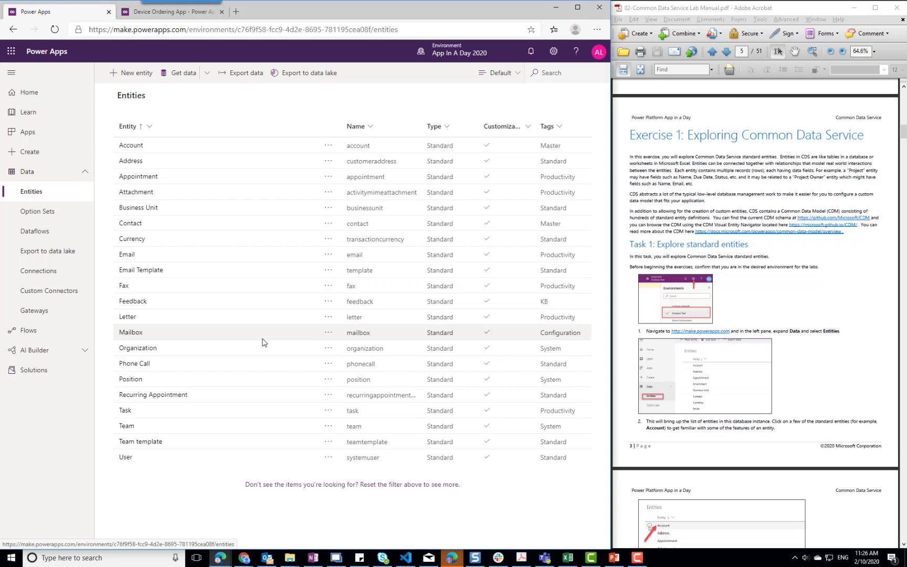
Switch to the AIAD NYC environment and check whether it offers any data entities
left_click(454, 58)
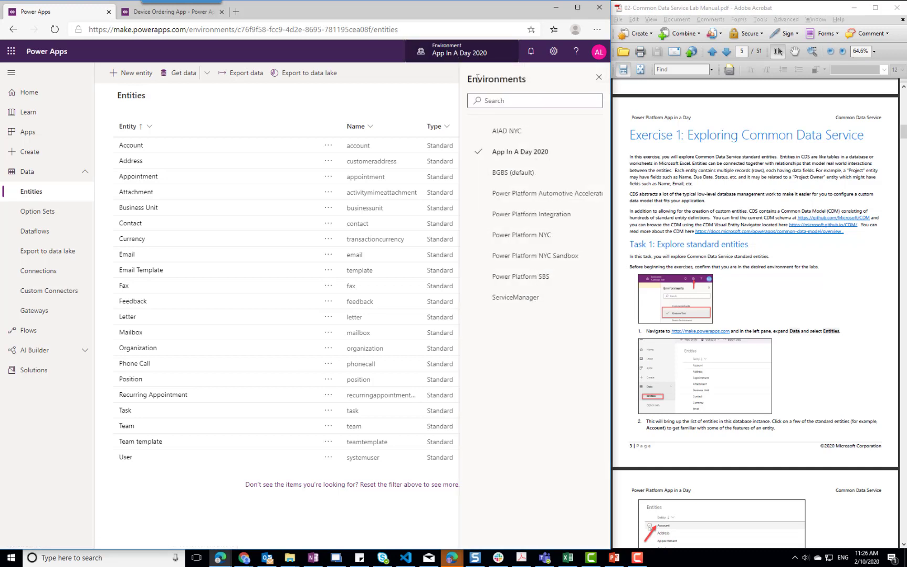
left_click(509, 132)
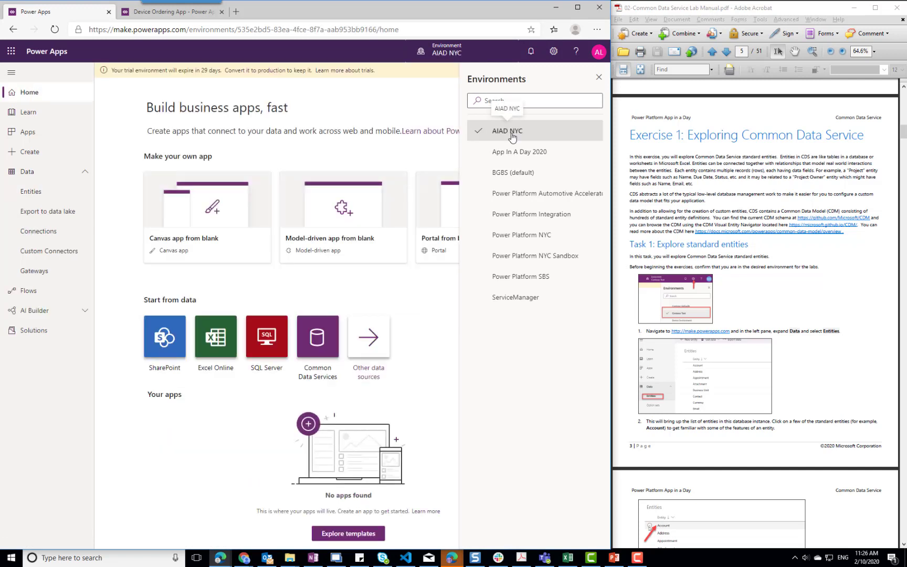
left_click(599, 77)
left_click(30, 193)
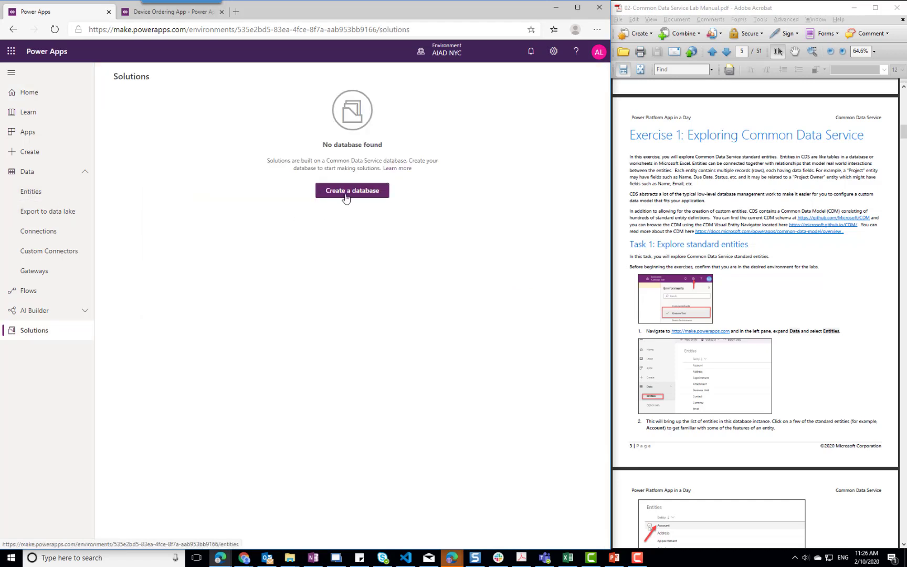
Switch to the App In A Day 2020 environment and open its list of entities
left_click(461, 53)
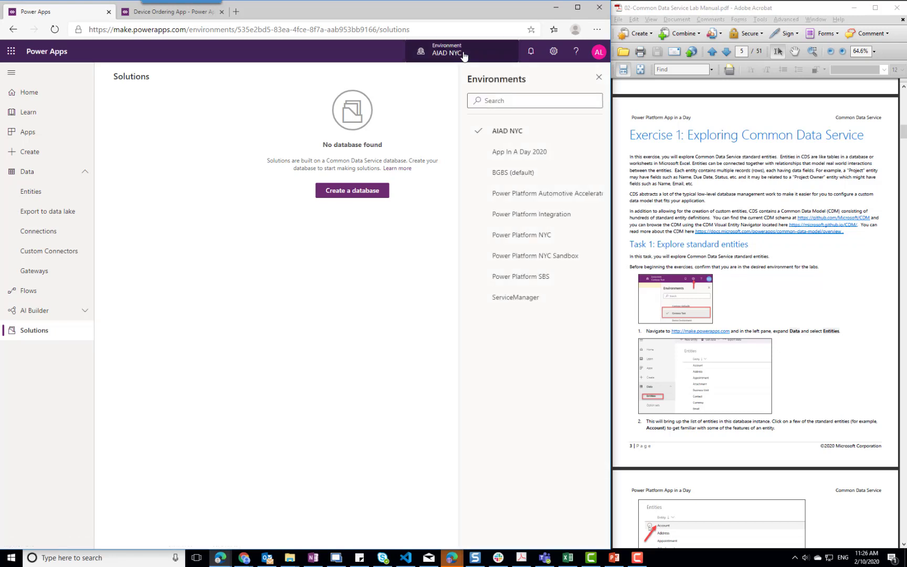
left_click(518, 150)
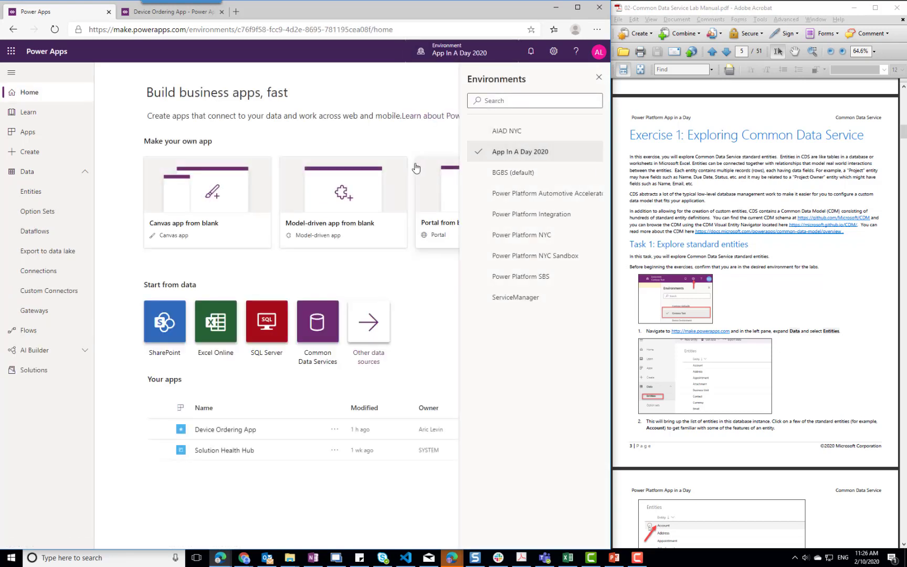
left_click(31, 191)
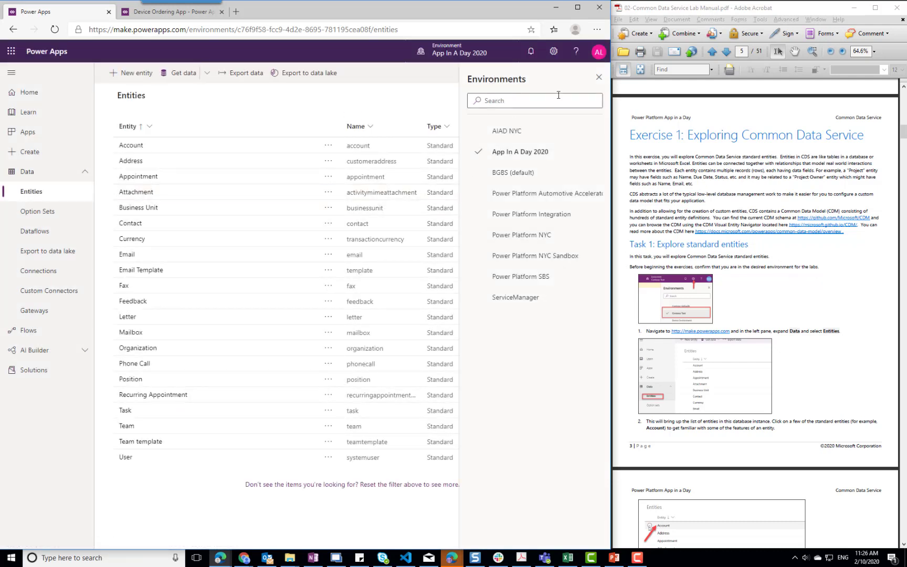
left_click(599, 78)
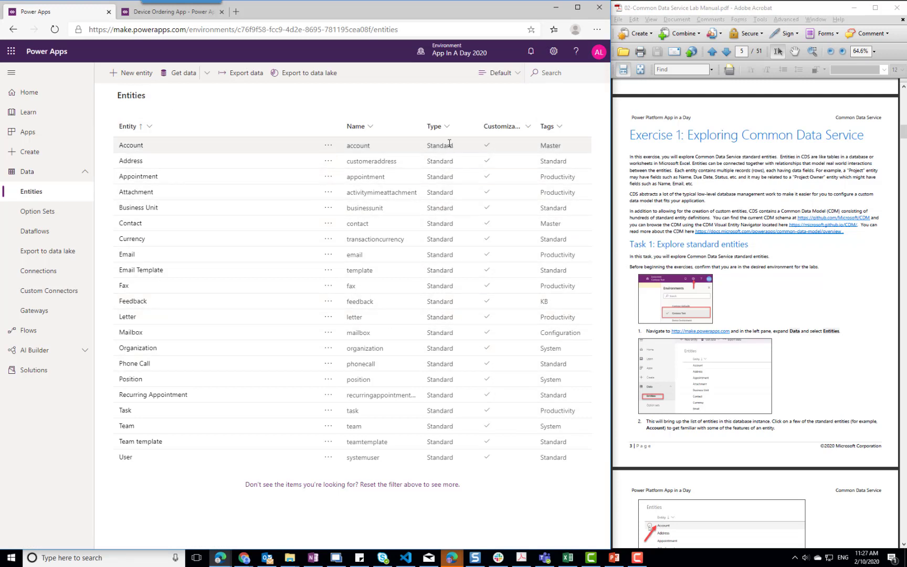
Show all entities in the list, look through them, and restore the Default filter
left_click(506, 76)
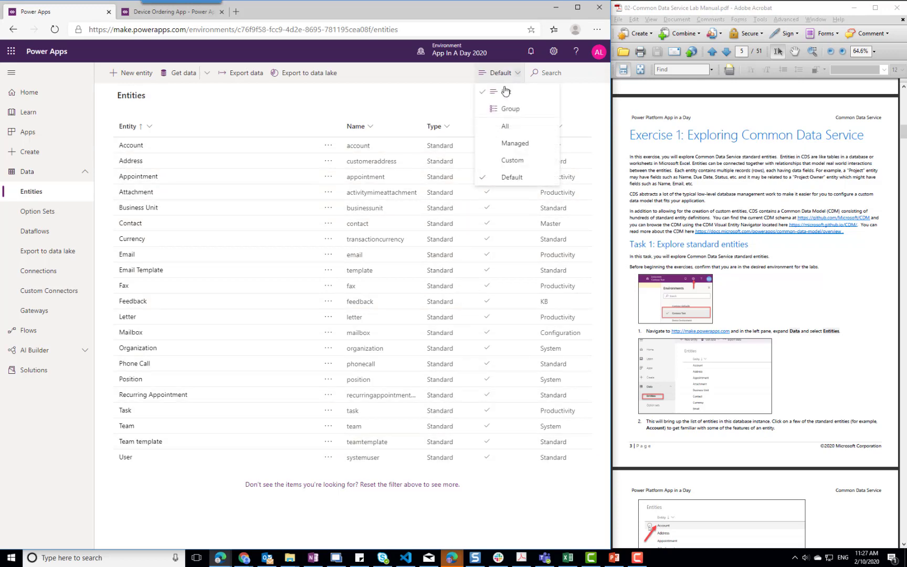
left_click(504, 126)
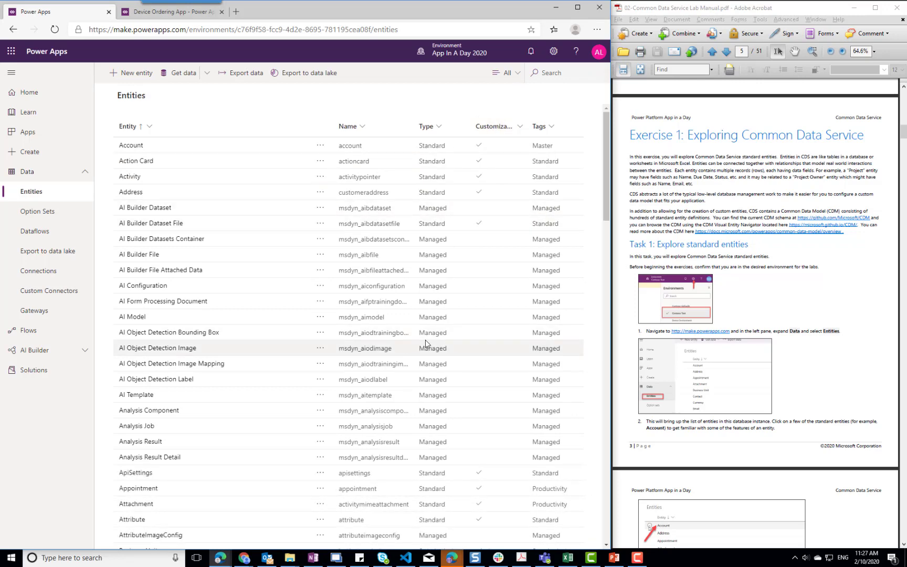
scroll(425, 340, "down", 20)
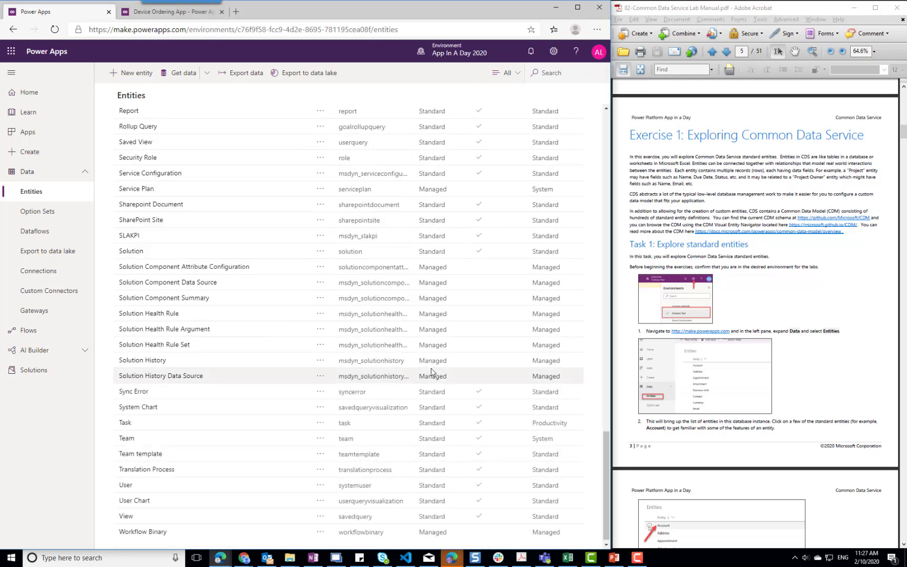
scroll(431, 371, "up", 20)
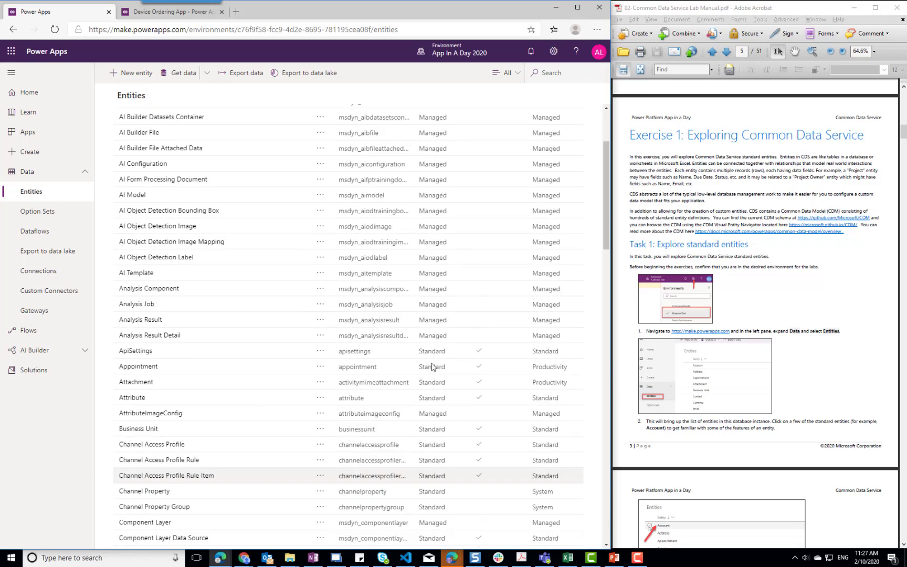
left_click(511, 73)
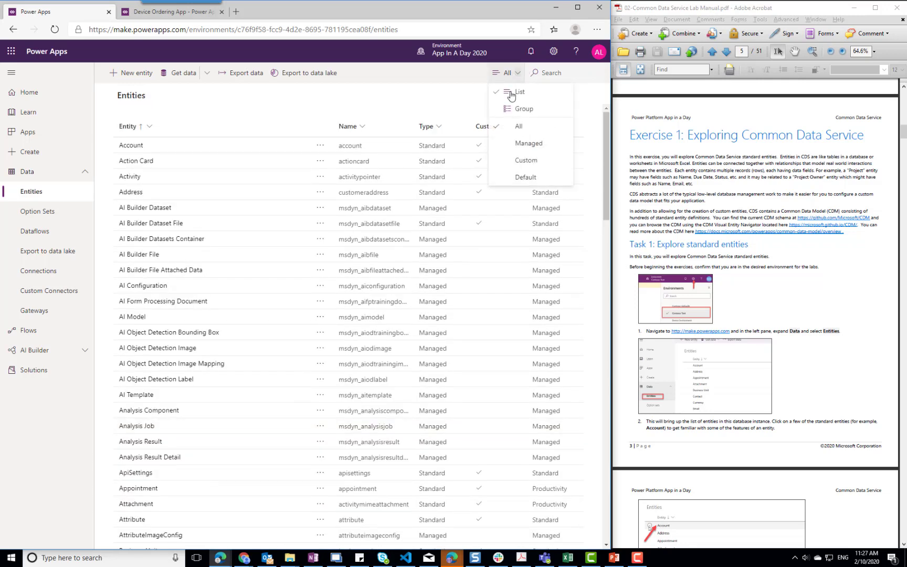
left_click(526, 177)
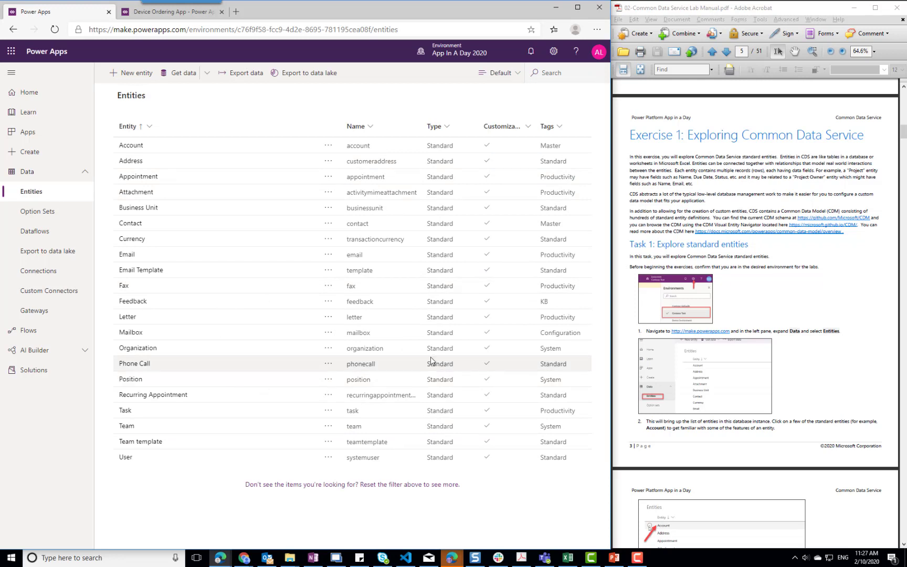
Open the Account entity's fields and widen the Data type column so the full type names fit
left_click(774, 426)
scroll(775, 426, "down", 4)
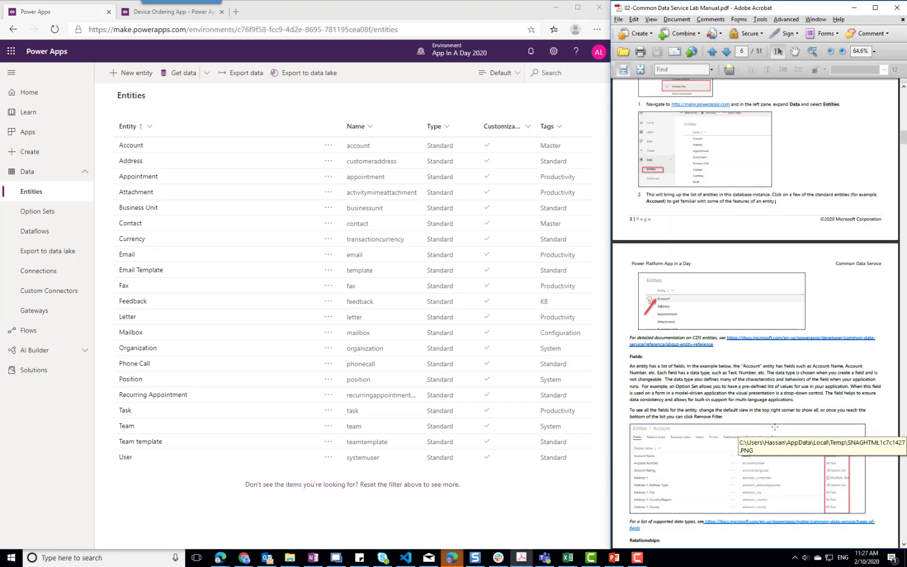
left_click(130, 150)
left_click(130, 150)
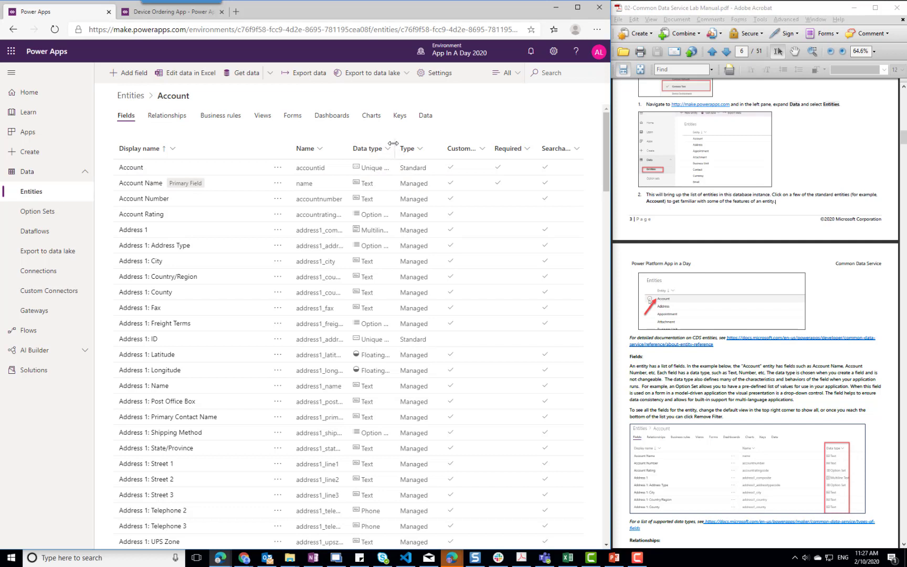
left_click_drag(398, 149, 436, 147)
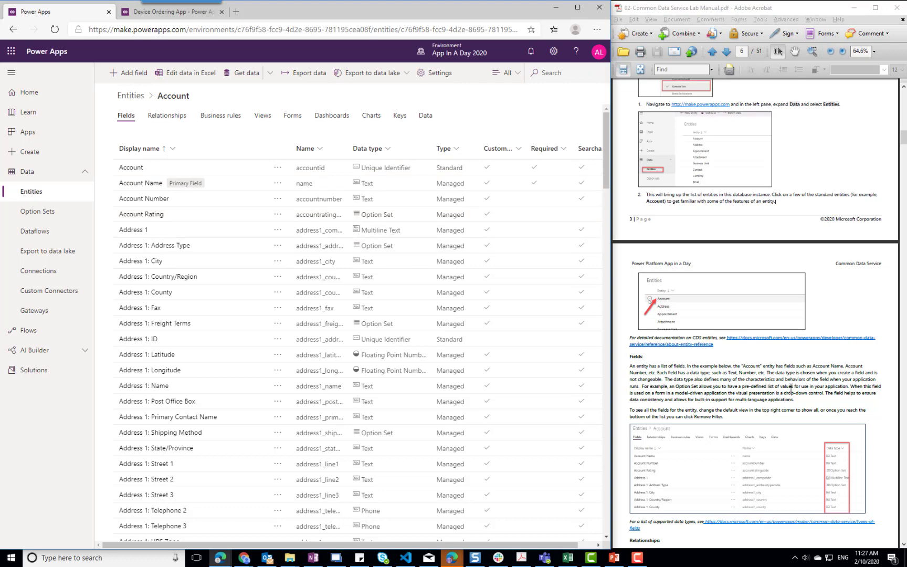
Examine the Account Name field's properties, including its advanced options, and close them without making changes
scroll(792, 386, "down", 3)
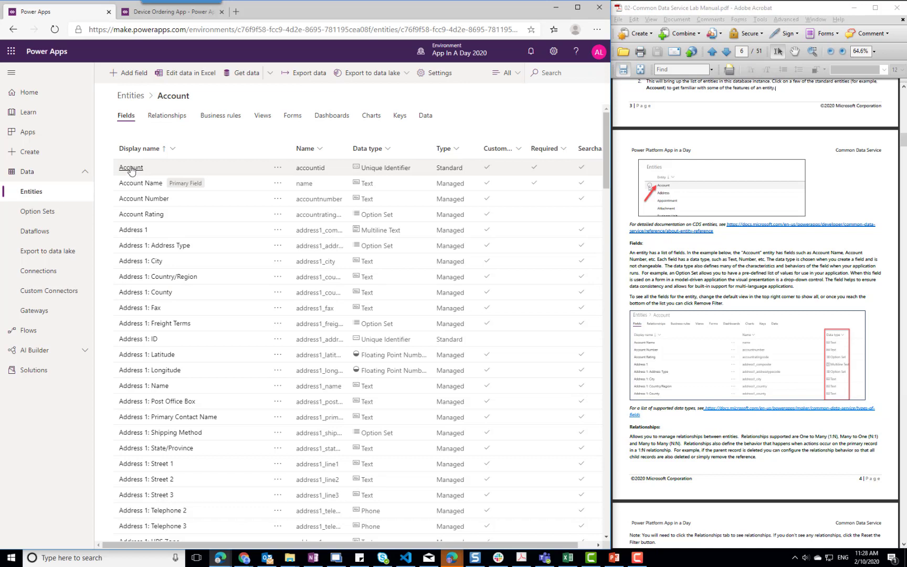
left_click(139, 187)
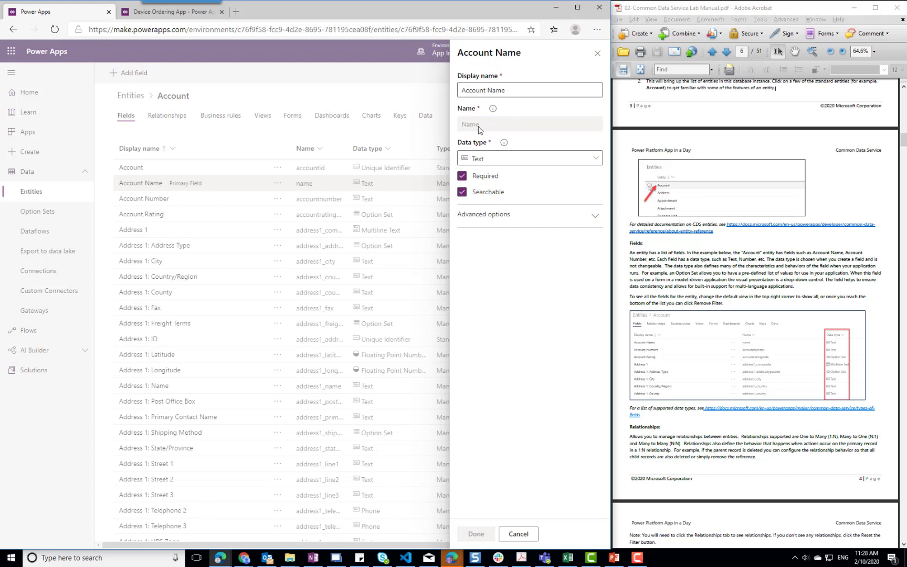
left_click(506, 218)
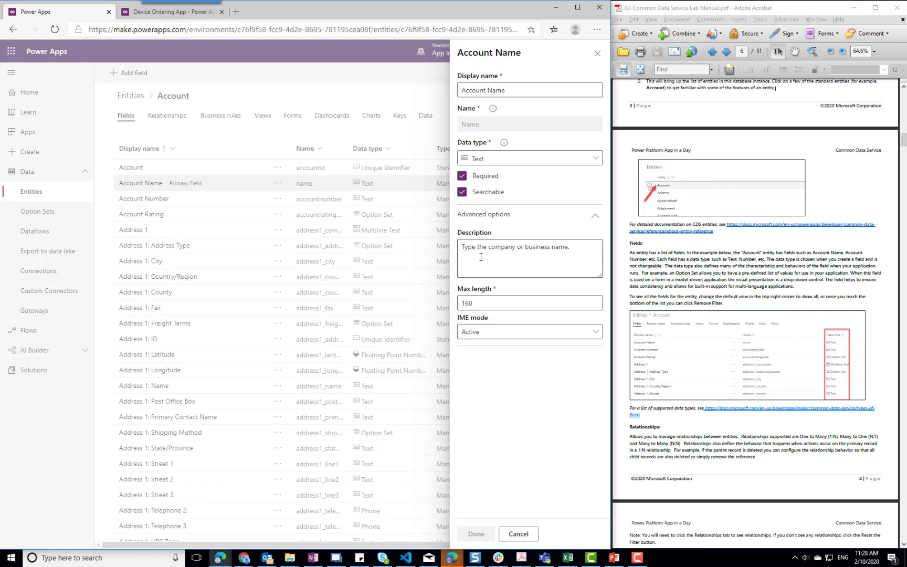
left_click(518, 533)
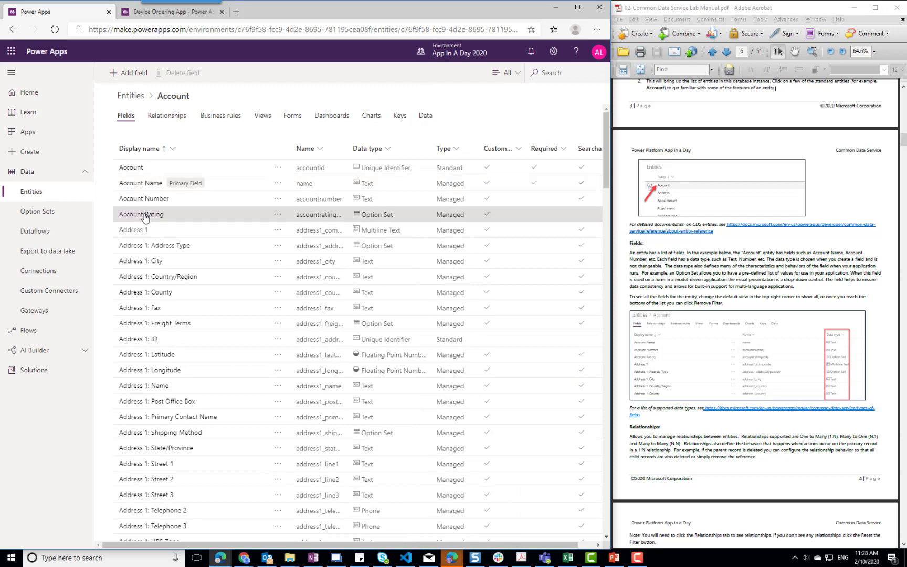
Examine the Account Rating field's properties and its option set items, and close both without making changes
left_click(145, 215)
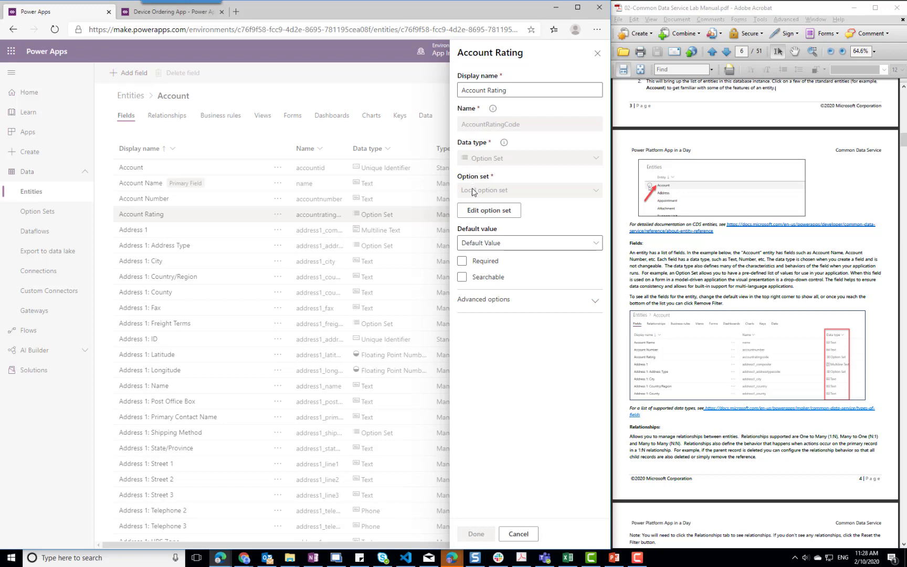
left_click(489, 215)
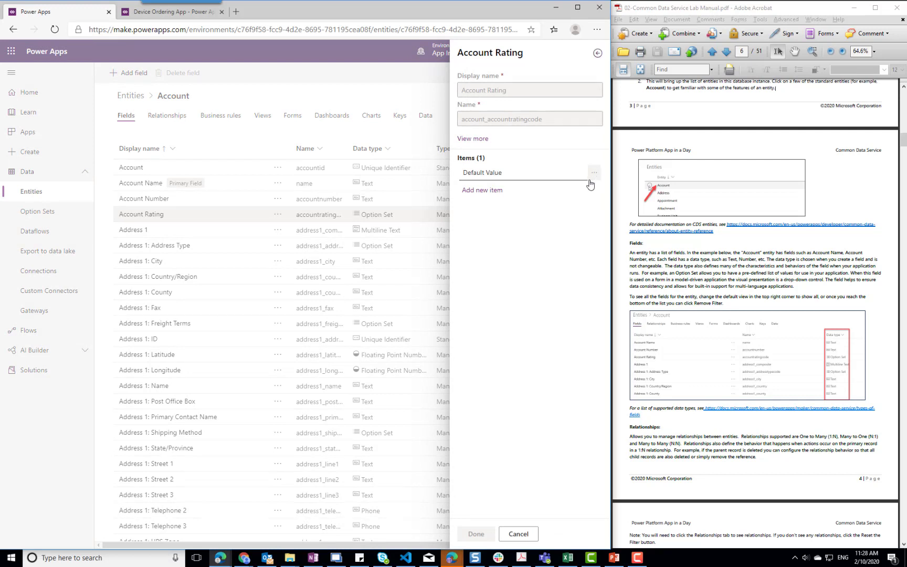
left_click(519, 534)
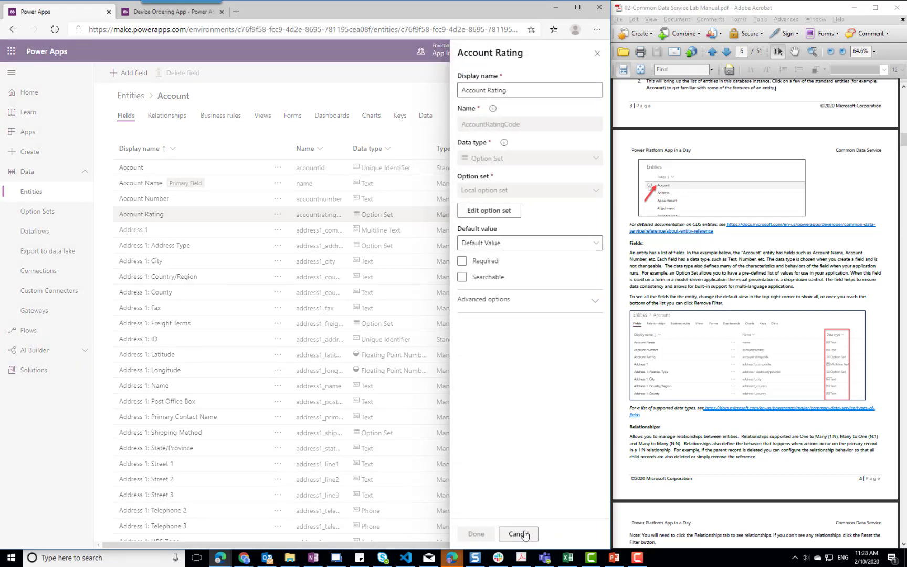
left_click(519, 534)
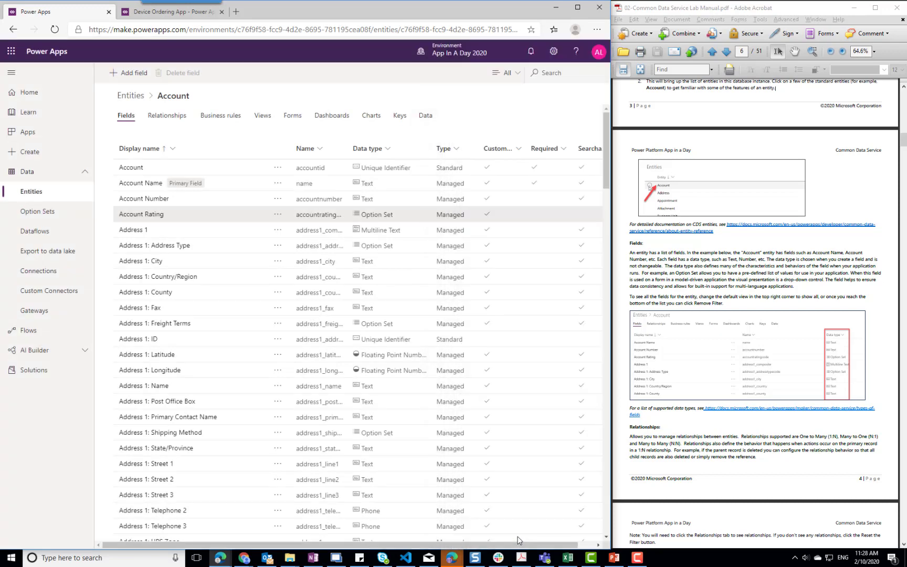
Review the Account entity's relationships and business rules alongside the matching sections of the lab manual
left_click(173, 120)
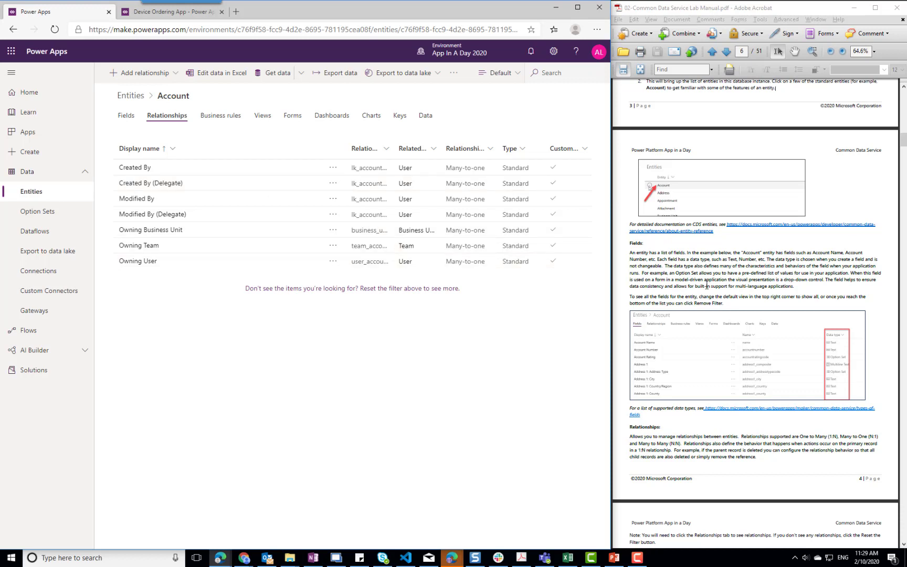
scroll(706, 285, "down", 3)
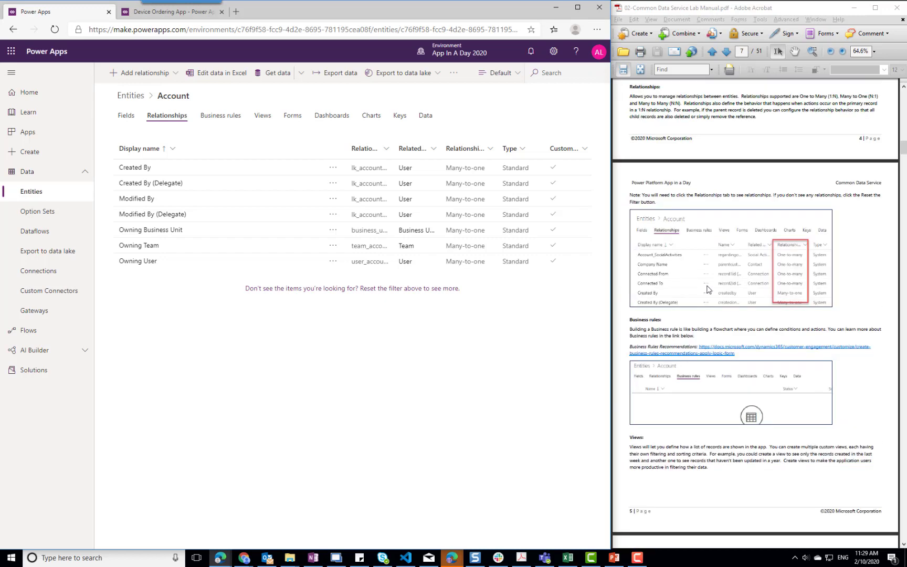
left_click(221, 116)
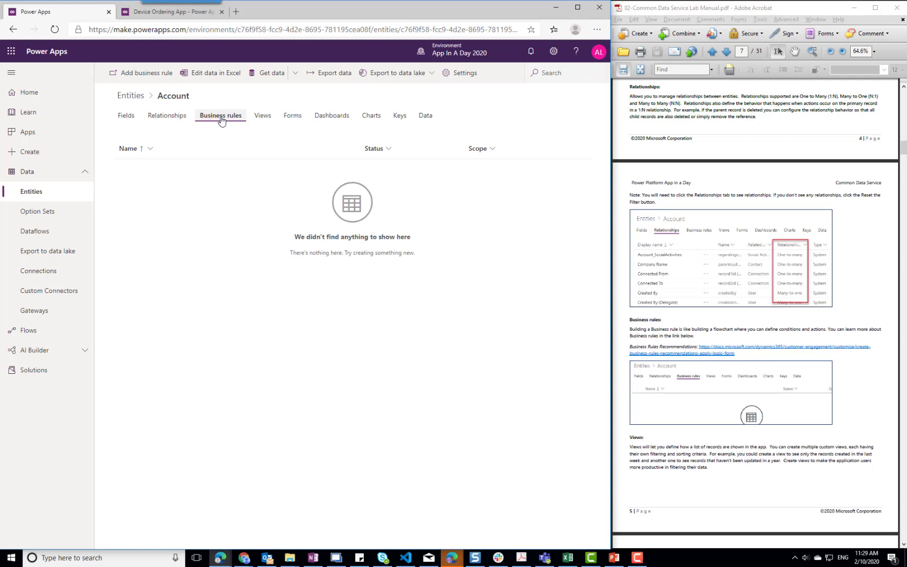
Examine the Account entity's Active Accounts view in the view designer and return to the list of views
left_click(262, 116)
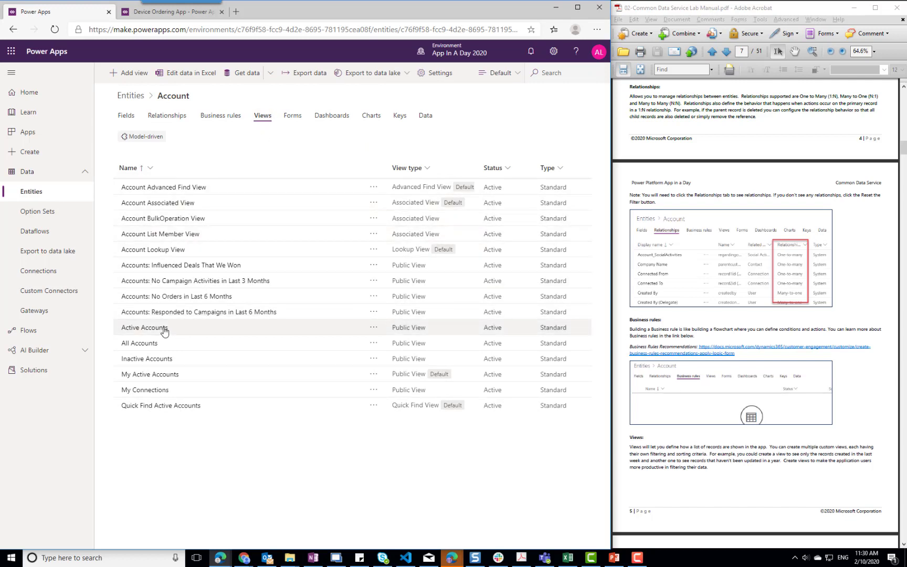
left_click(146, 331)
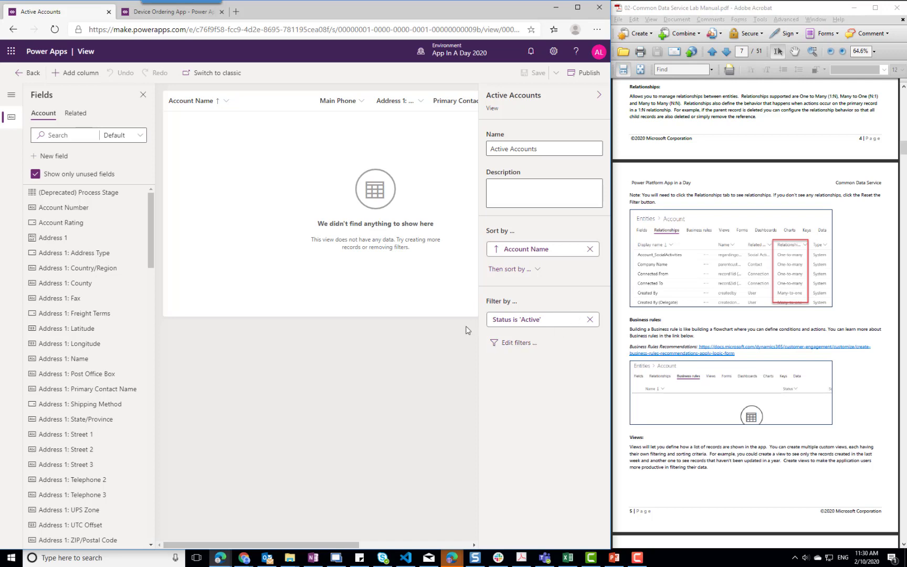
left_click(32, 79)
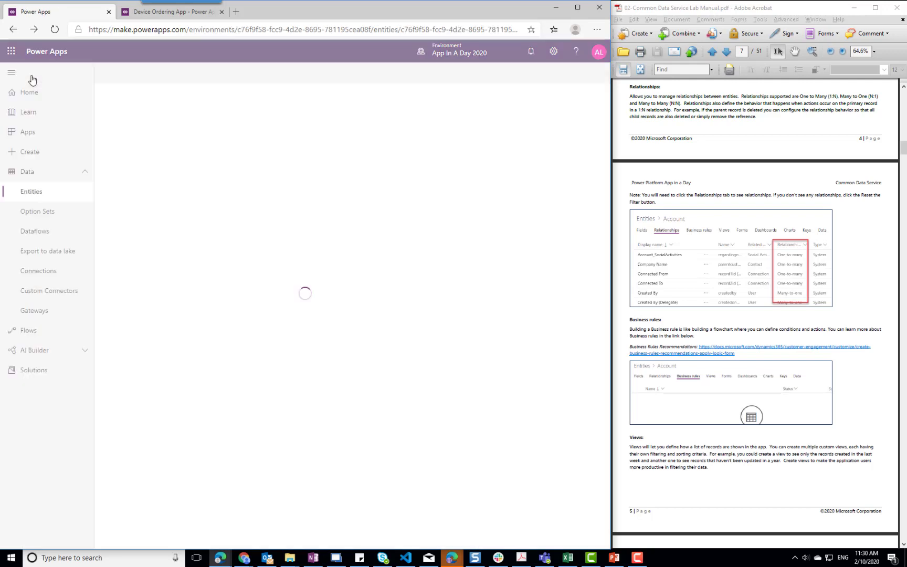
Read the lab manual's Forms section, open the Account entity's main Account form in the designer, and collapse the form's properties
left_click(759, 469)
scroll(761, 451, "down", 4)
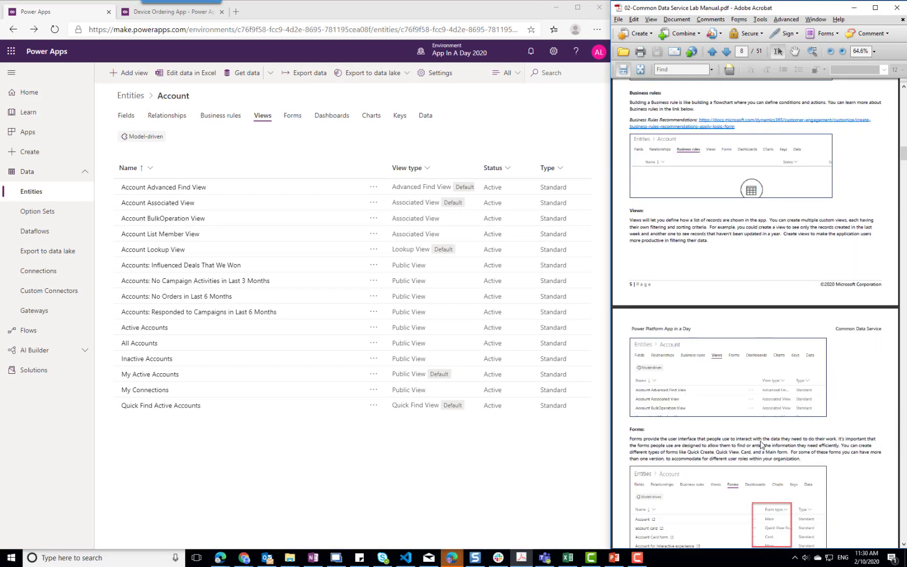
scroll(761, 445, "down", 3)
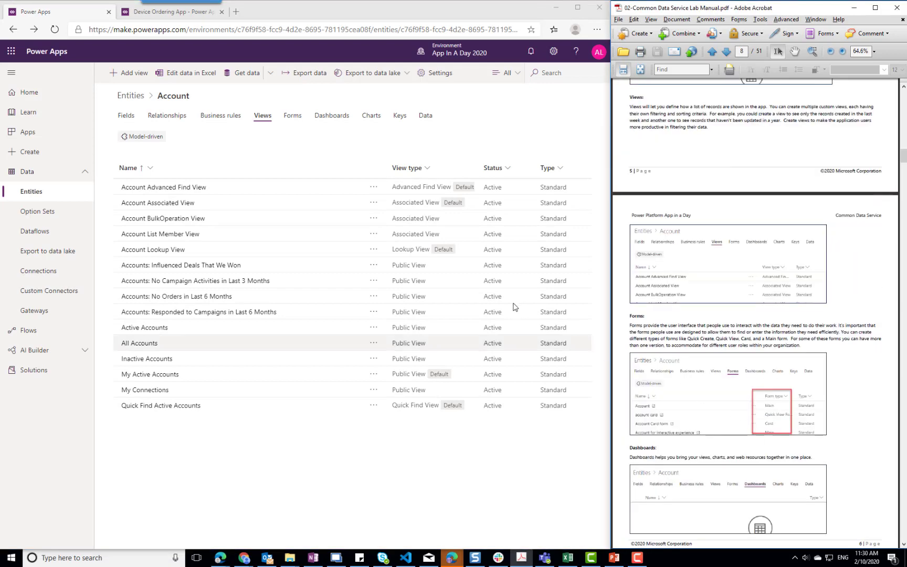
left_click(293, 117)
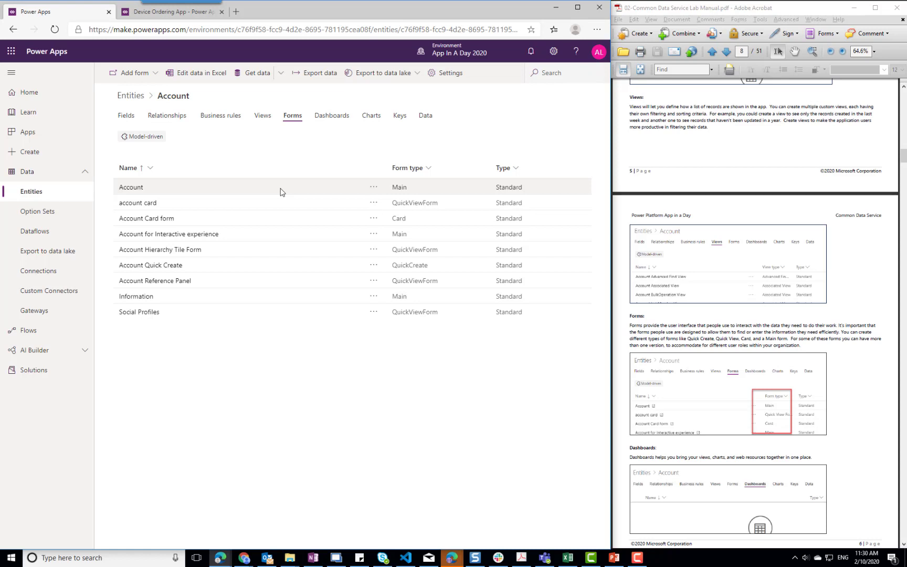
left_click(130, 192)
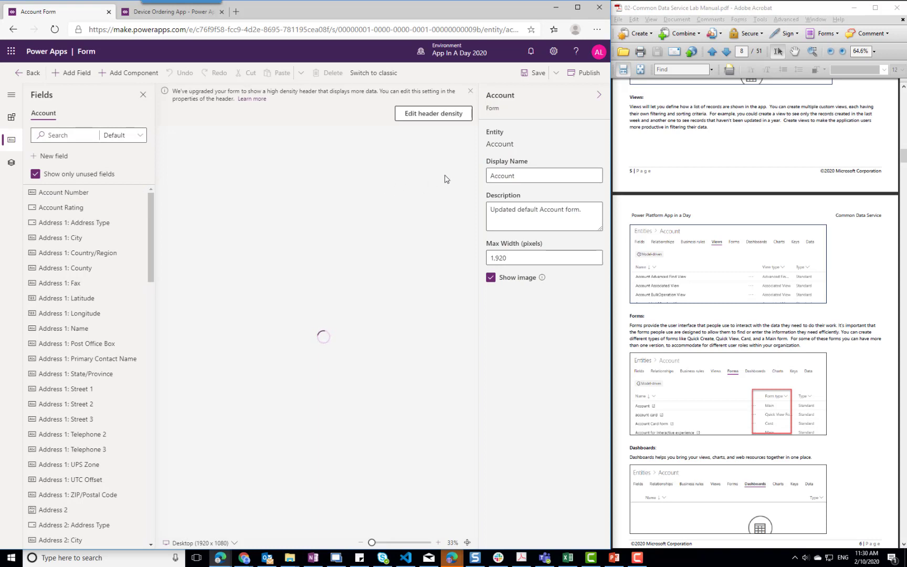
left_click(599, 96)
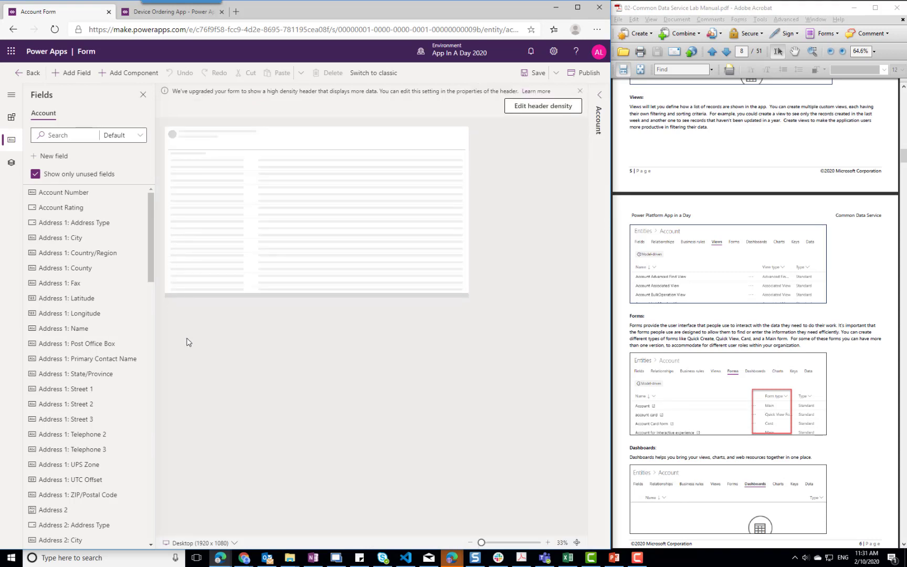
Inspect the main Account form at a larger zoom in the designer and return to the Account entity's list of forms
left_click(547, 542)
left_click(547, 543)
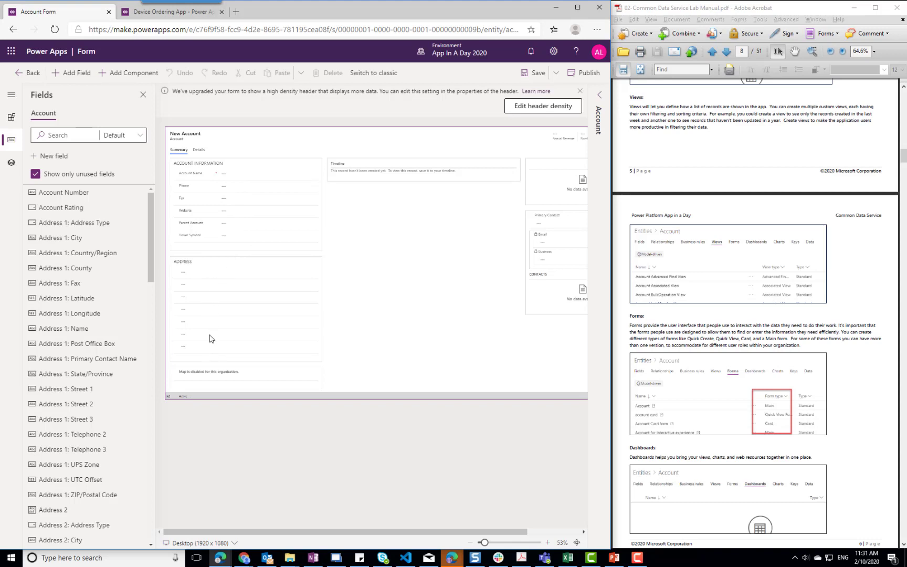
left_click(29, 73)
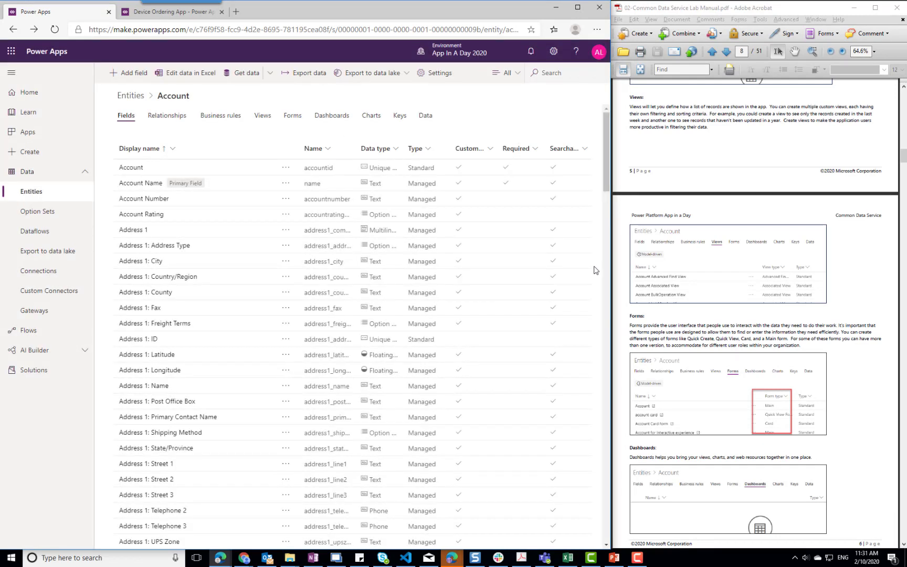
left_click(293, 115)
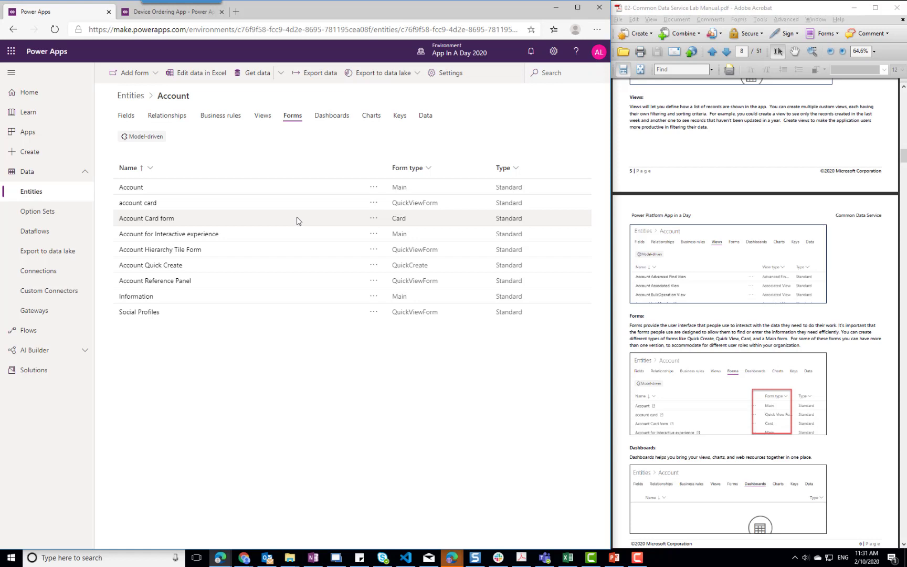
Review the Account entity's dashboards and charts alongside the matching sections of the lab manual
left_click(336, 117)
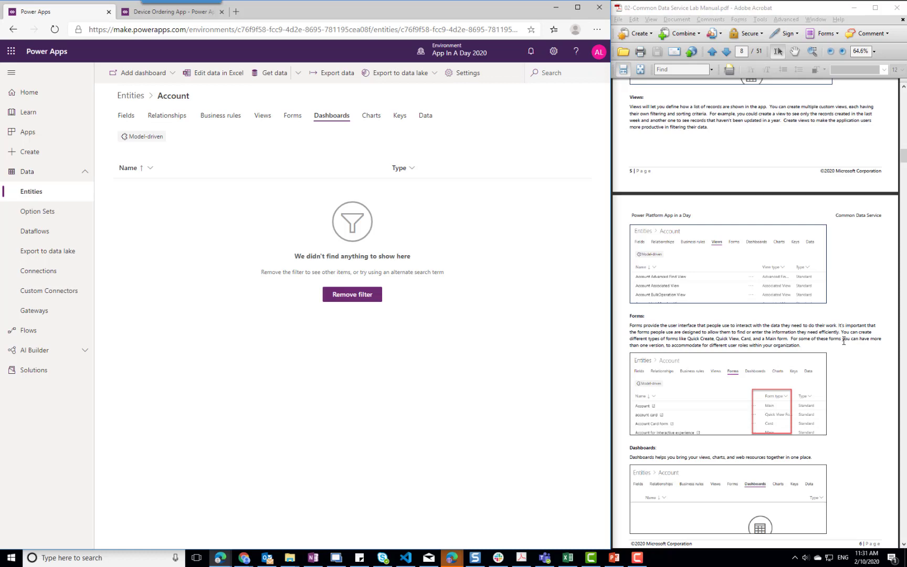
scroll(844, 342, "down", 6)
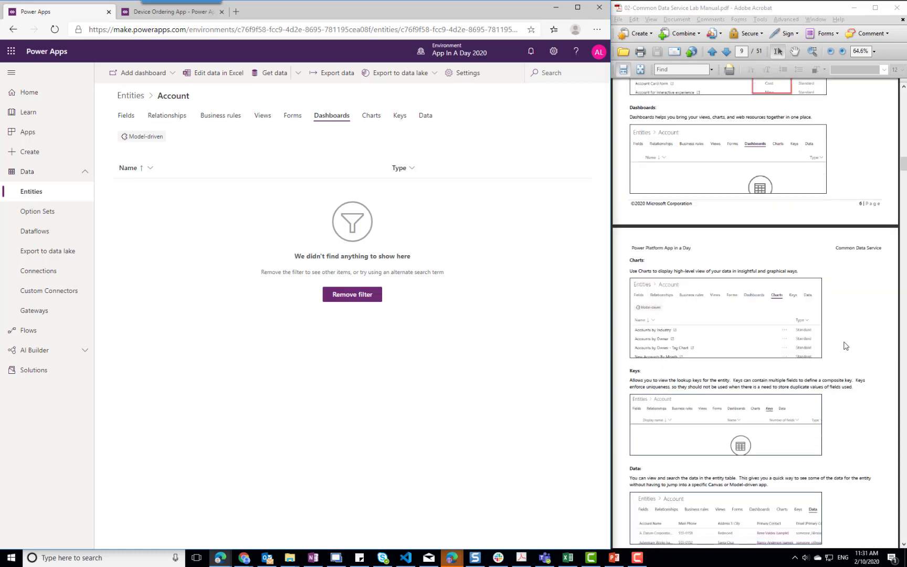
left_click(372, 119)
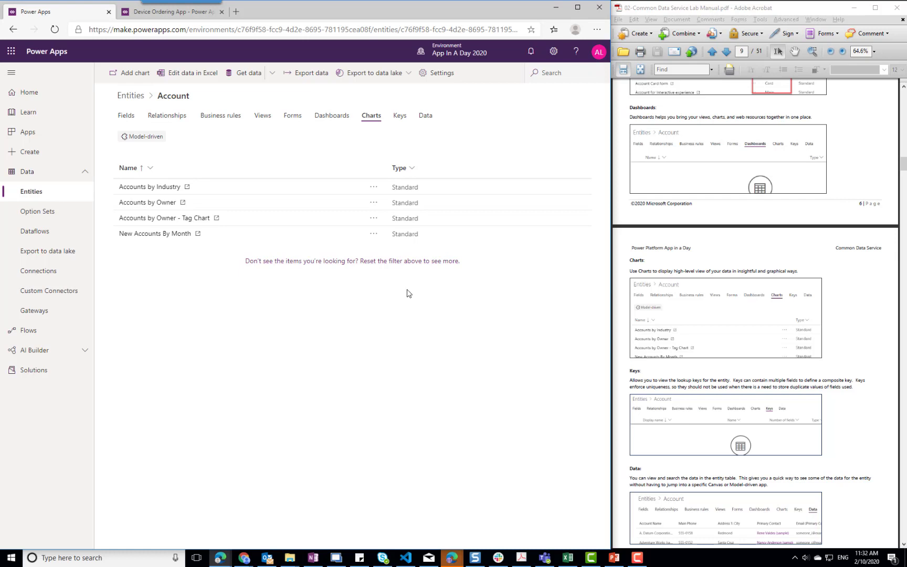
Examine the Accounts by Industry chart in the chart designer and the Account entity's keys, and close the chart designer
left_click(148, 187)
left_click(76, 11)
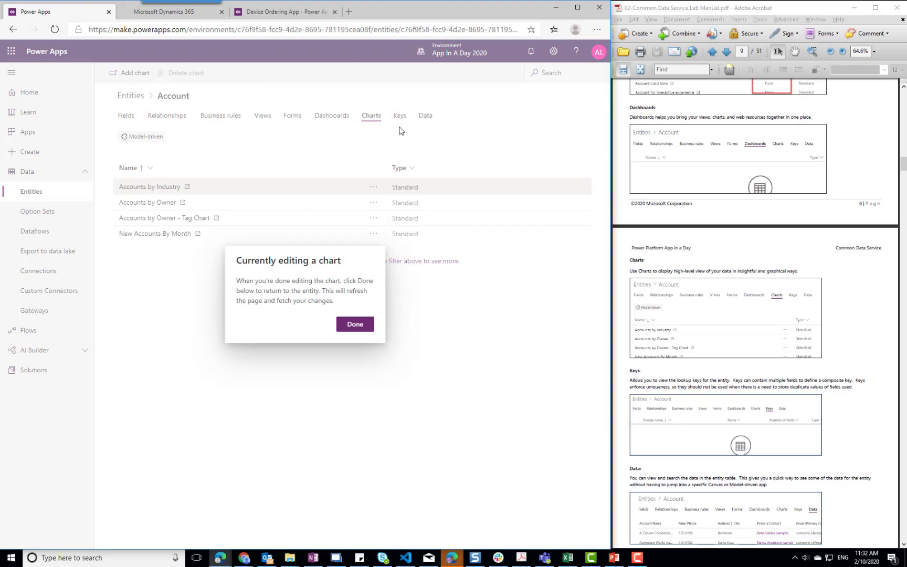
left_click(355, 324)
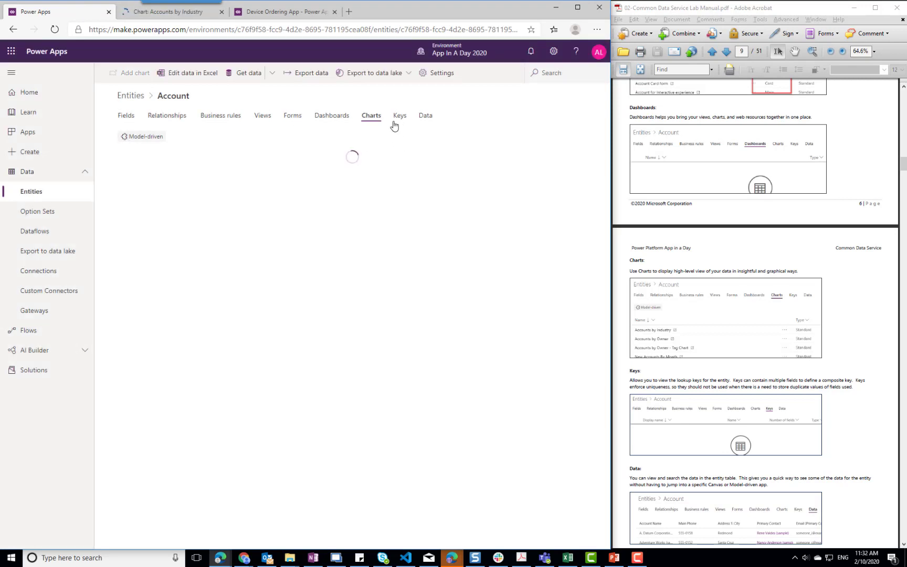
left_click(401, 120)
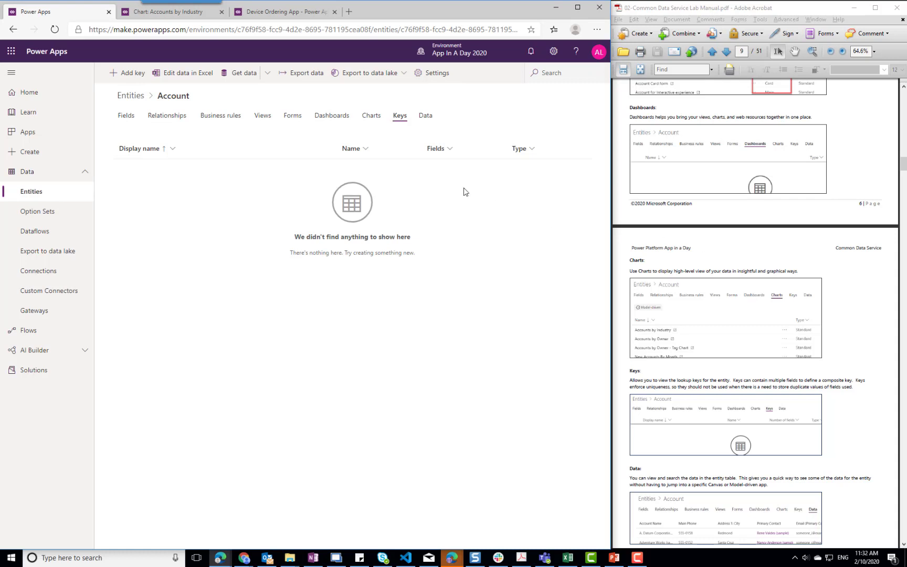
left_click(175, 14)
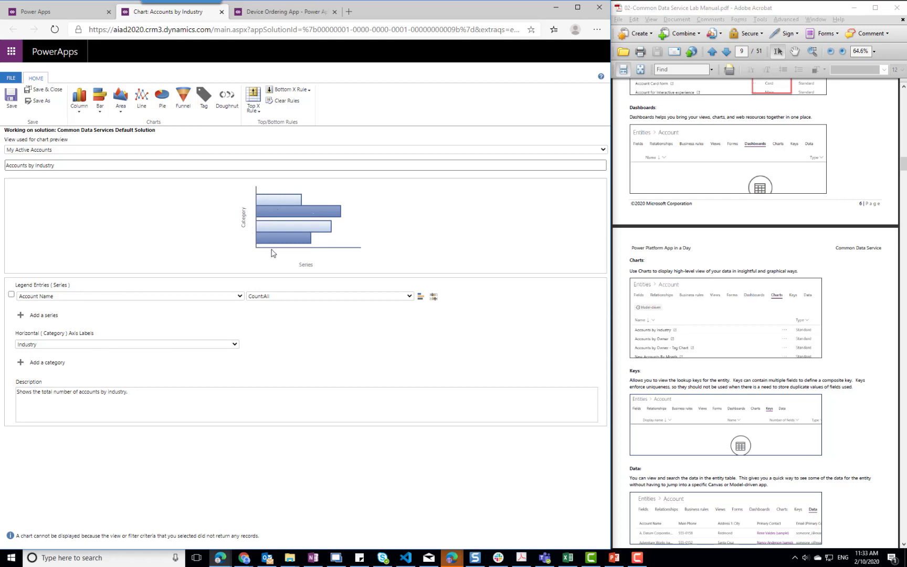
left_click(221, 12)
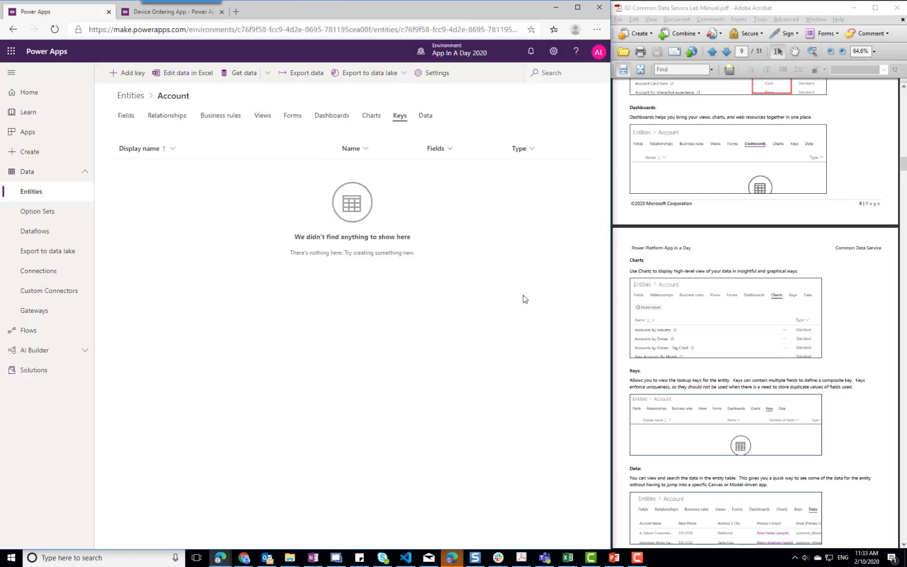
View the Account entity's data and check which views are available for displaying its records
left_click(431, 121)
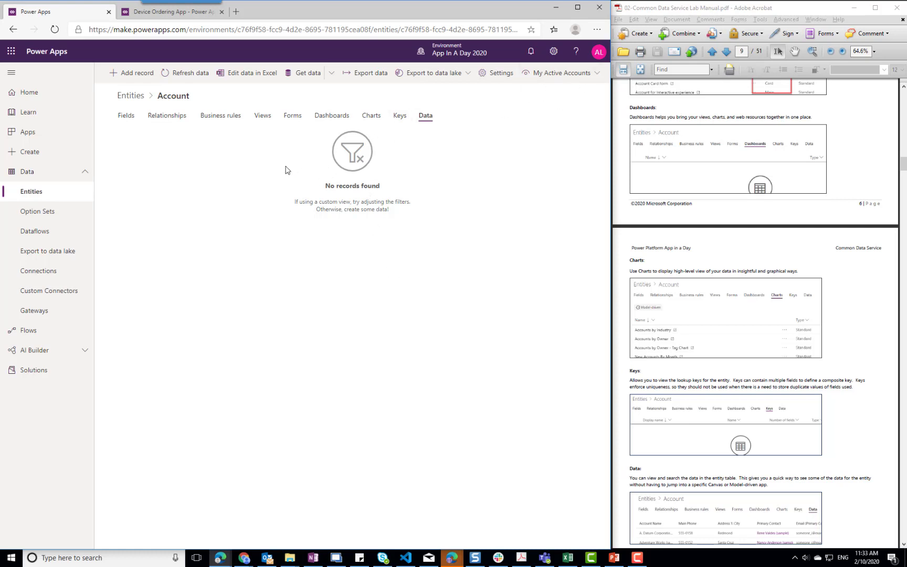
left_click(577, 79)
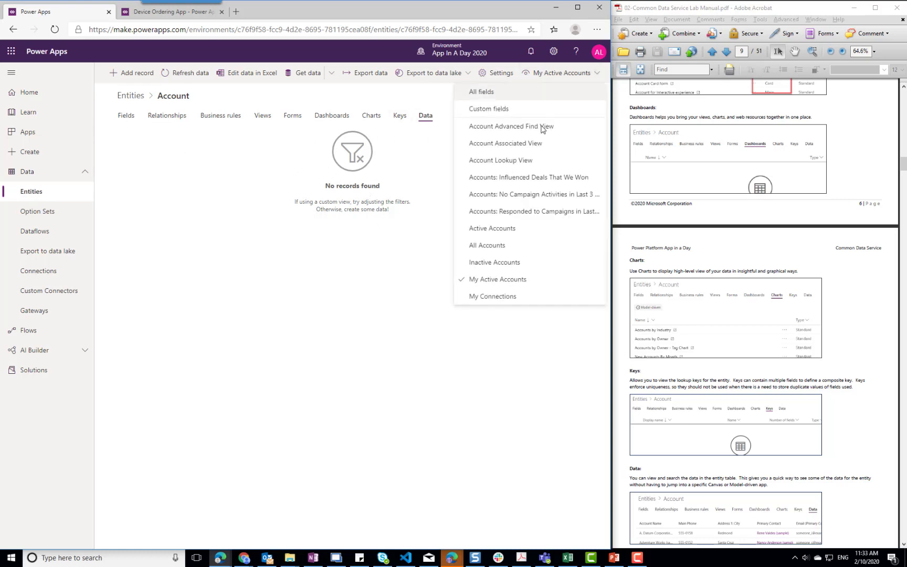
left_click(216, 245)
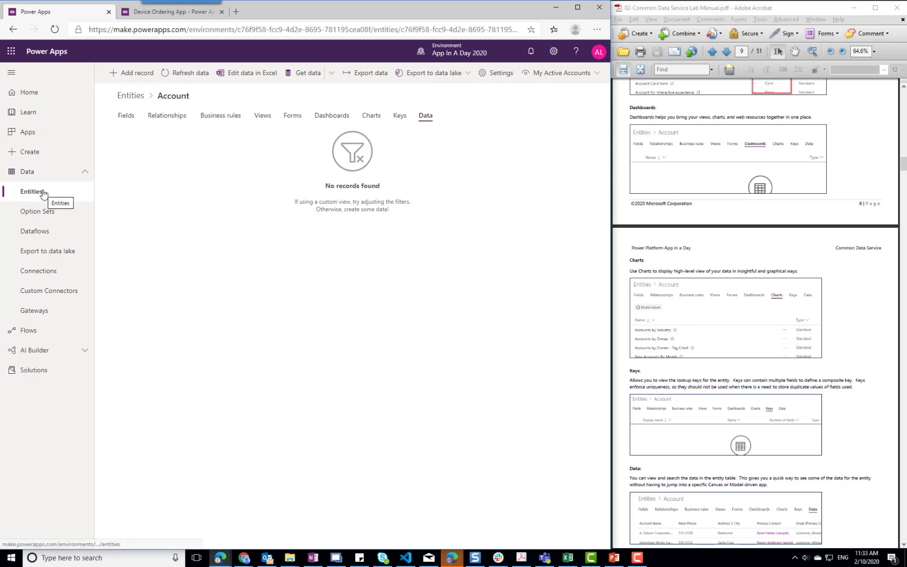
Read the lab manual's Task 2 on standard option sets and open the environment's list of option sets
left_click(71, 174)
scroll(761, 337, "down", 4)
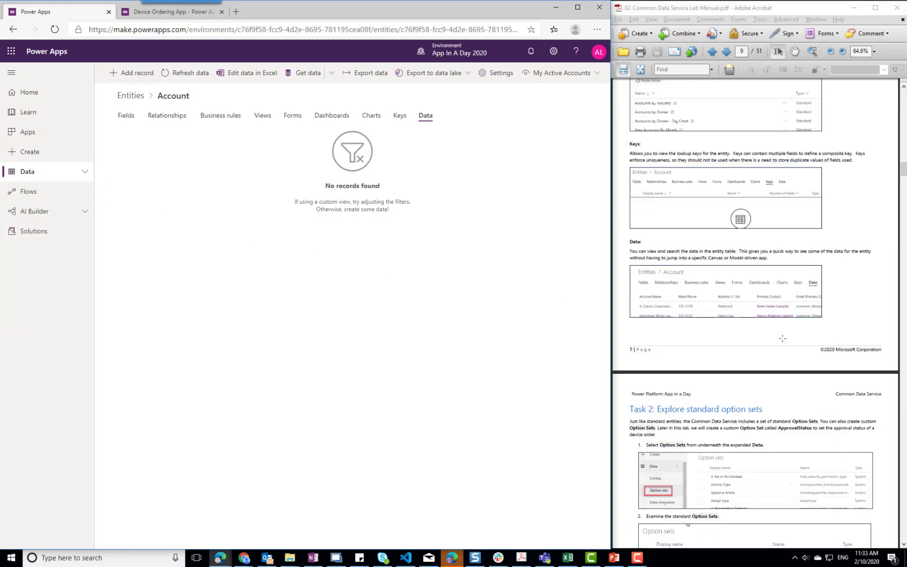
scroll(782, 338, "down", 2)
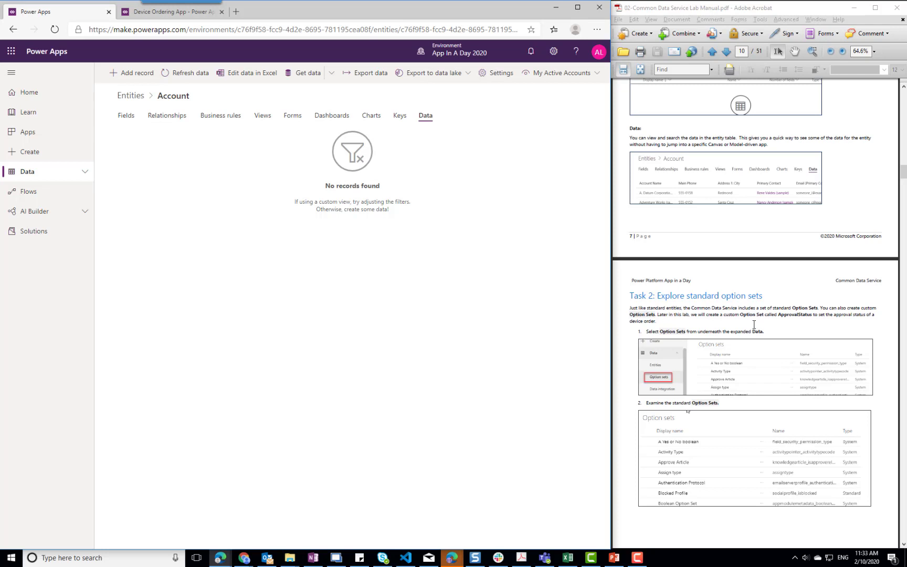
left_click(83, 179)
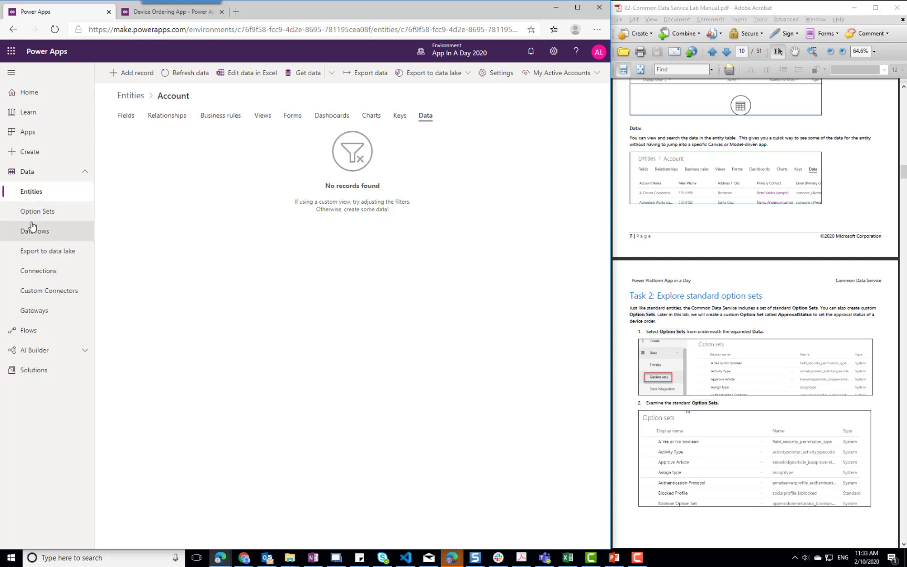
left_click(35, 212)
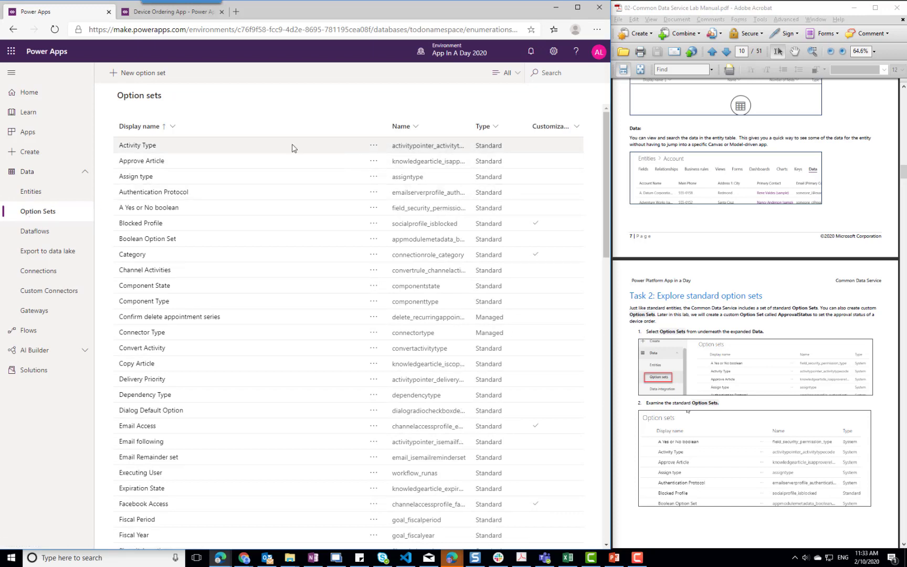
Browse the full list of option sets, examine the Activity Type option set's items, and close it without changes
scroll(298, 159, "down", 20)
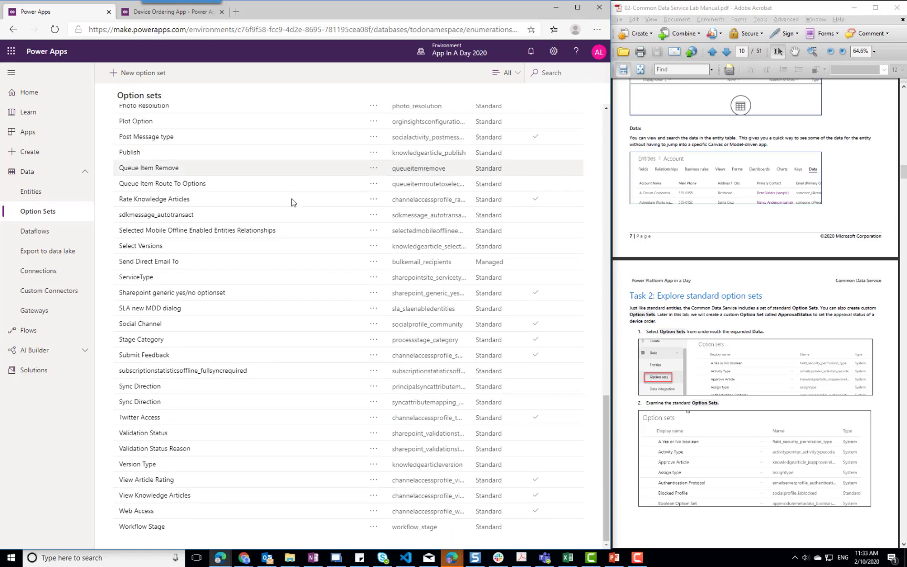
scroll(294, 197, "up", 20)
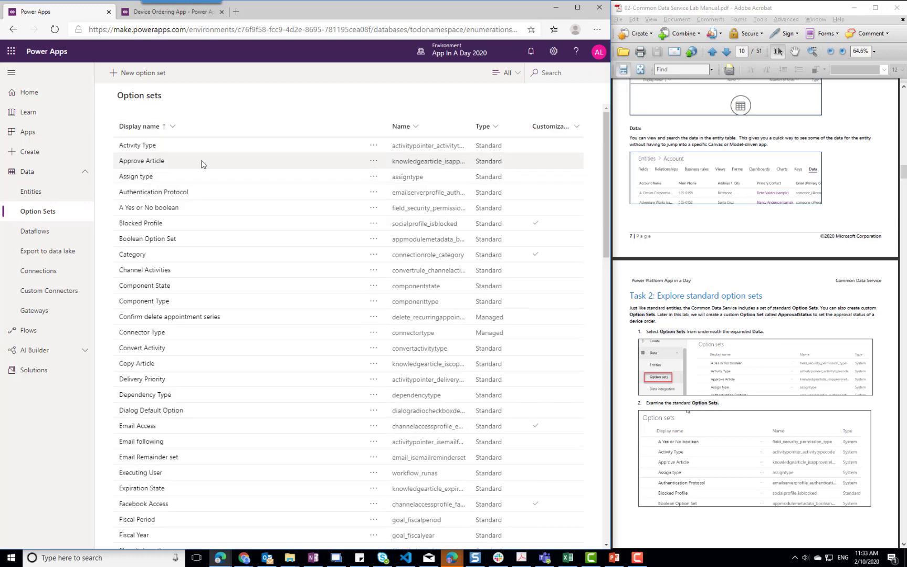
left_click(137, 147)
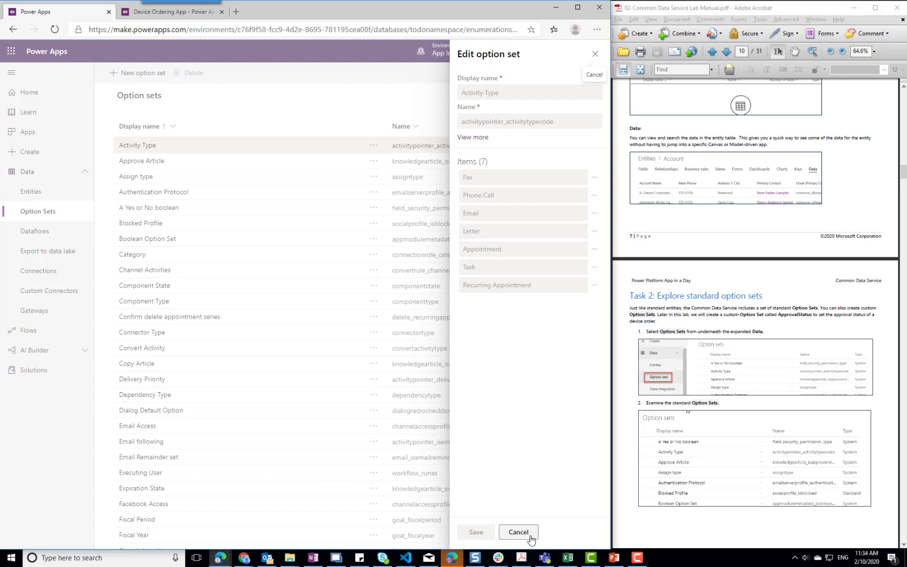
left_click(507, 530)
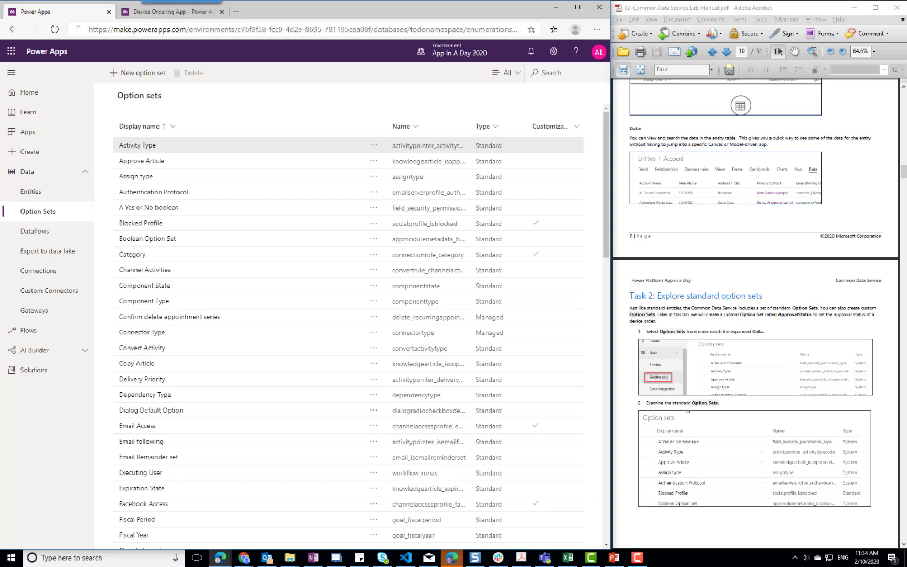
Read the lab manual's Exercise 2 introduction and the Task 1 instructions for creating a custom entity
scroll(740, 317, "down", 5)
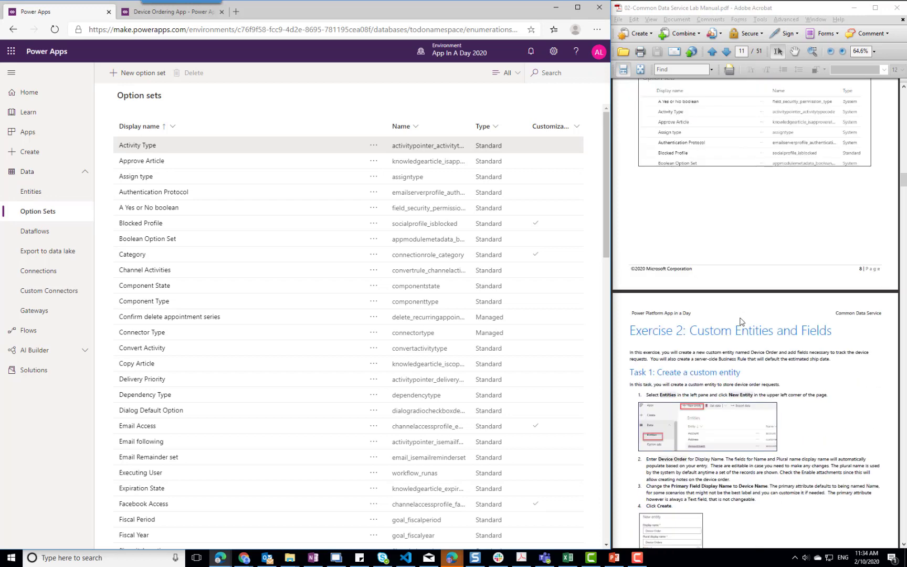
scroll(741, 321, "down", 4)
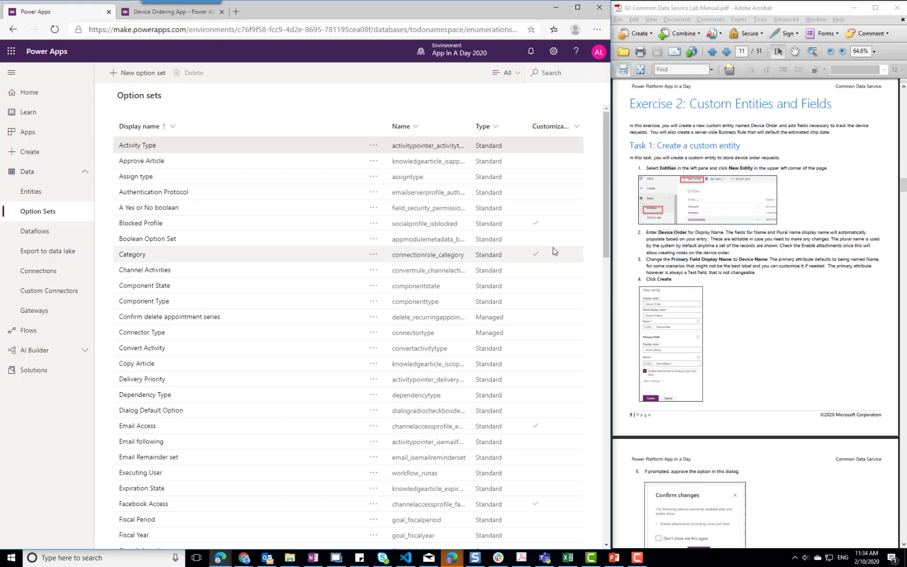
left_click(47, 174)
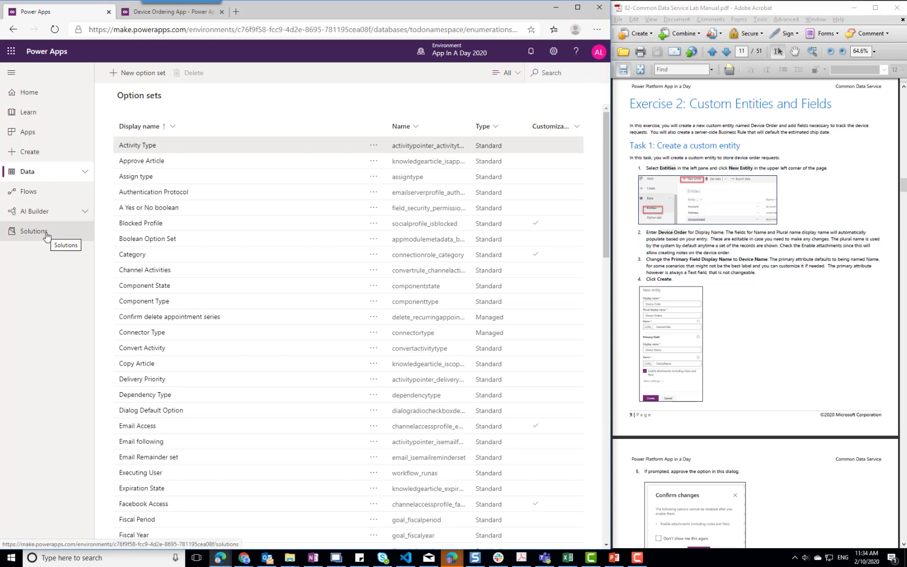
left_click(58, 175)
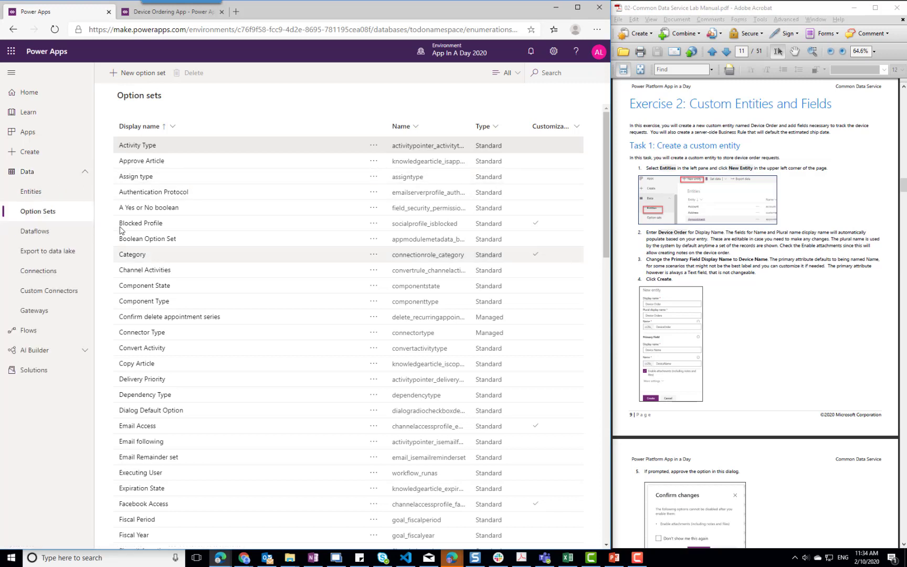
left_click(55, 173)
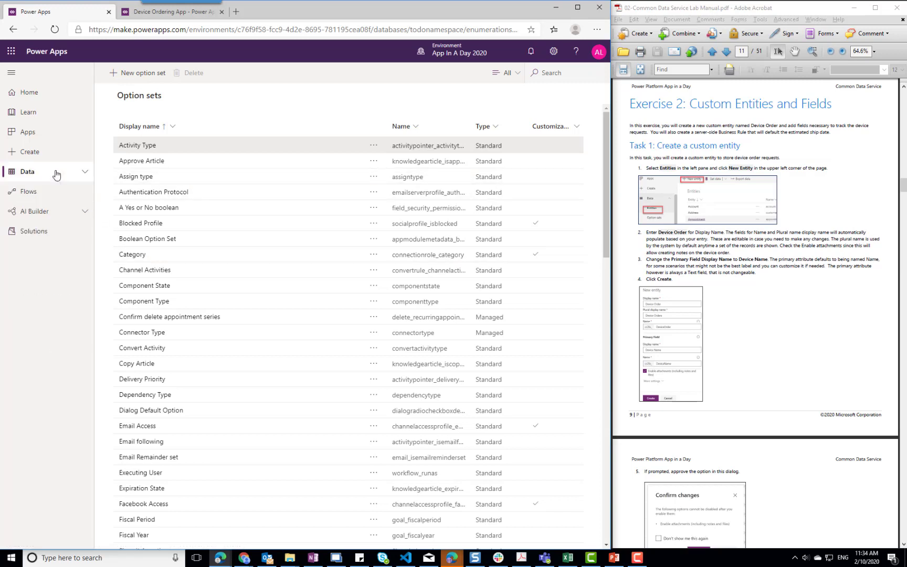
Start a new solution from the list of solutions and set its display name to App In A Day
left_click(39, 235)
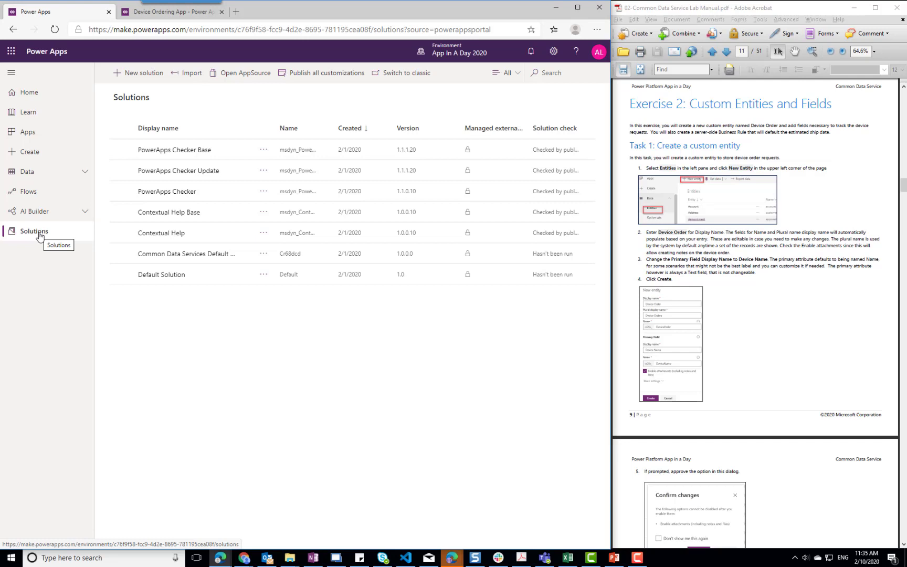
left_click(142, 77)
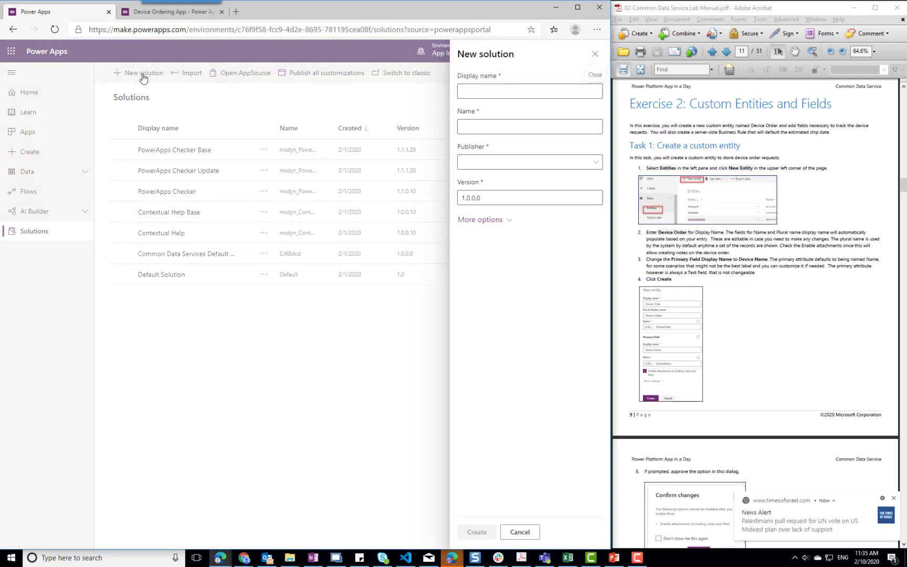
left_click(474, 93)
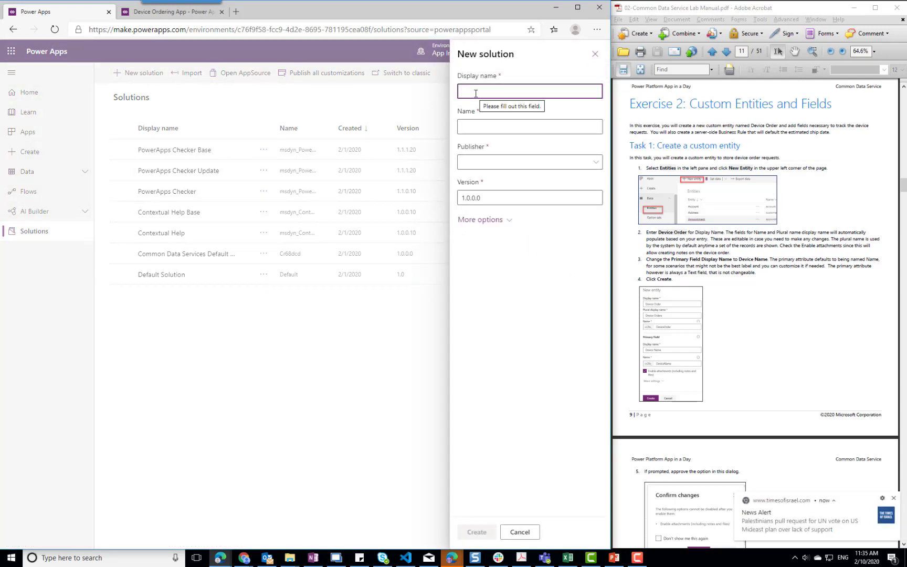
type("APp")
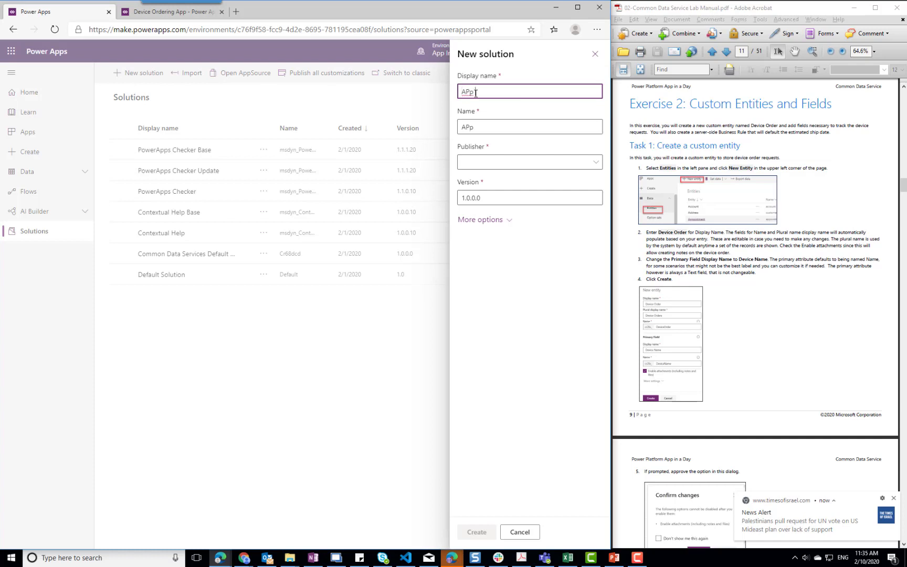
type("pp In A Day")
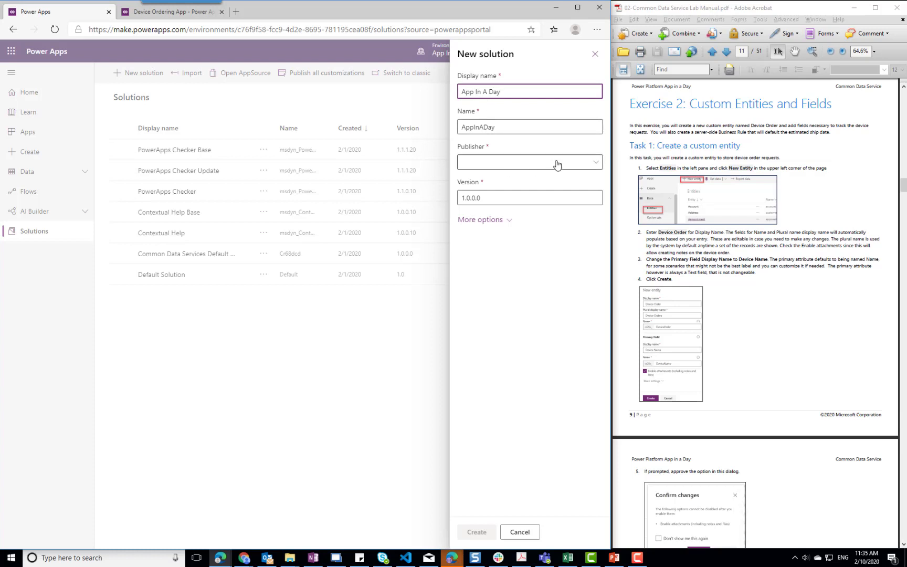
Start a new publisher from the new solution's publisher choices and set its display name to App In A Day
left_click(587, 165)
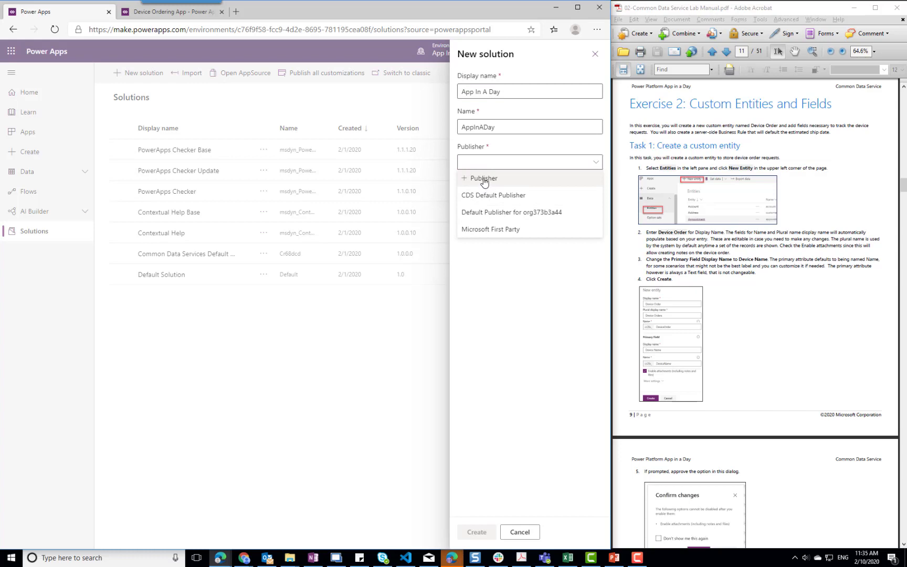
left_click(484, 178)
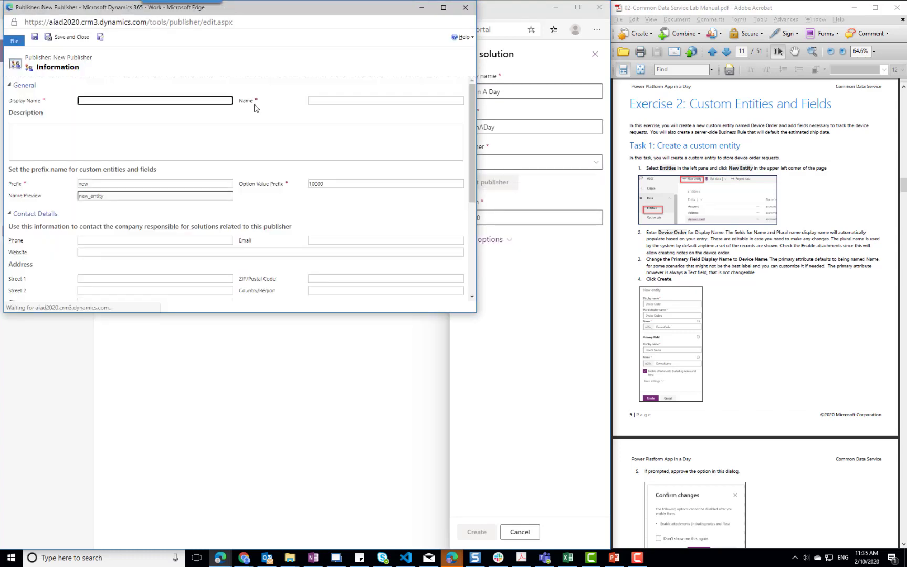
type("App")
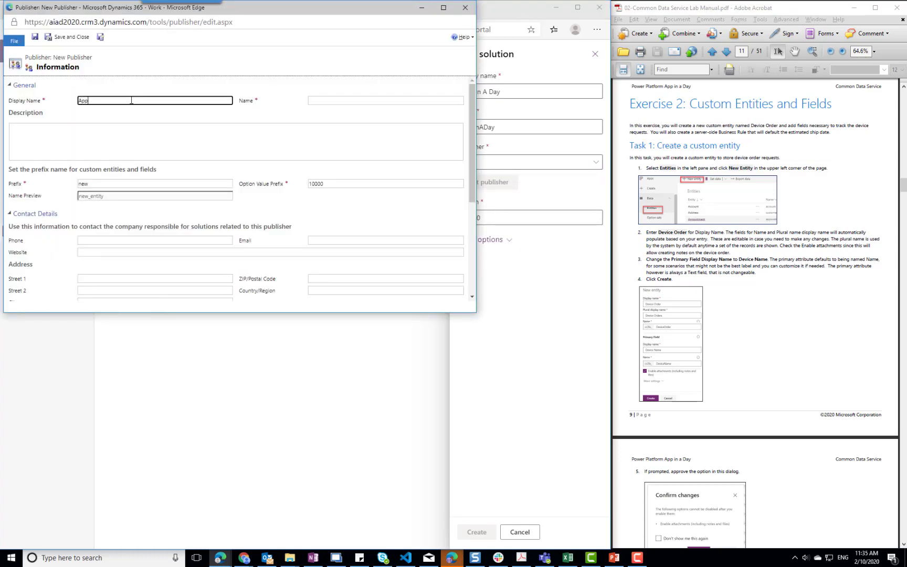
type(" In A D")
key("Tab")
key("Tab")
key("Tab")
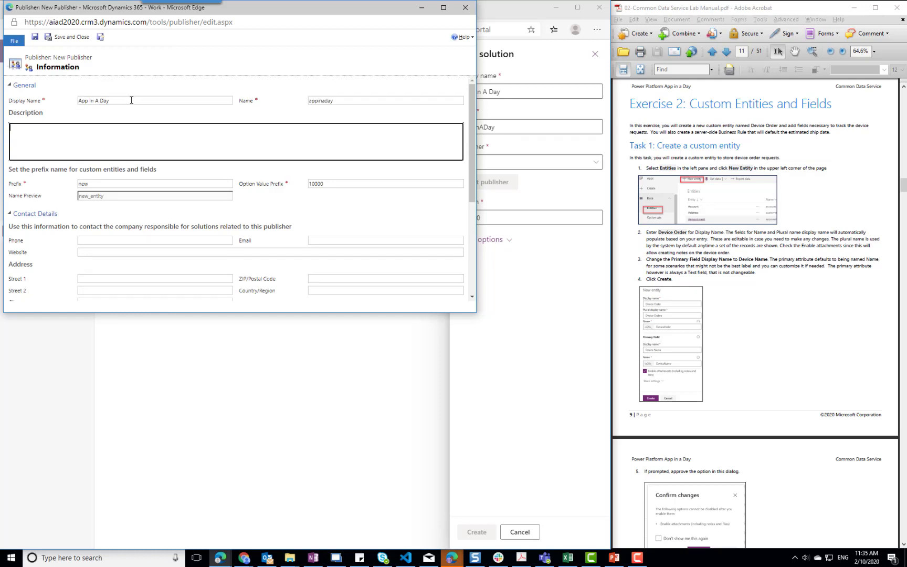
Set the publisher's prefix to aiad and its option value prefix to 10,000, and save and close it
type("aiad")
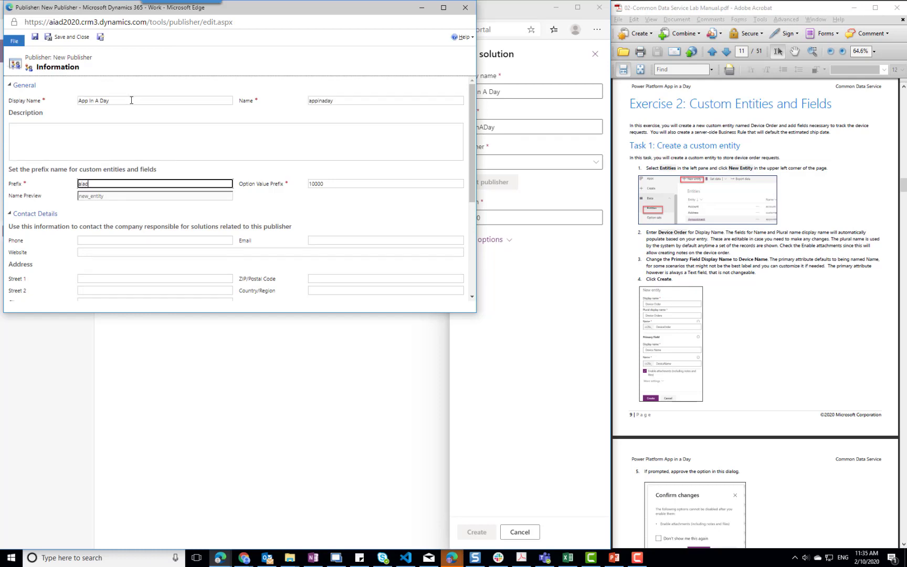
key("Tab")
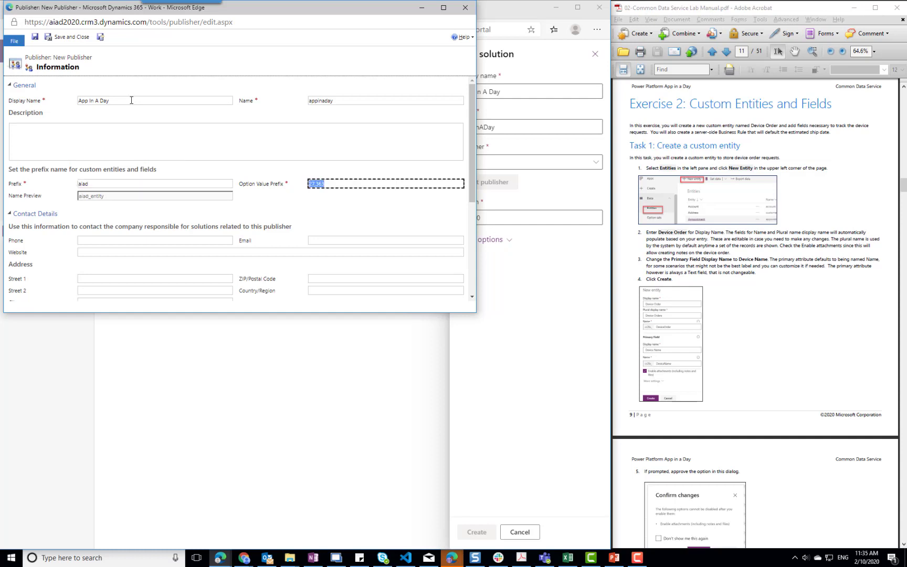
type("10,000")
key("Tab")
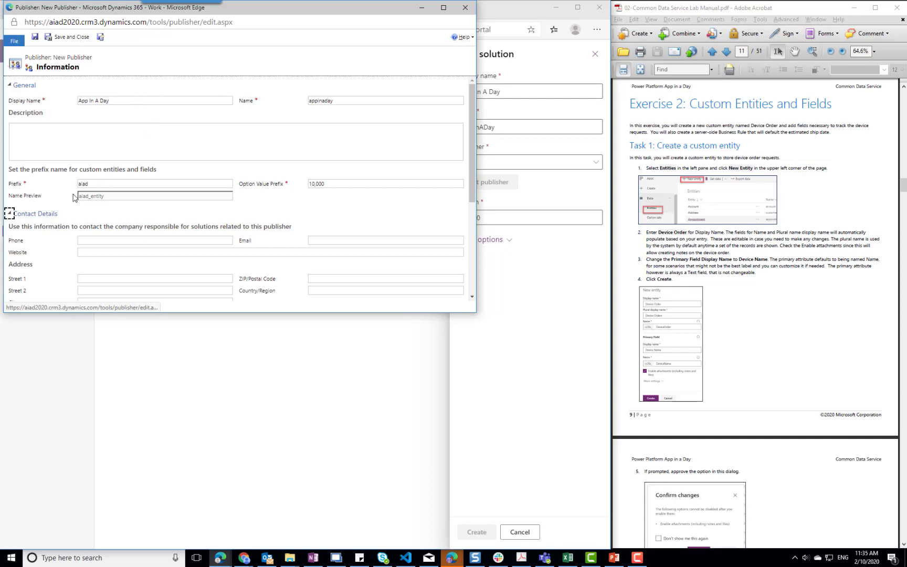
left_click(70, 40)
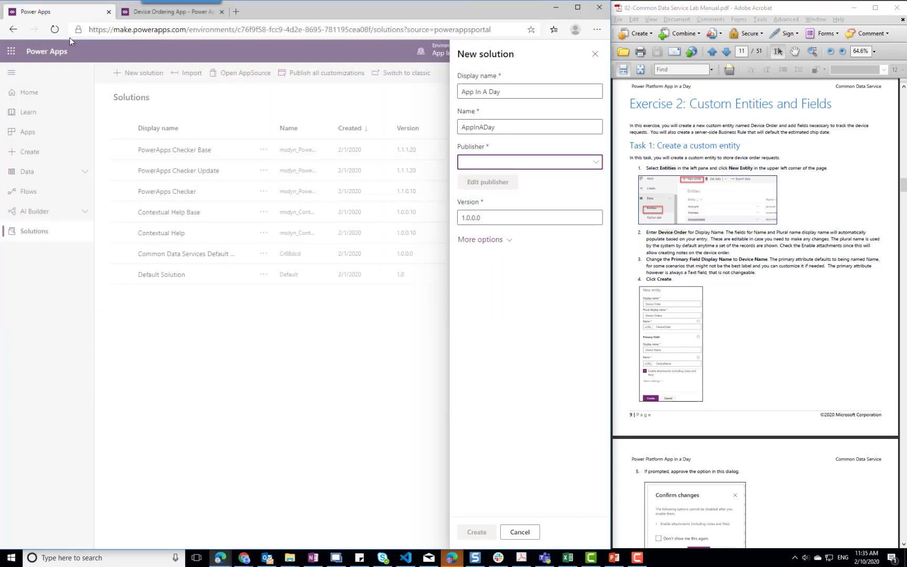
left_click(588, 166)
left_click(555, 162)
left_click(520, 530)
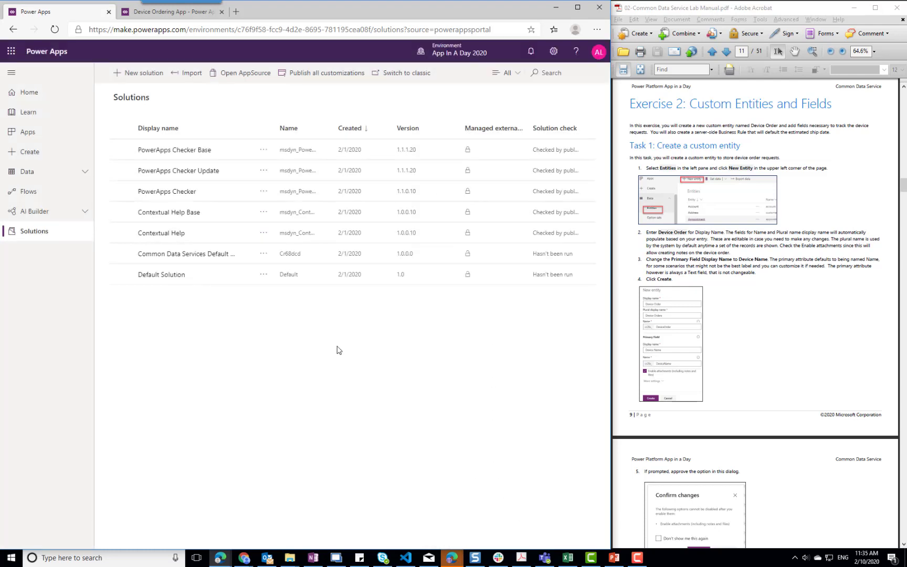
Create a new solution with the display name App In A Day and the App In A Day publisher
left_click(144, 78)
left_click(517, 166)
left_click(485, 212)
left_click(502, 92)
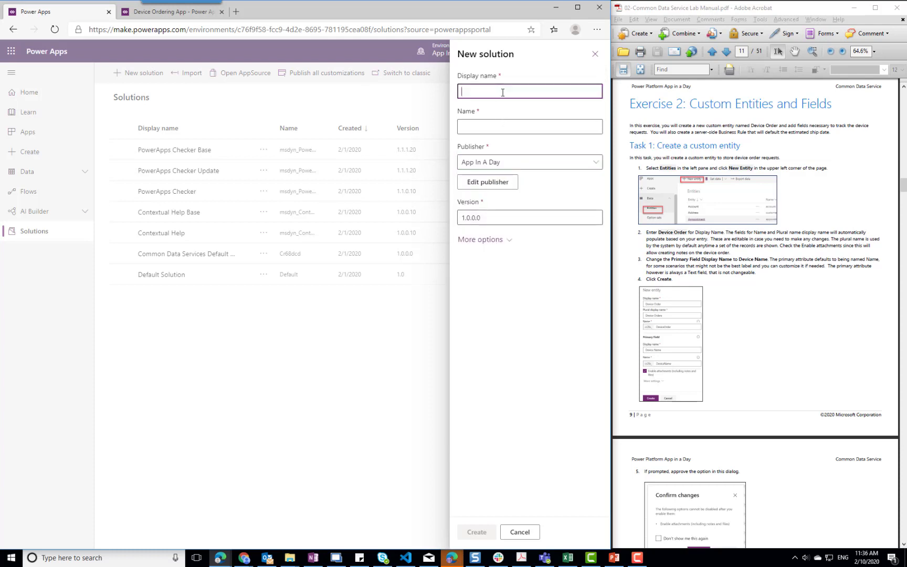
type("App In ")
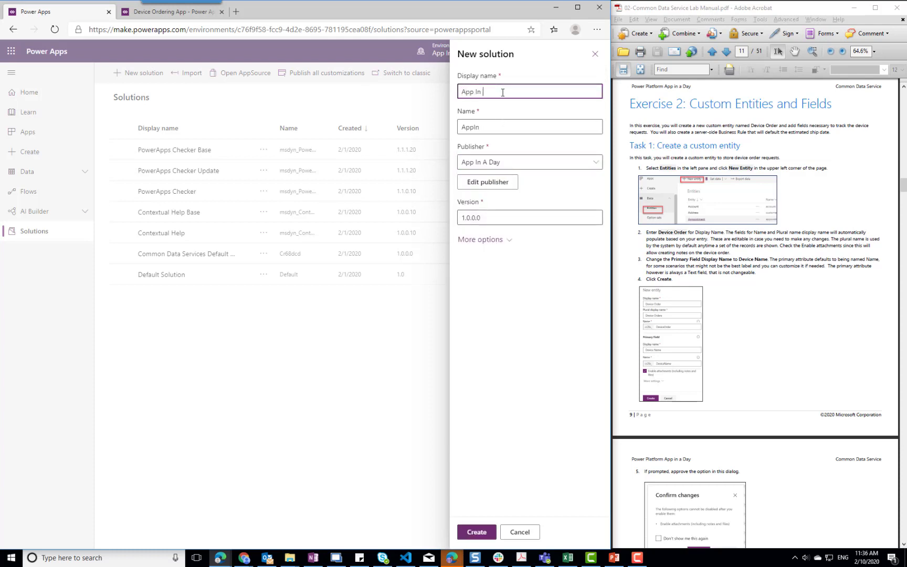
type("A Day")
left_click(472, 531)
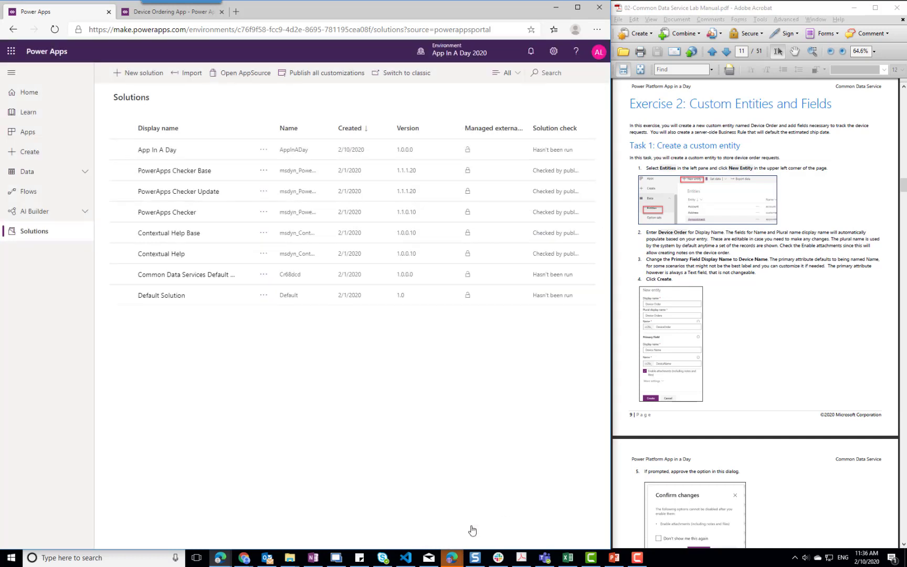
left_click(163, 151)
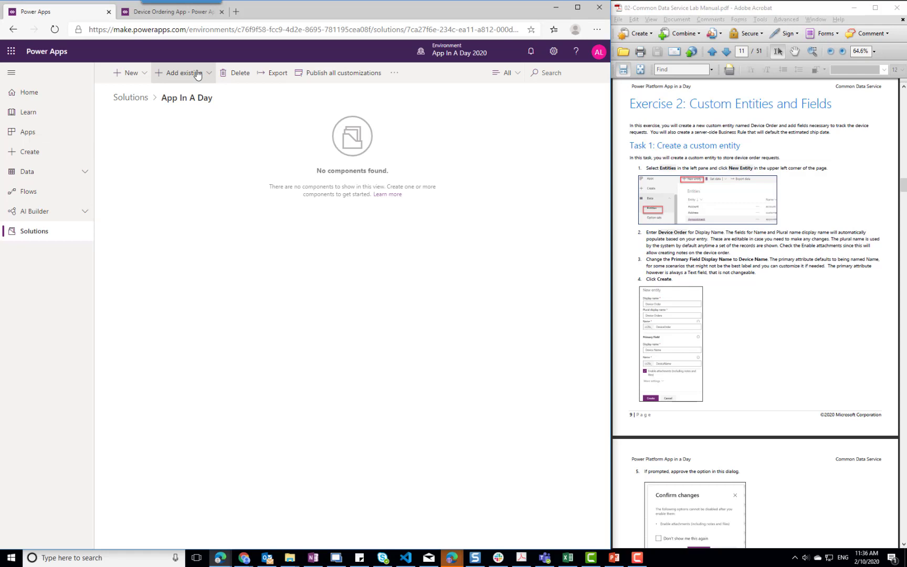
left_click(36, 157)
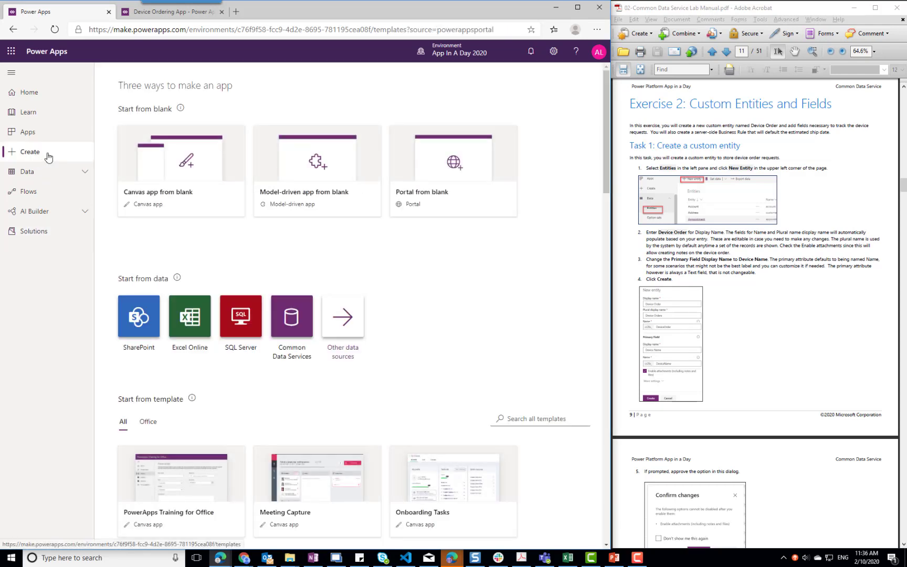
left_click(35, 178)
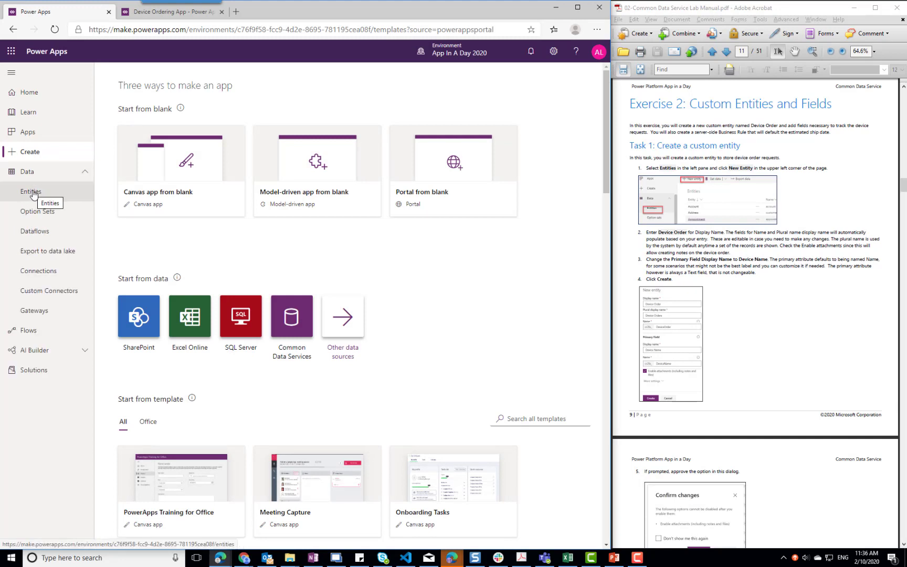
left_click(45, 371)
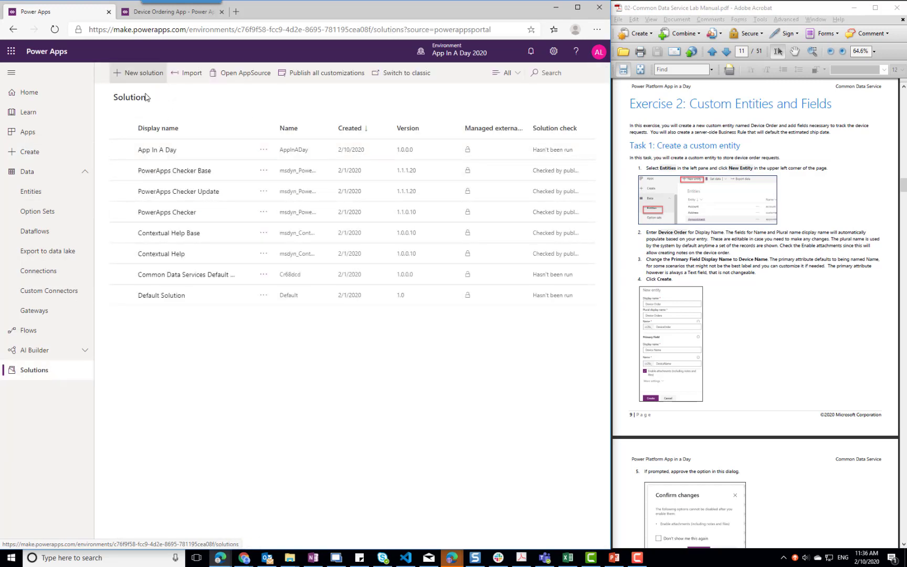
Open the App In A Day solution and start a new entity in it
left_click(158, 151)
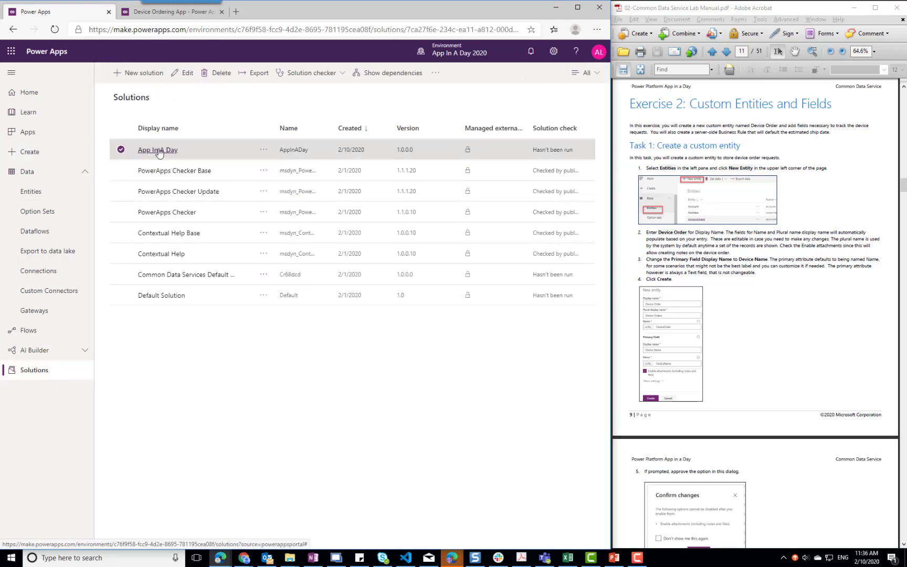
left_click(159, 151)
left_click(137, 73)
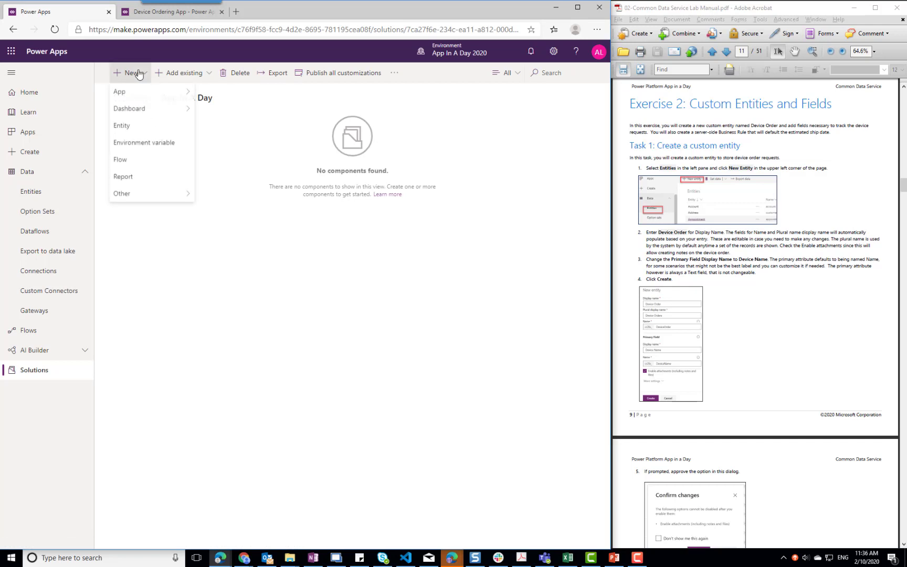
left_click(128, 131)
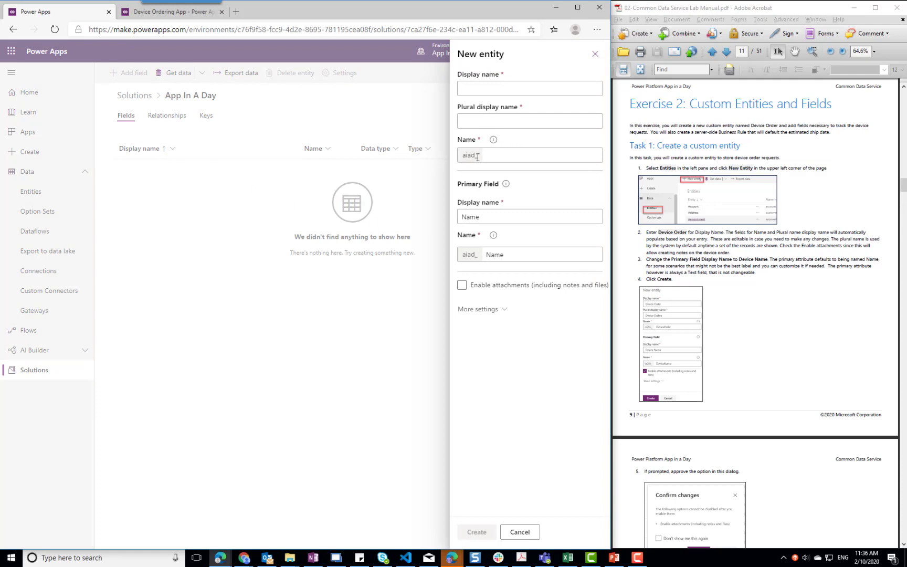
Set the entity's display name to Device Order and its primary field's display name to Device Name
left_click_drag(474, 157, 463, 156)
left_click(475, 88)
type("Device Order")
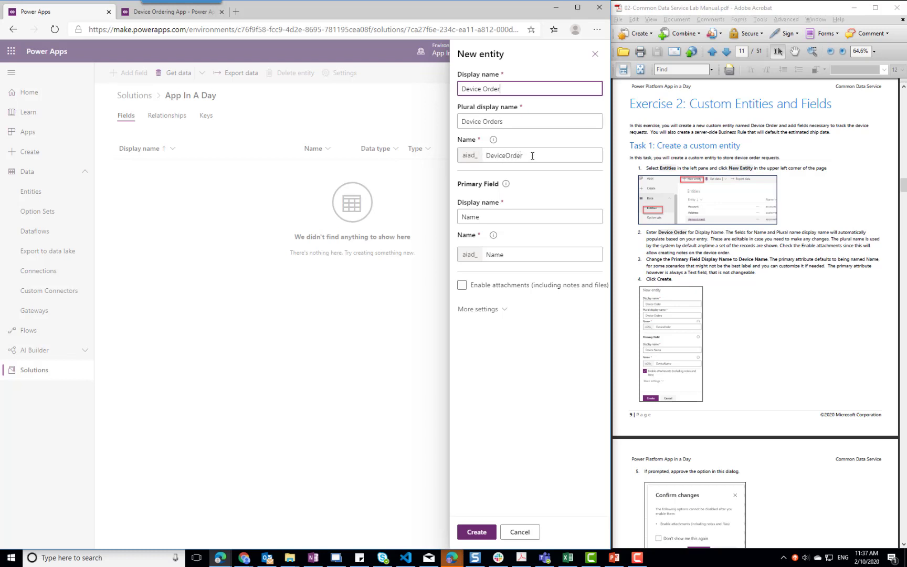
left_click(492, 216)
type("Device")
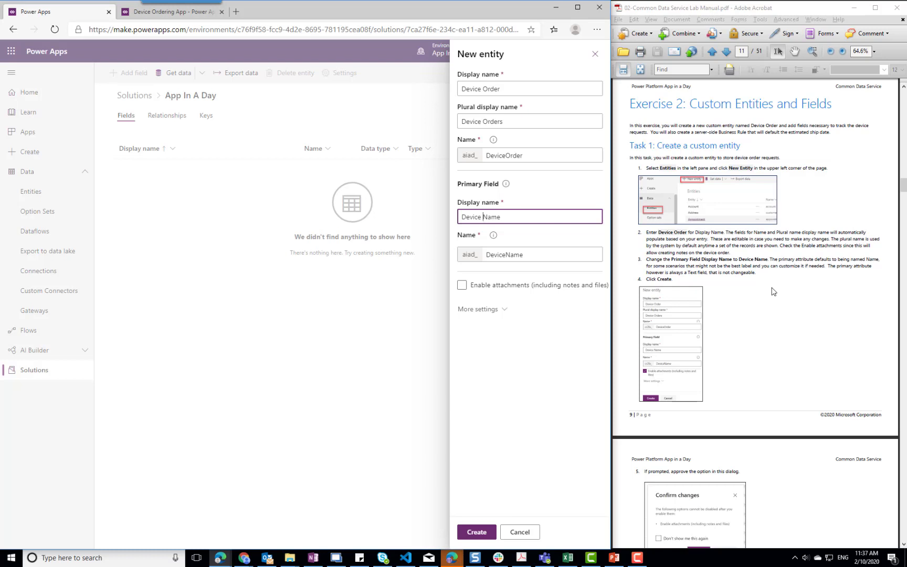
Review the entity's additional settings for description and for type and ownership, and create the Device Order entity
left_click(492, 314)
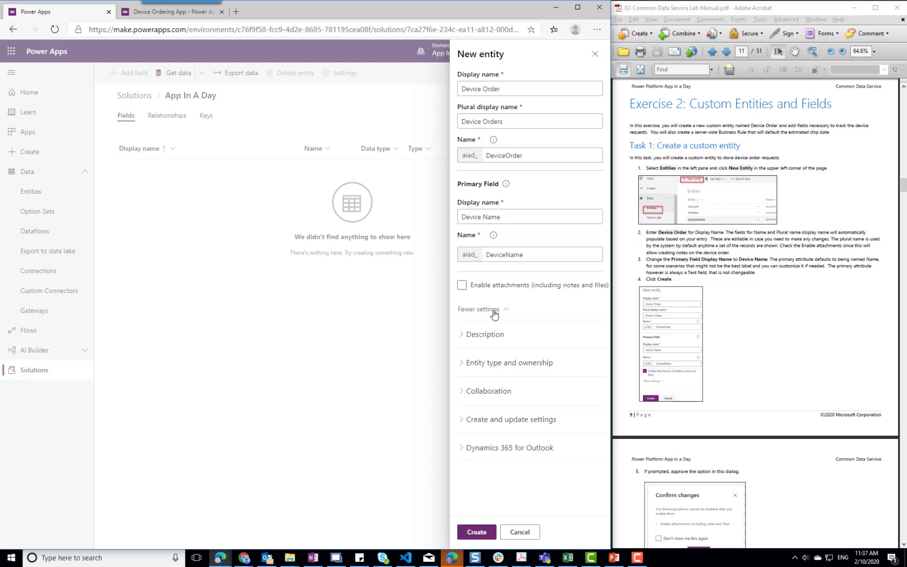
left_click(485, 335)
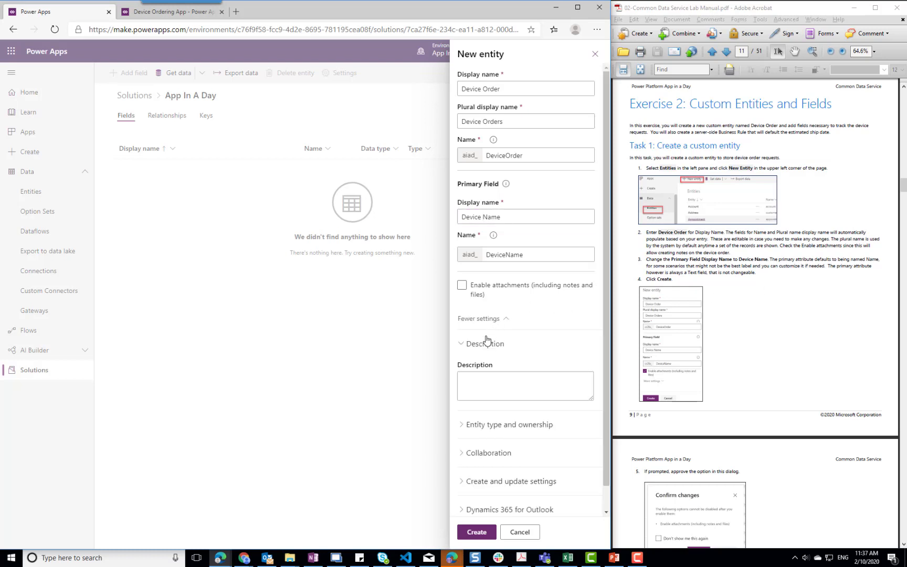
left_click(486, 343)
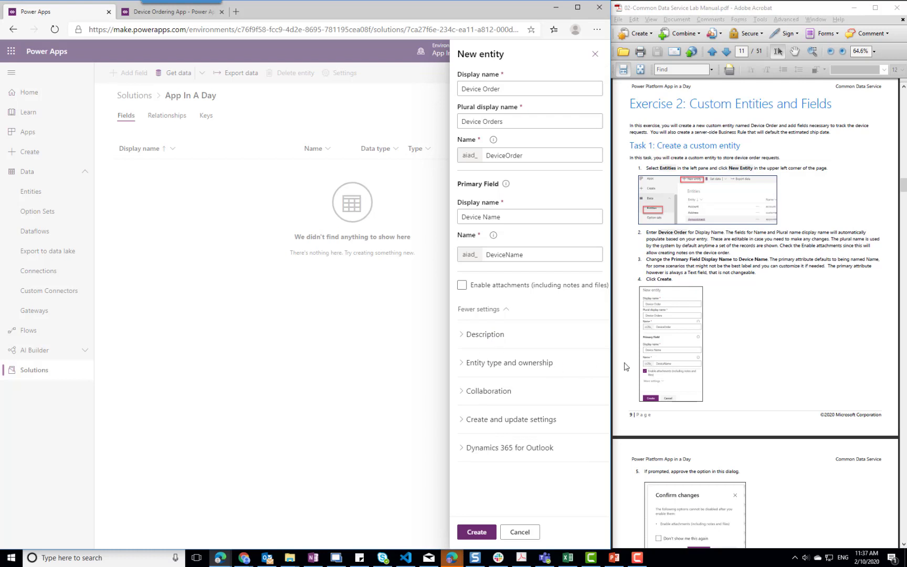
scroll(787, 320, "down", 3)
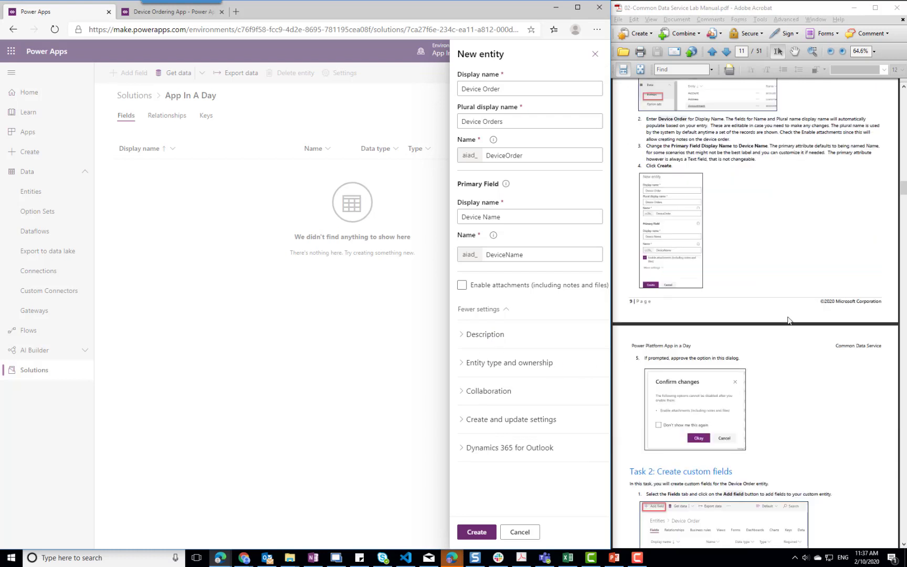
left_click(502, 363)
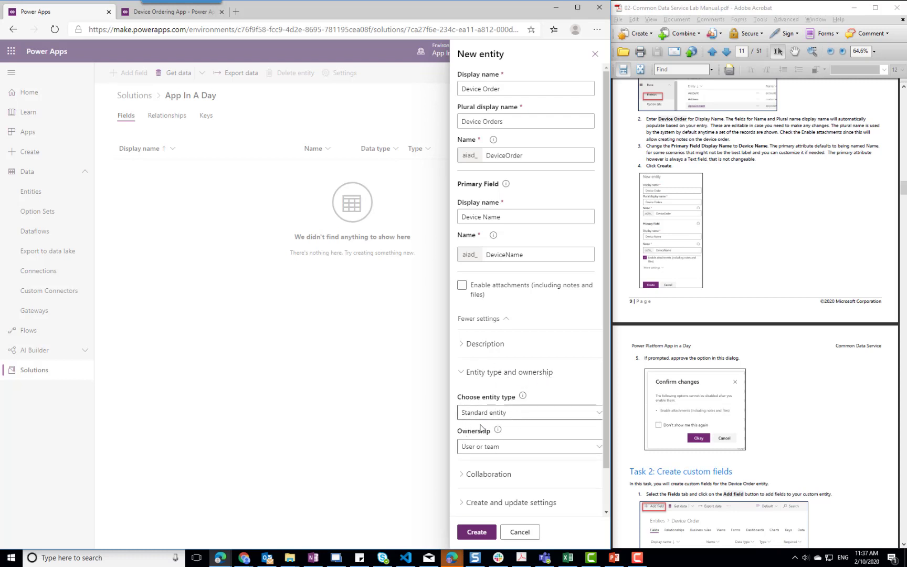
left_click(481, 373)
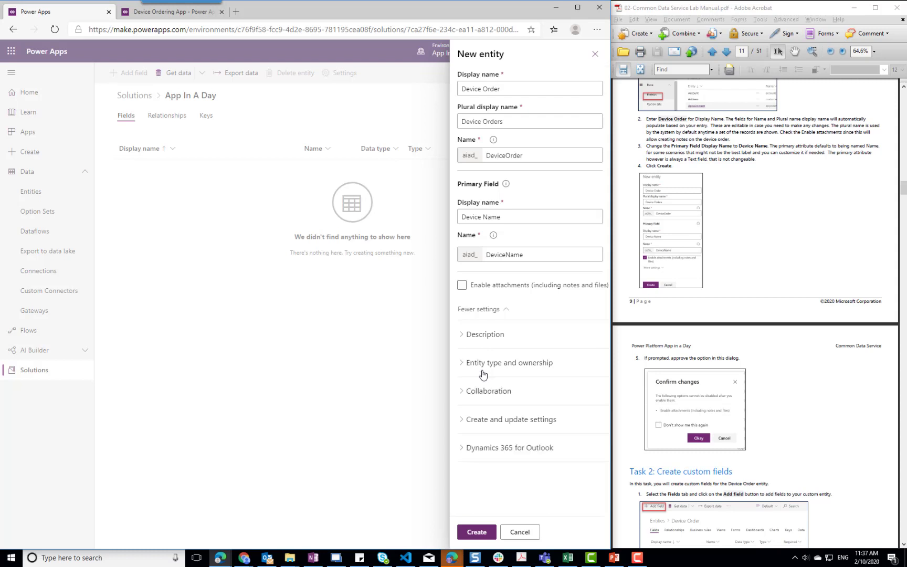
left_click(487, 532)
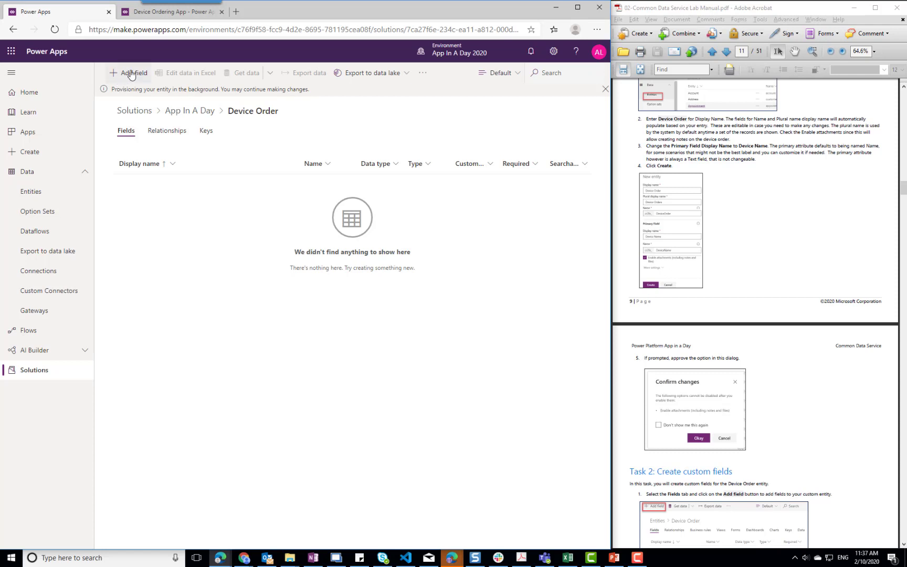
Read the lab manual's Task 2 on custom fields and start a new Device Order field with display name Price
left_click(865, 400)
scroll(865, 400, "down", 3)
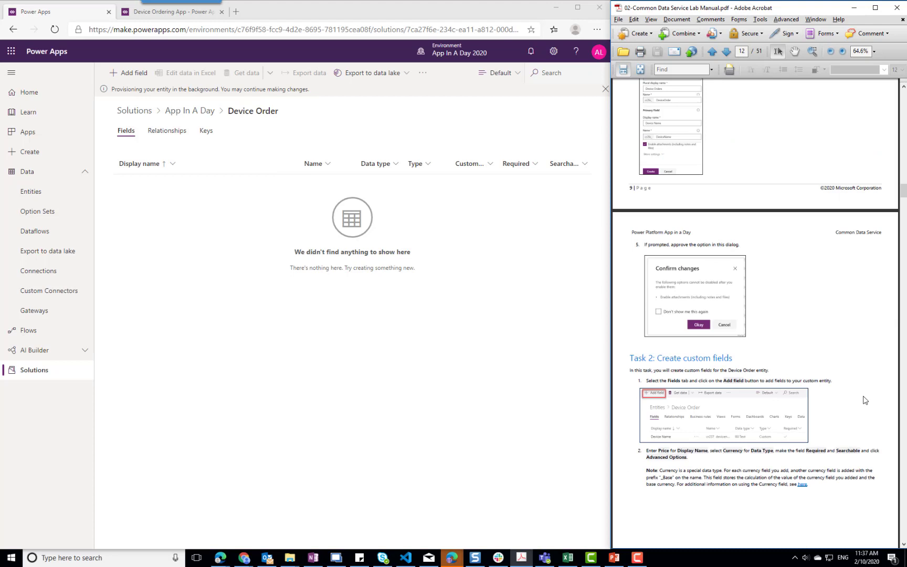
scroll(865, 400, "down", 9)
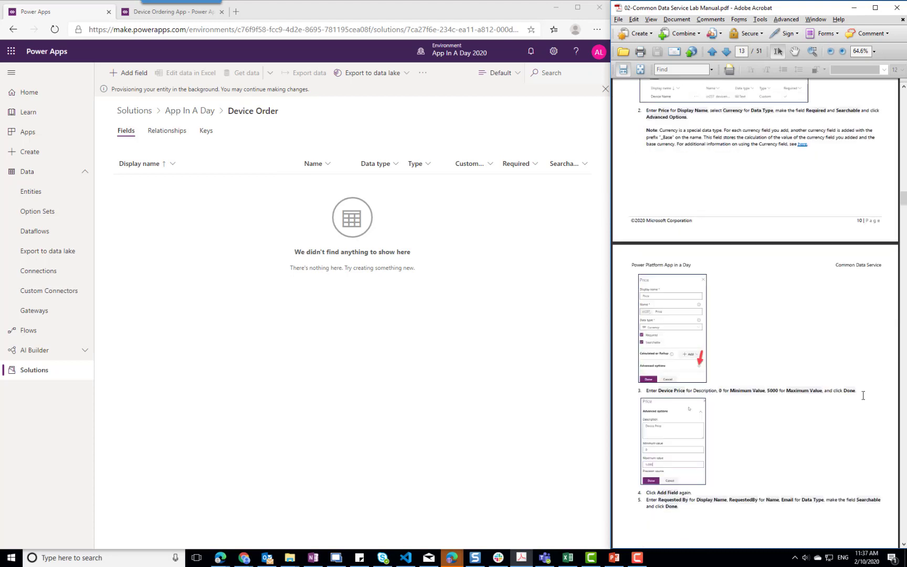
scroll(749, 296, "up", 3)
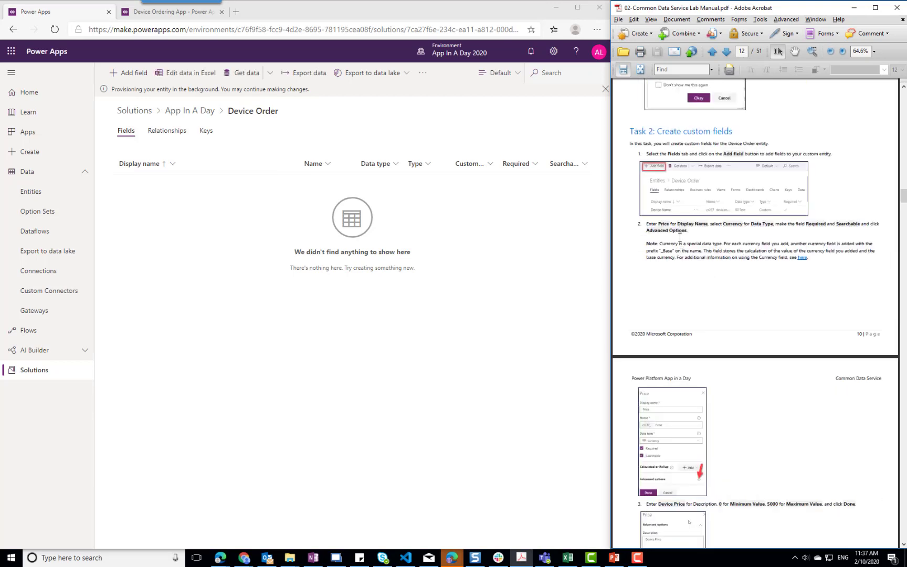
left_click(131, 76)
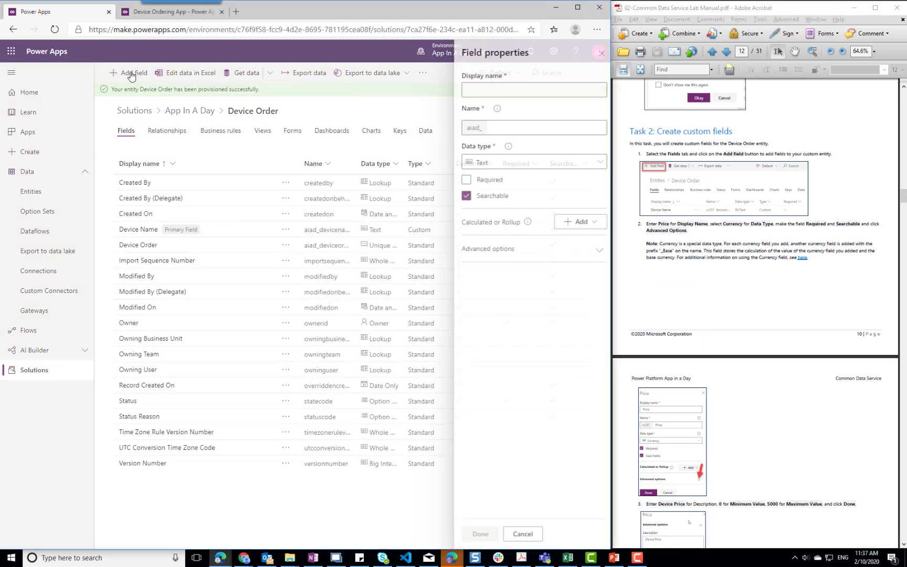
left_click(479, 90)
type("Price")
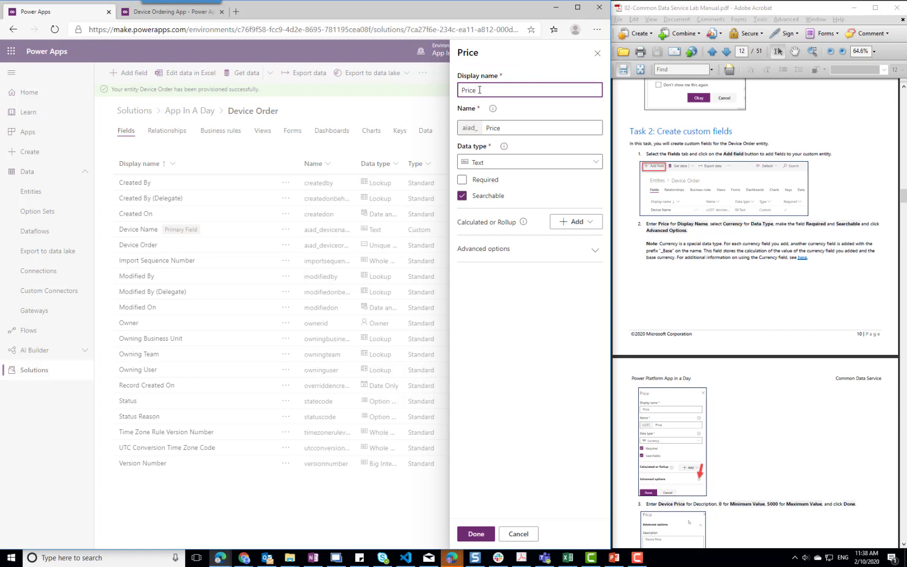
Set the Price field's data type to Currency and its minimum value to 0, following the lab manual
left_click(509, 165)
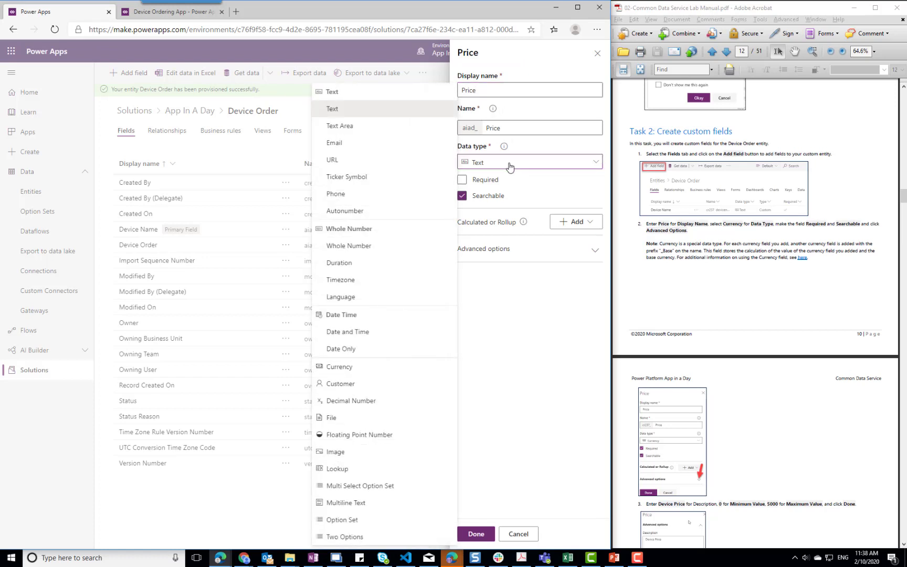
left_click(343, 370)
left_click(496, 250)
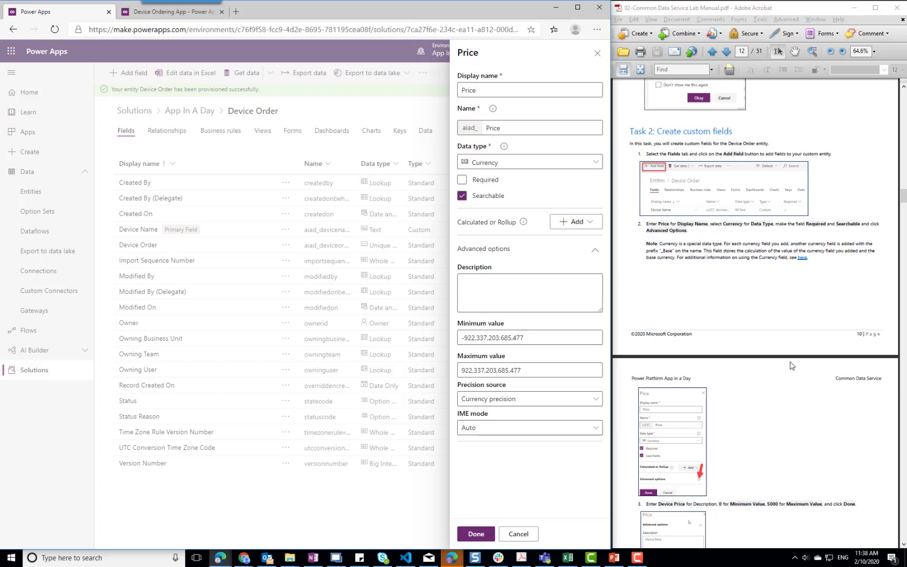
left_click(784, 411)
scroll(784, 412, "down", 3)
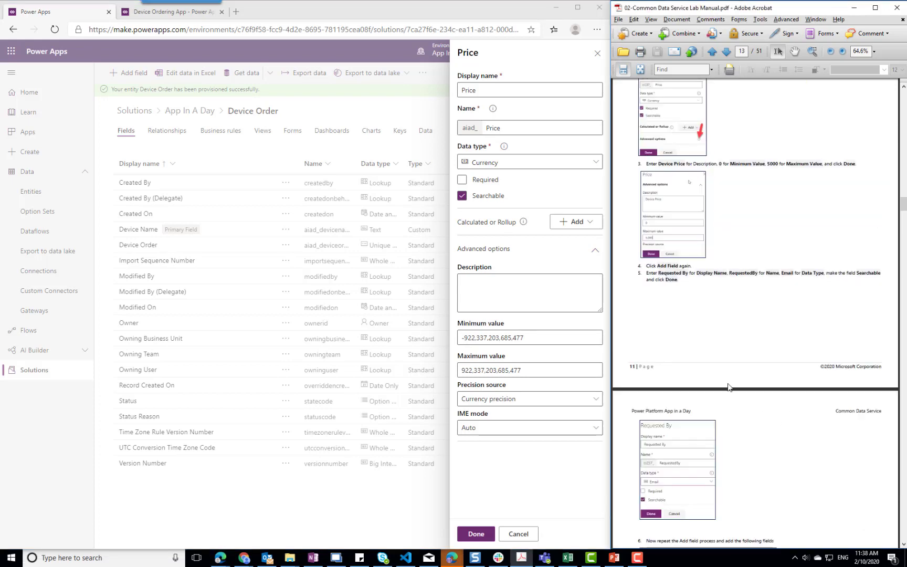
double_click(531, 337)
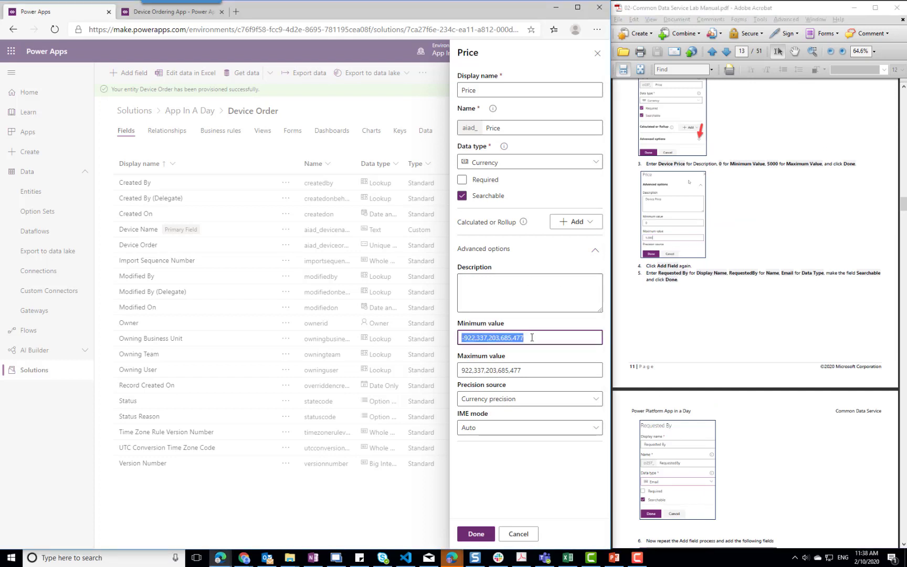
type("0")
key("Tab")
key("Tab")
Set the Price field's precision source to Precision property with 2 decimal places and add the field to the entity
left_click(522, 399)
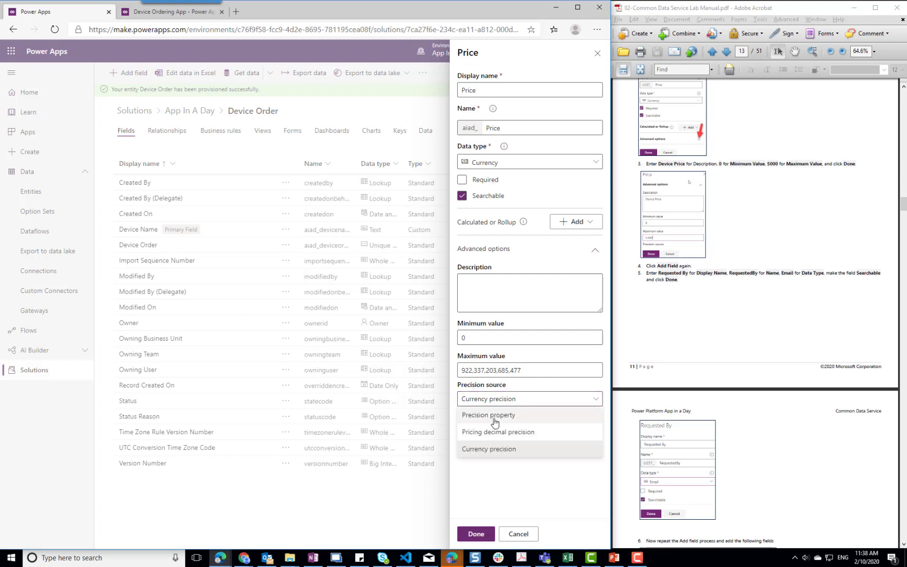
left_click(494, 422)
double_click(487, 432)
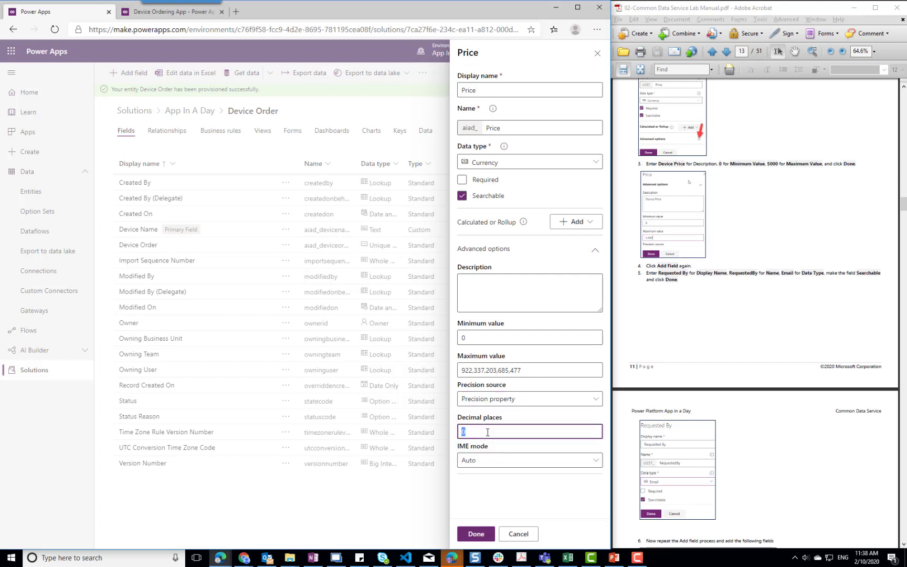
left_click(476, 533)
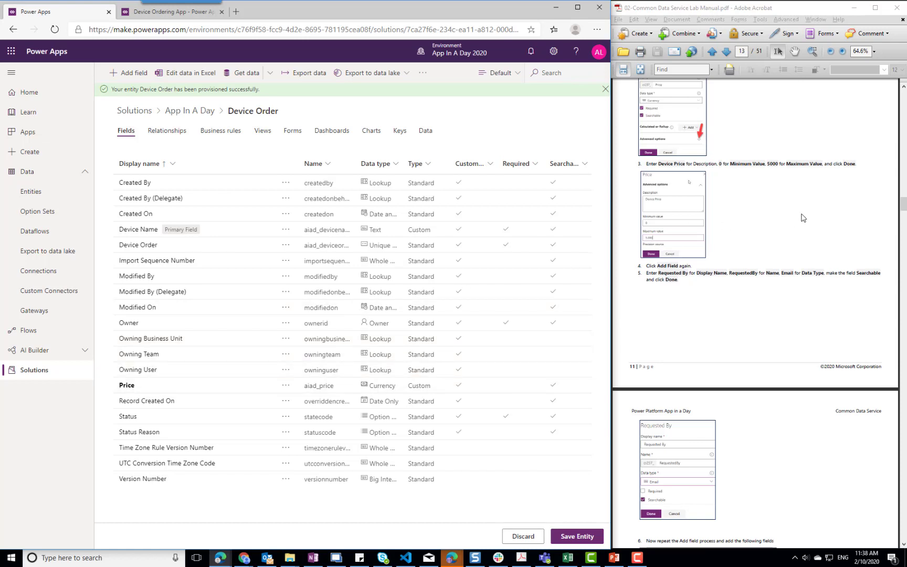
Reopen the Price field and set its maximum value to 5000 and its description to Device Price
scroll(793, 213, "up", 3)
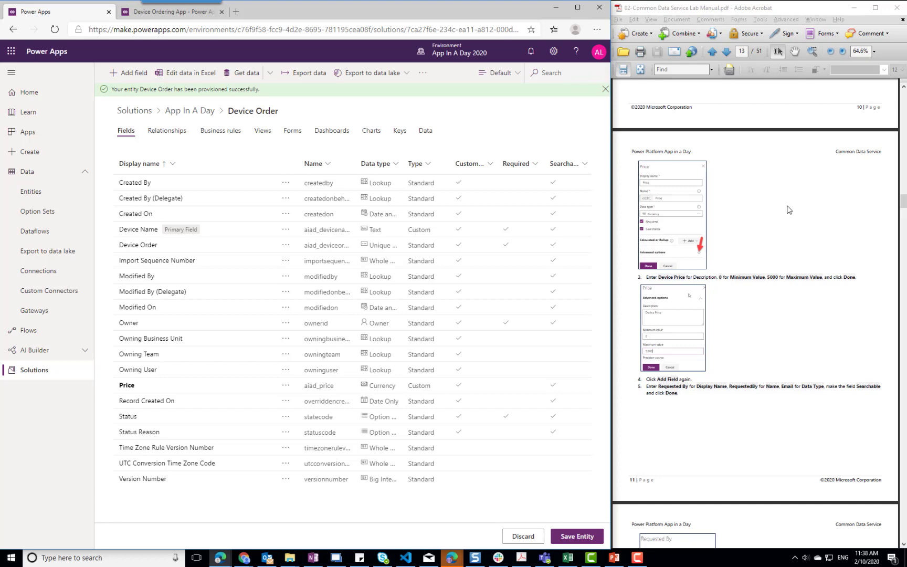
left_click(127, 385)
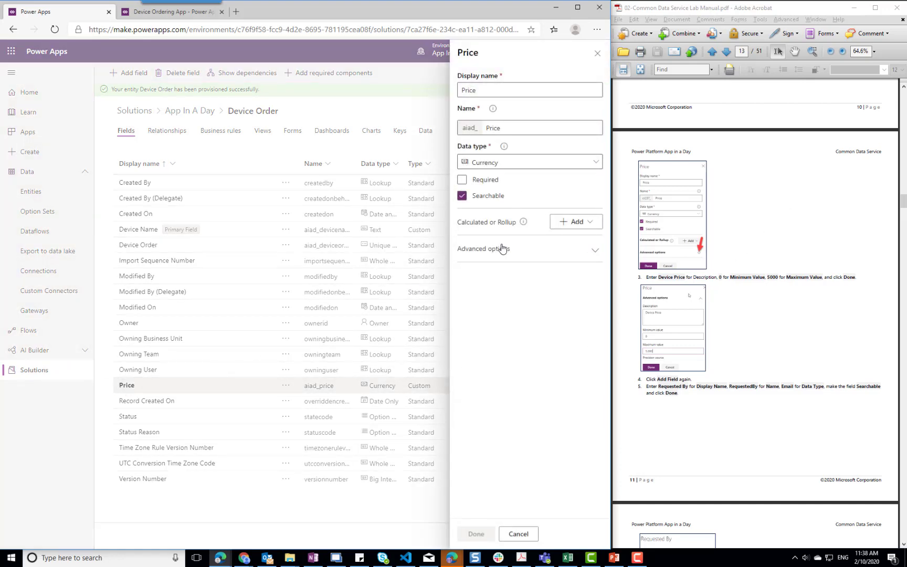
left_click(486, 251)
triple_click(493, 370)
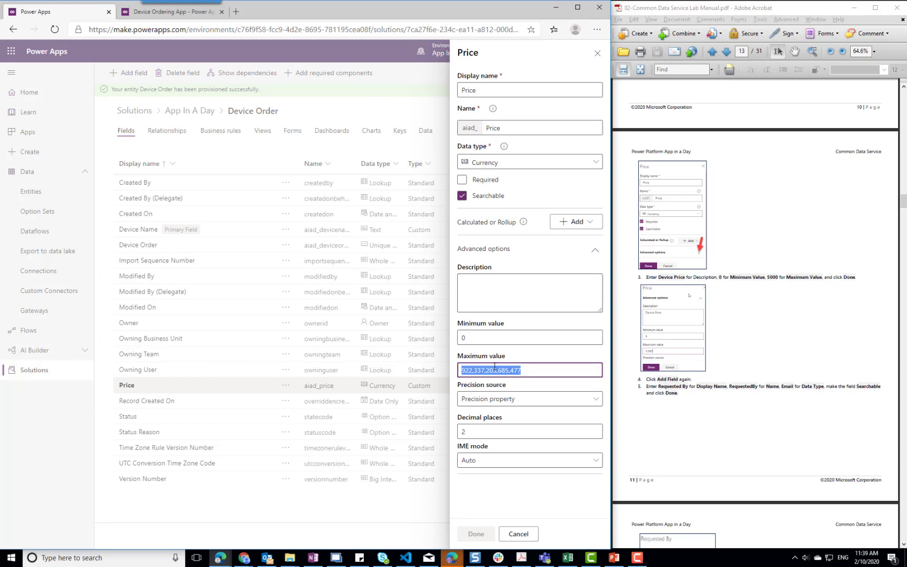
type("5000")
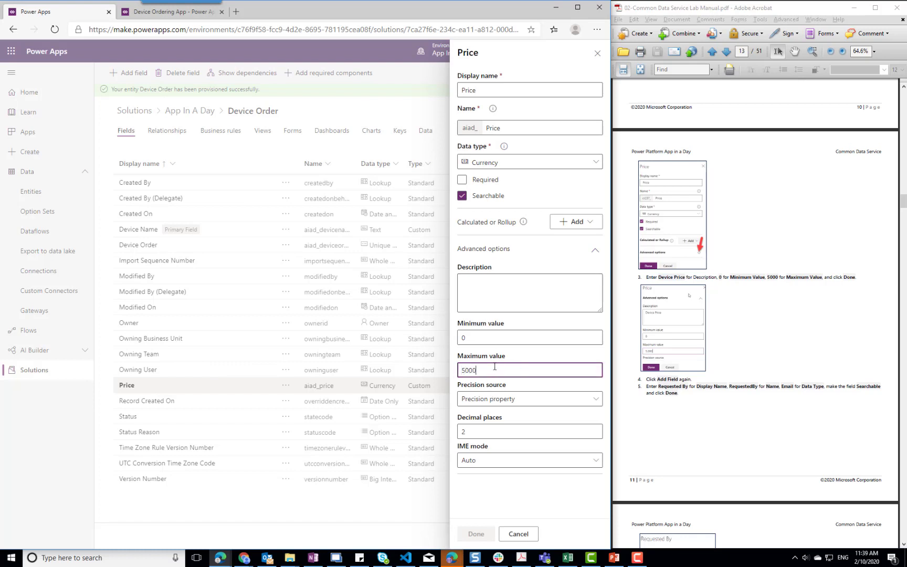
key("Tab")
left_click(486, 279)
type("Device Price")
left_click(475, 533)
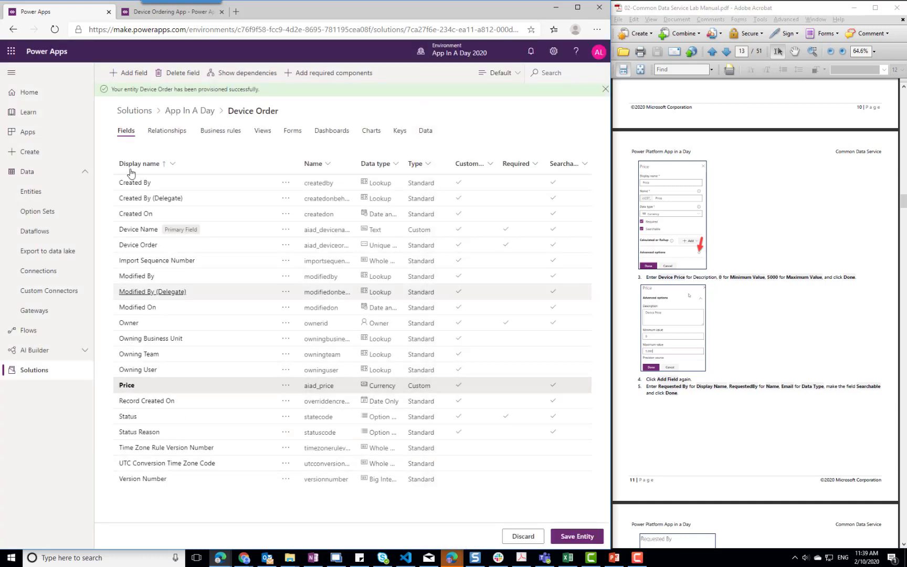
Add a searchable field with display name Requested By and data type Email
left_click(135, 76)
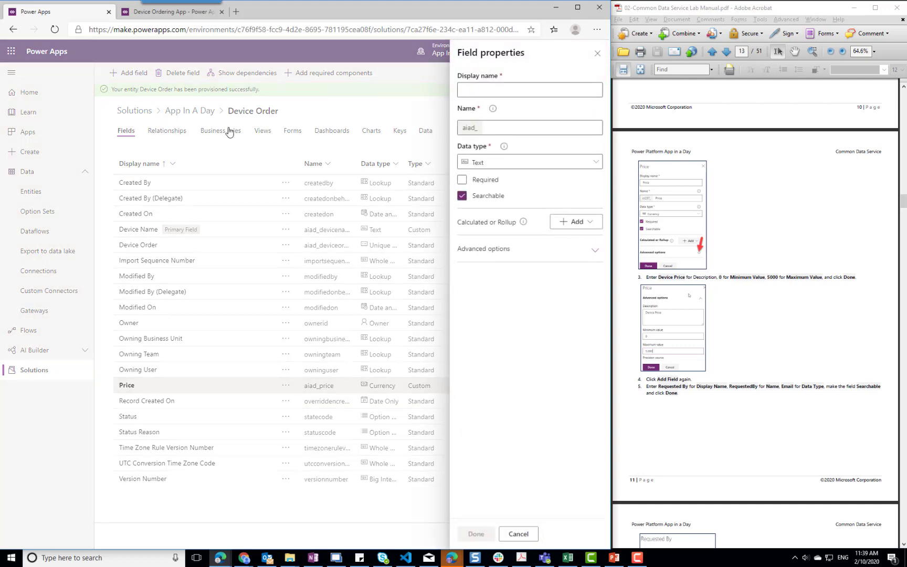
left_click(469, 88)
type("Requested By")
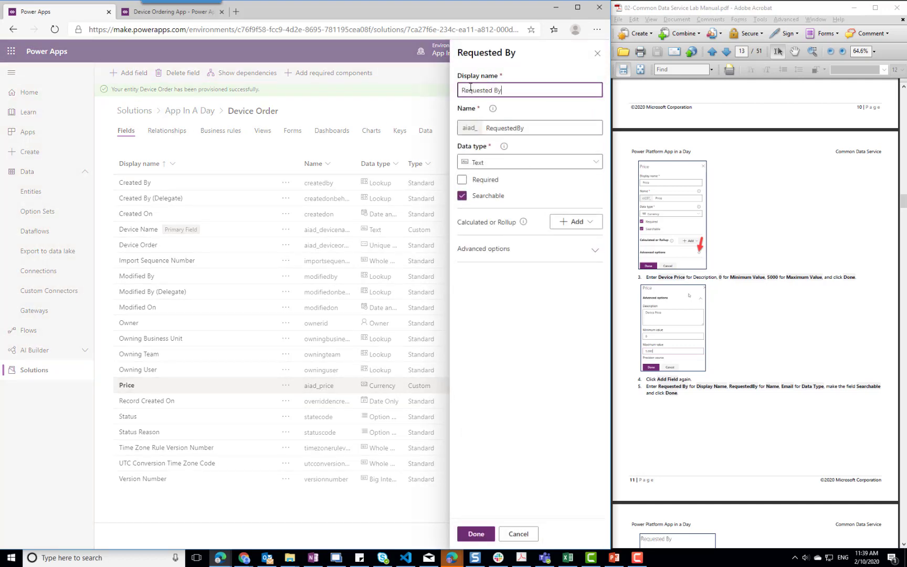
left_click(498, 164)
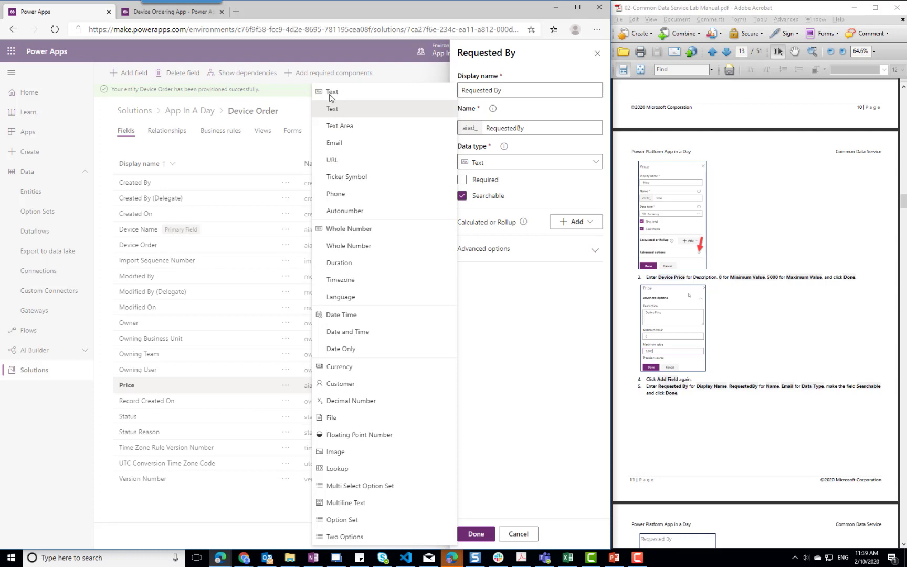
left_click(338, 147)
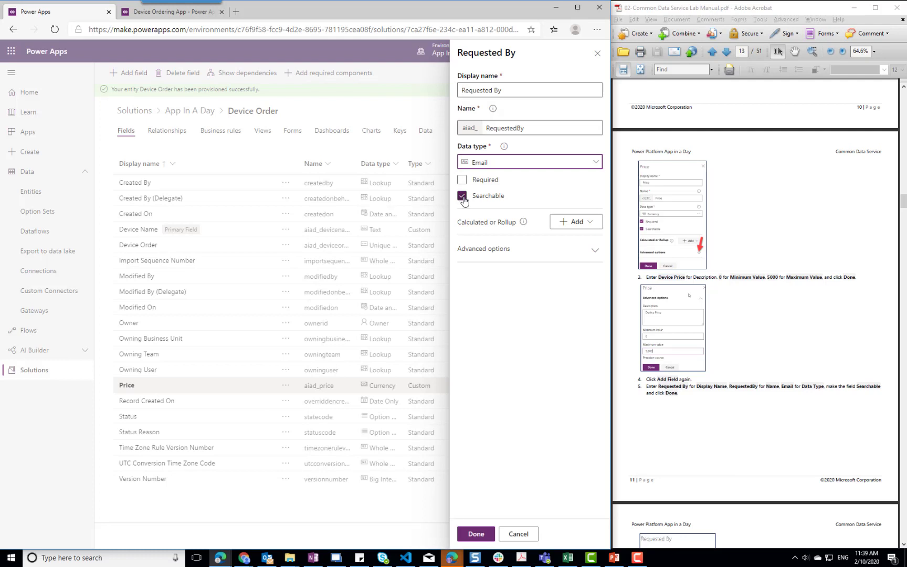
left_click(482, 532)
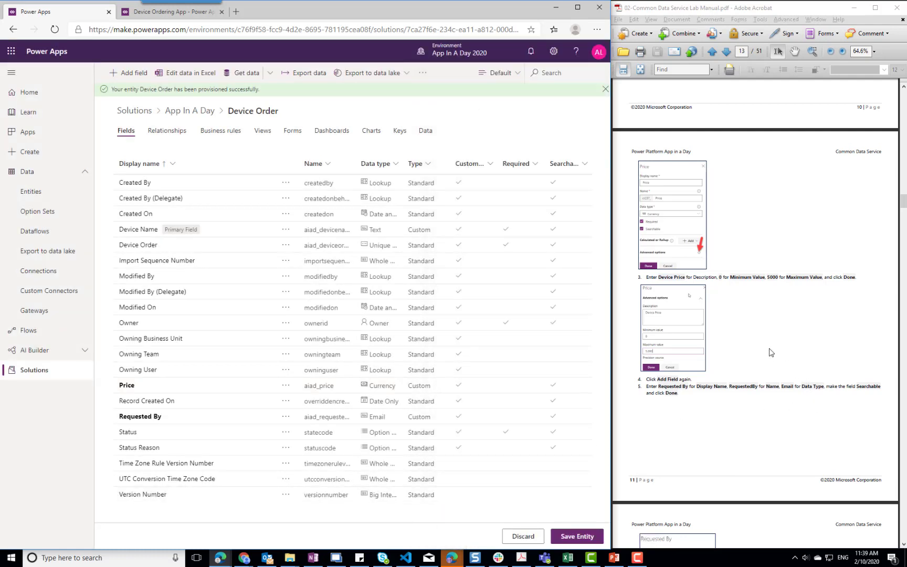
Find the lab manual's table of remaining fields and add the Request Date field with data type Date Only
left_click(770, 352)
scroll(769, 352, "down", 5)
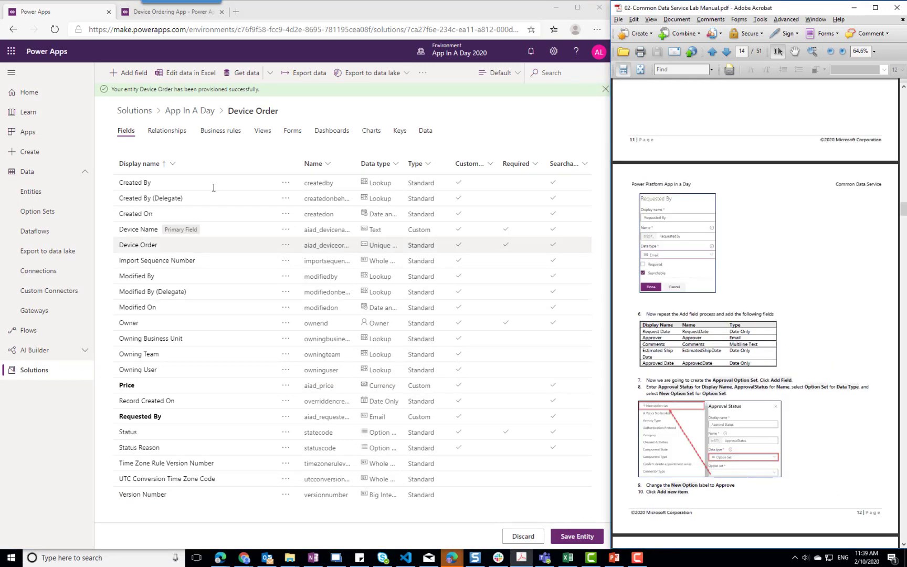
left_click(128, 76)
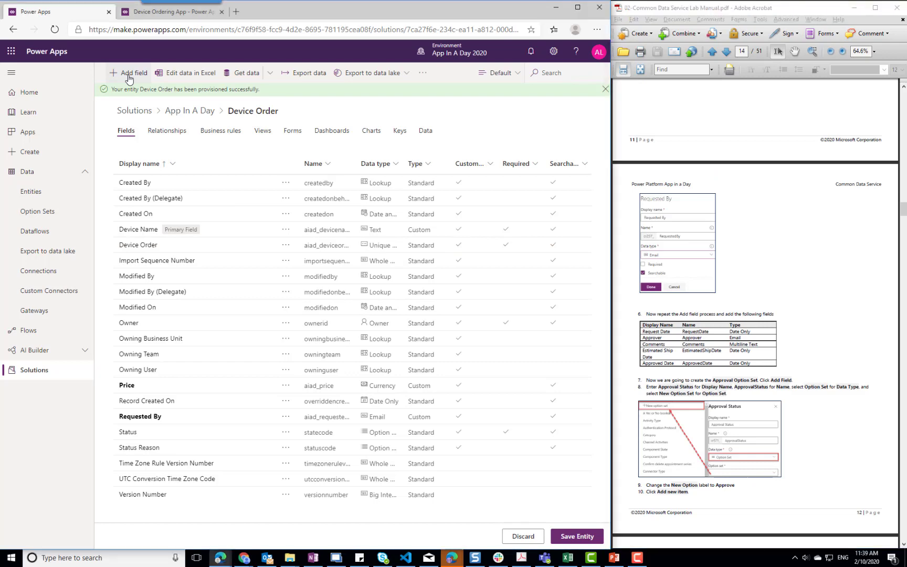
left_click(474, 87)
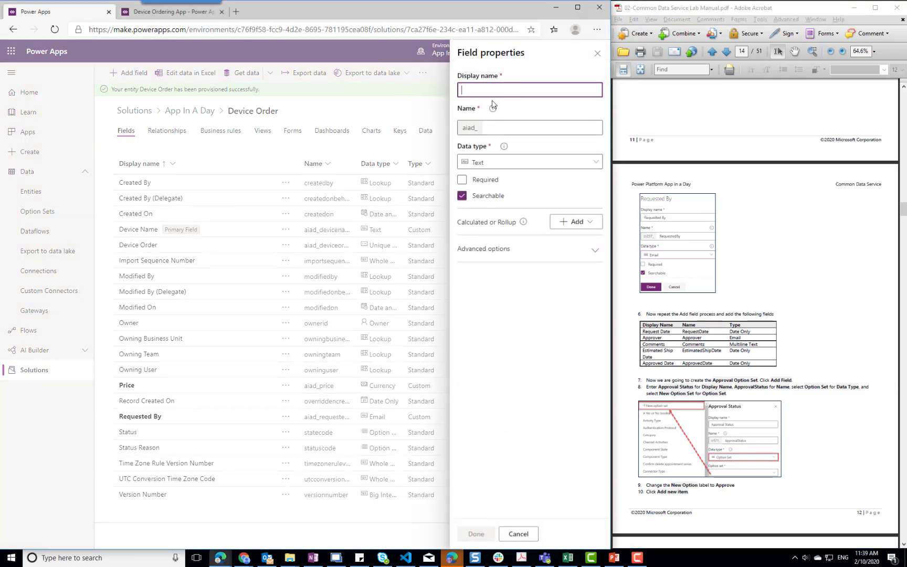
type("Request Date")
key("Tab")
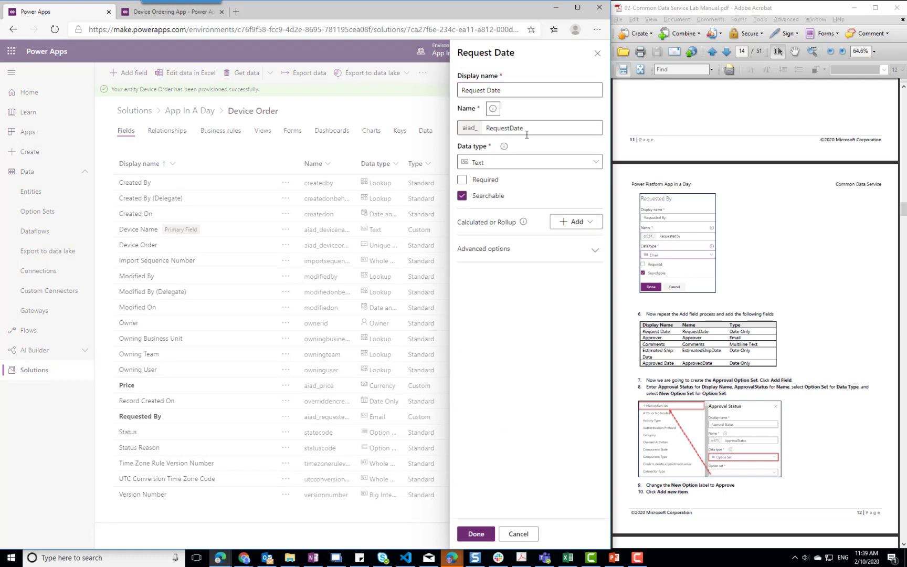
left_click(521, 163)
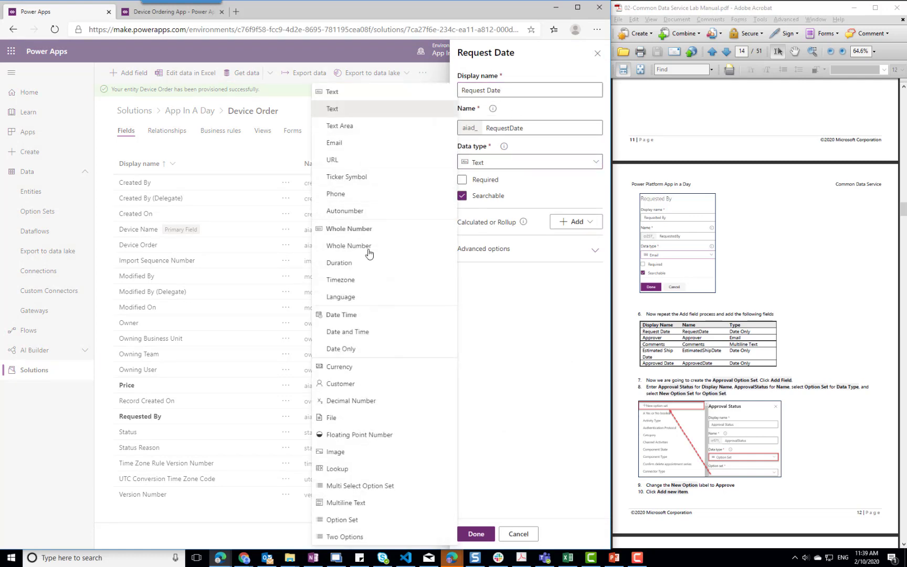
left_click(368, 350)
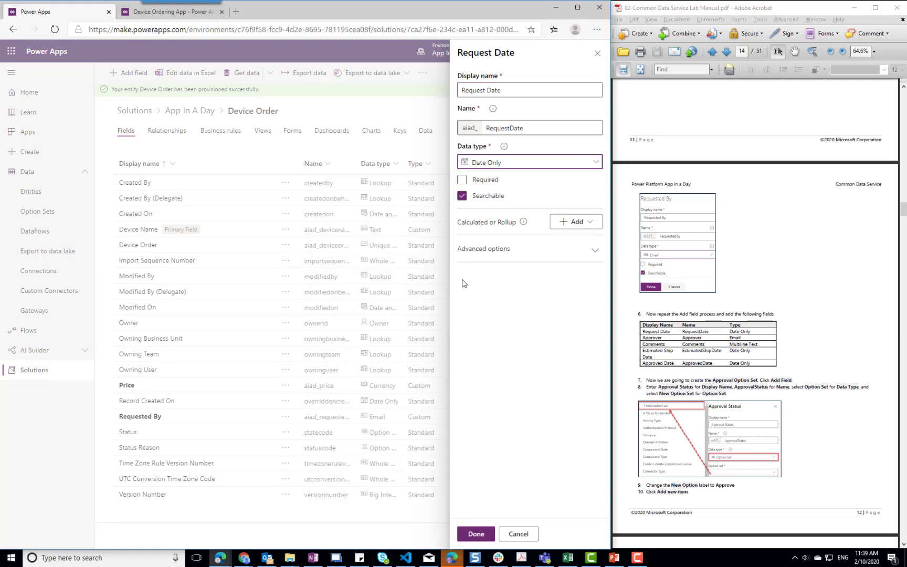
left_click(480, 534)
Add a field with display name Approver and data type Email
left_click(125, 74)
left_click(483, 87)
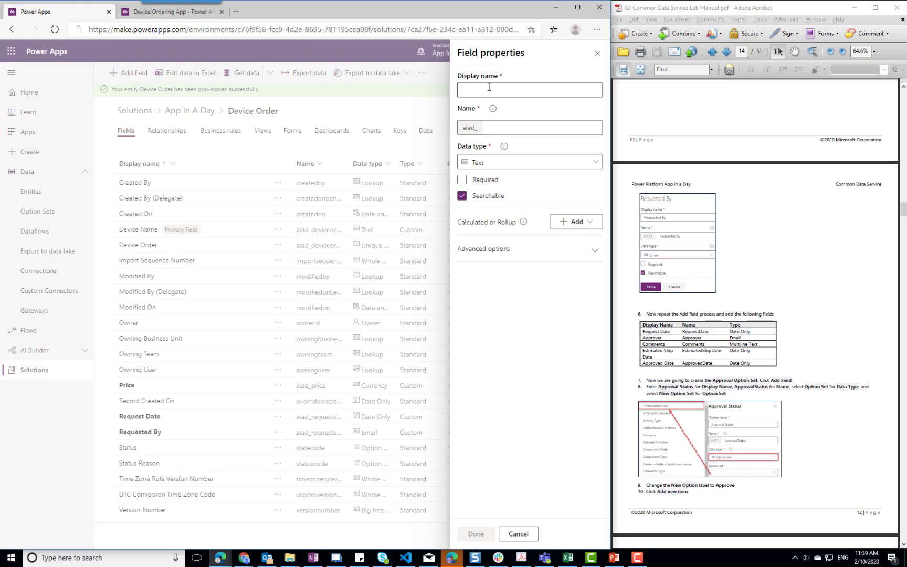
type("Approver")
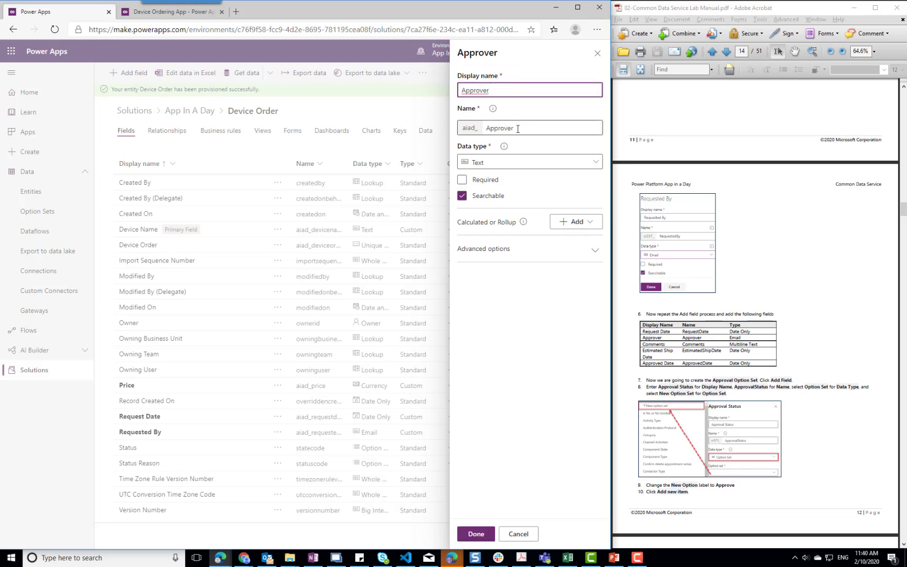
left_click(519, 159)
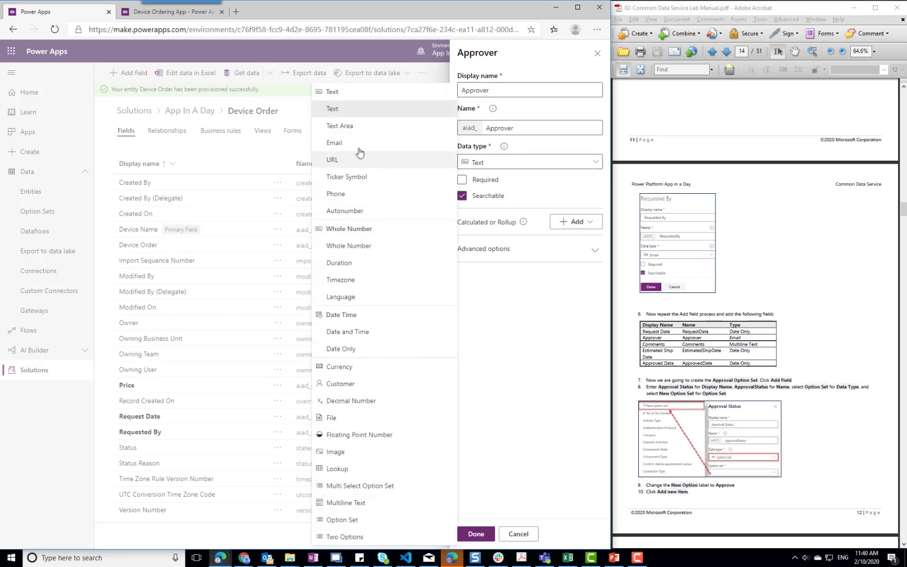
left_click(347, 145)
left_click(471, 534)
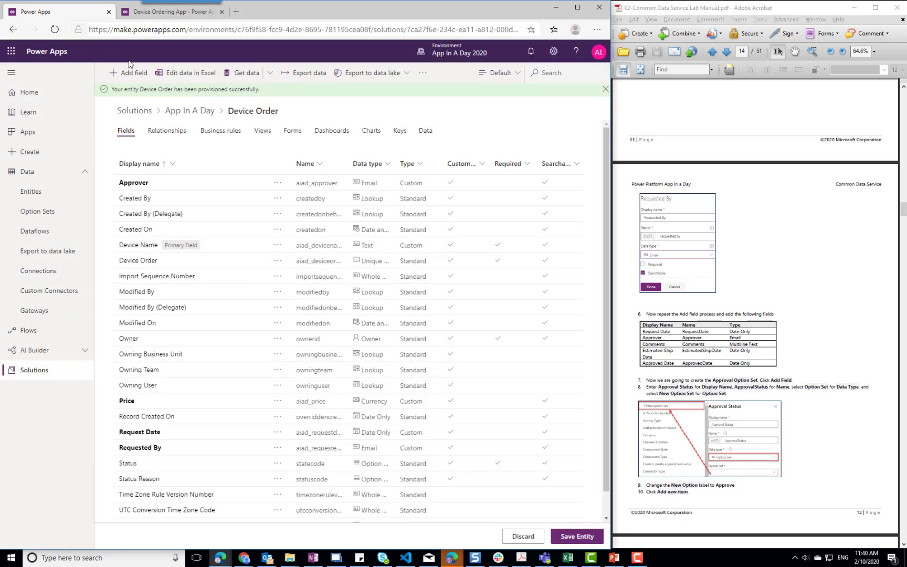
Start a new field with display name Estimated Ship Date
left_click(131, 73)
left_click(530, 88)
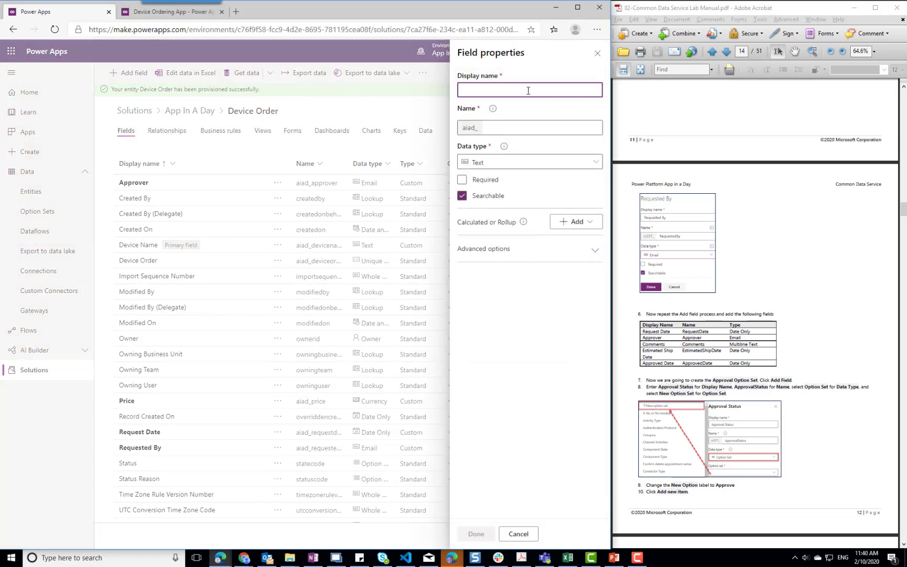
type("Estimate")
type("d ")
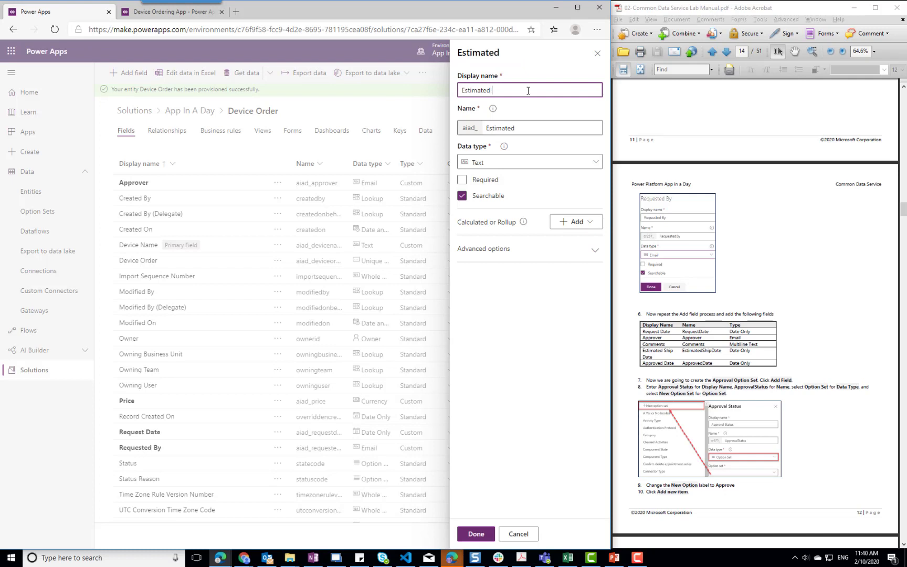
type("SHip Date")
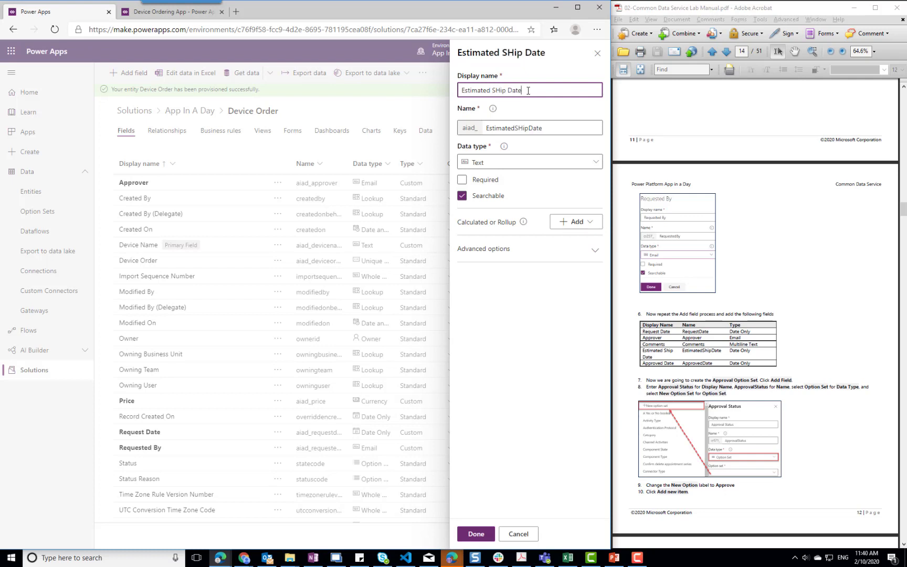
key("Left")
key("Left")
key("Left")
key("Left")
key("shift+Left")
type("h")
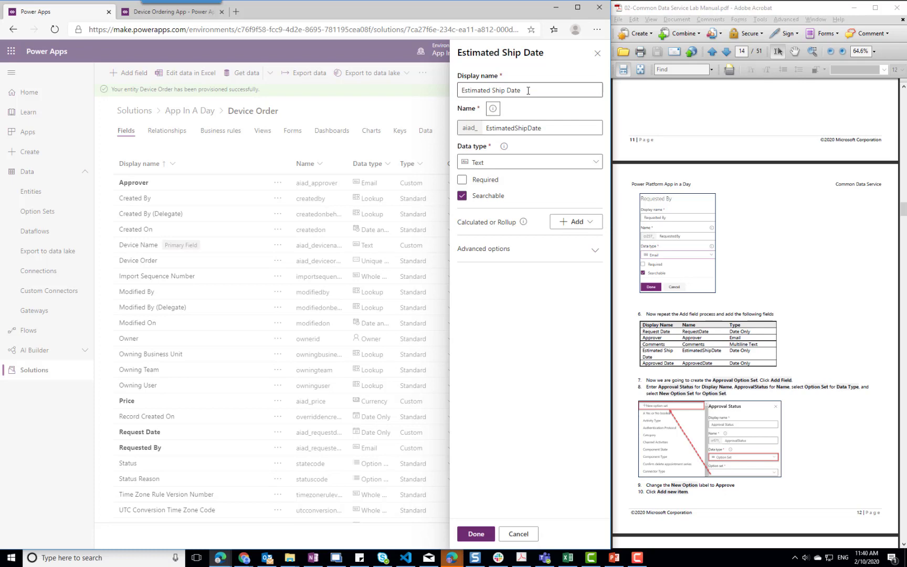
Set the Estimated Ship Date field's data type to Date Only and add it to the entity
left_click(535, 160)
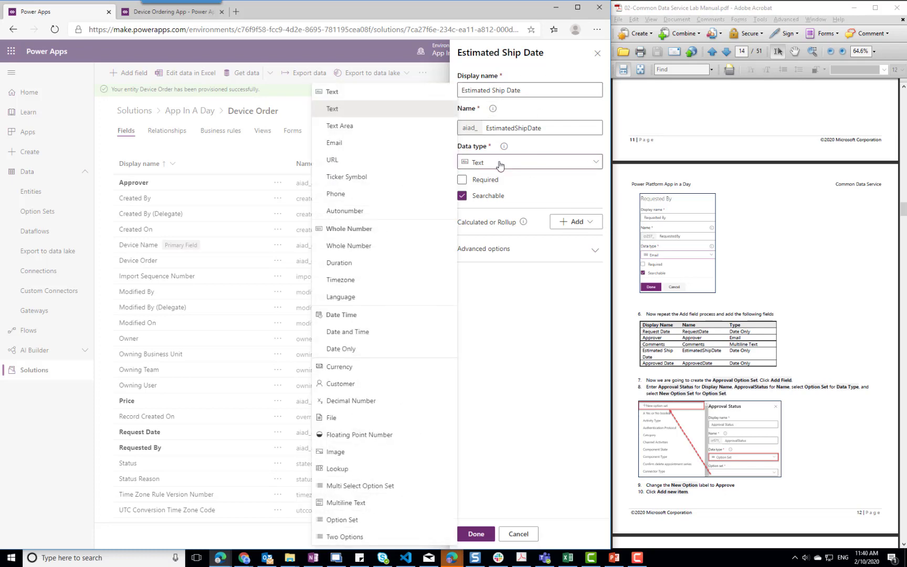
left_click(482, 164)
left_click(482, 165)
left_click(350, 348)
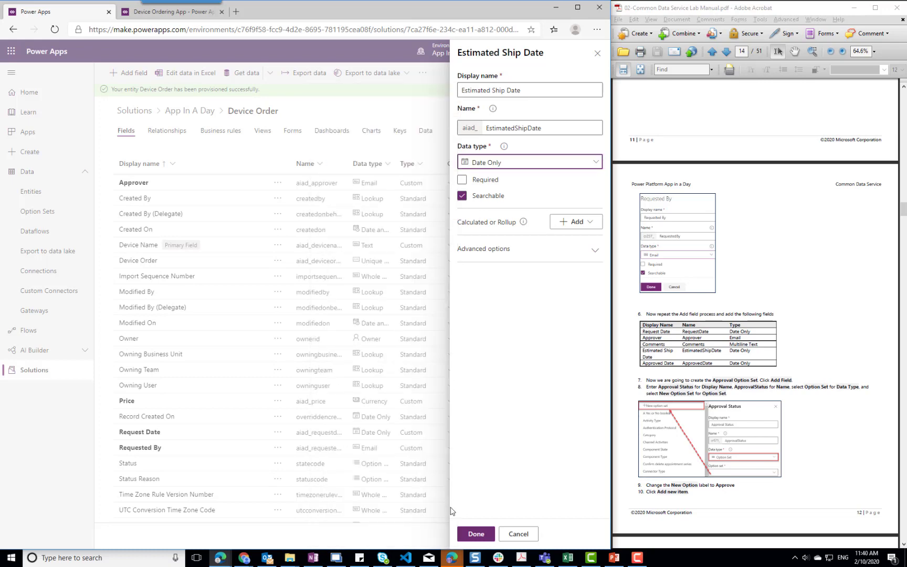
left_click(482, 535)
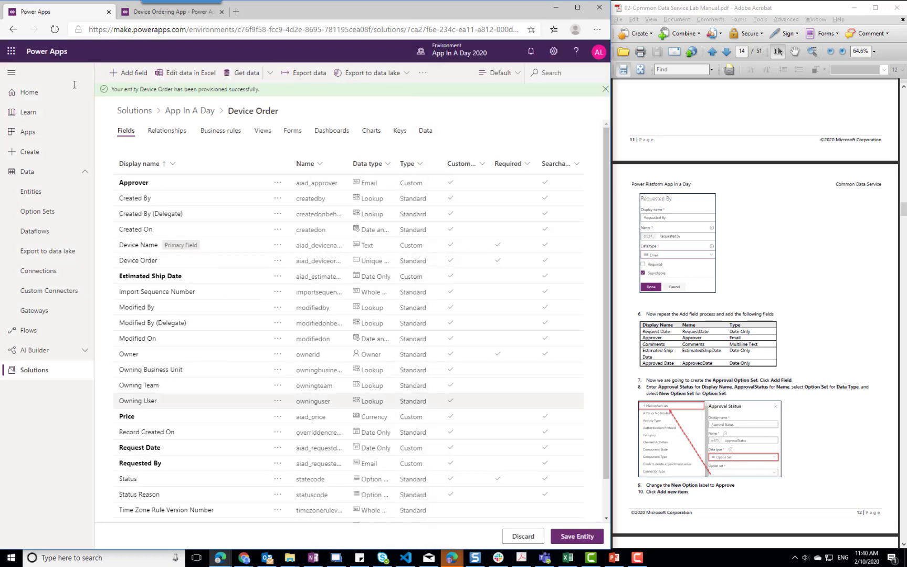
Add a field with display name Approved Date and data type Date Only
left_click(131, 73)
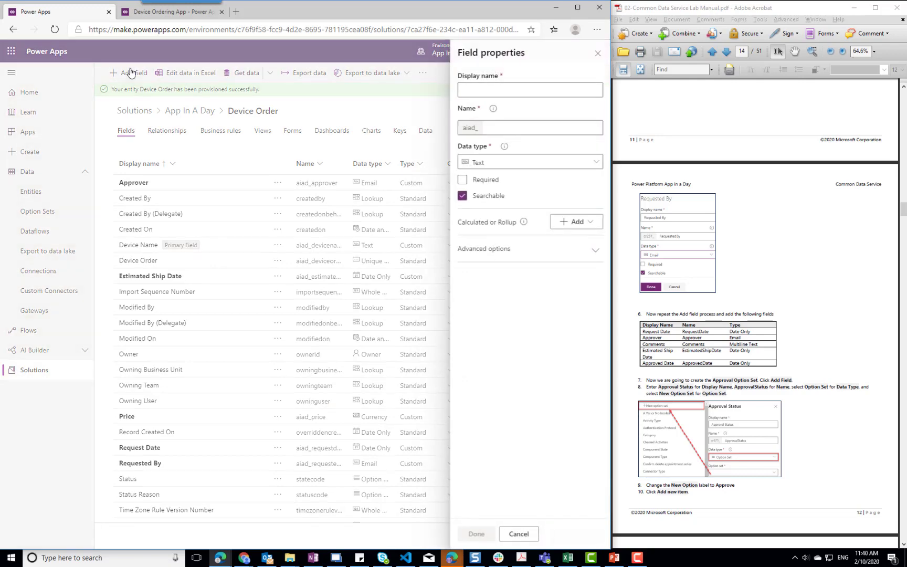
left_click(495, 89)
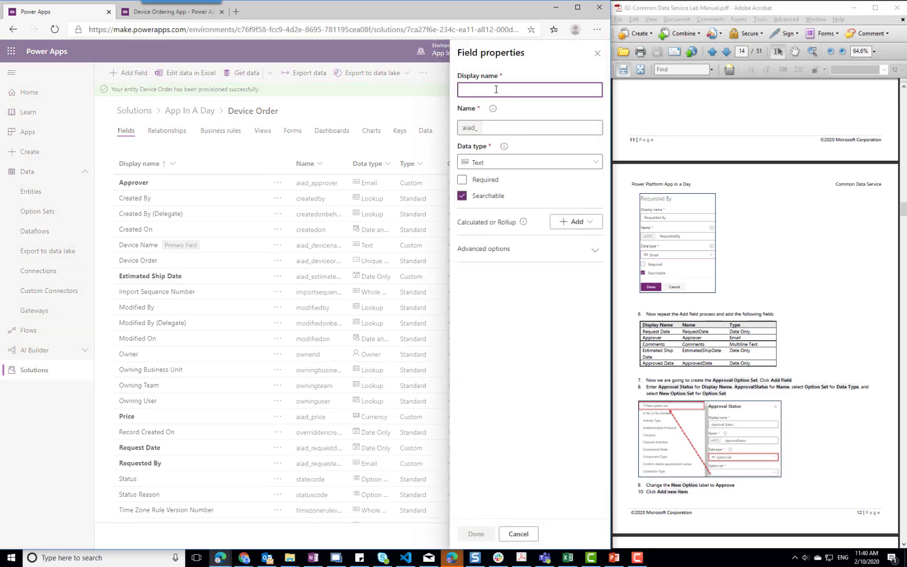
type("Approved Date")
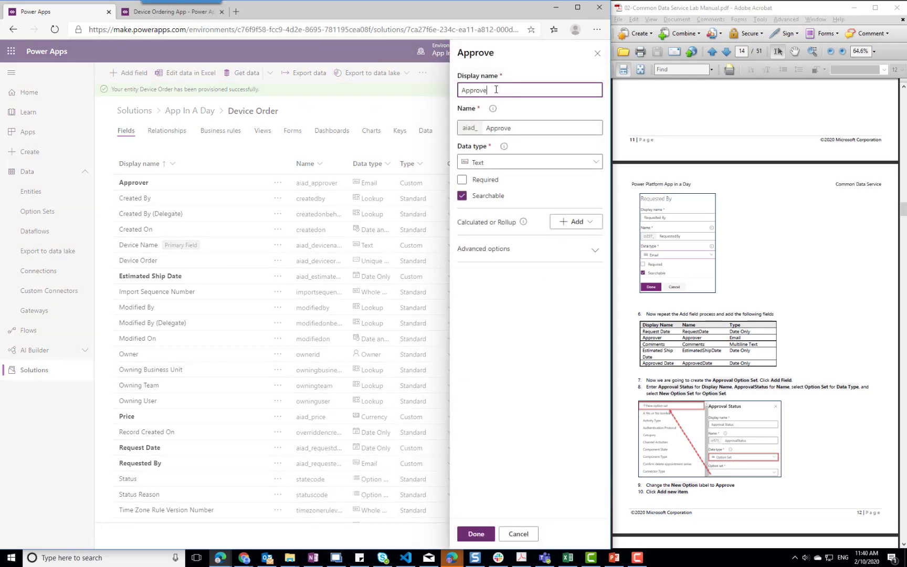
left_click(501, 164)
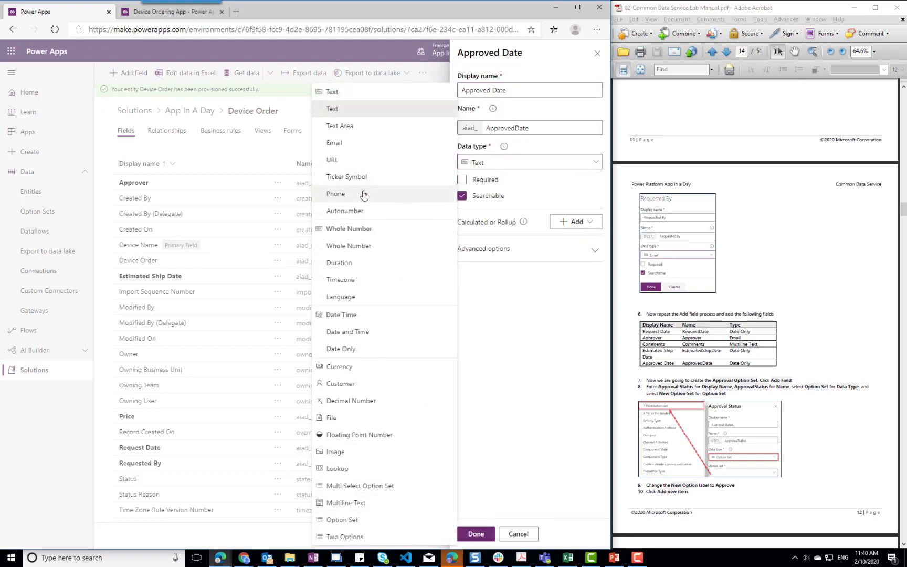
left_click(357, 349)
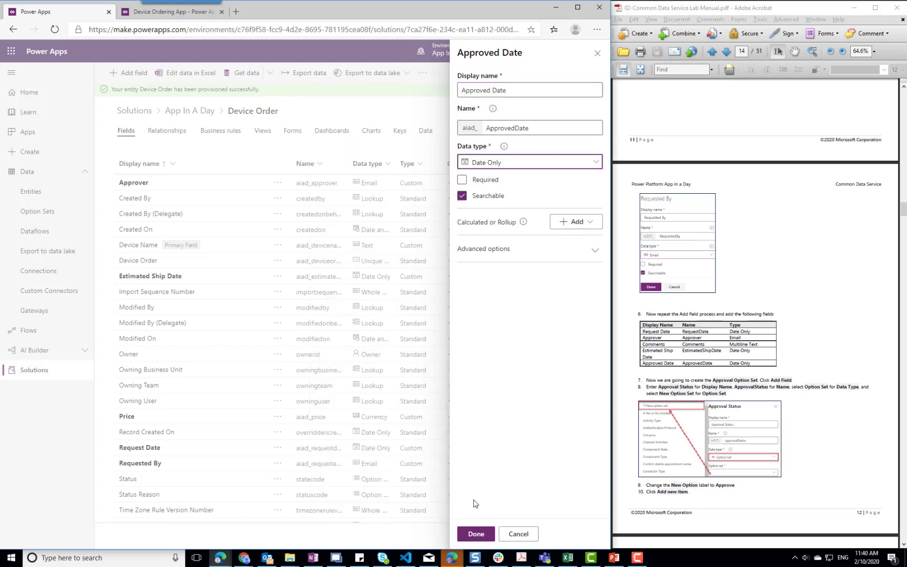
left_click(476, 533)
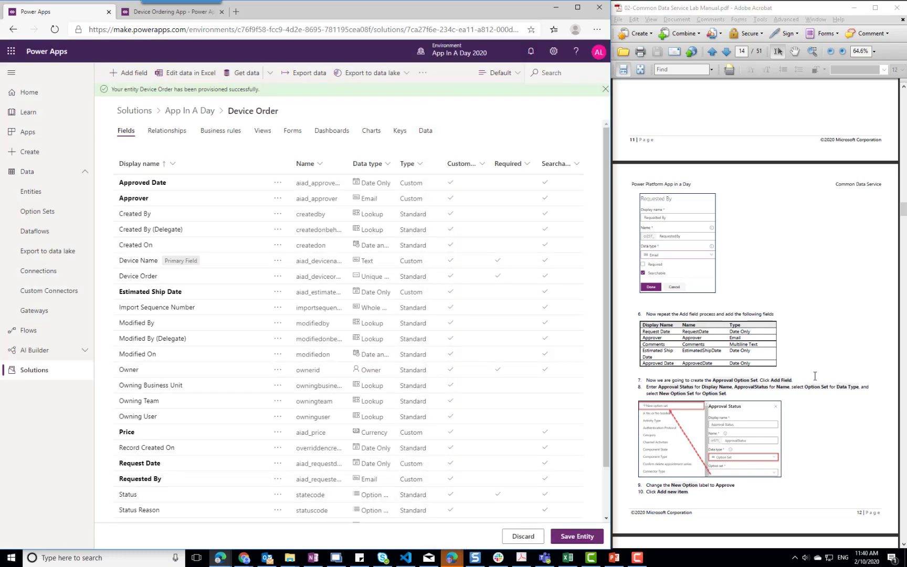
Start a new field with display name Approval Status and set its data type to Option Set
scroll(814, 376, "down", 3)
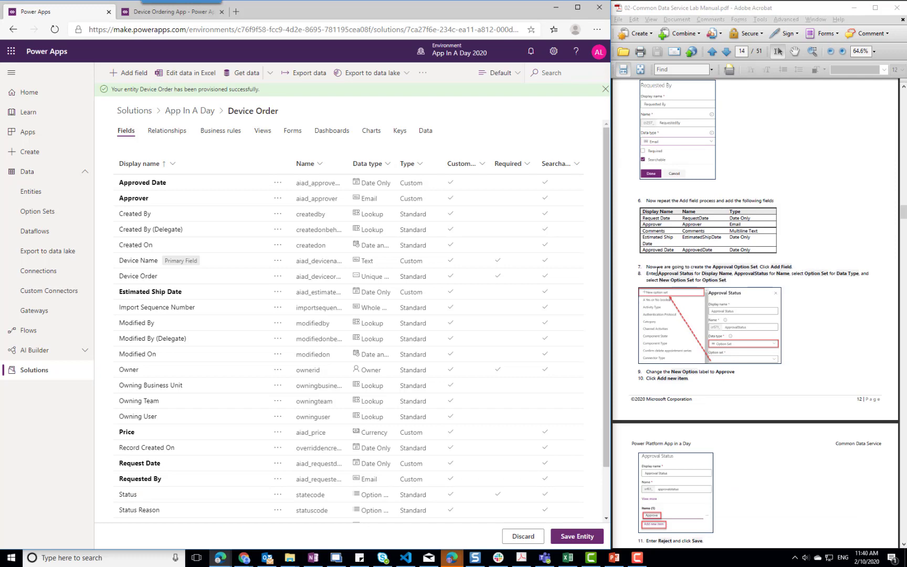
left_click(136, 73)
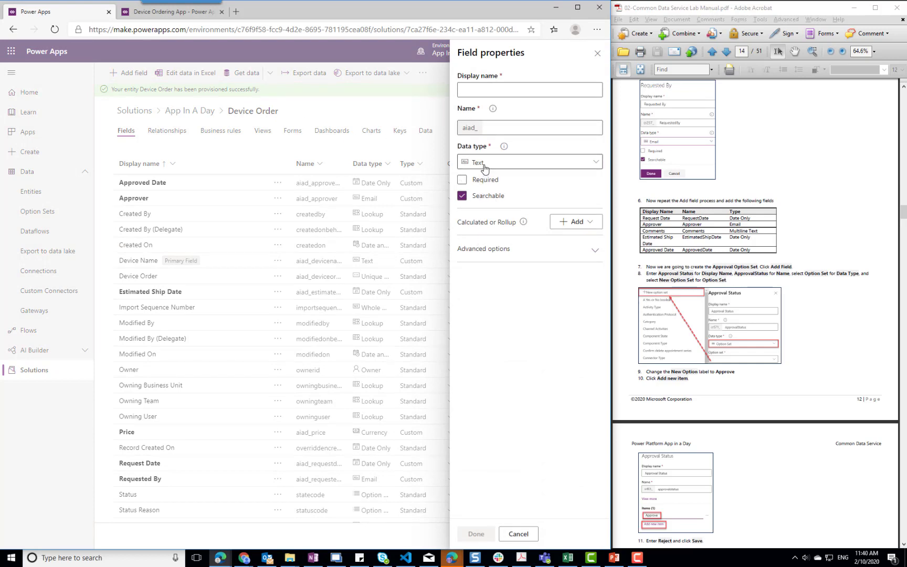
left_click(477, 85)
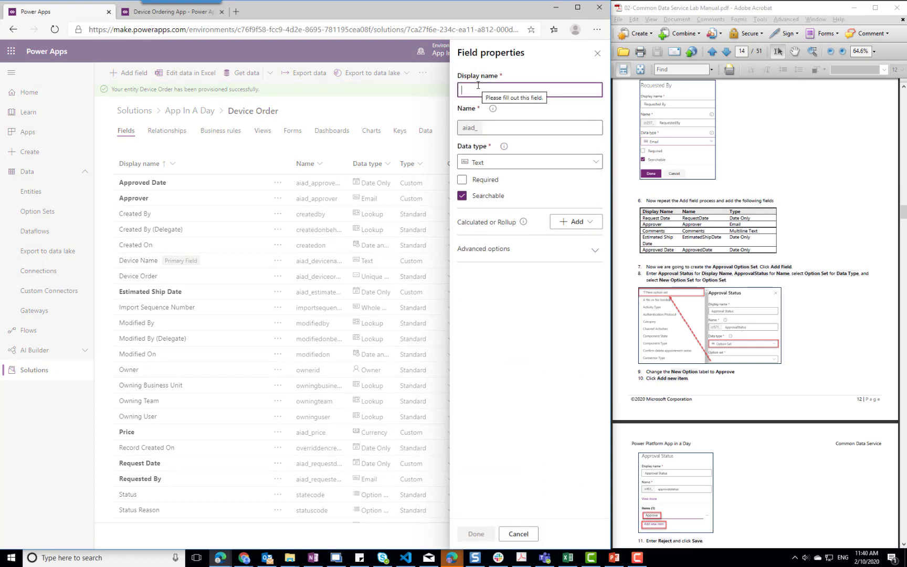
type("Approval Status")
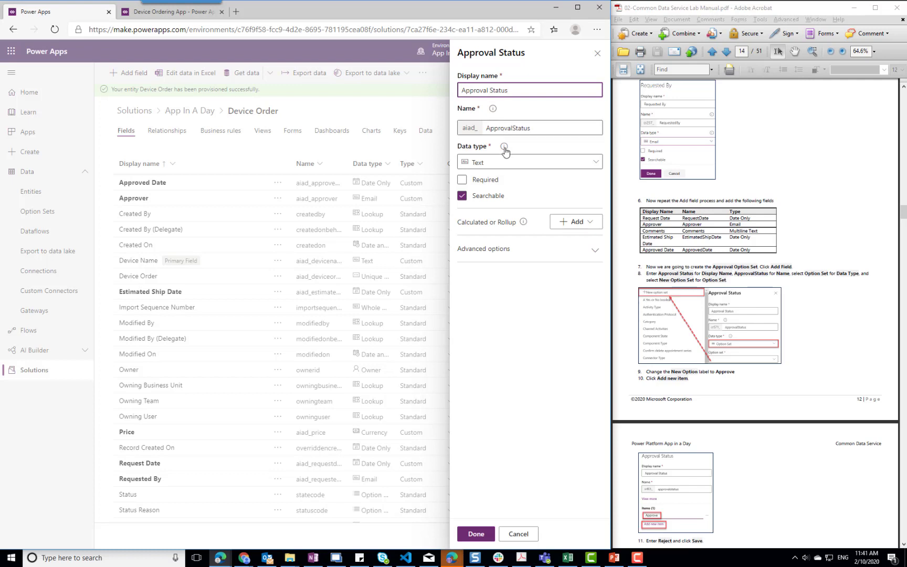
left_click(509, 165)
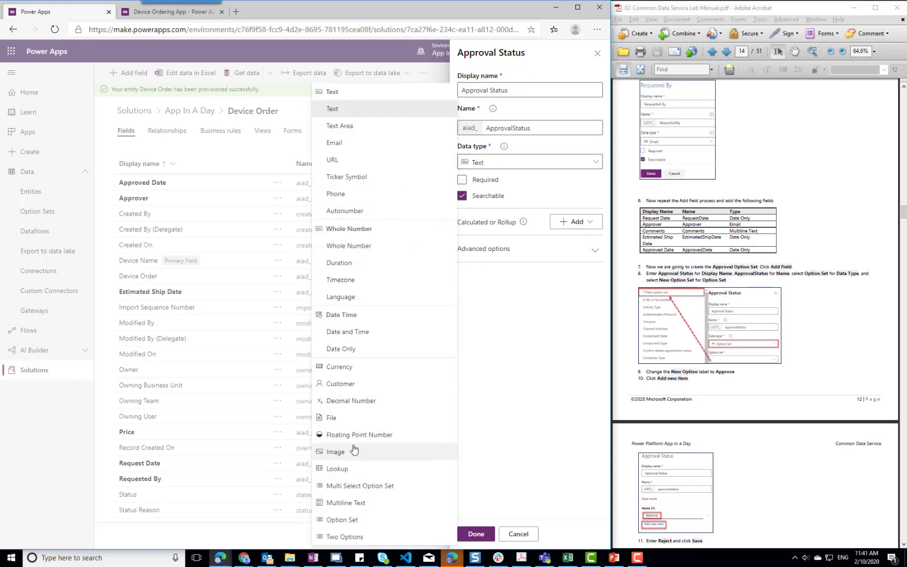
left_click(349, 520)
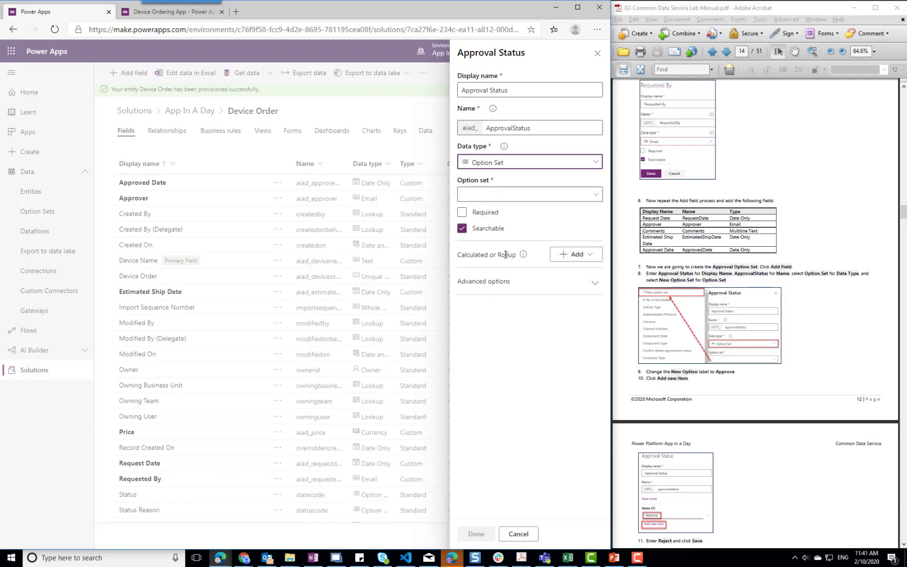
Create a new option set for the Approval Status field and make it a local option set
left_click(509, 197)
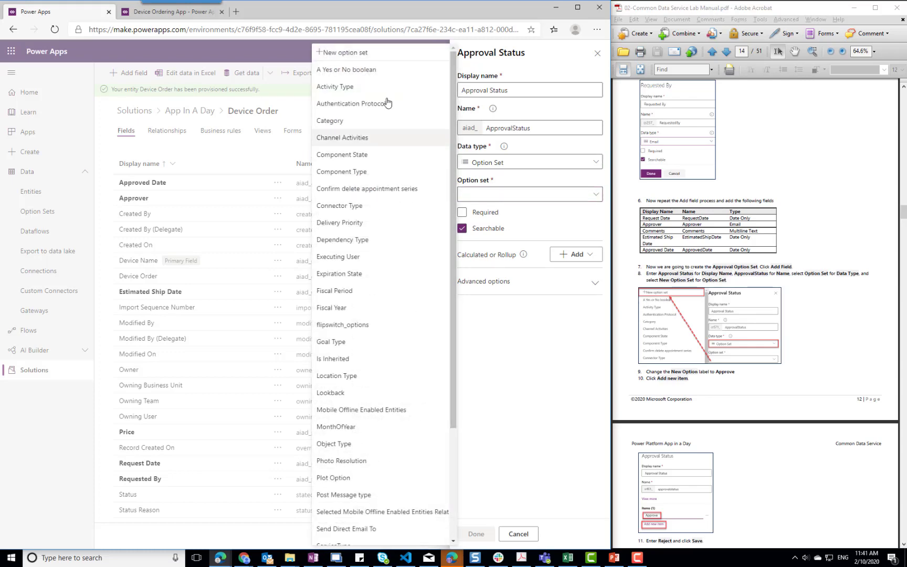
left_click(360, 55)
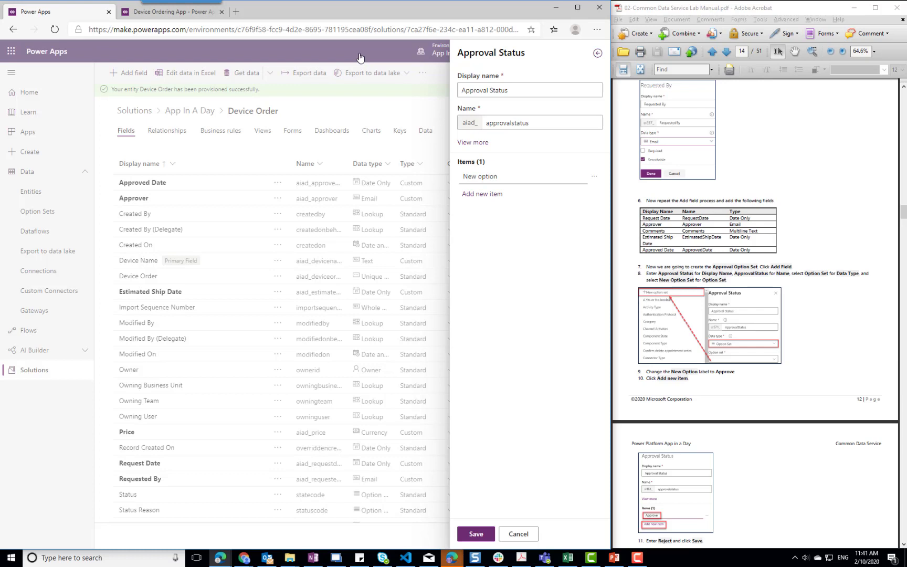
left_click(475, 143)
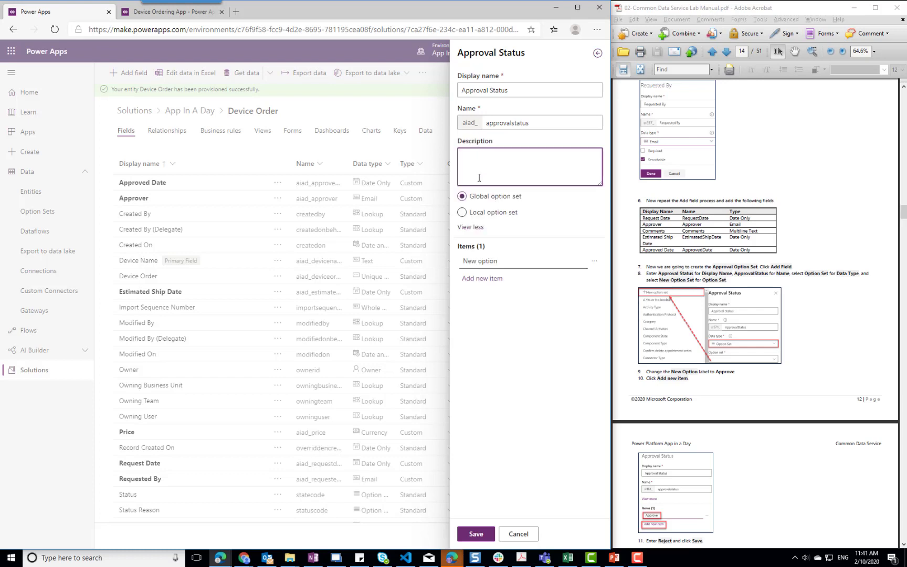
left_click(462, 213)
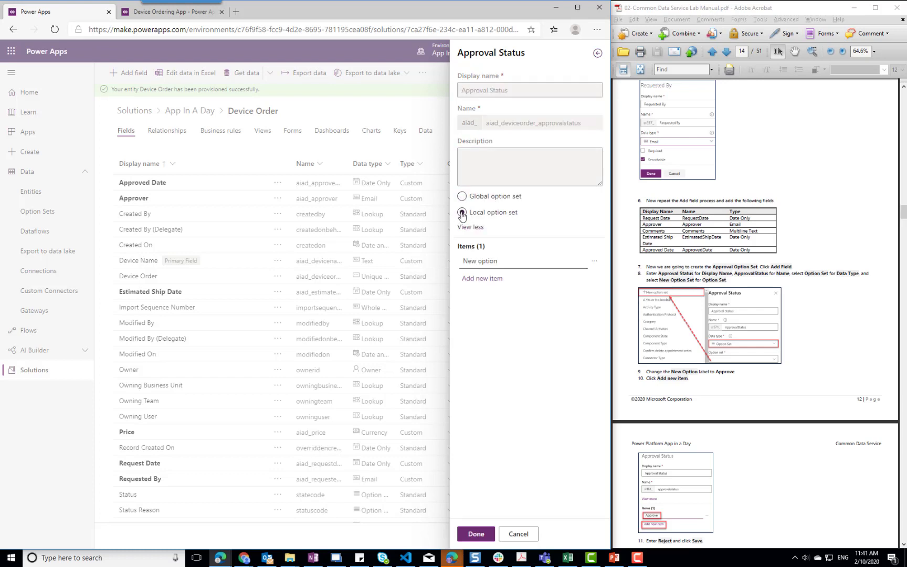
Define the option set items Approve and Reject, and add the Approval Status field to the entity
left_click(512, 261)
key("ctrl+a")
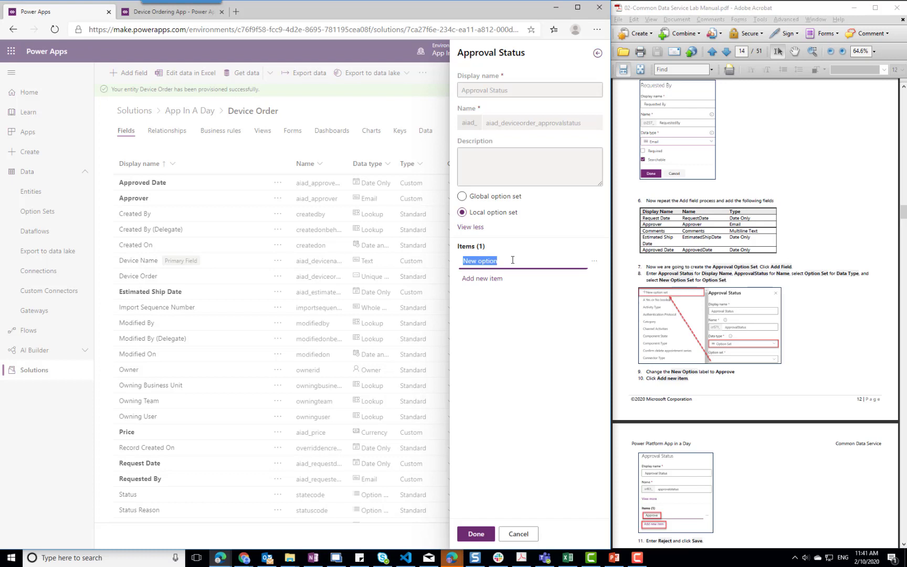
type("Approve")
left_click(488, 279)
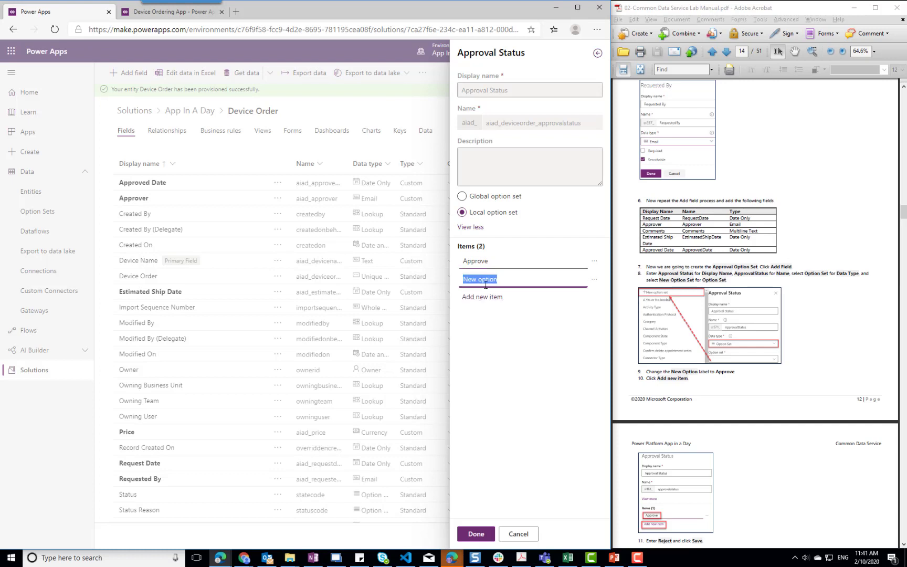
type("Reject")
left_click(478, 534)
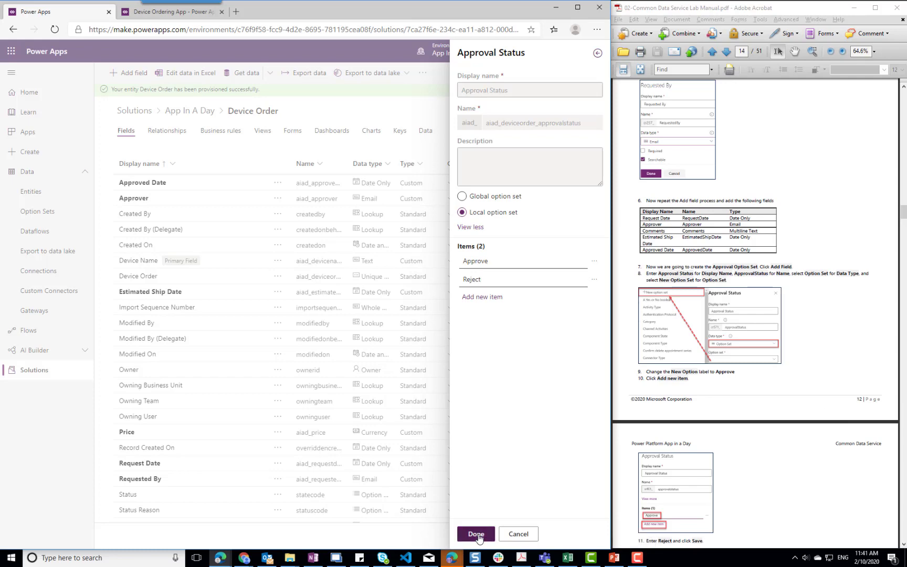
left_click(484, 537)
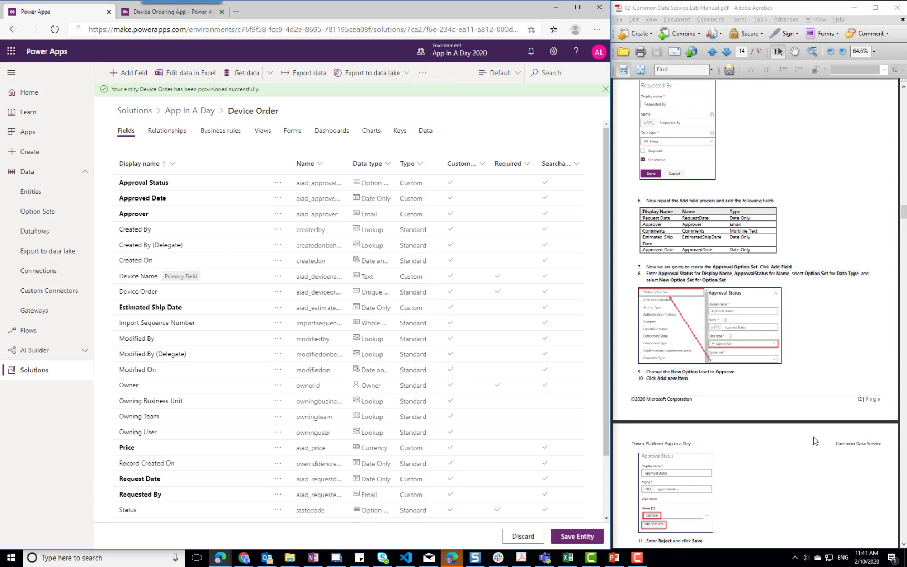
Check the lab manual's remaining instructions for the option set and save the Device Order entity
left_click(803, 482)
scroll(804, 483, "down", 3)
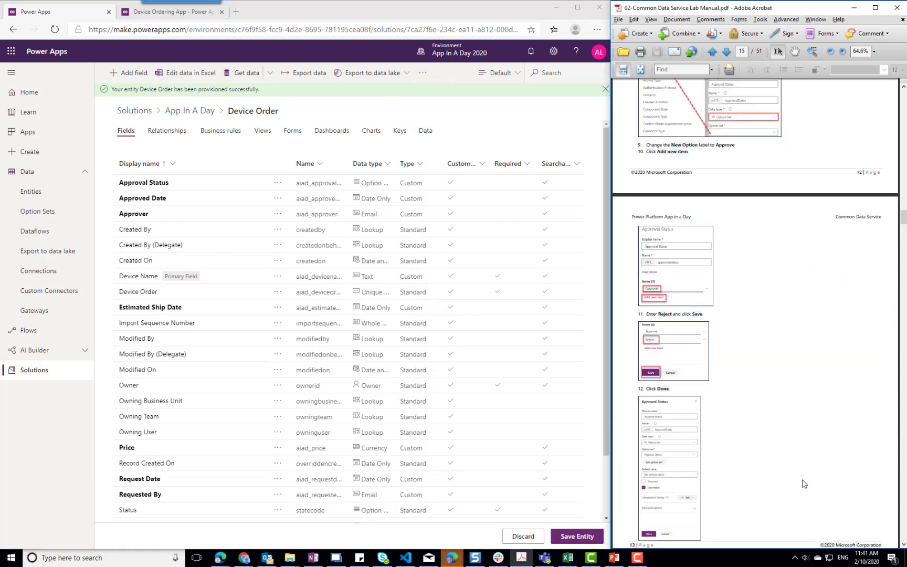
scroll(773, 376, "down", 3)
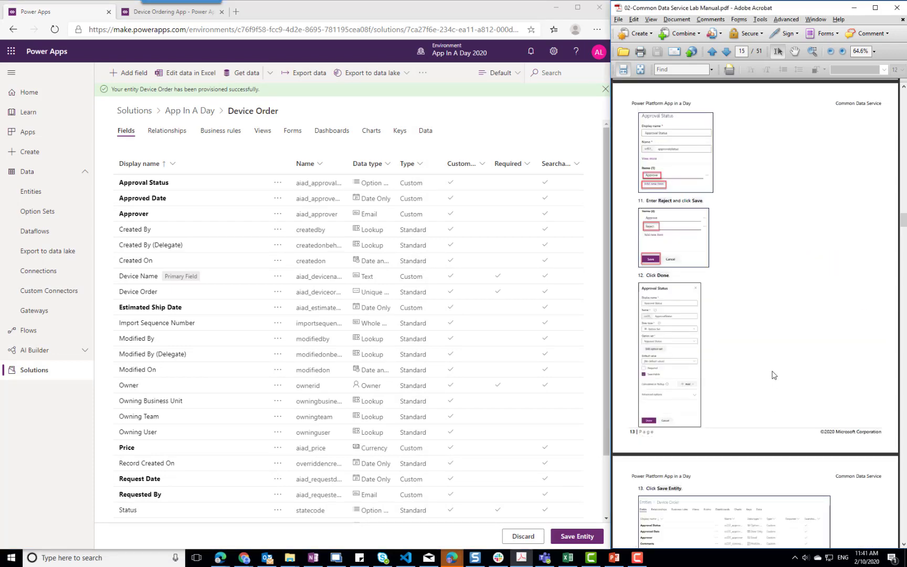
scroll(773, 376, "down", 3)
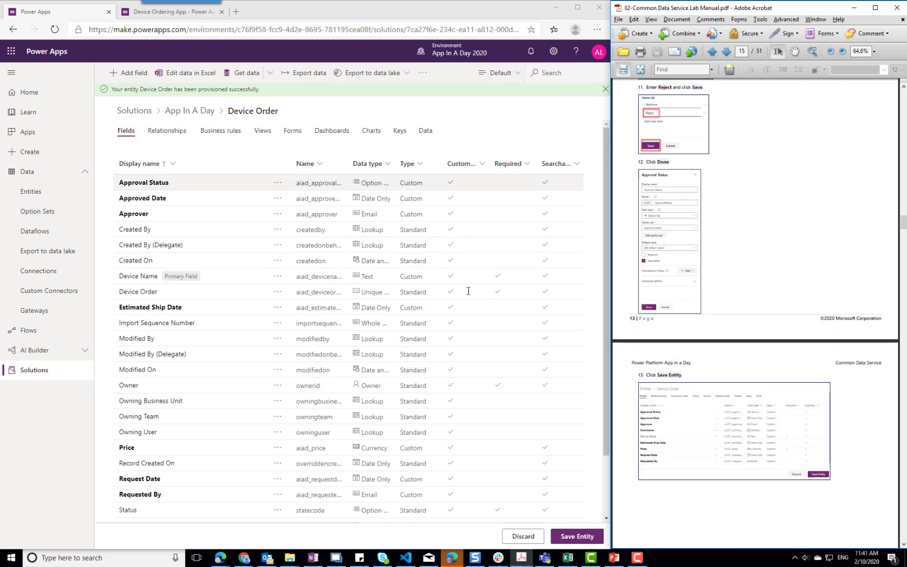
left_click(577, 536)
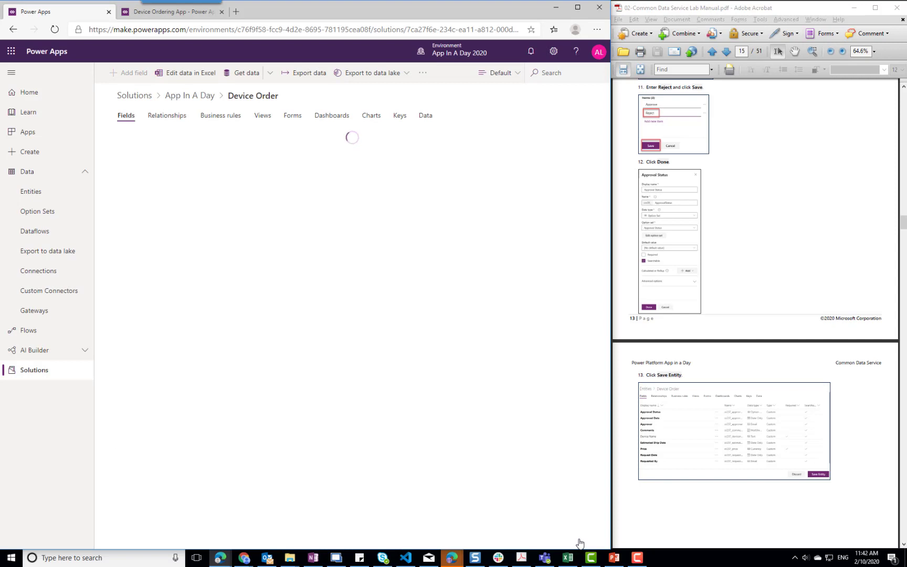
Find the manual's calculated field task and start a new field with display name Department Contribution
scroll(768, 503, "down", 10)
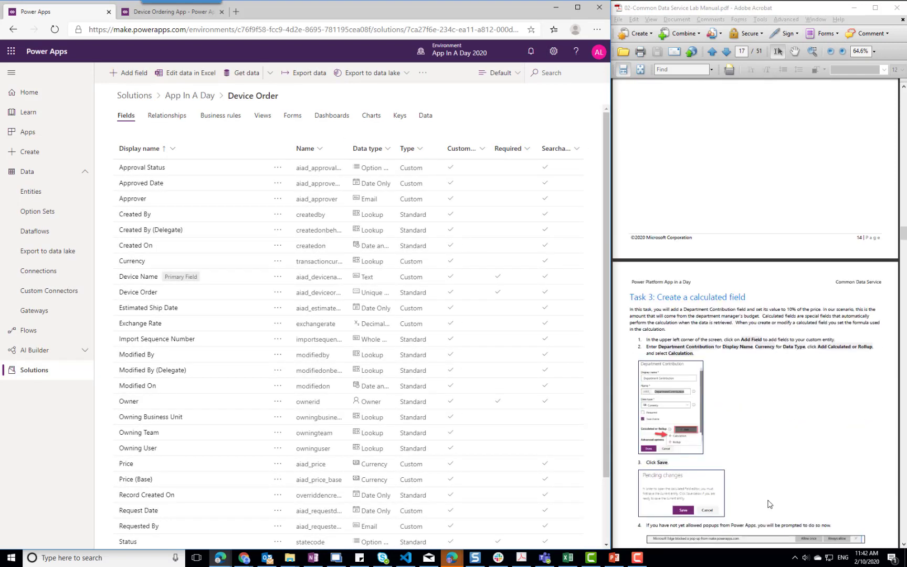
scroll(767, 504, "down", 5)
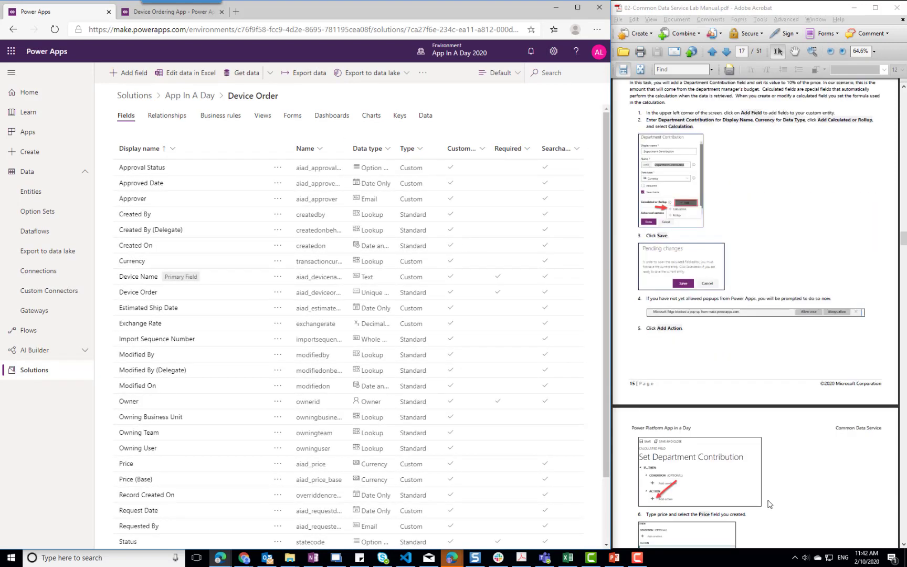
scroll(768, 257, "up", 3)
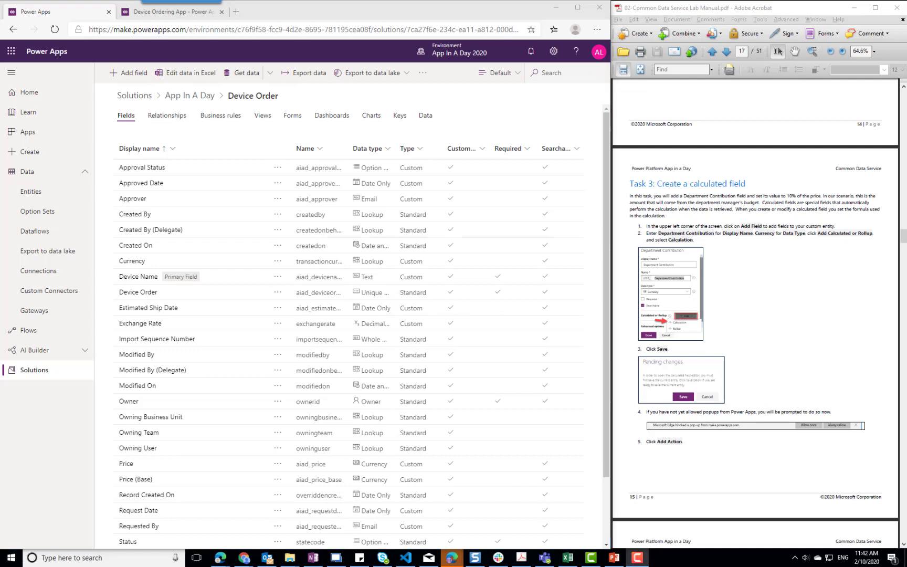
left_click(133, 73)
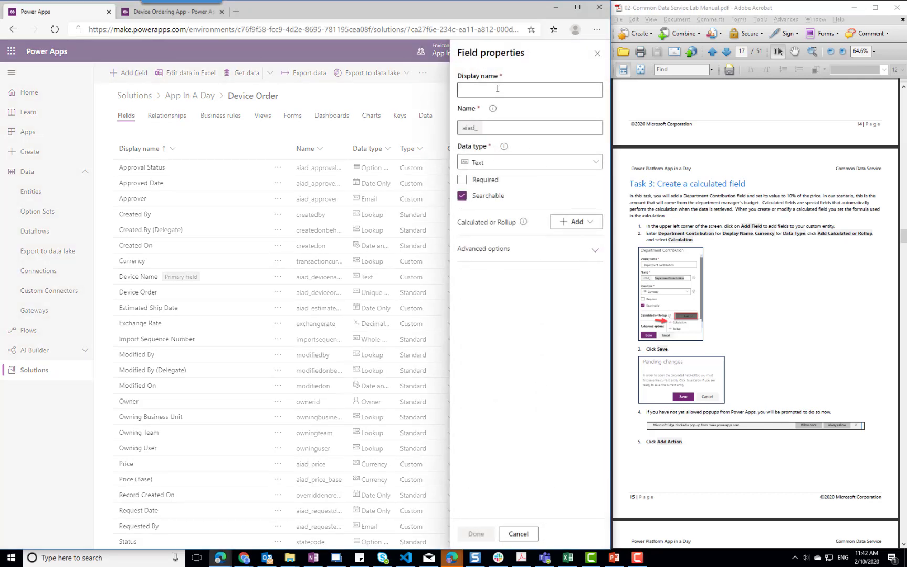
left_click(497, 89)
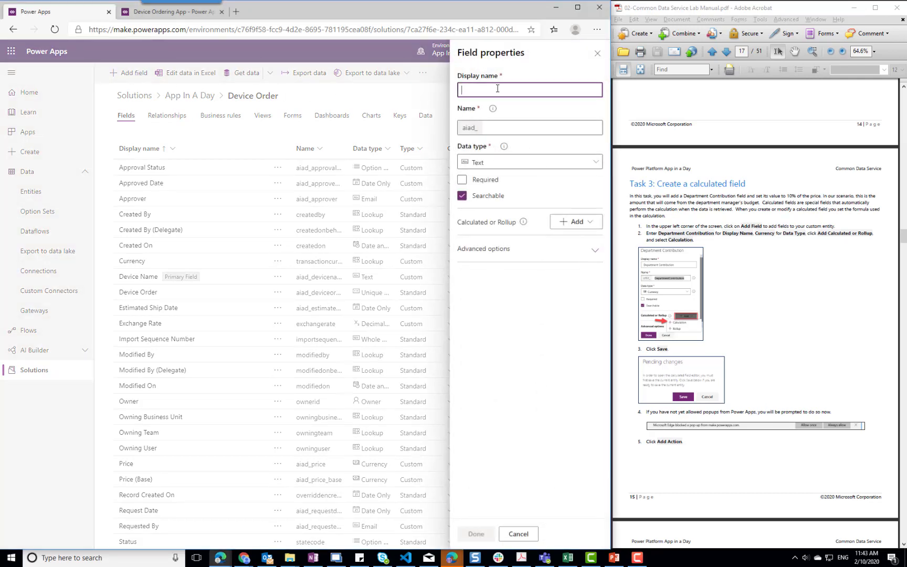
type("Departmtne")
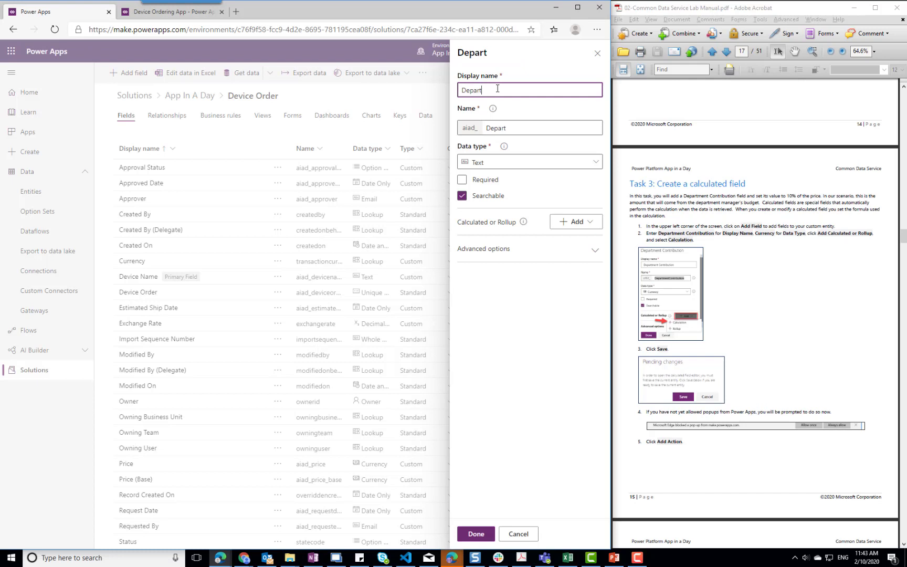
key("BackSpace")
key("BackSpace")
type("ent Contribution")
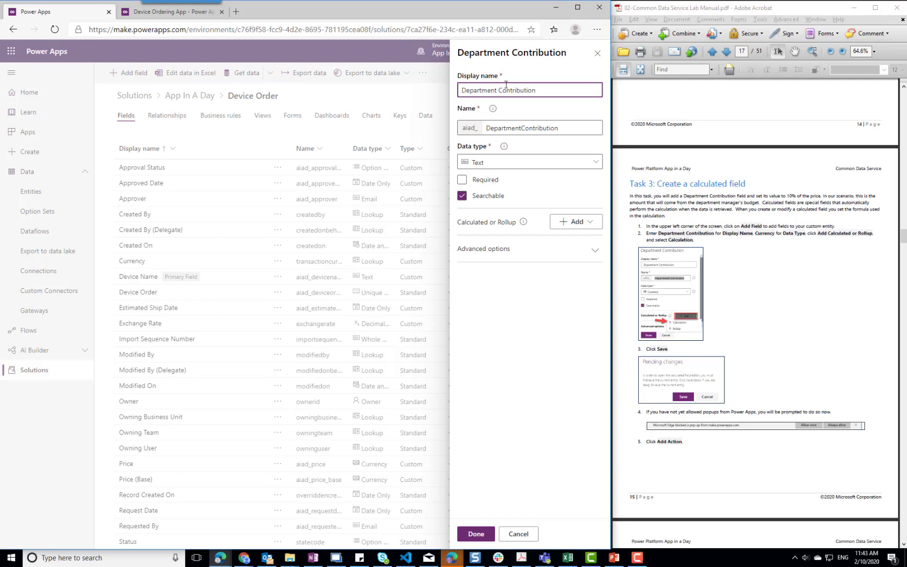
Set the Department Contribution field's data type to Currency, make it a calculation, and save the entity to open the formula editor
left_click(511, 167)
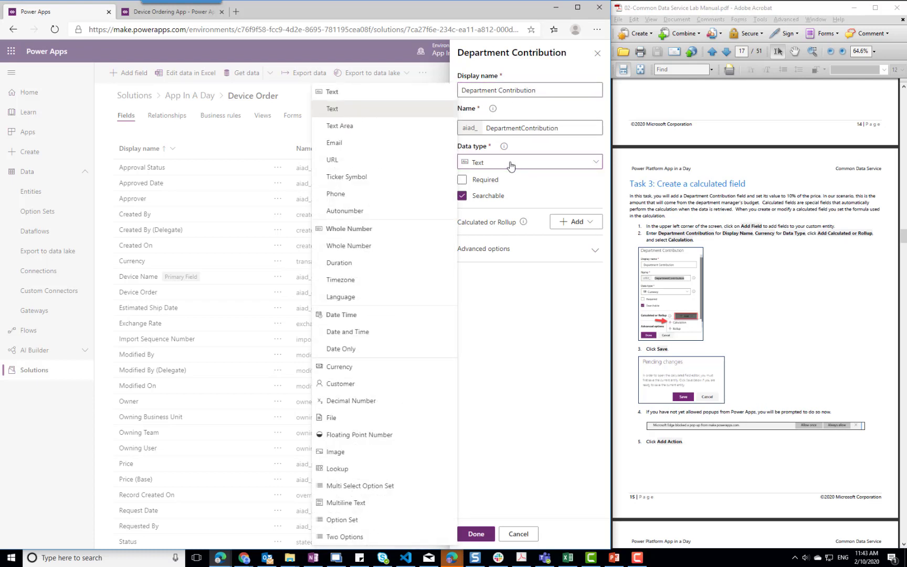
left_click(508, 165)
left_click(508, 165)
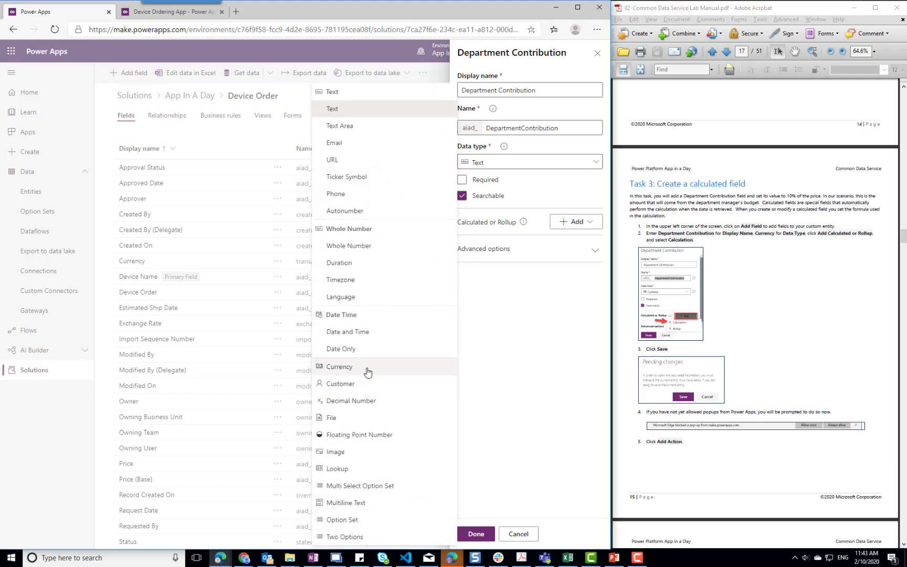
left_click(342, 366)
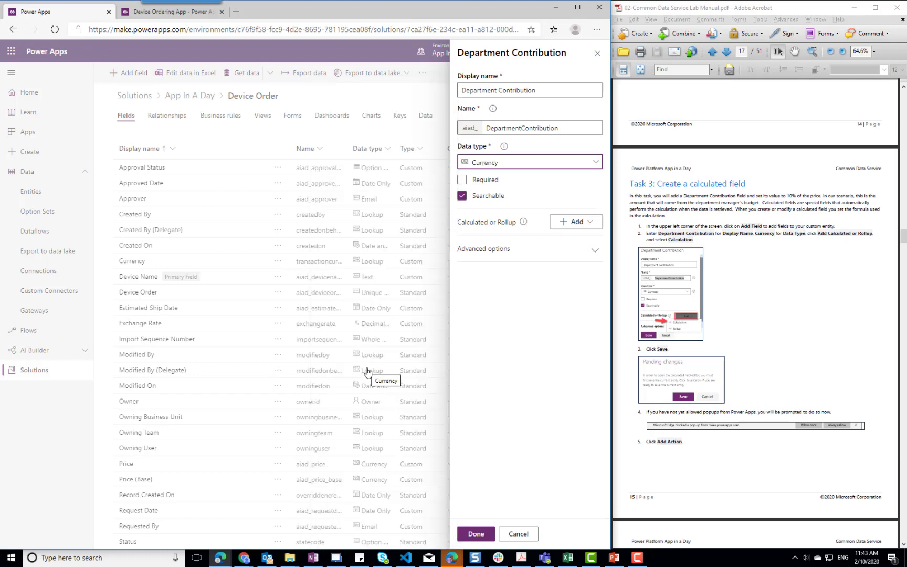
left_click(591, 222)
left_click(550, 239)
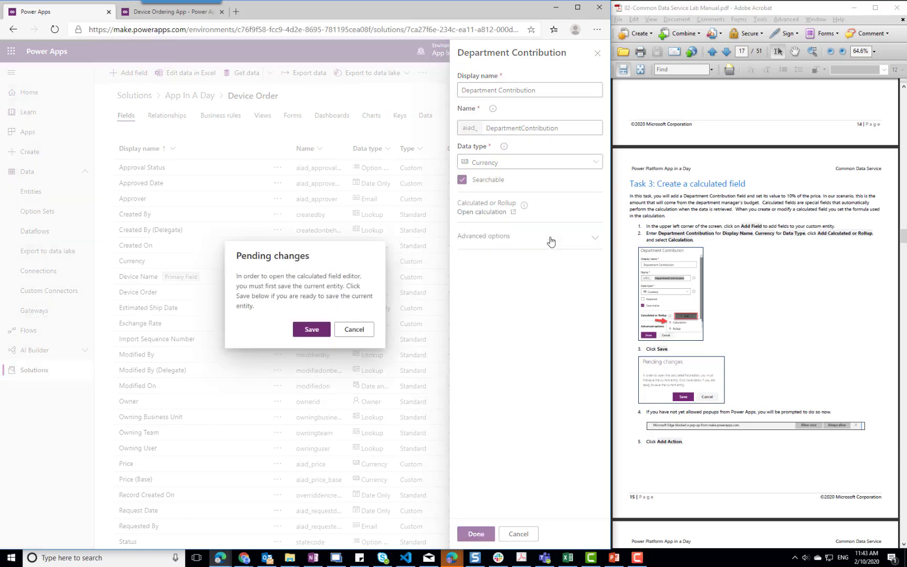
left_click(314, 332)
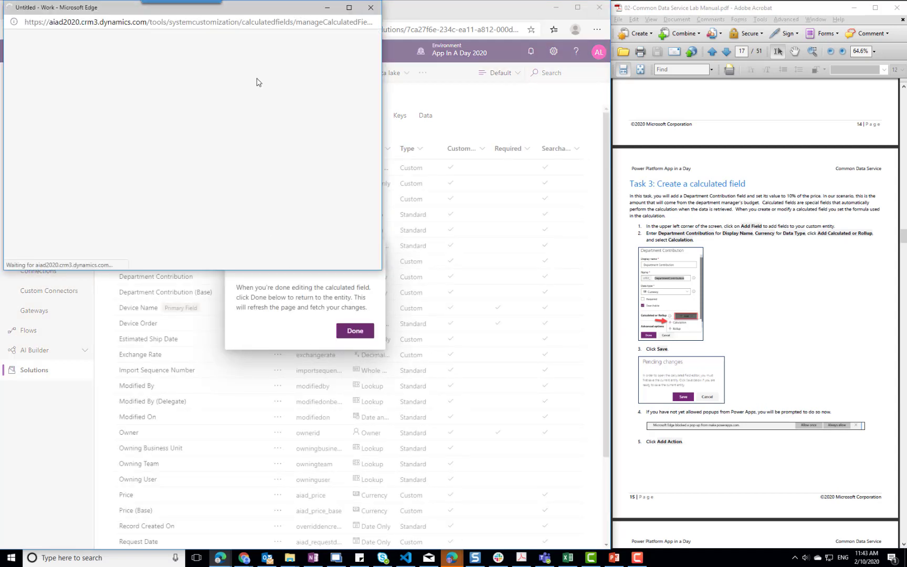
Consult the manual's formula instructions and add an action that sets Department Contribution to the aiad_price field
left_click_drag(265, 8, 345, 80)
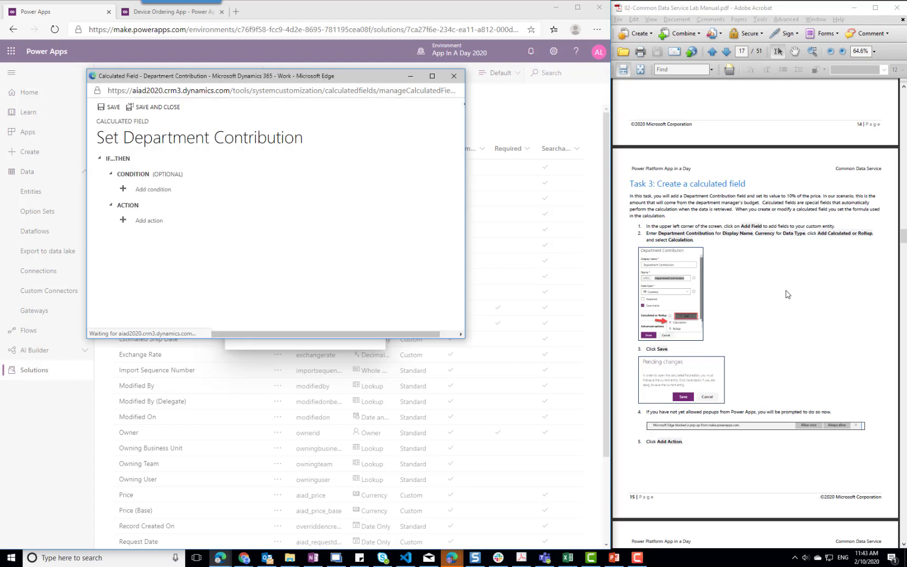
left_click(788, 294)
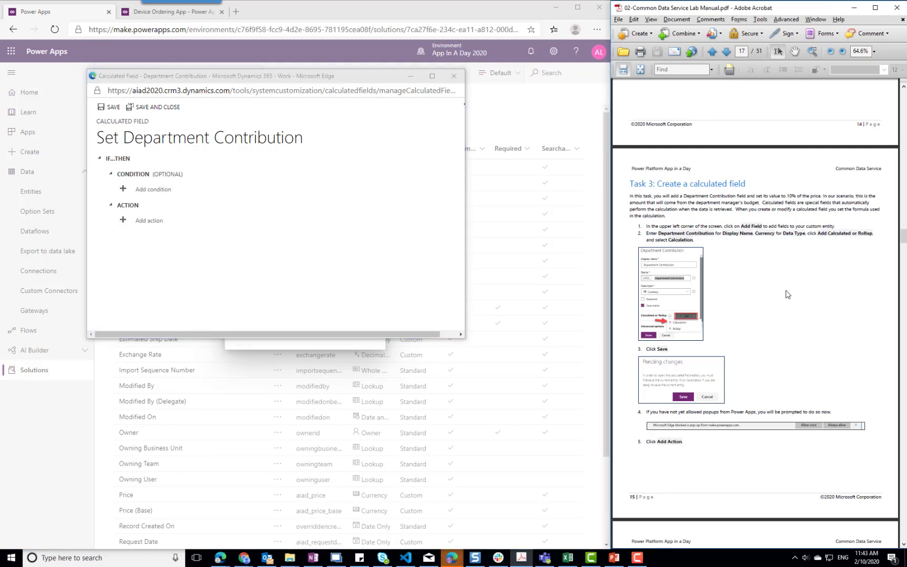
scroll(787, 261, "down", 4)
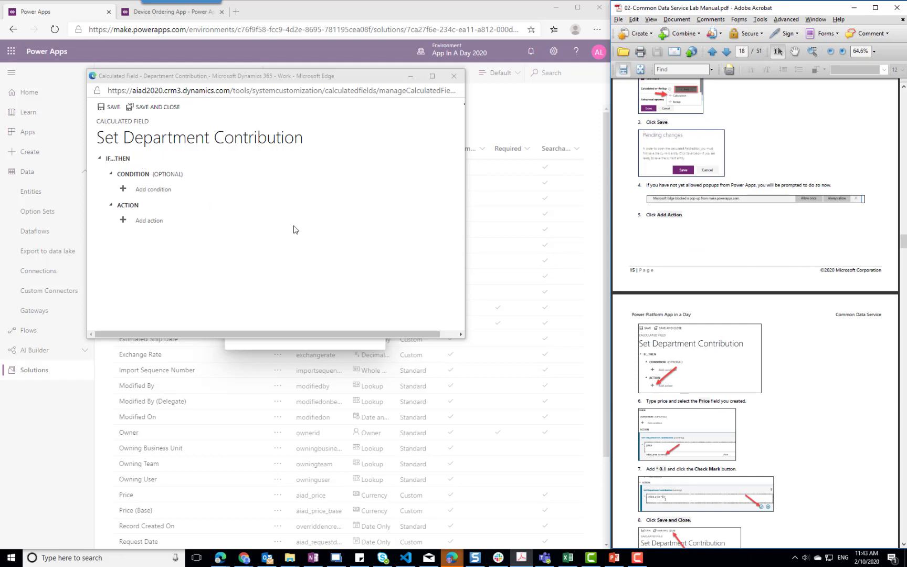
left_click(149, 221)
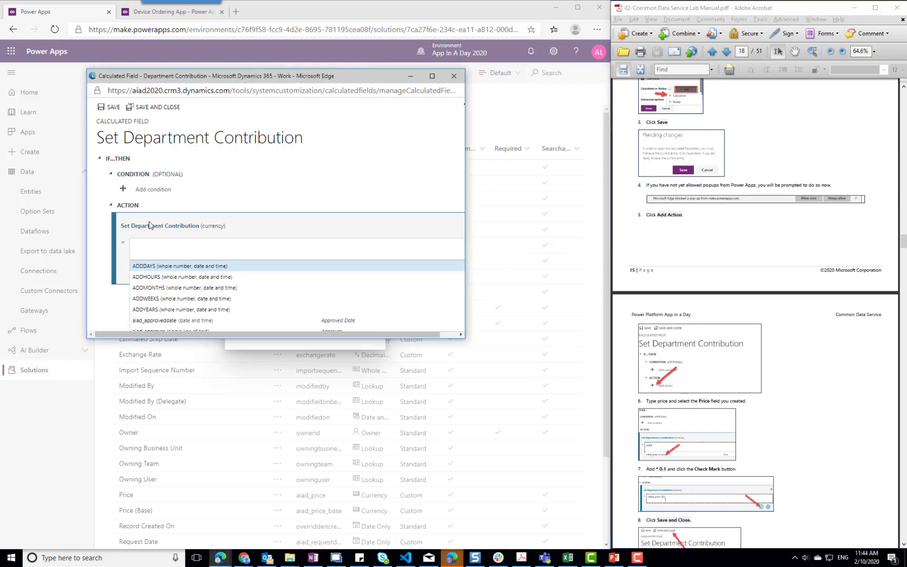
type("price")
left_click(174, 268)
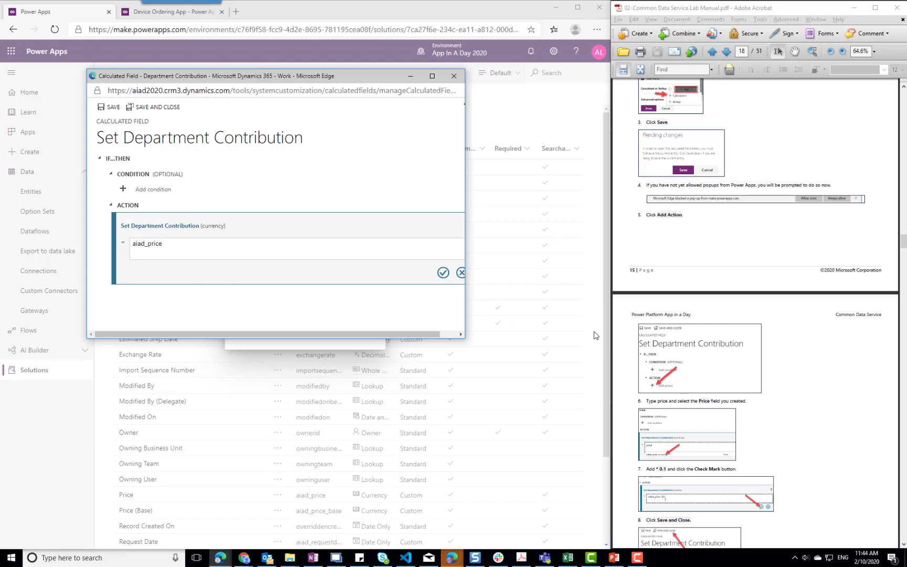
Complete the formula as aiad_price * 0.1, save and close it, and return to the Device Order entity
scroll(786, 374, "down", 3)
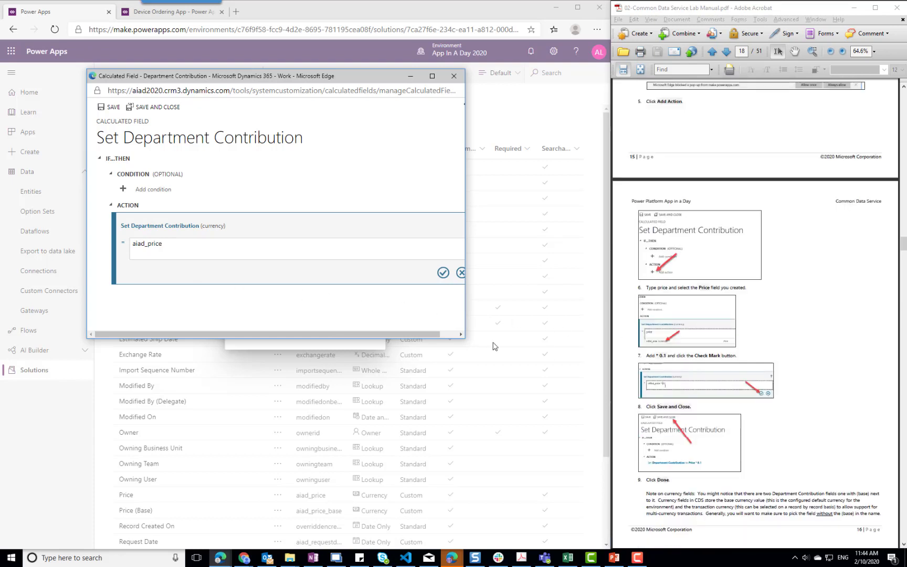
left_click(171, 243)
type("* 0.1")
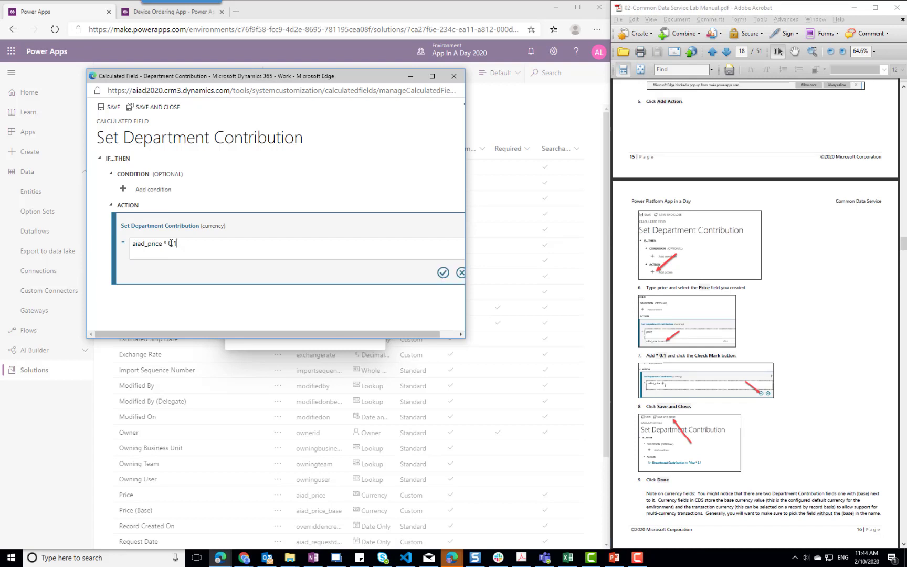
left_click(443, 272)
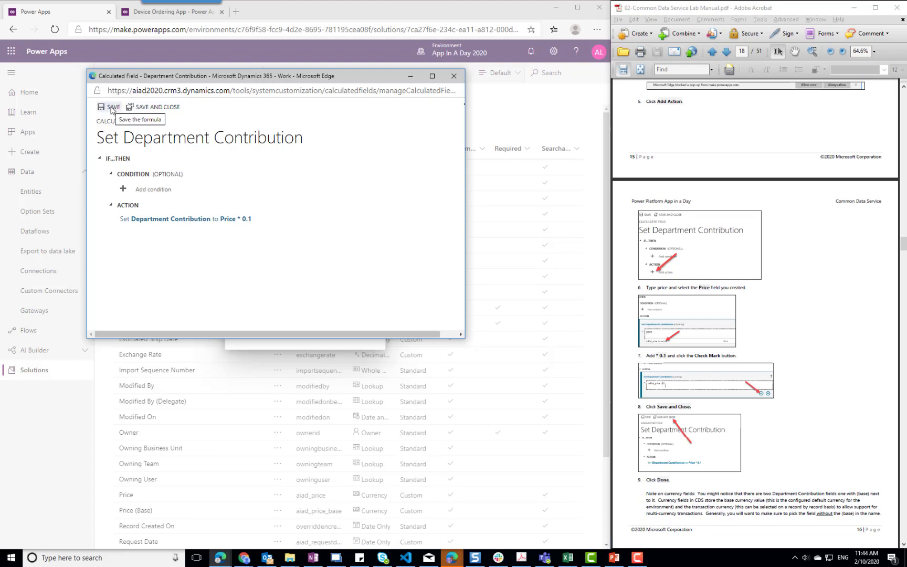
left_click(143, 108)
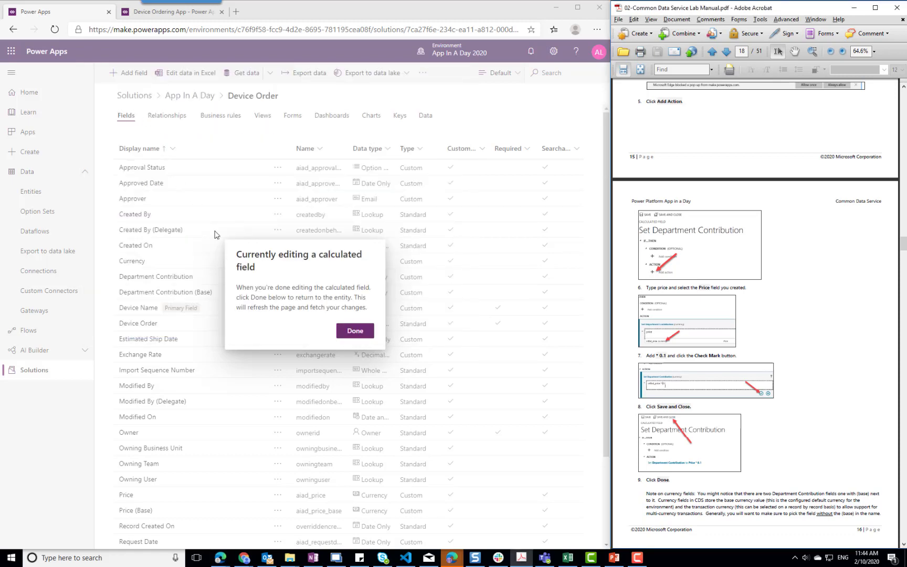
left_click(355, 332)
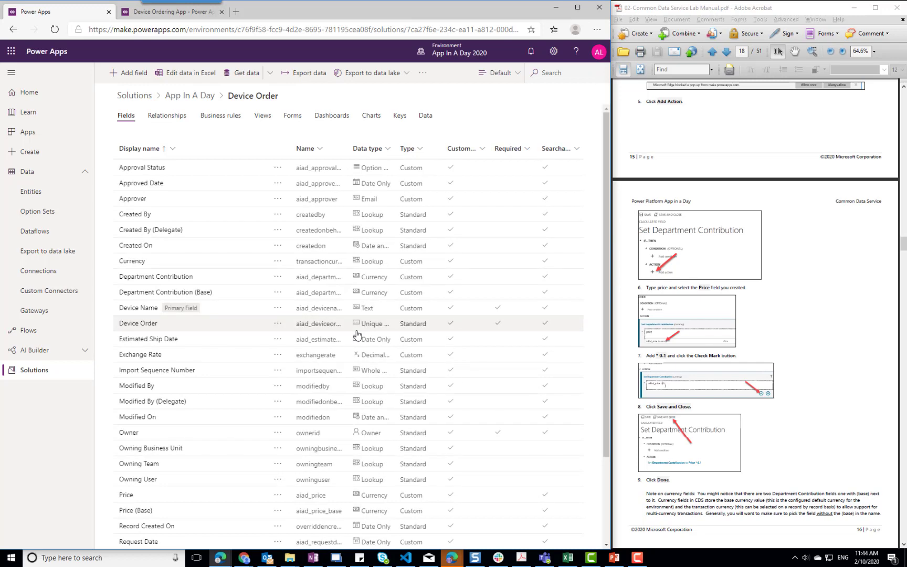
Find the manual's business rule task and add a new business rule to the Device Order entity
scroll(472, 342, "down", 2)
scroll(479, 344, "up", 2)
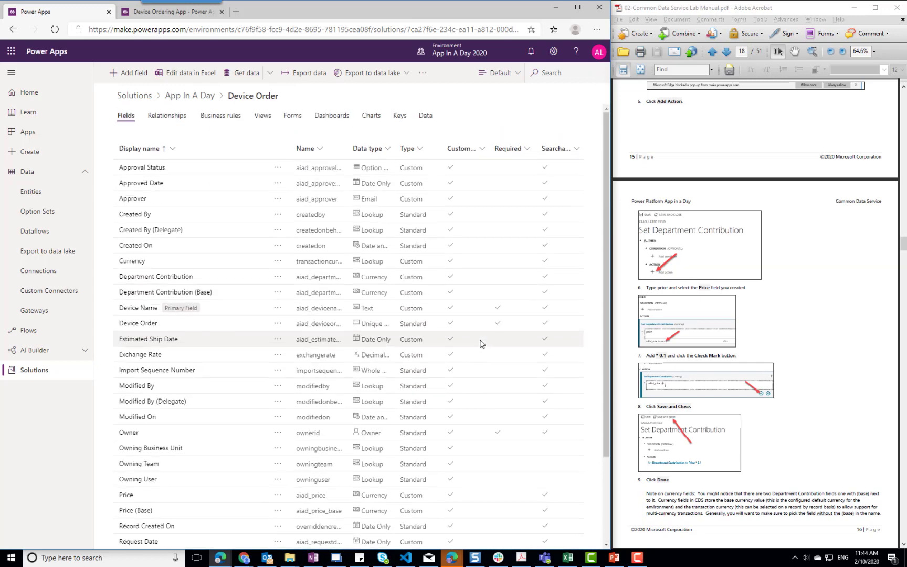
left_click(759, 501)
scroll(780, 478, "down", 4)
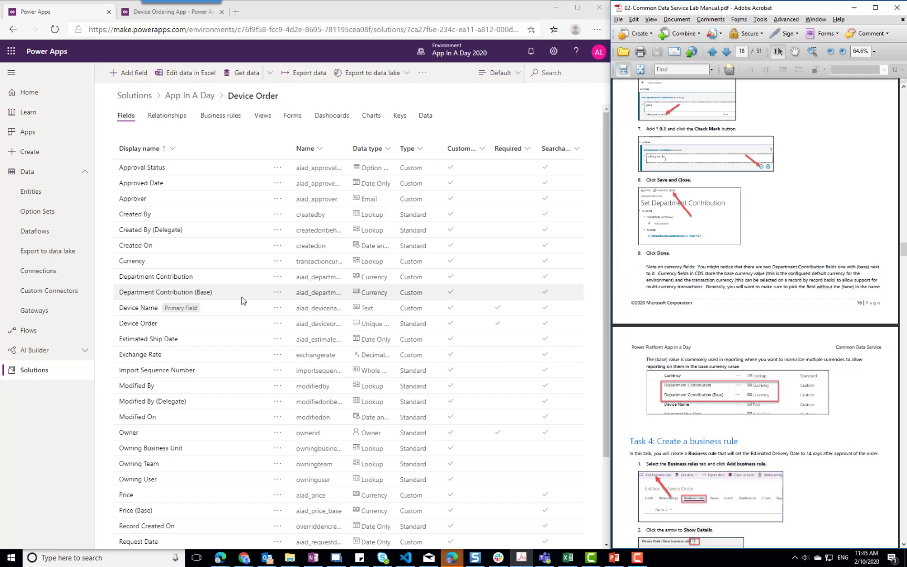
left_click(220, 117)
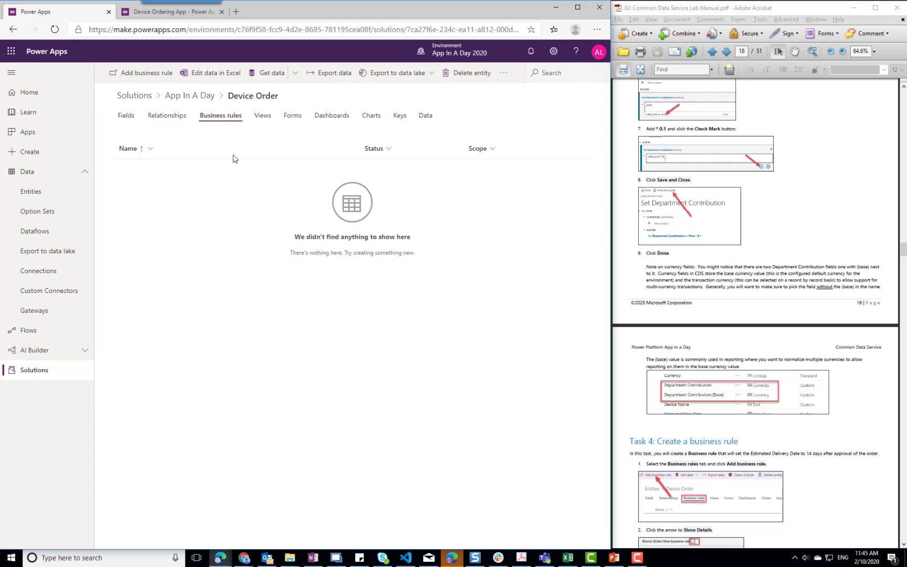
left_click(146, 75)
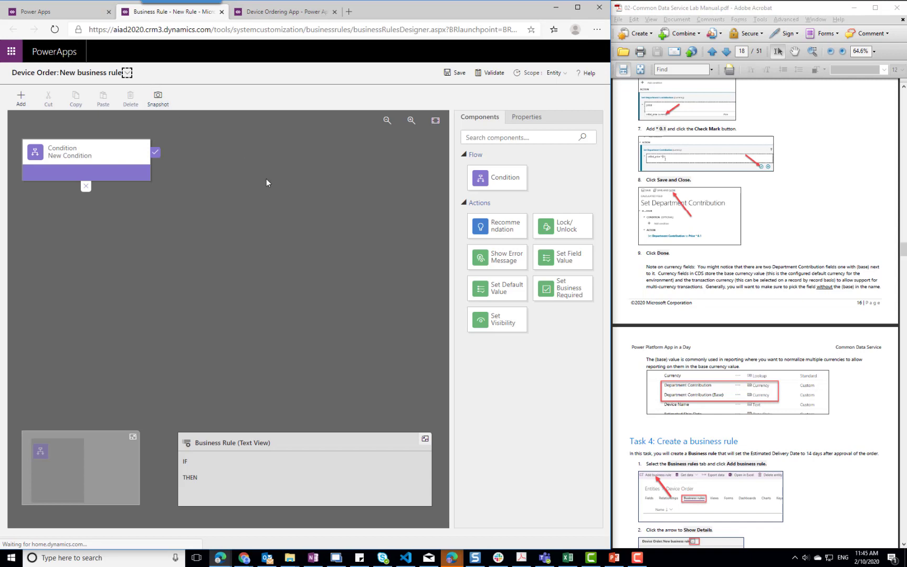
Show the rule's details and name the business rule Calculate Ship Date, as the manual specifies
left_click(863, 458)
scroll(861, 455, "down", 6)
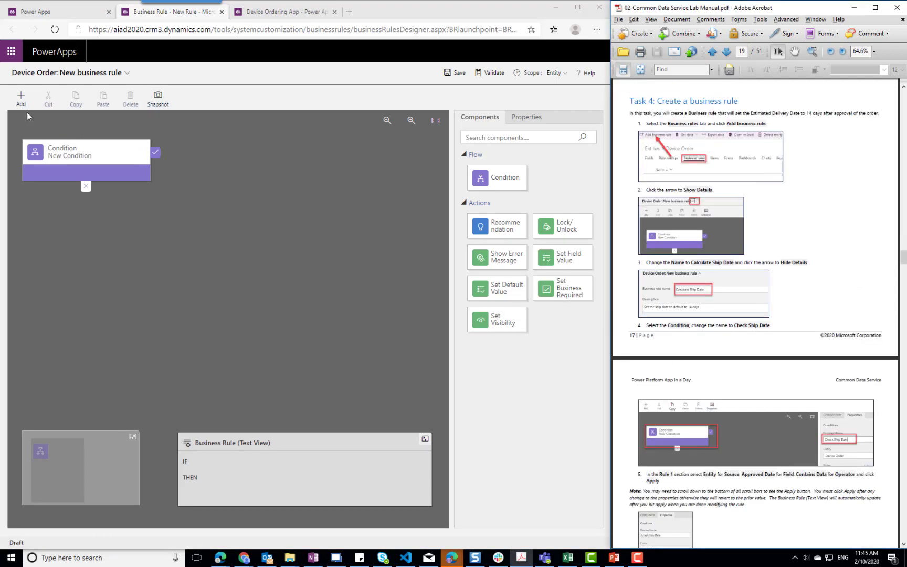
left_click(126, 73)
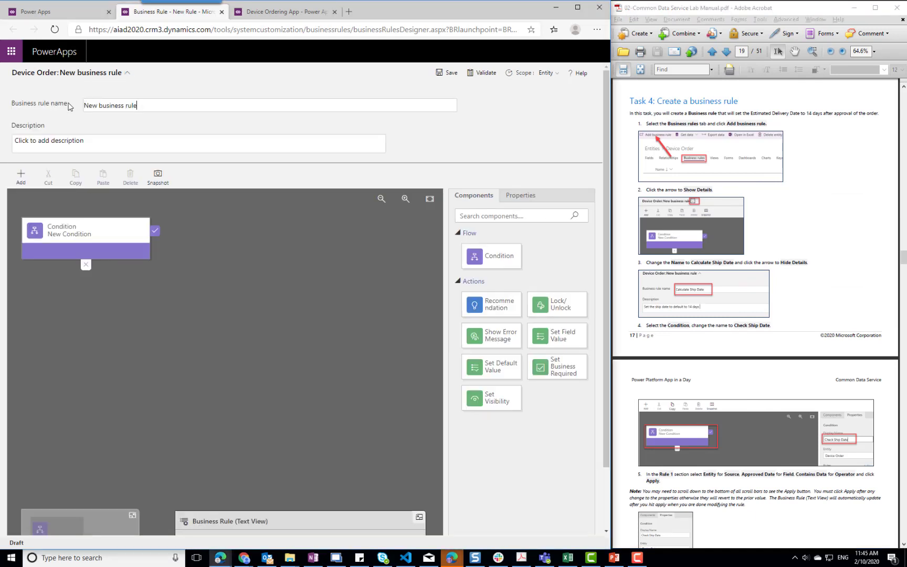
key("ctrl+a")
key("BackSpace")
type("Caluc")
key("BackSpace")
type("culate Estimated Delivery")
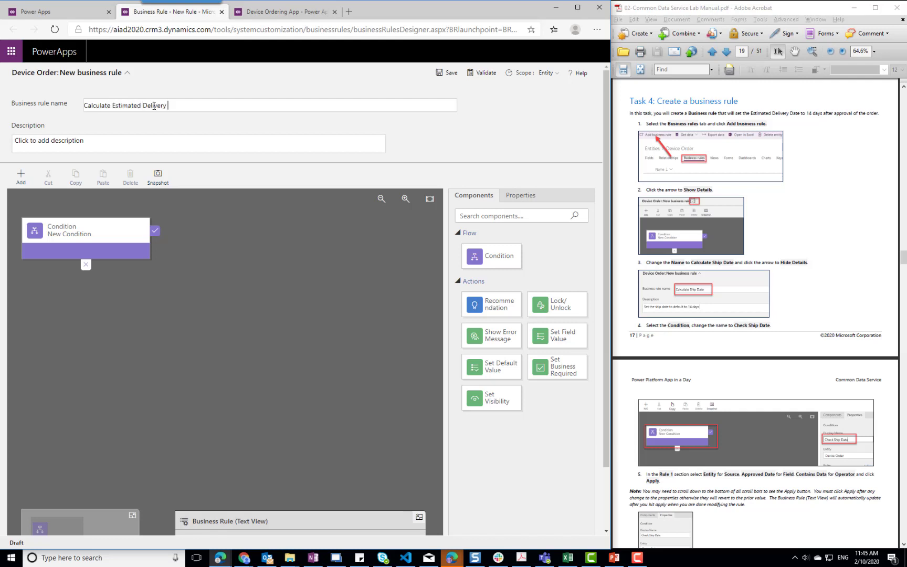
key("ctrl+shift+Left")
key("ctrl+shift+Left")
type("Ship Date")
Enter the business rule description "Set the Ship Date default to 14 days"
left_click(120, 144)
type("Set ")
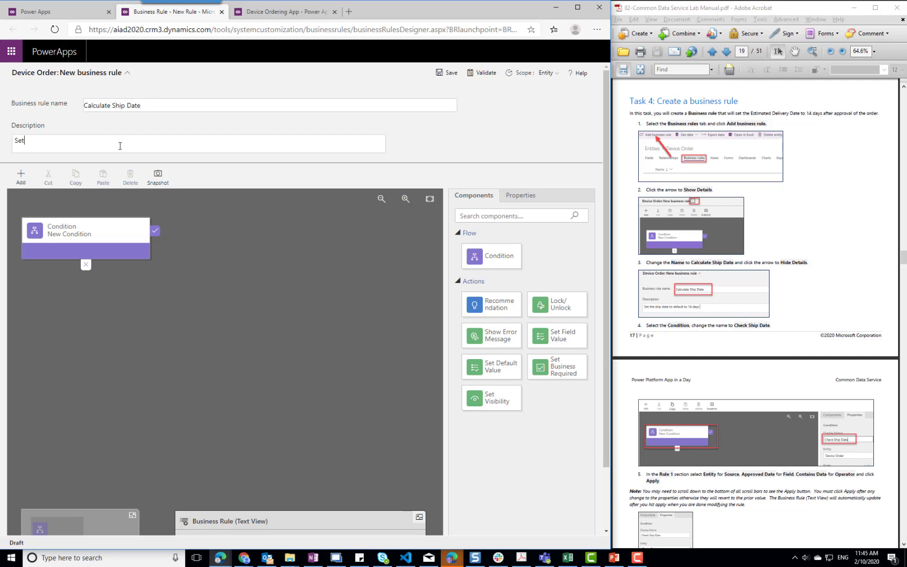
type("the Ship Date to default")
key("ctrl+shift+Left")
key("BackSpace")
type("to 14 days.")
Select the condition on the canvas and enter Check Ship Date as its display name
left_click(66, 237)
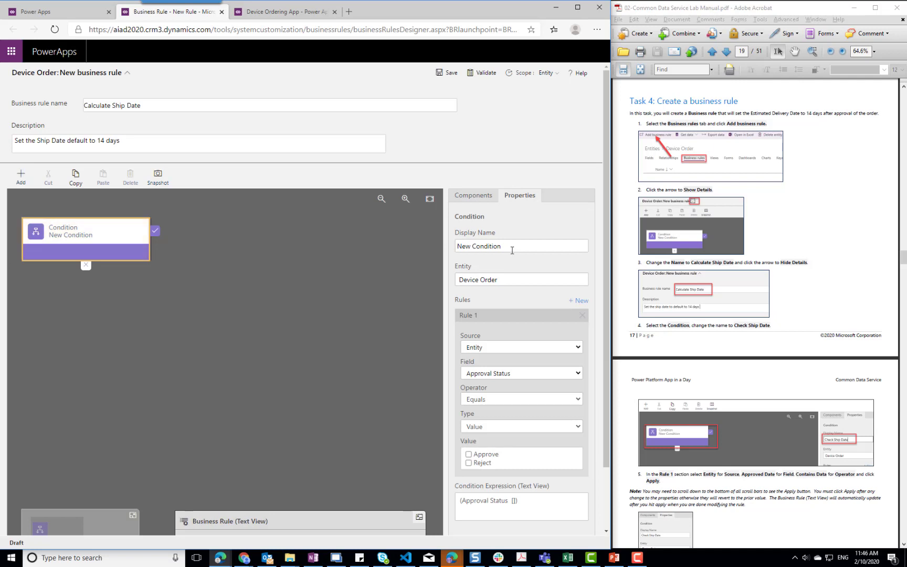
triple_click(513, 250)
type("Check SHop")
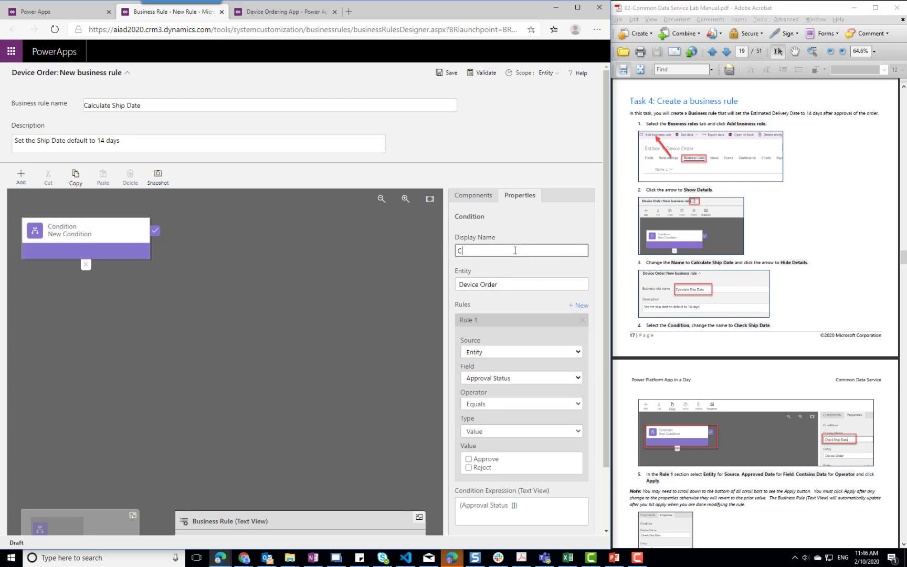
key("BackSpace")
key("BackSpace")
key("BackSpace")
type("ip Date")
Following the manual, set Rule 1's field to Approved Date and its operator to Contains data
left_click(764, 507)
scroll(764, 507, "down", 5)
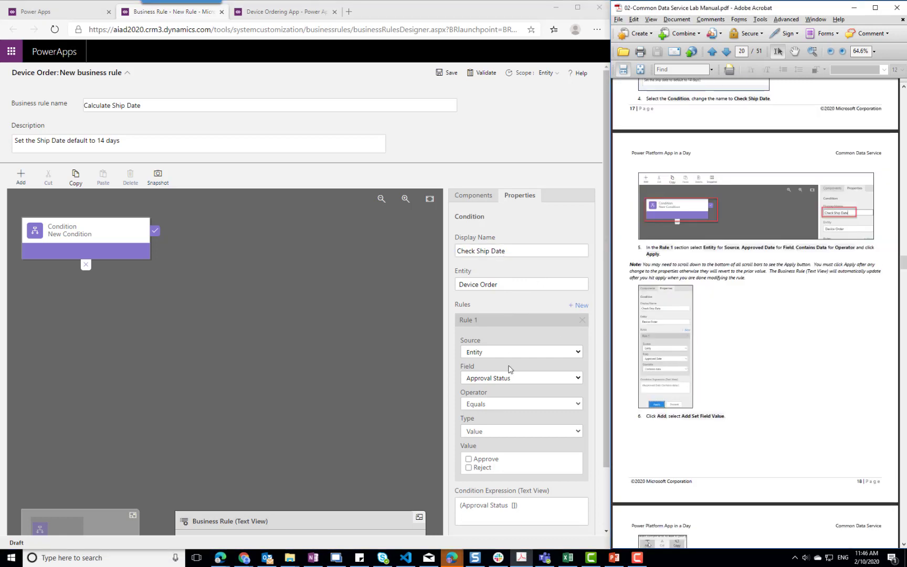
left_click(502, 382)
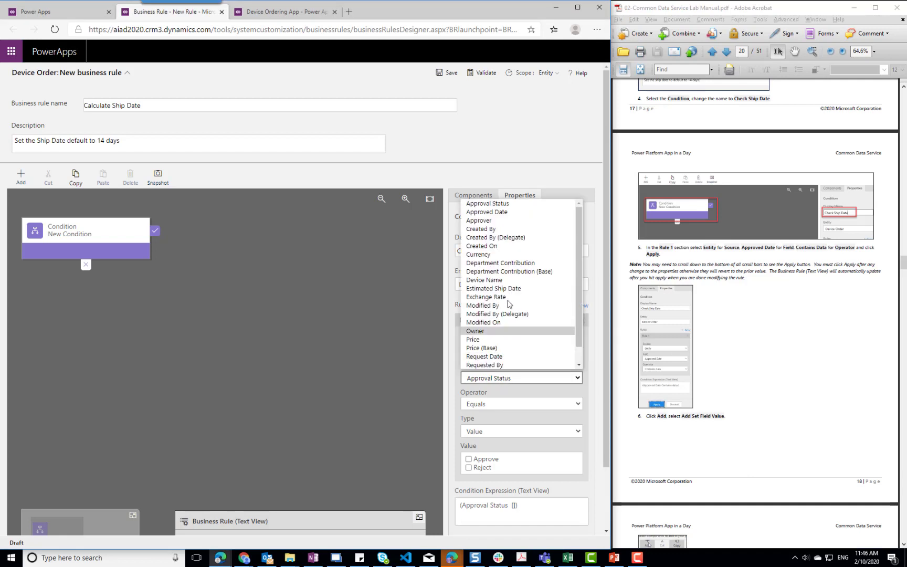
left_click(512, 215)
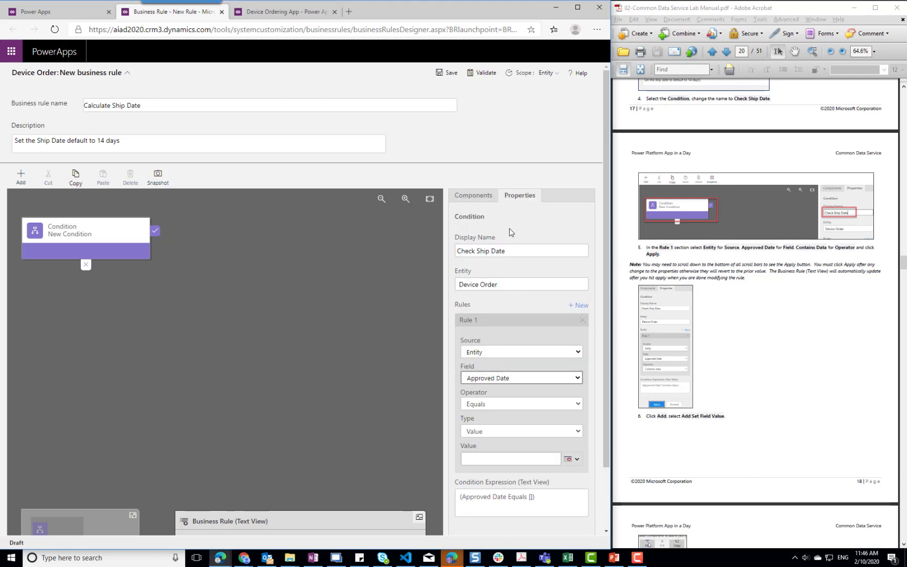
left_click(497, 404)
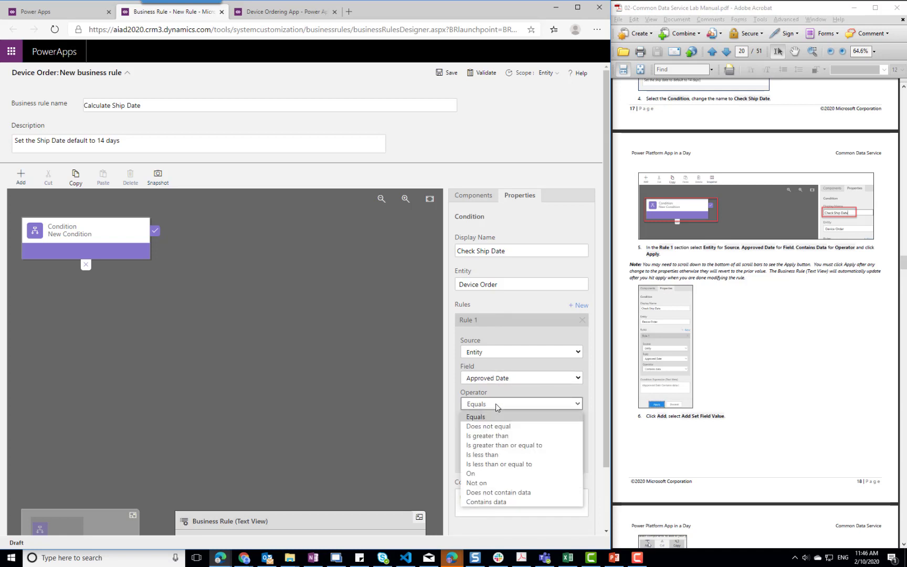
left_click(494, 502)
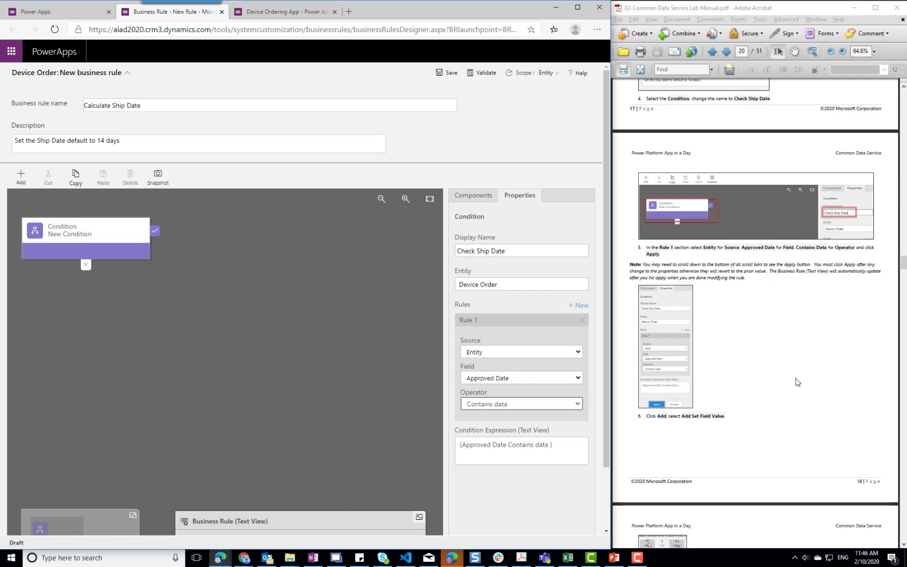
Check the manual's next instructions and add a Set Field Value action to the true branch of the condition
scroll(795, 382, "down", 3)
scroll(792, 382, "down", 3)
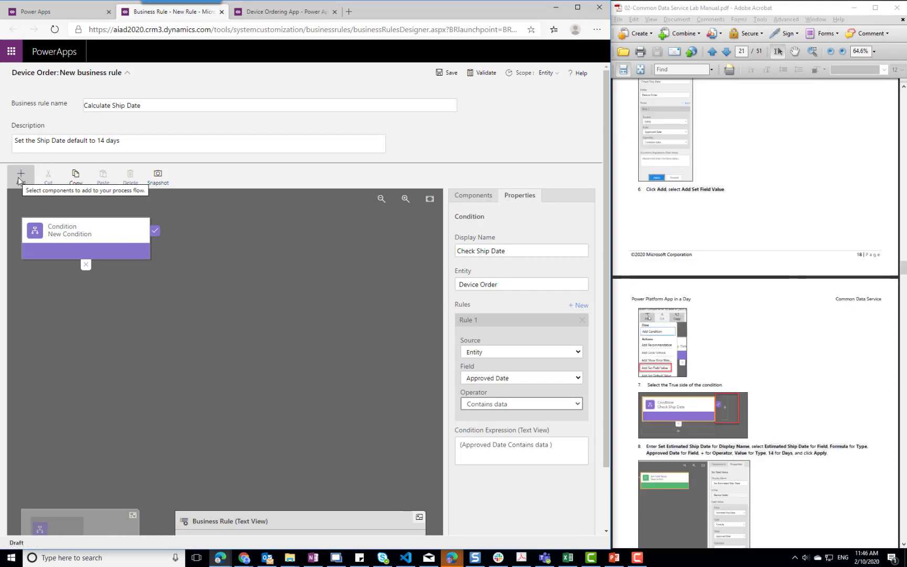
left_click(473, 197)
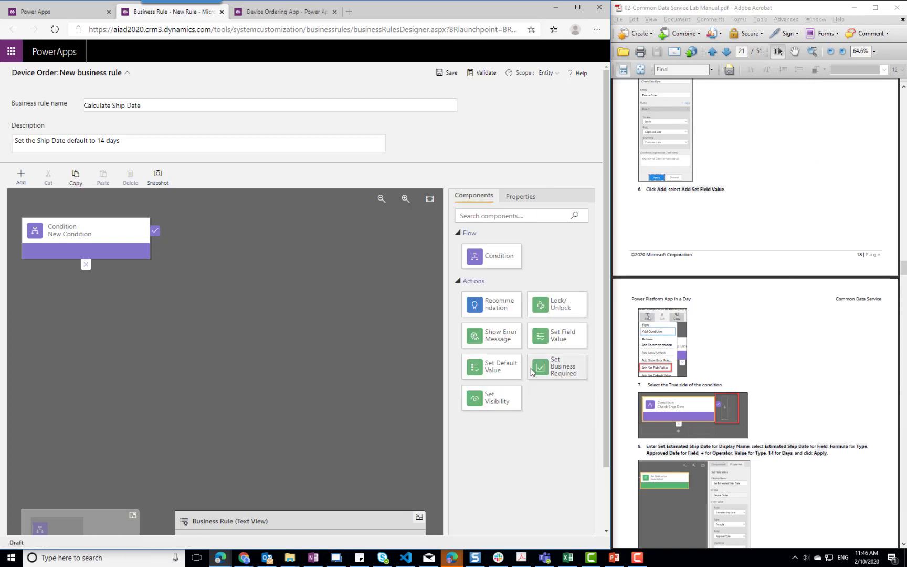
left_click_drag(560, 337, 167, 237)
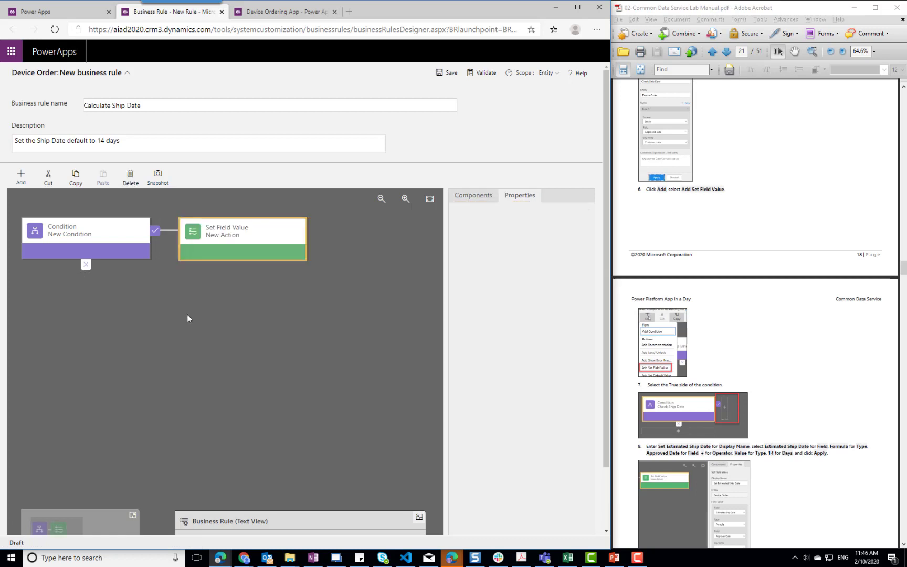
Try to rename the condition to Check Ship Date
left_click(84, 235)
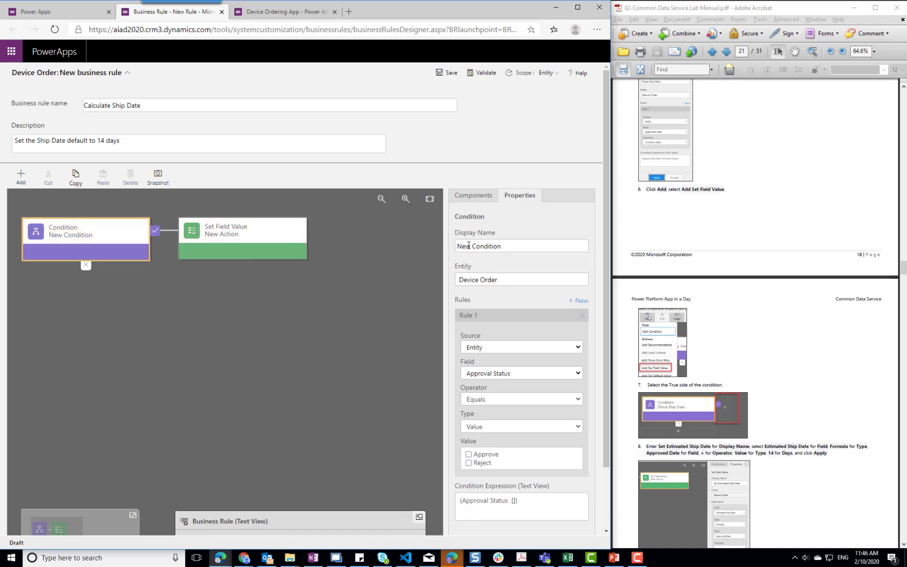
double_click(535, 244)
triple_click(535, 245)
type("Check Sh")
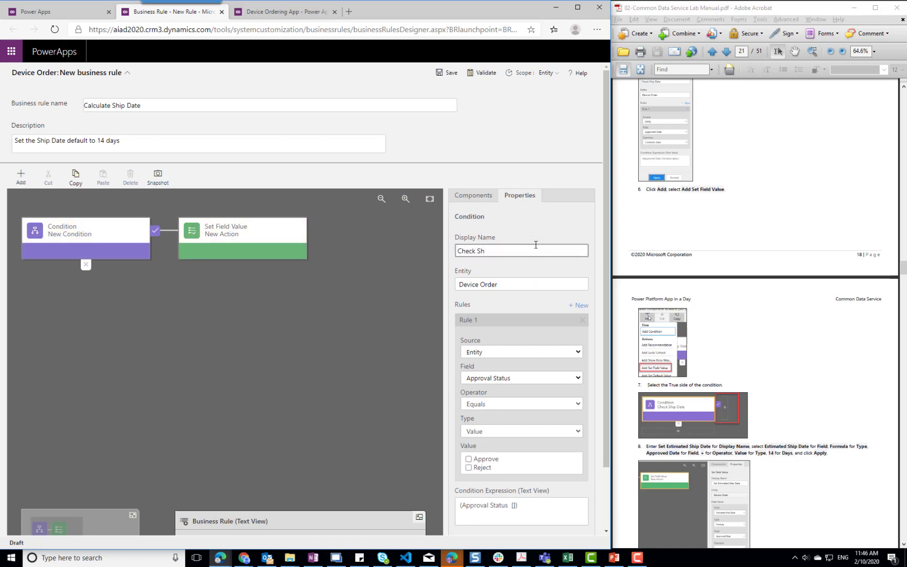
type("ip Date")
Select the Set Field Value action on the canvas and set its target field to Estimated Ship Date
left_click(249, 238)
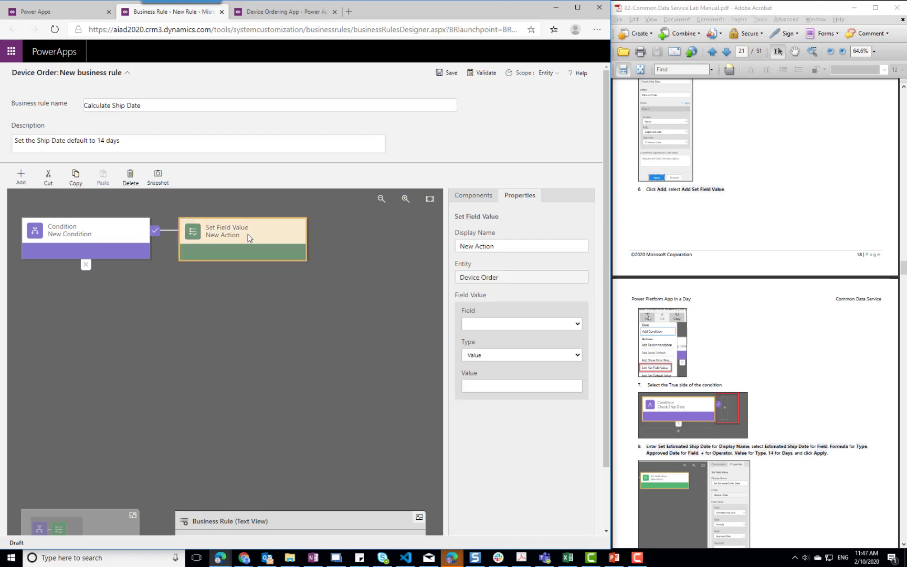
left_click(529, 324)
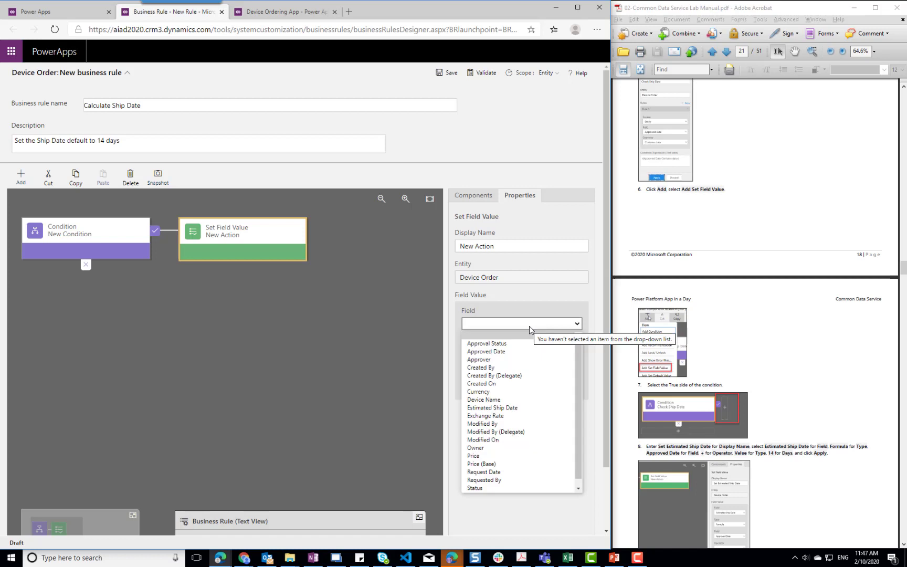
left_click(514, 411)
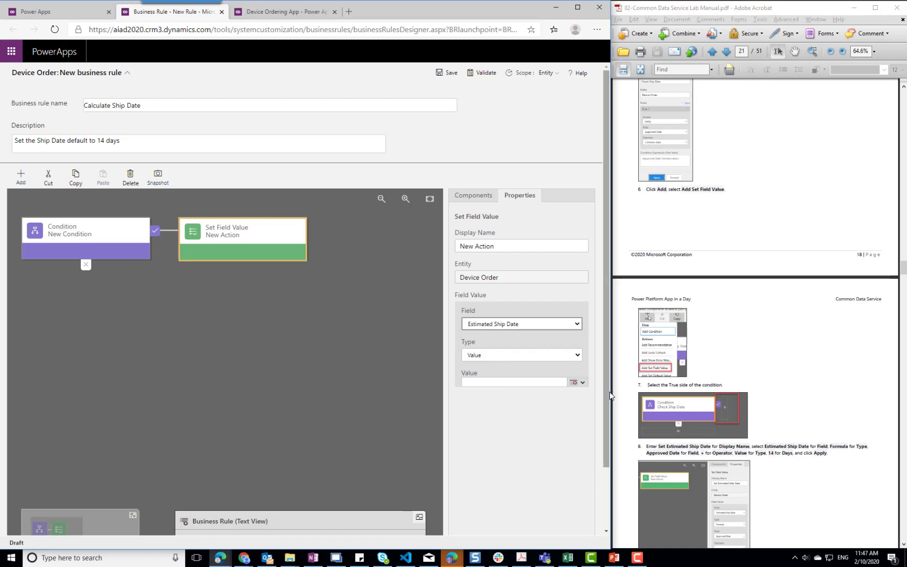
Set the action's value type to Field and choose Approved Date as the source field
left_click(559, 356)
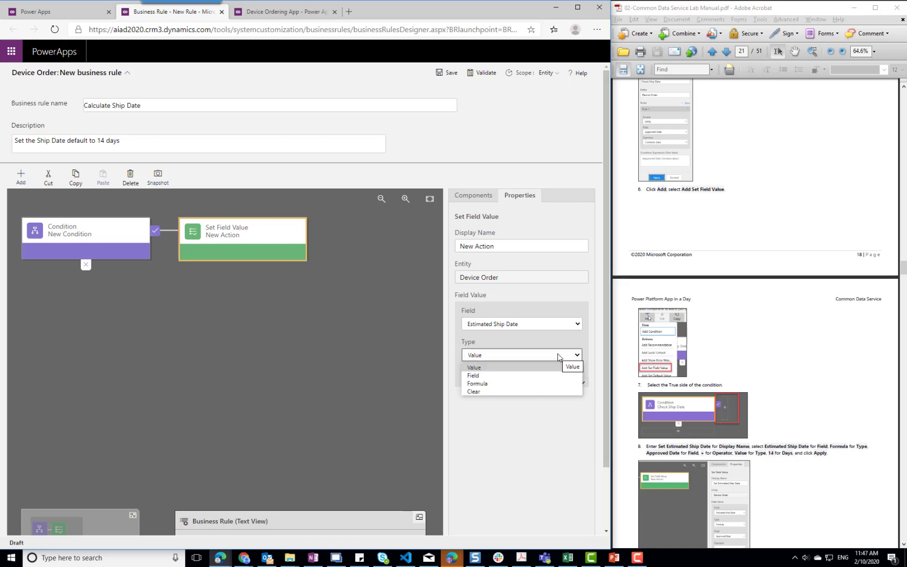
left_click(498, 376)
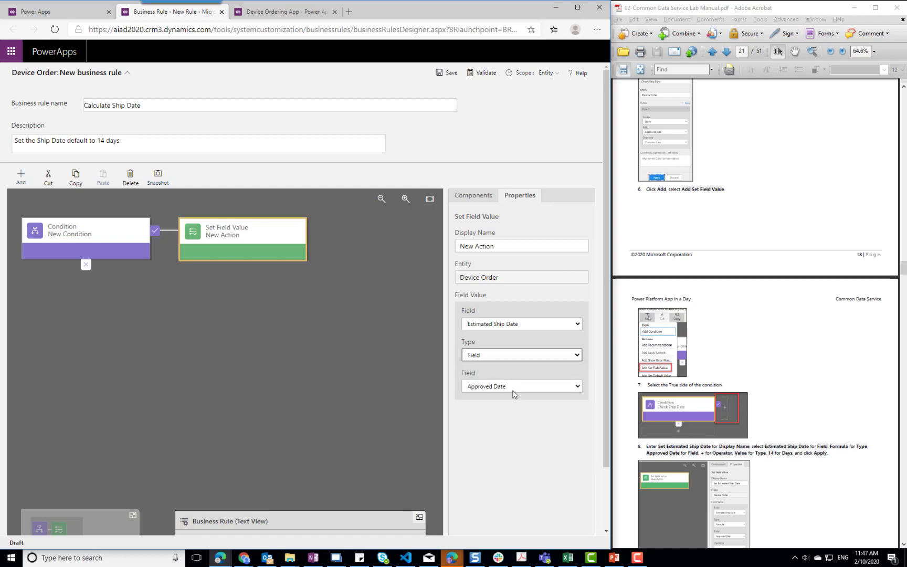
left_click(513, 391)
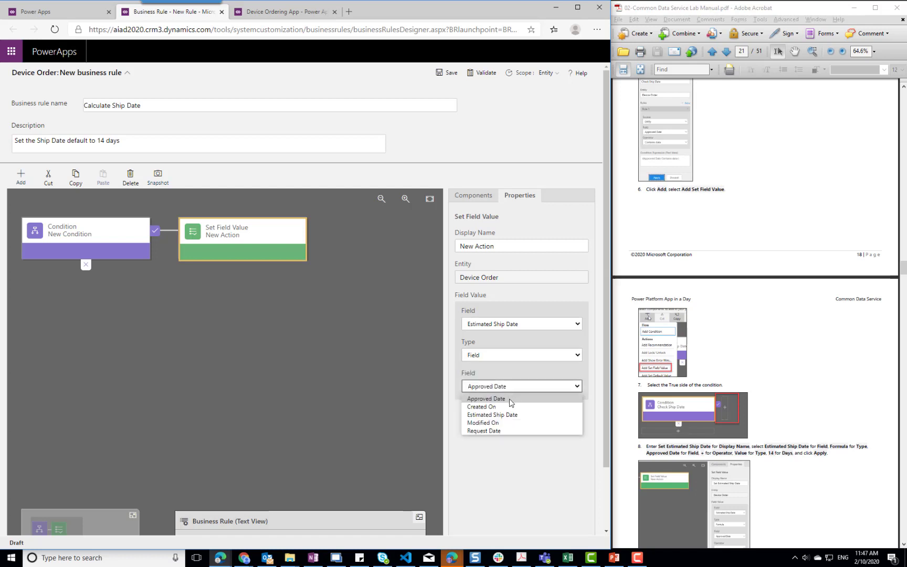
left_click(509, 402)
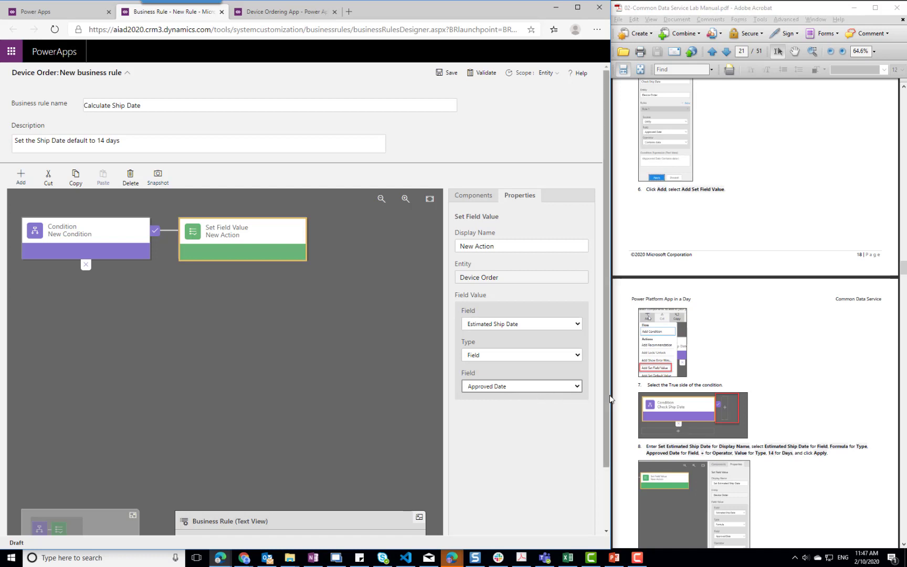
Following the manual, set the action's type to Formula, computing Approved Date + a Value of 14 days, and apply it
scroll(807, 437, "down", 3)
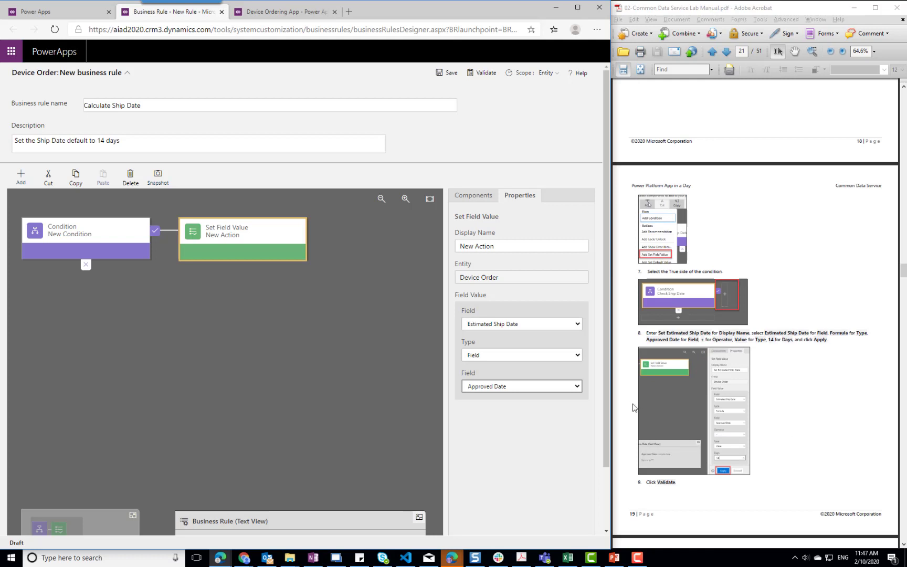
left_click(539, 354)
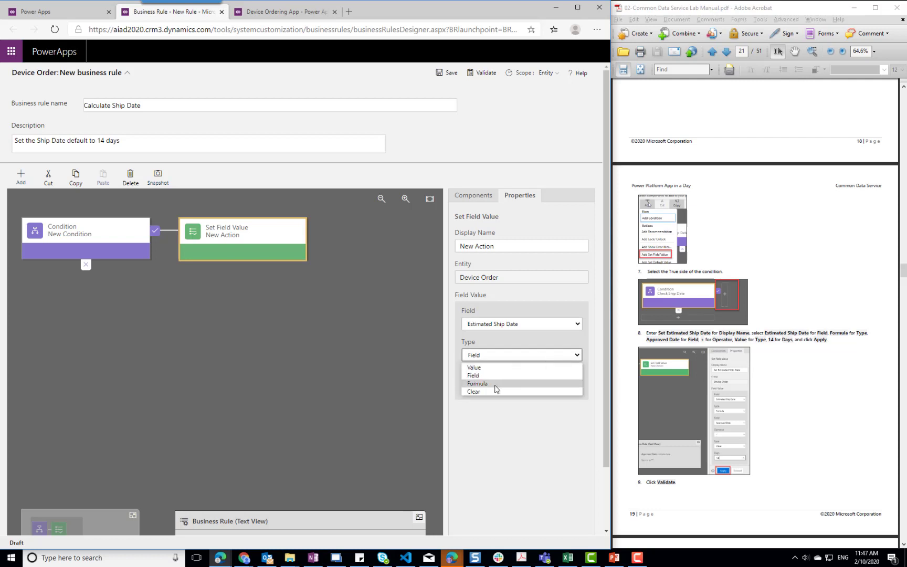
left_click(497, 386)
left_click(522, 385)
left_click(523, 388)
left_click(519, 448)
left_click(519, 449)
left_click(497, 480)
type("14")
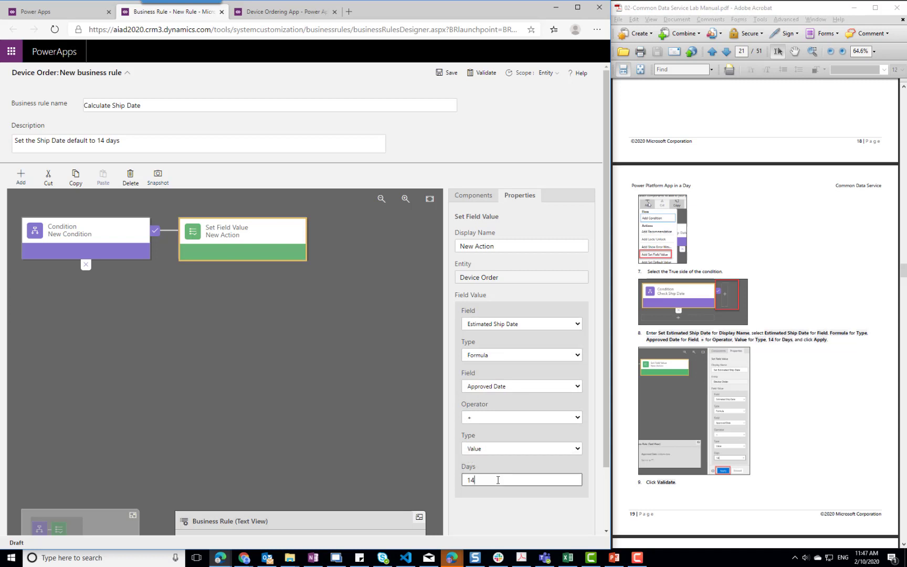
scroll(501, 482, "down", 2)
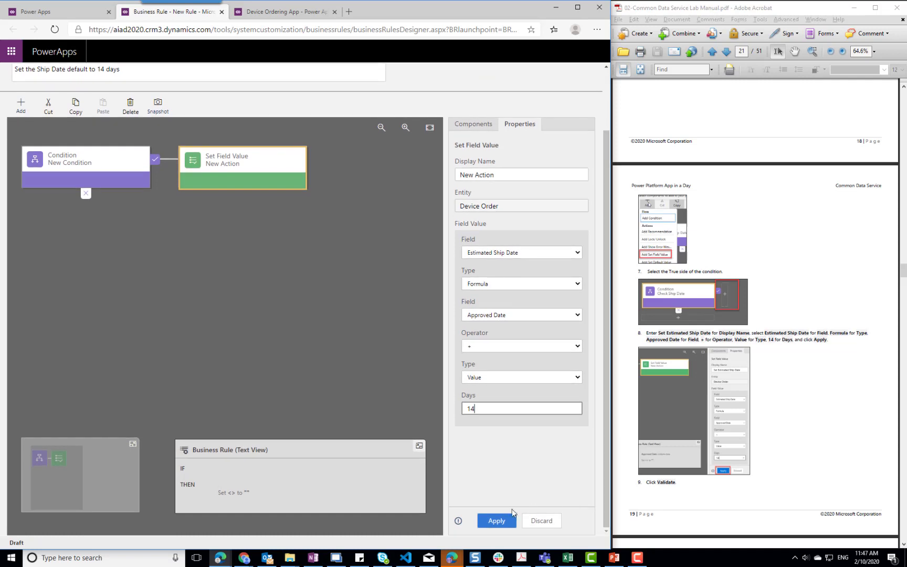
left_click(497, 521)
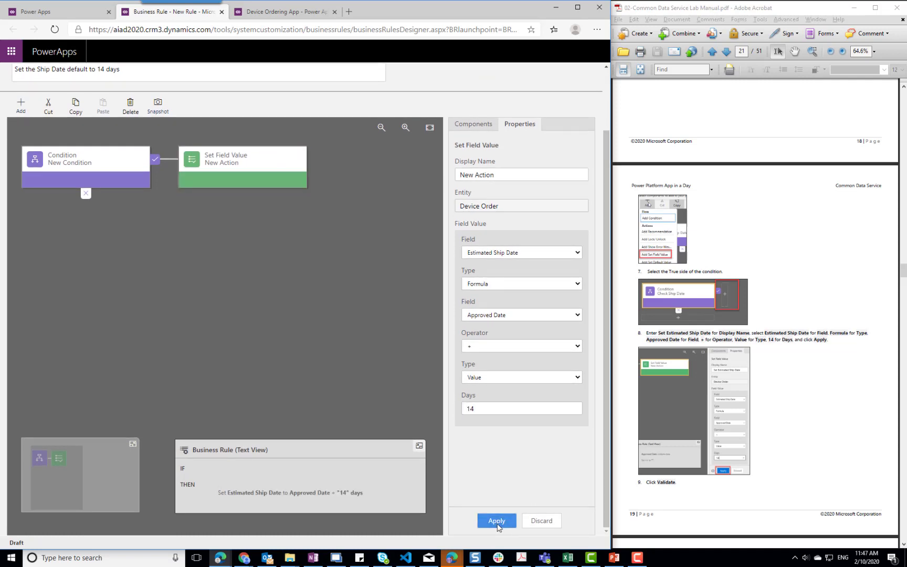
Rename the Set Field Value action to Set Estimated Ship Date and apply the change
left_click(499, 171)
type("S")
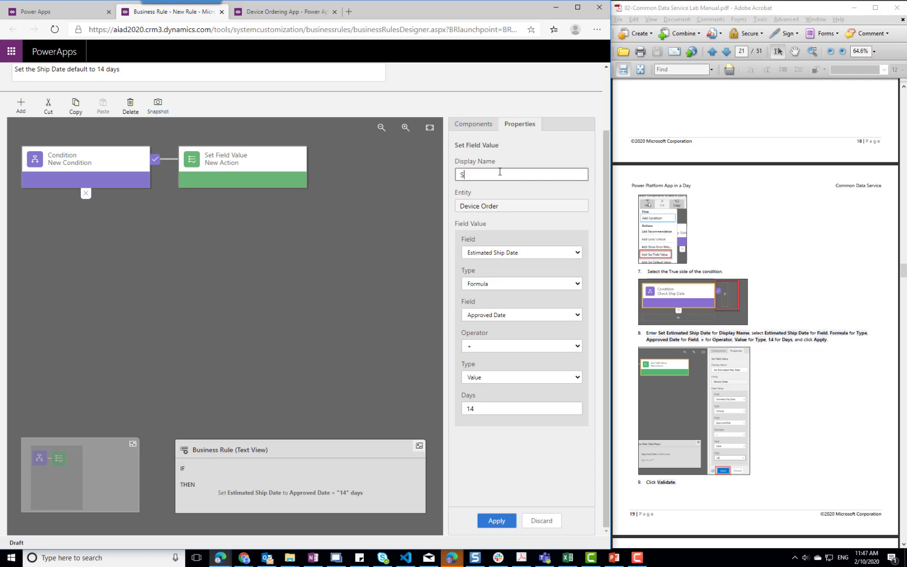
type("et Estimated Ship Date")
left_click(494, 521)
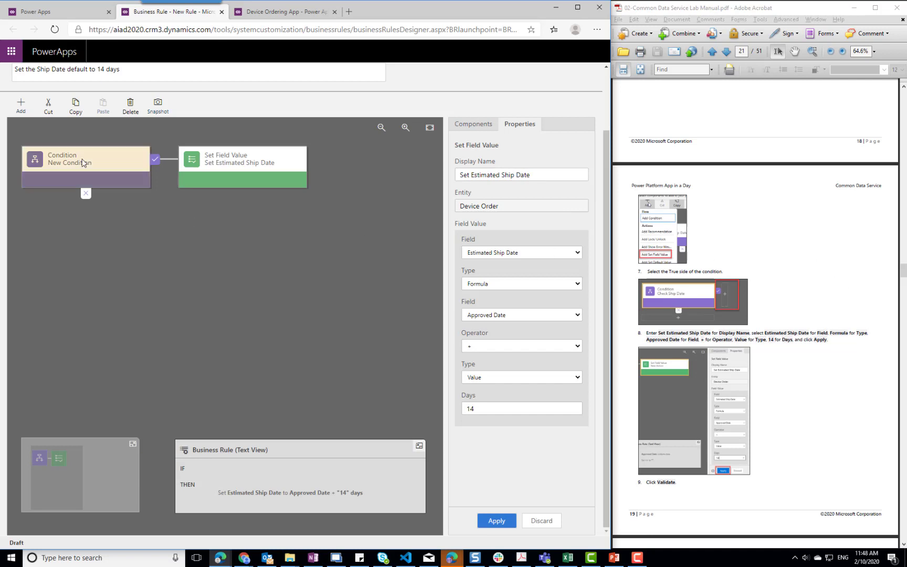
Select the condition on the canvas and enter Check Approval Date as its display name
scroll(82, 163, "up", 2)
left_click(89, 240)
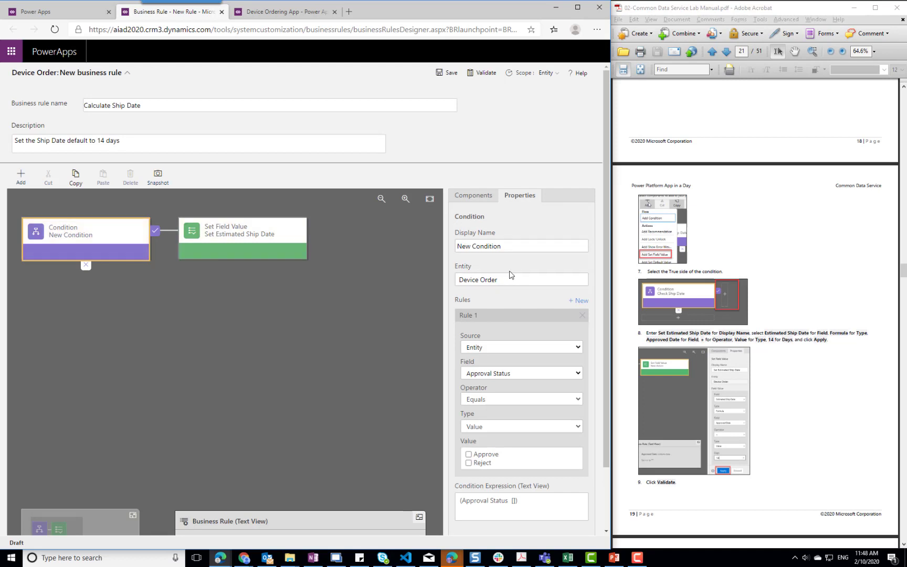
left_click(510, 246)
triple_click(503, 252)
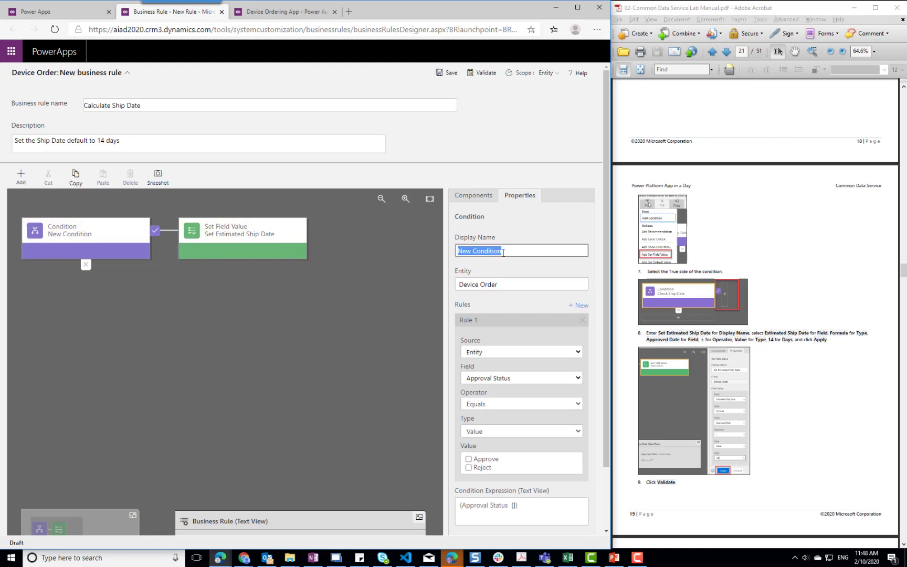
type("Check Approval Date")
Set Rule 1's field to Approved Date and its operator to Contains data, and apply the condition
left_click(521, 378)
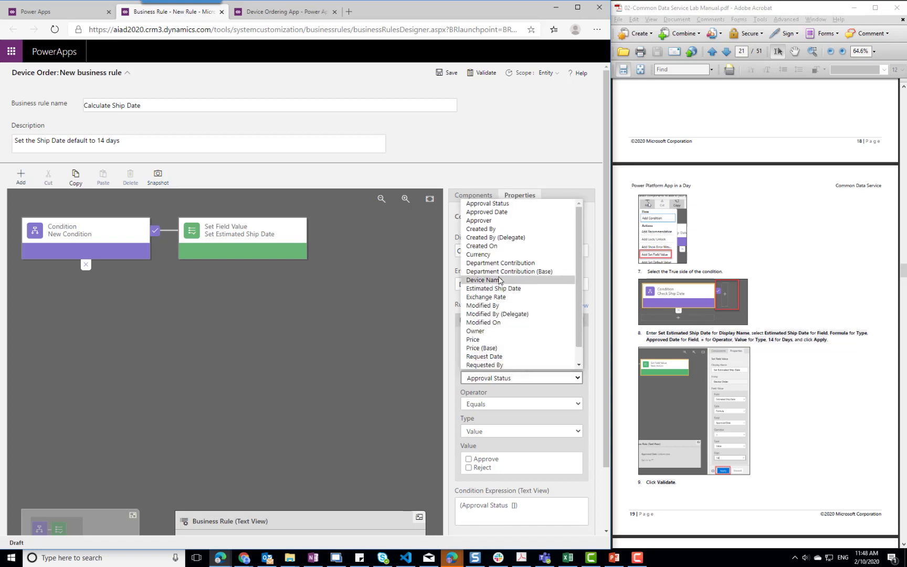
left_click(492, 213)
left_click(520, 404)
left_click(486, 501)
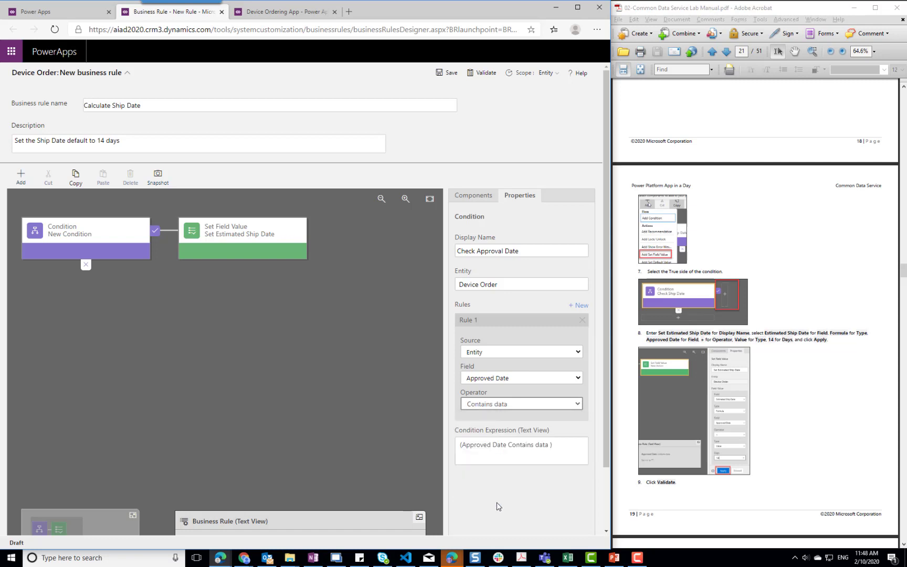
scroll(609, 519, "down", 2)
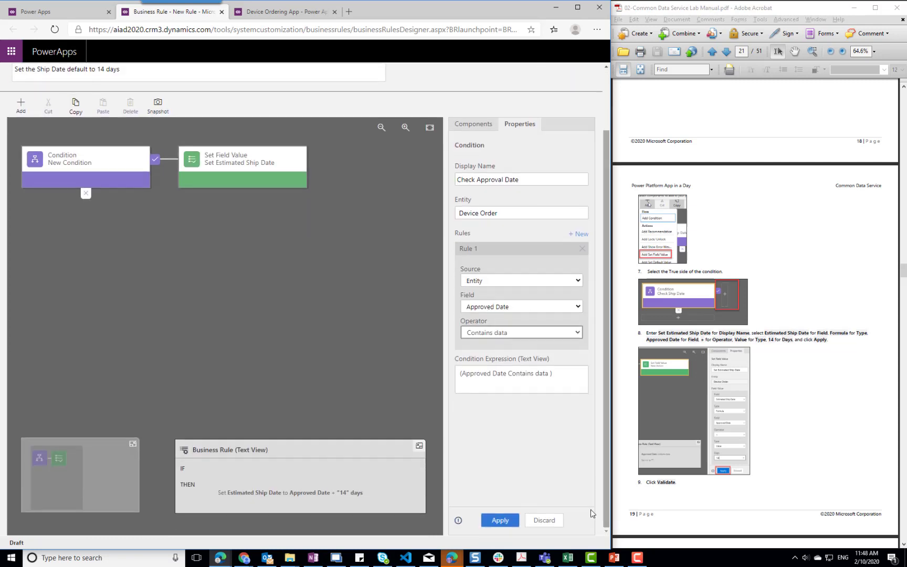
left_click(501, 520)
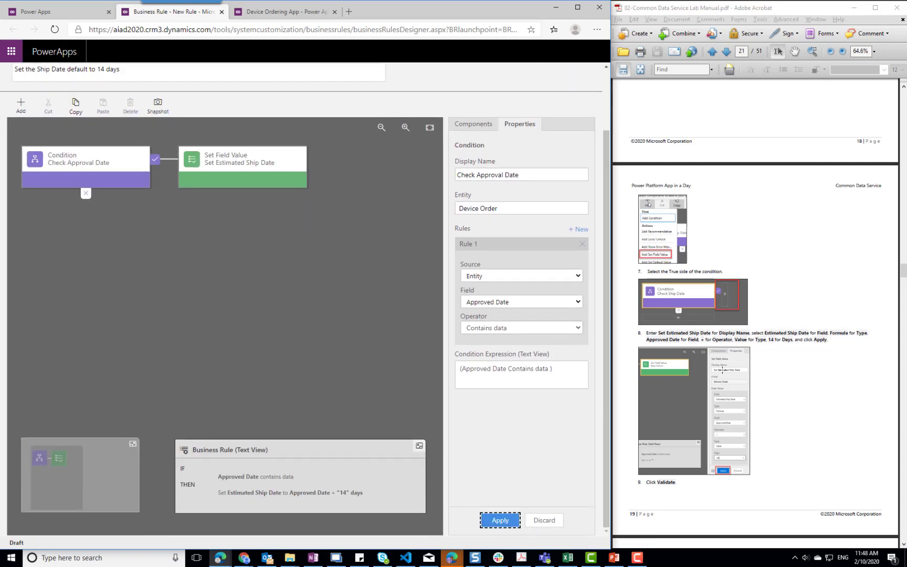
Check the manual's next instruction, validate the business rule and save it
left_click(795, 428)
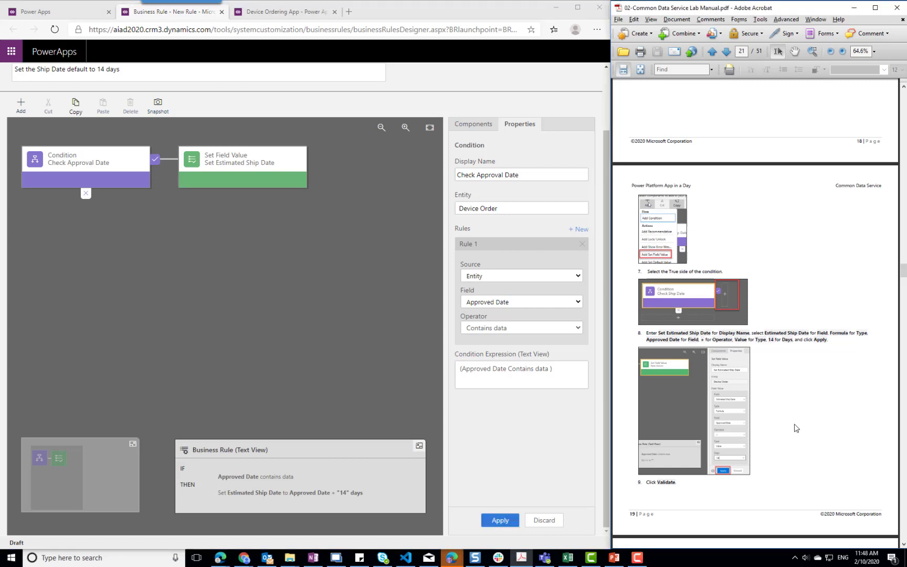
scroll(795, 428, "down", 3)
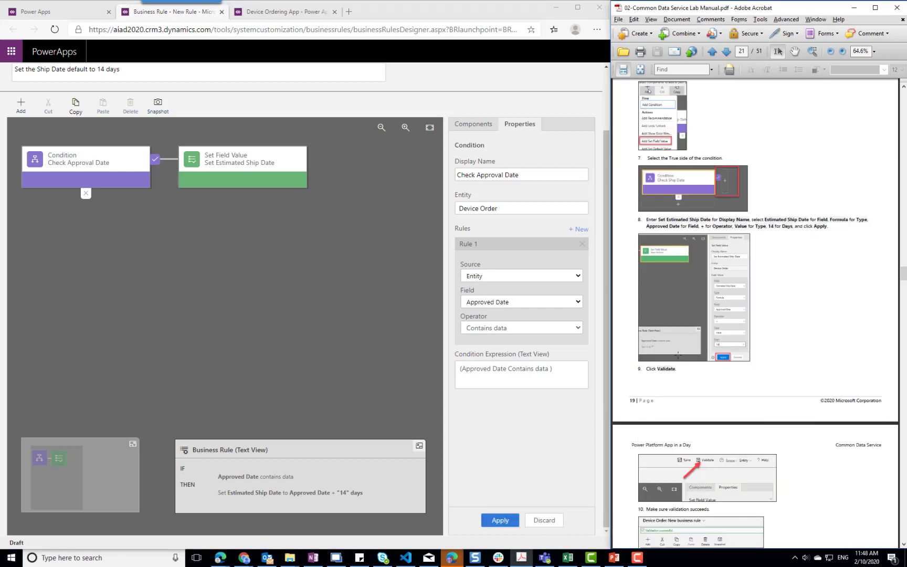
left_click(337, 257)
scroll(337, 258, "up", 2)
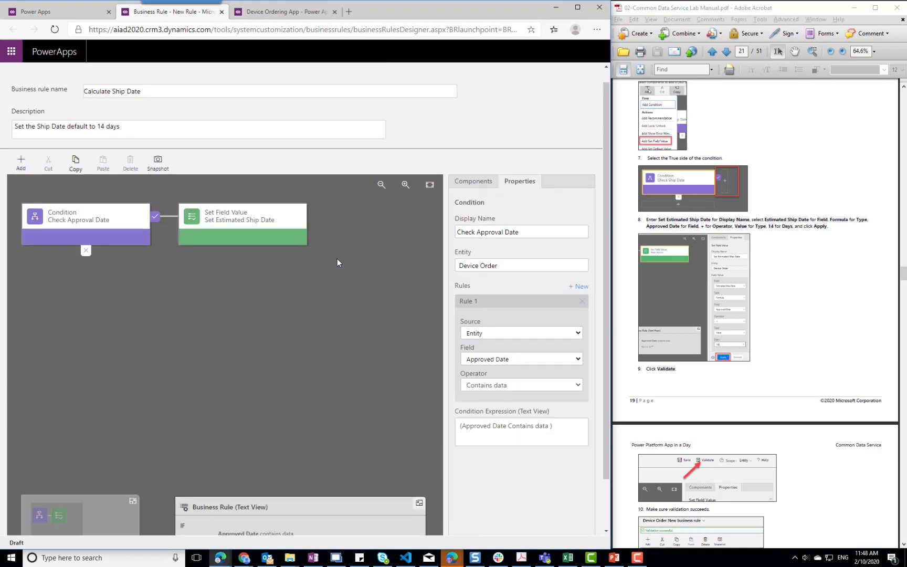
left_click(489, 73)
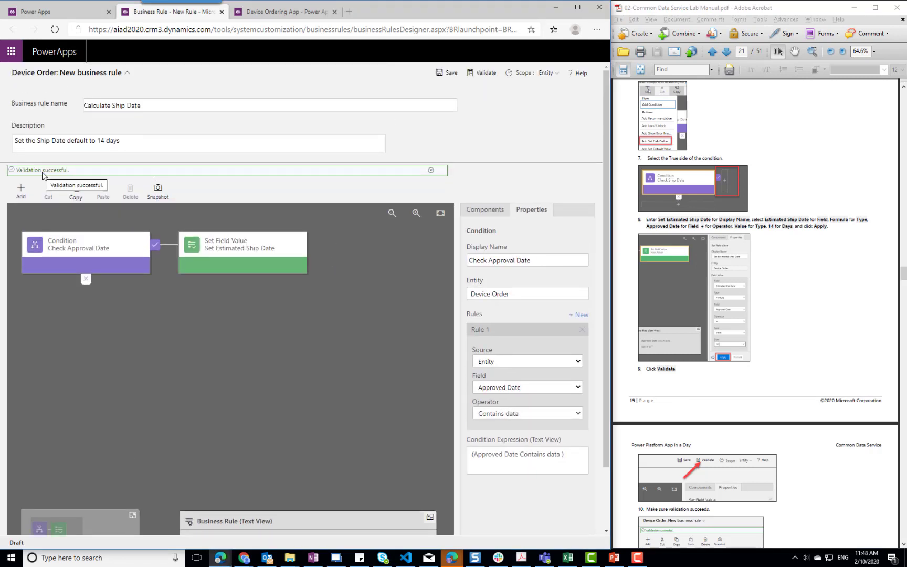
left_click(448, 74)
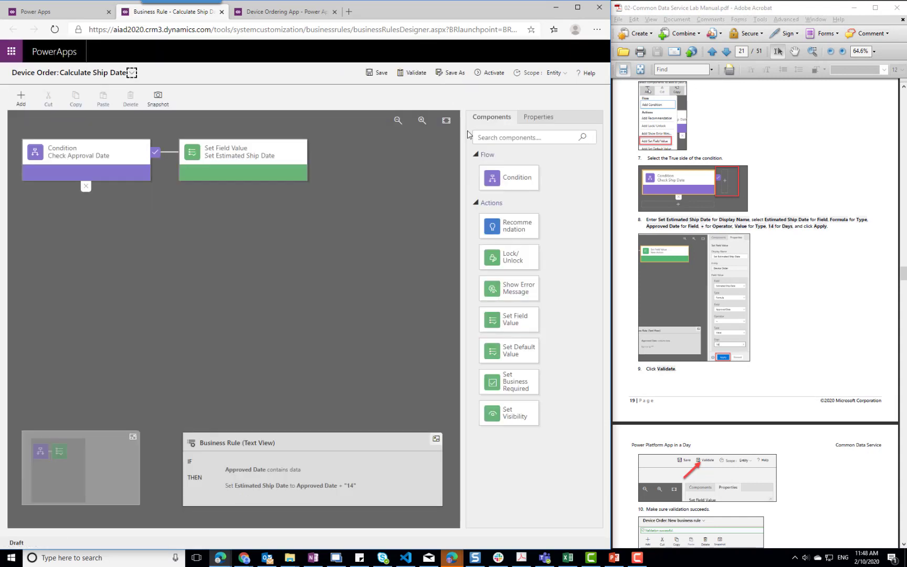
Activate the Calculate Ship Date business rule, then close its editor and return to the Device Order entity's refreshed business rules
left_click(491, 74)
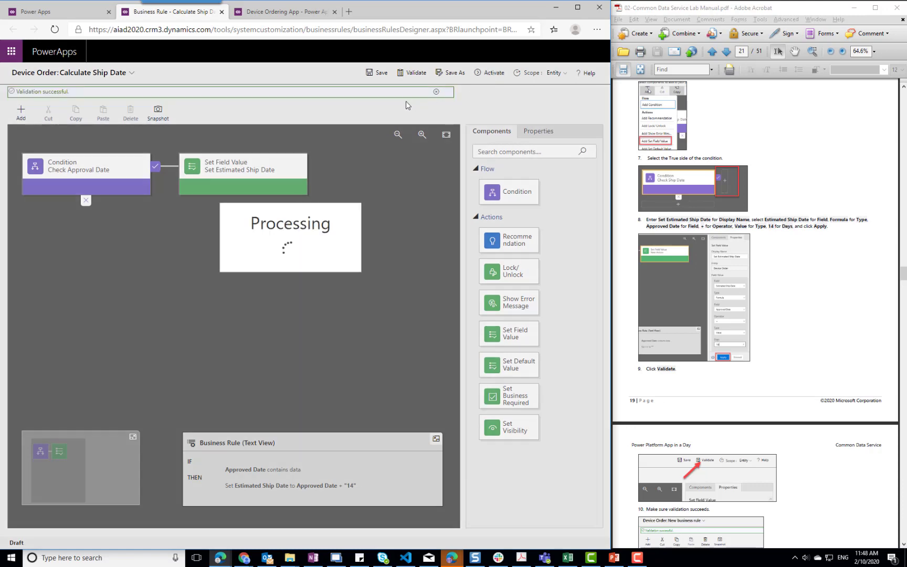
left_click(829, 315)
scroll(807, 310, "down", 6)
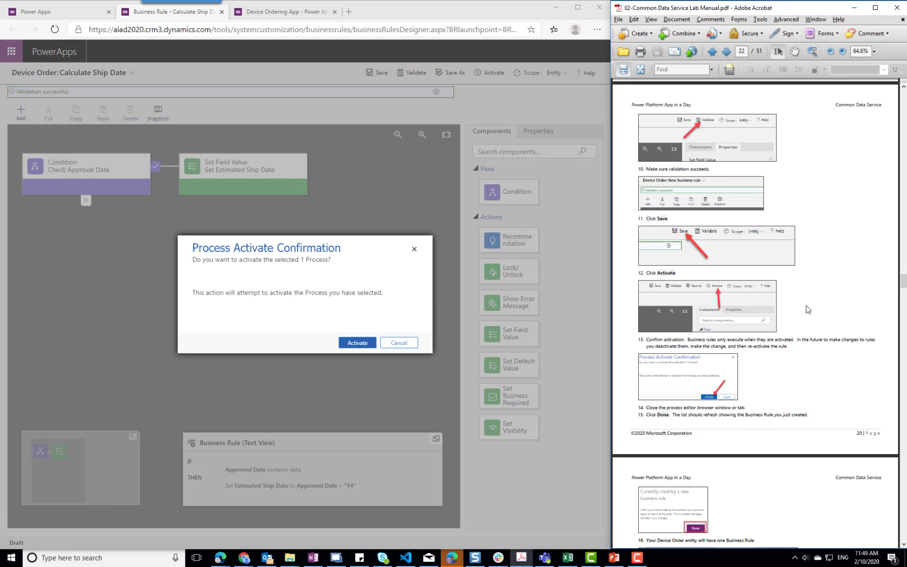
left_click(357, 347)
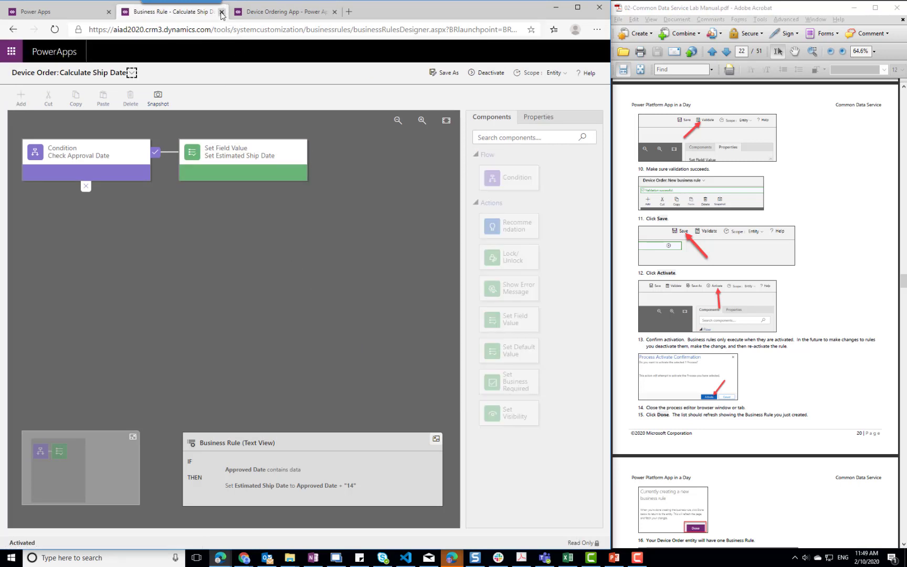
left_click(221, 12)
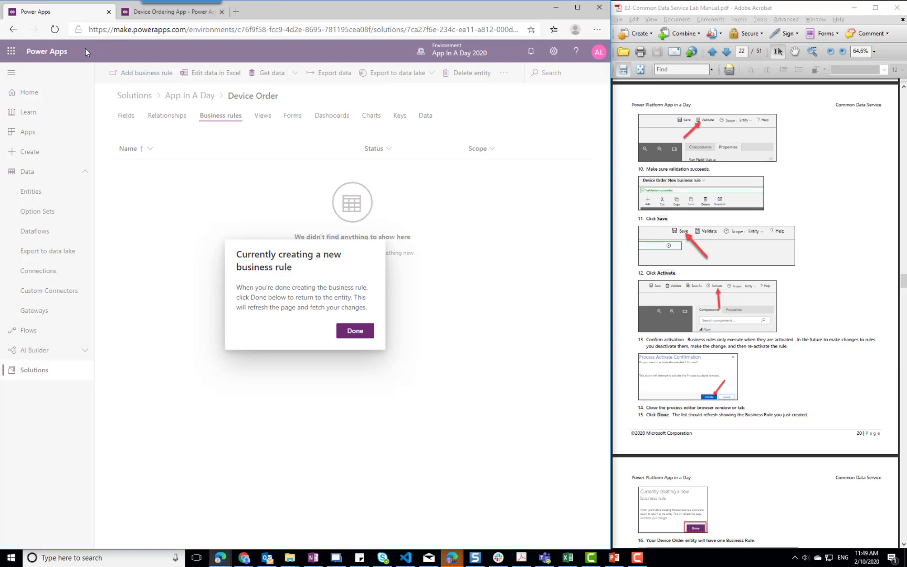
left_click(355, 331)
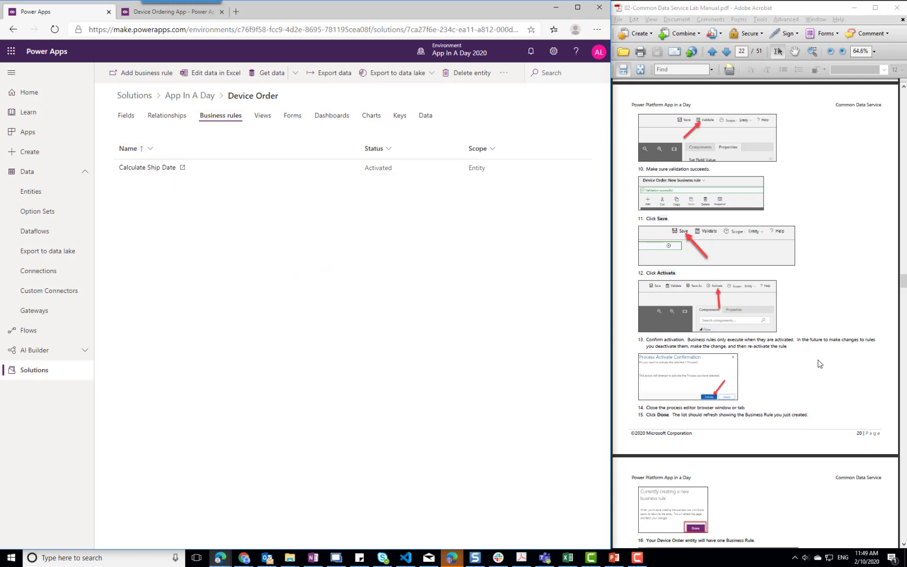
Read on in the manual to Exercise 3, Task 1 about adding the CDS entity as a data source to the app
scroll(844, 373, "down", 3)
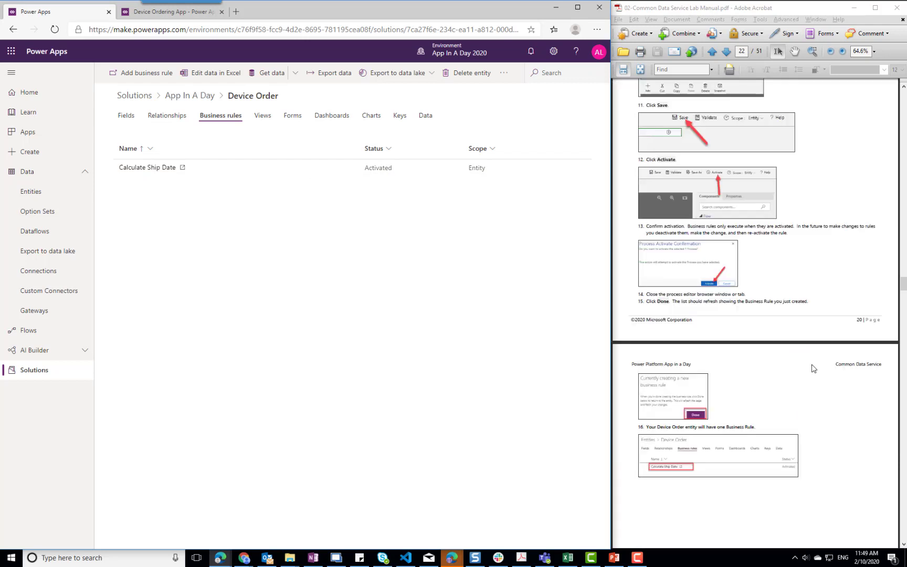
scroll(805, 366, "down", 8)
scroll(804, 366, "down", 4)
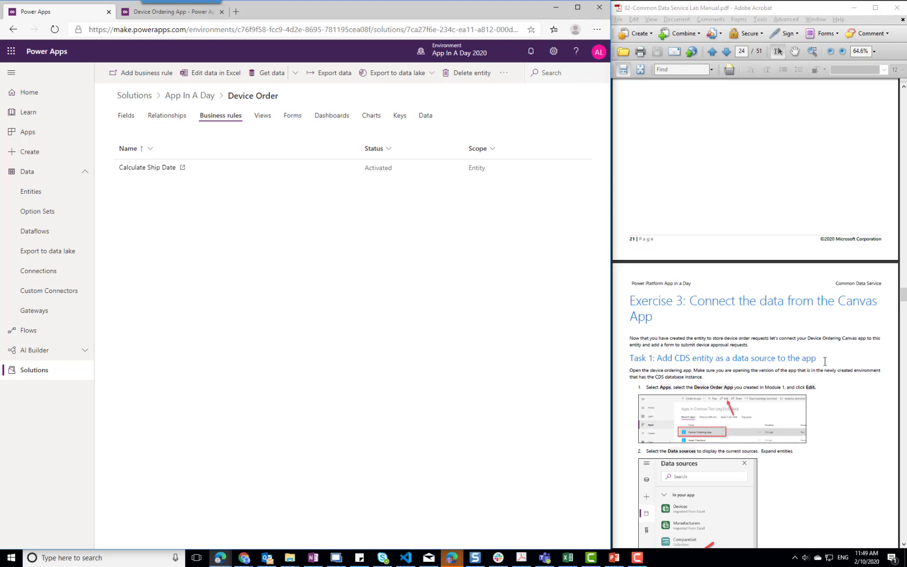
scroll(829, 356, "down", 3)
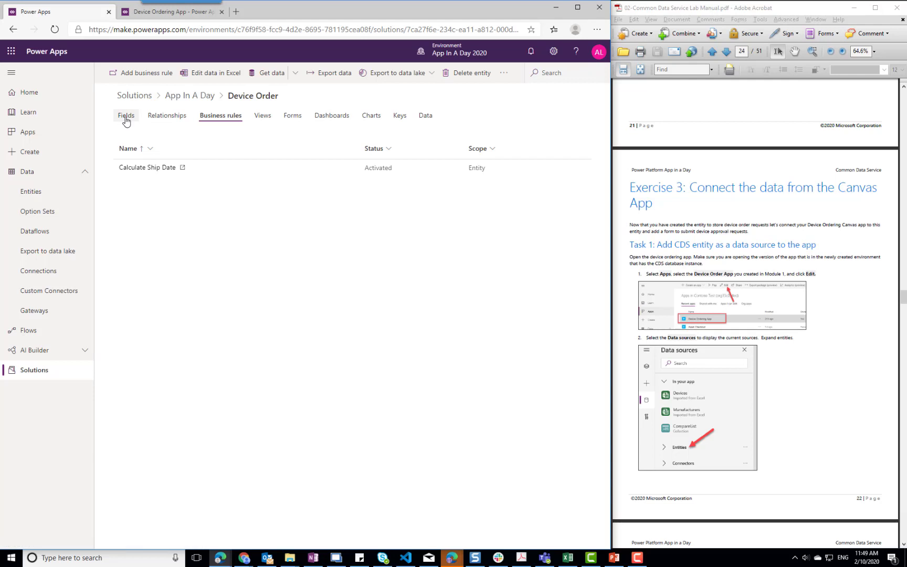
Open the Device Ordering App for editing, overriding the locked session and skipping the welcome message
left_click(85, 171)
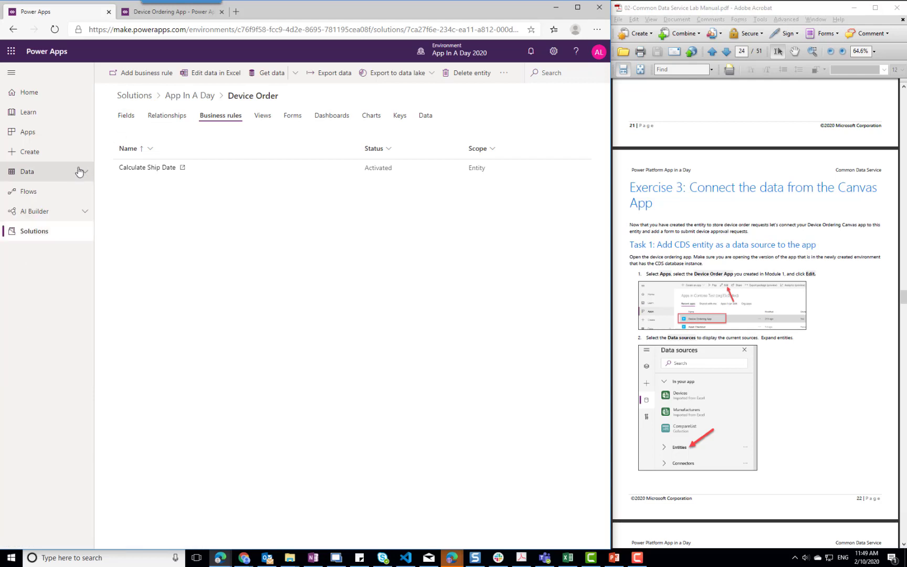
left_click(26, 134)
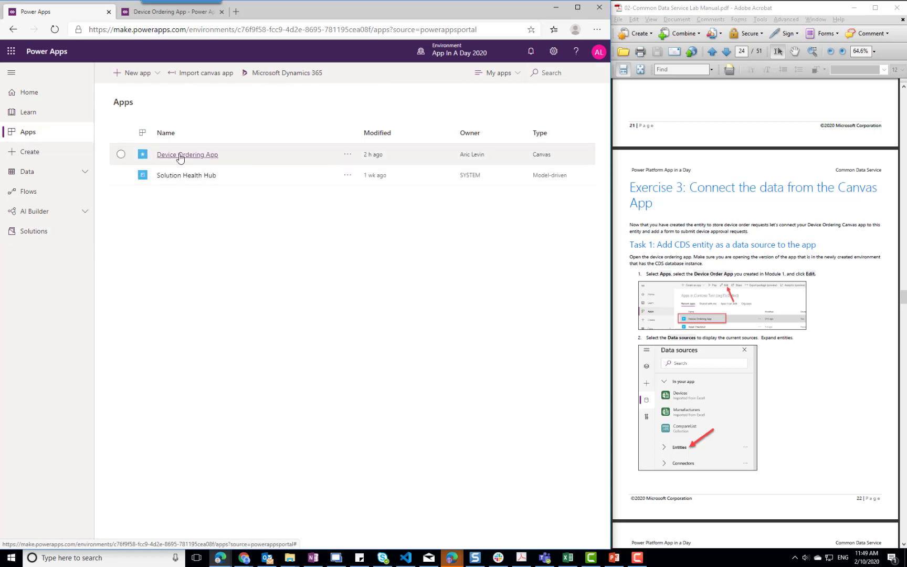
left_click(121, 155)
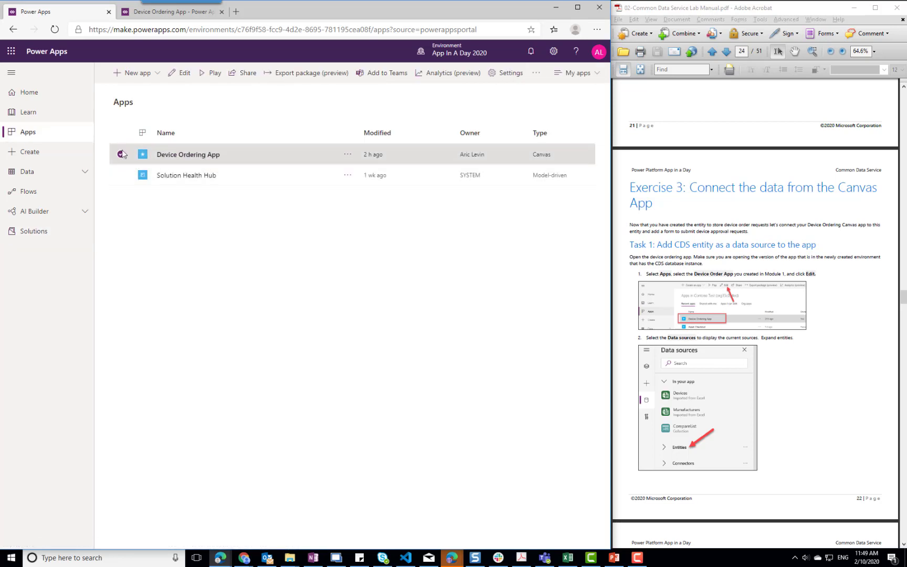
left_click(181, 73)
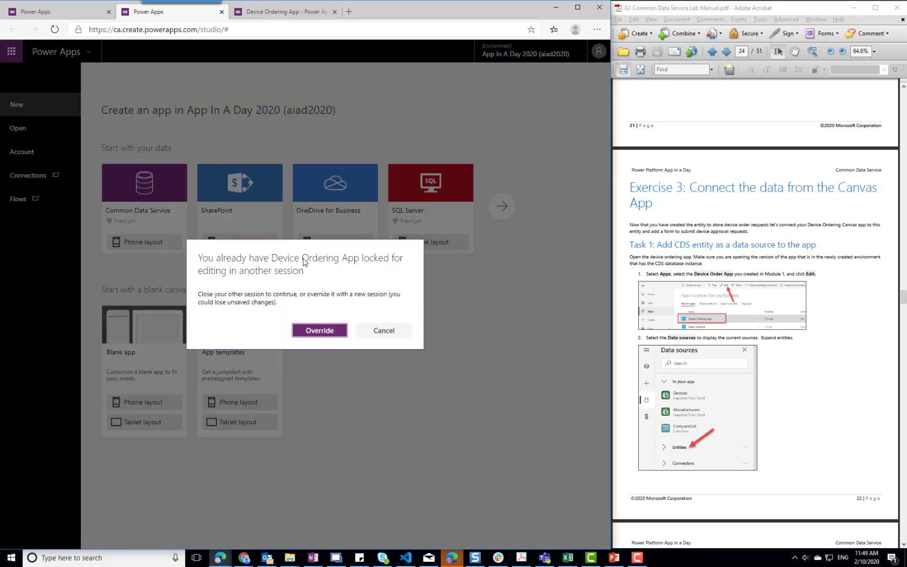
left_click(323, 331)
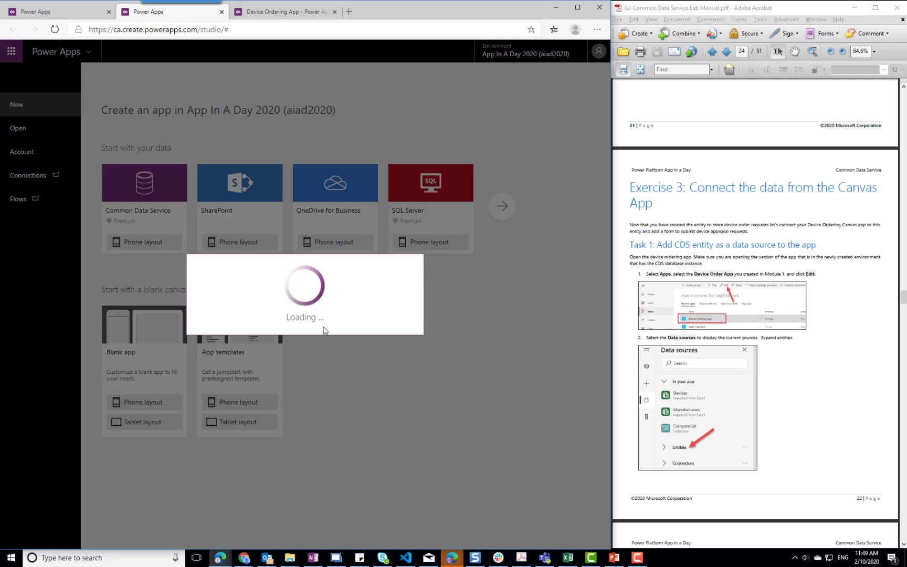
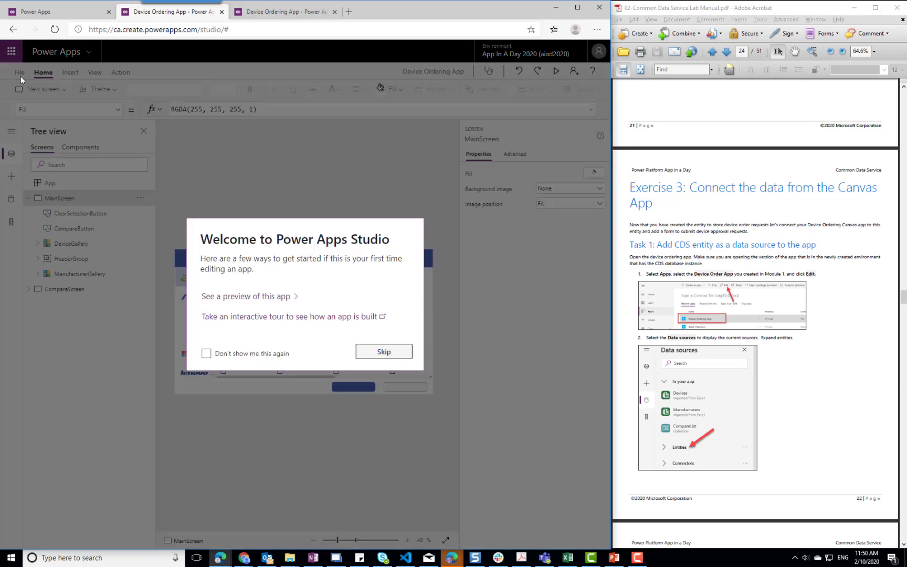
left_click(383, 350)
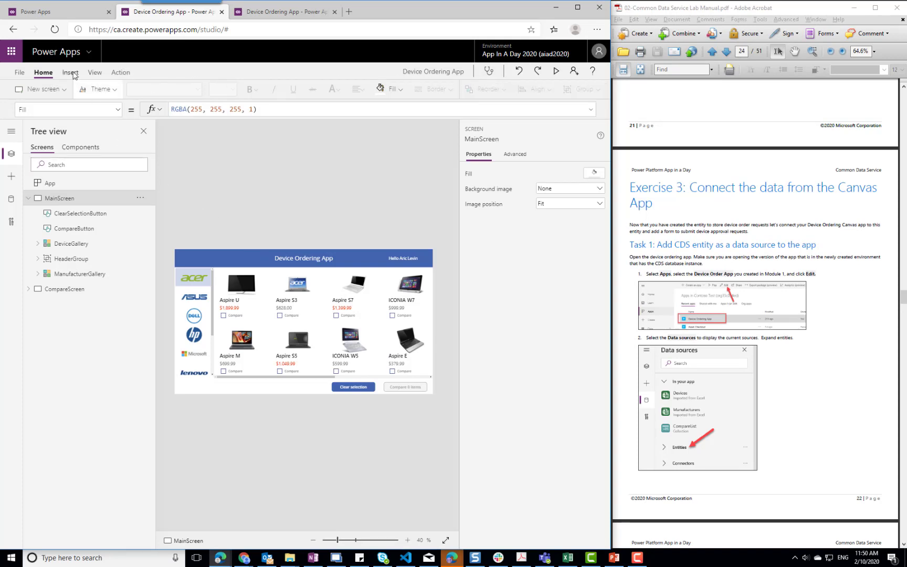
Add the Device Orders entity from the current environment as a data source of the app
left_click(70, 72)
left_click(95, 73)
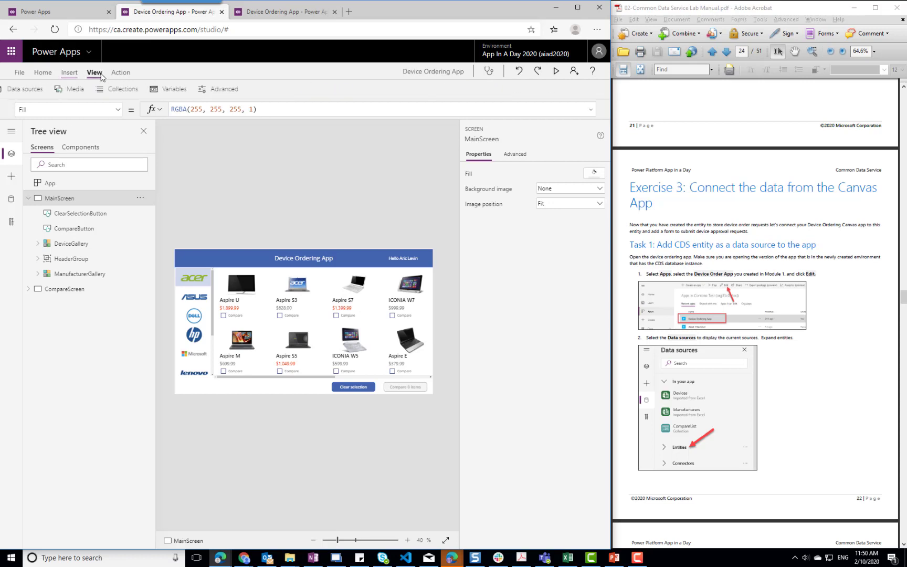
left_click(43, 90)
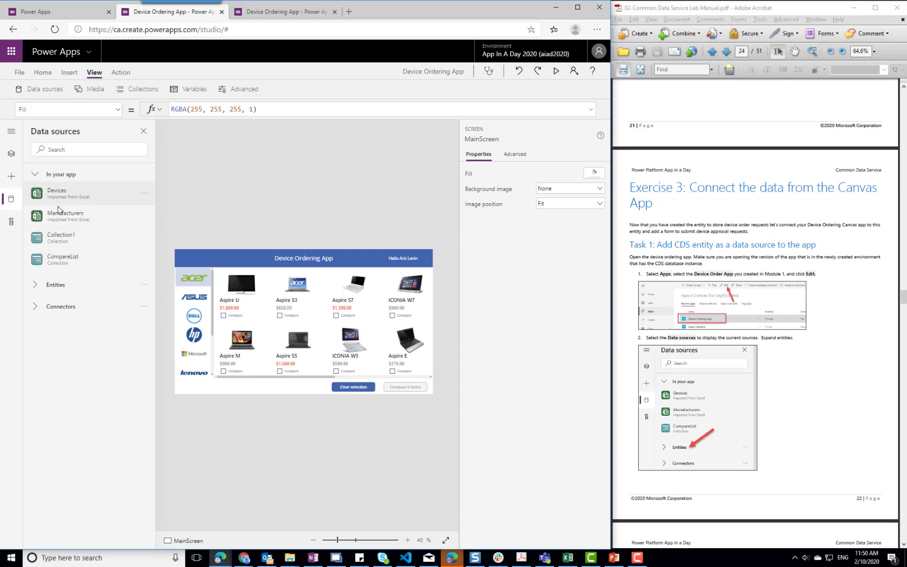
left_click(55, 283)
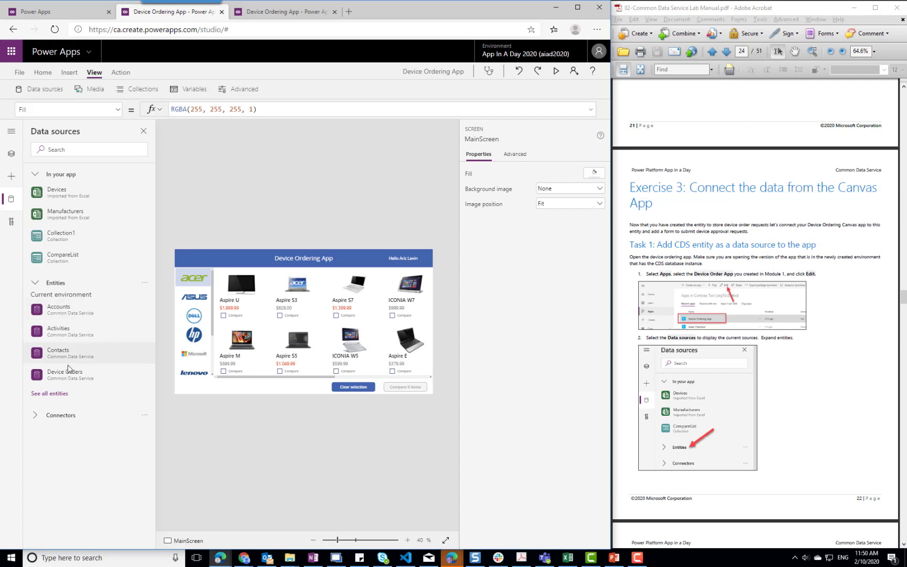
mouse_move(63, 380)
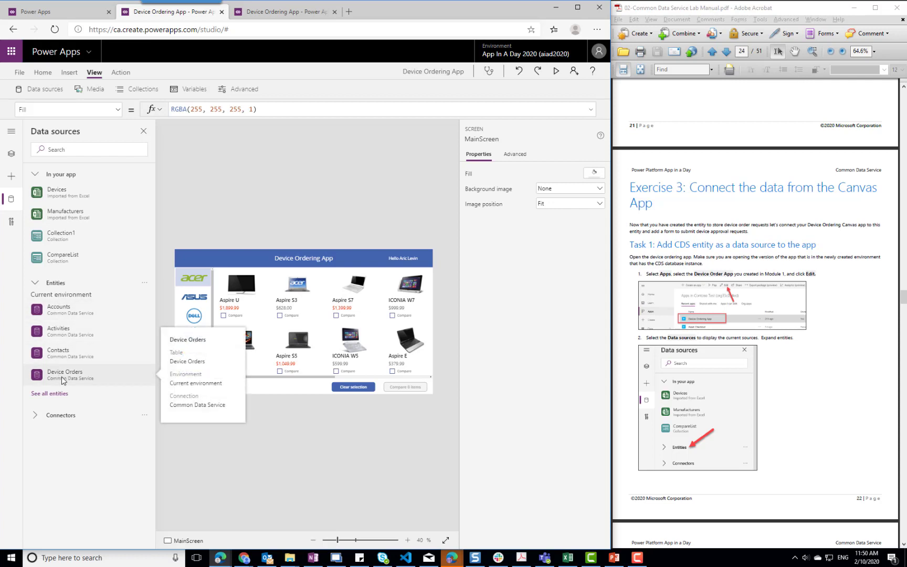
left_click(63, 380)
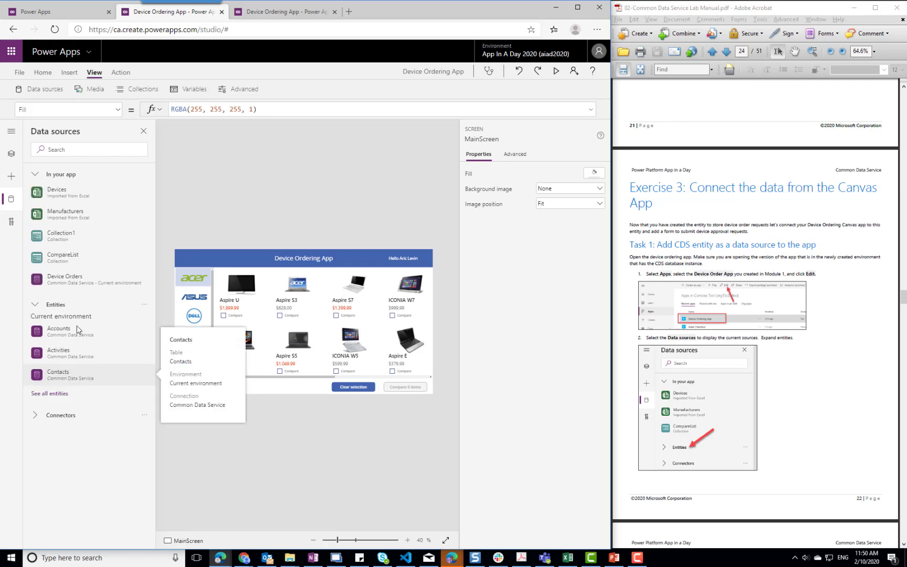
mouse_move(72, 280)
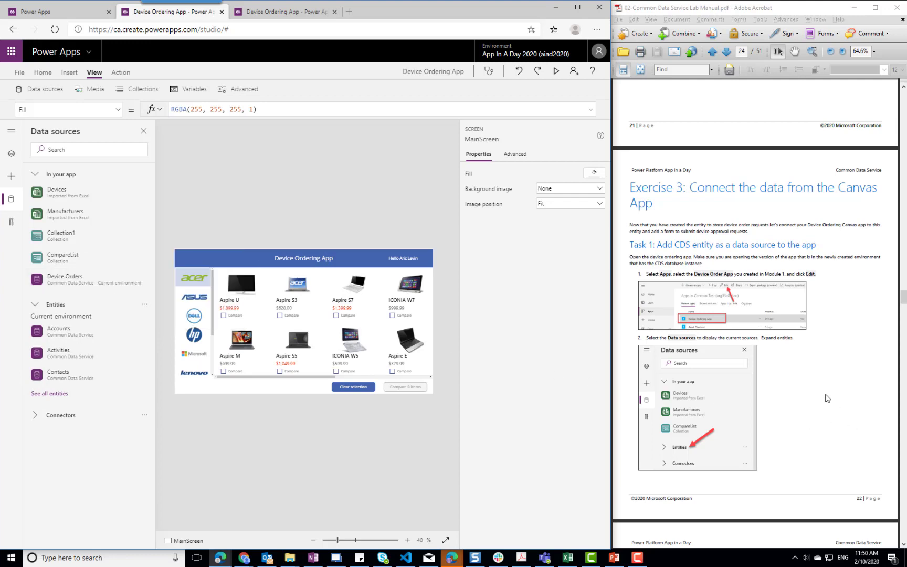
Follow the manual's Task 2 to mark Aspire U, Aspire S3 and Aspire S7 for comparison and open the compare screen
scroll(822, 395, "down", 5)
scroll(822, 395, "down", 4)
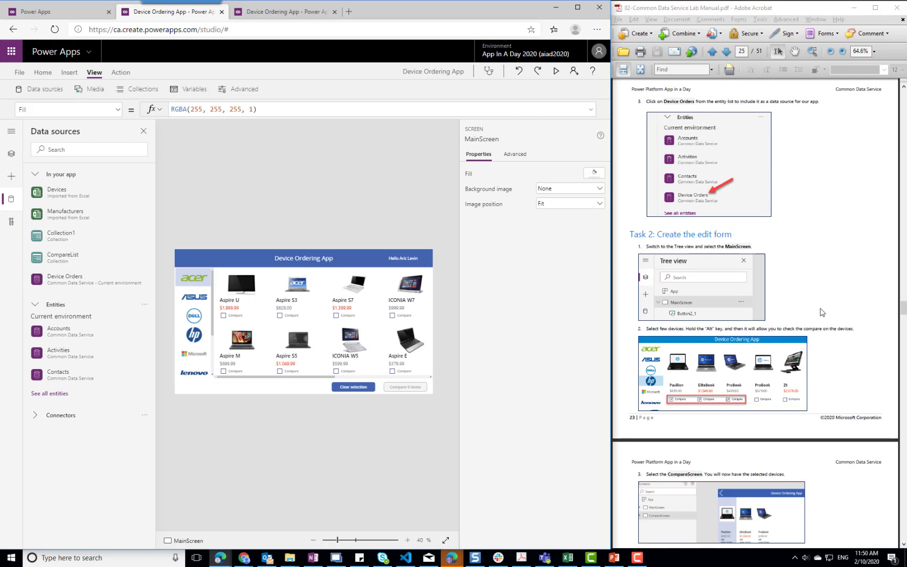
scroll(822, 272, "up", 2)
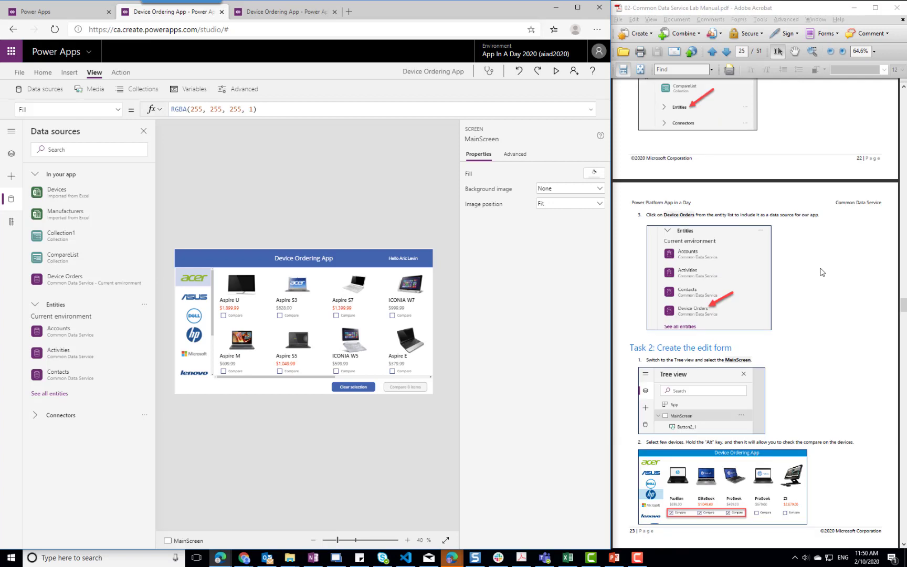
scroll(822, 272, "down", 2)
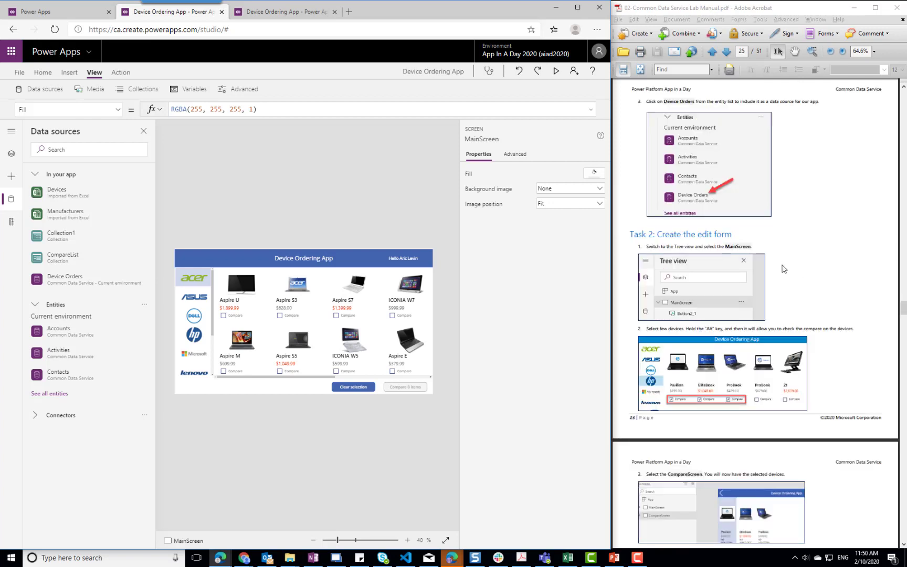
left_click(223, 314, "alt")
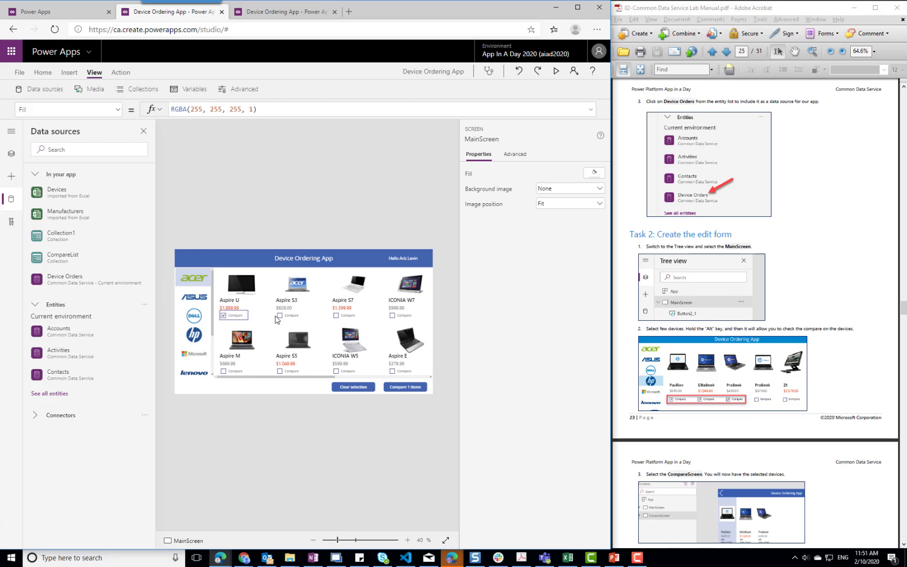
left_click(279, 315, "alt")
left_click(335, 316, "alt")
left_click(402, 390, "alt")
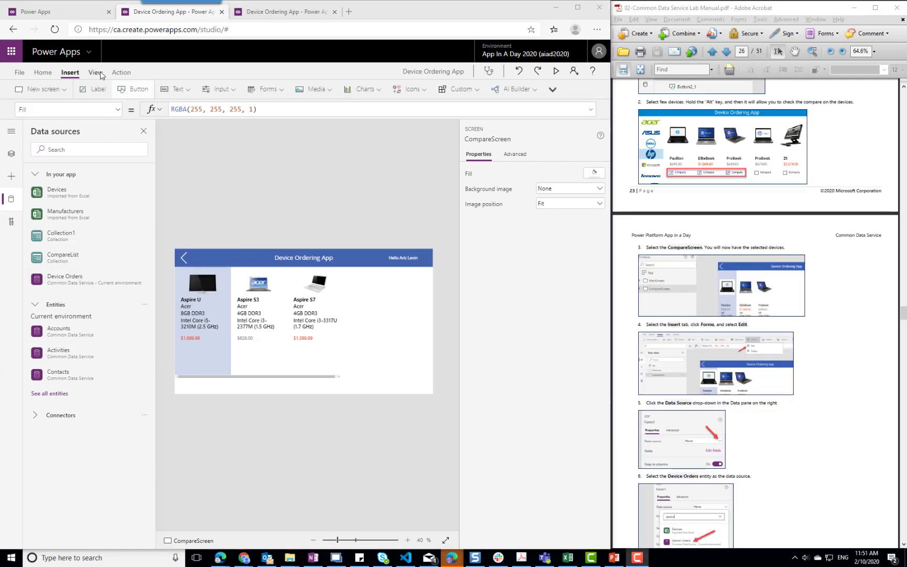
Insert an edit form on the CompareScreen
left_click(96, 73)
left_click(68, 75)
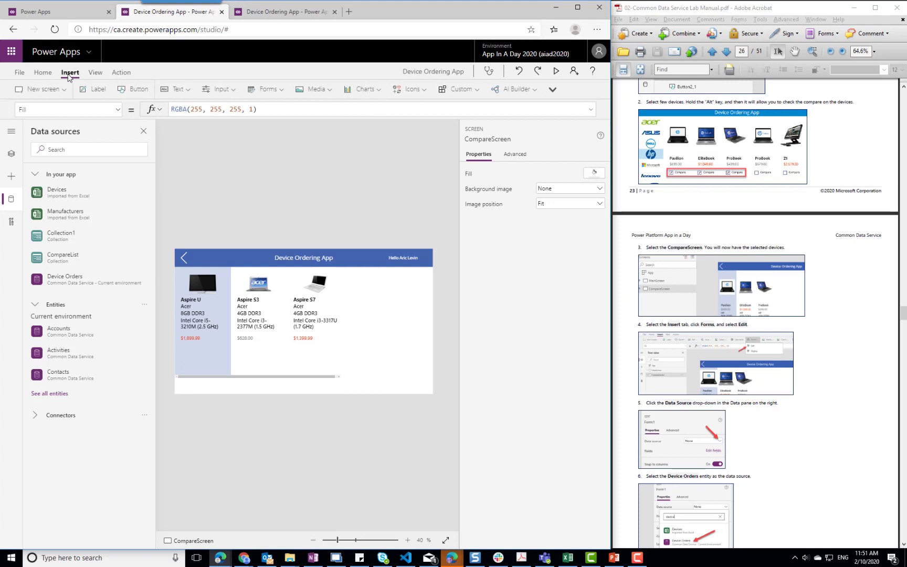
left_click(284, 91)
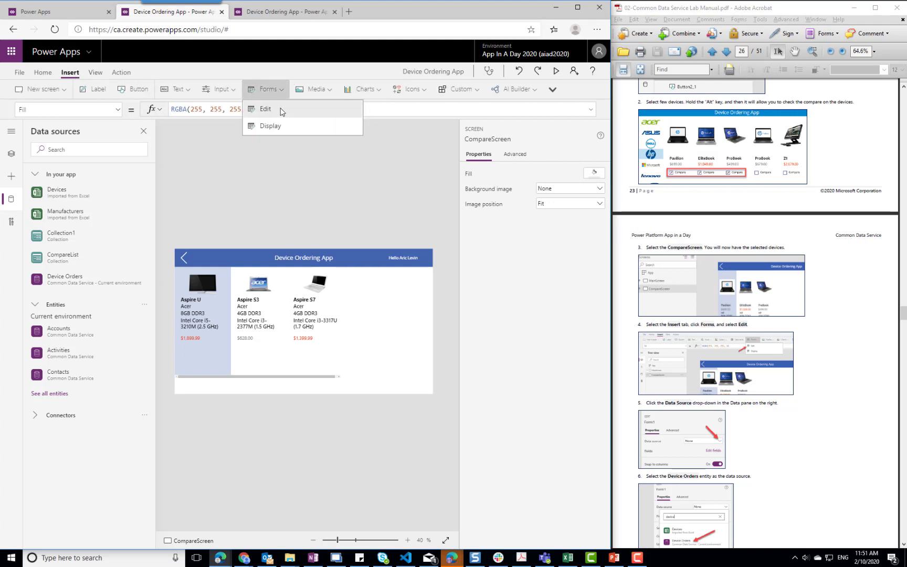
left_click(279, 110)
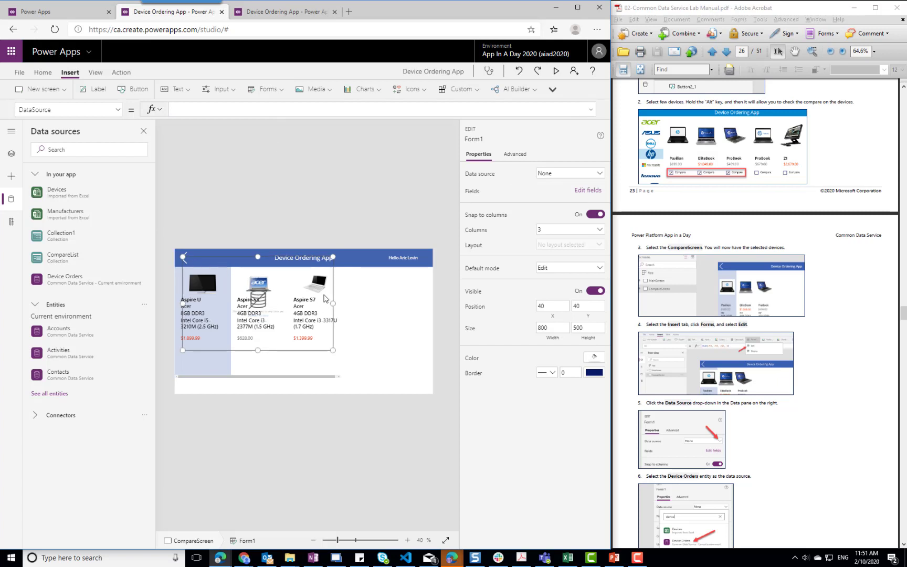
Resize the form to about 469 by 582 at position 892, 100, filling the empty area beside the compared devices below the header
left_click(376, 353)
left_click(216, 263)
left_click_drag(330, 303, 434, 302)
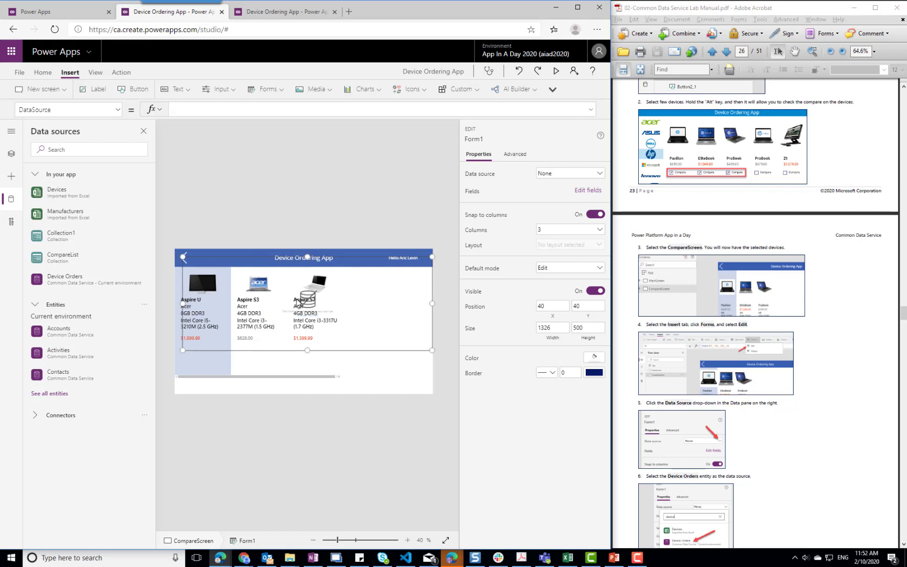
left_click_drag(181, 303, 343, 296)
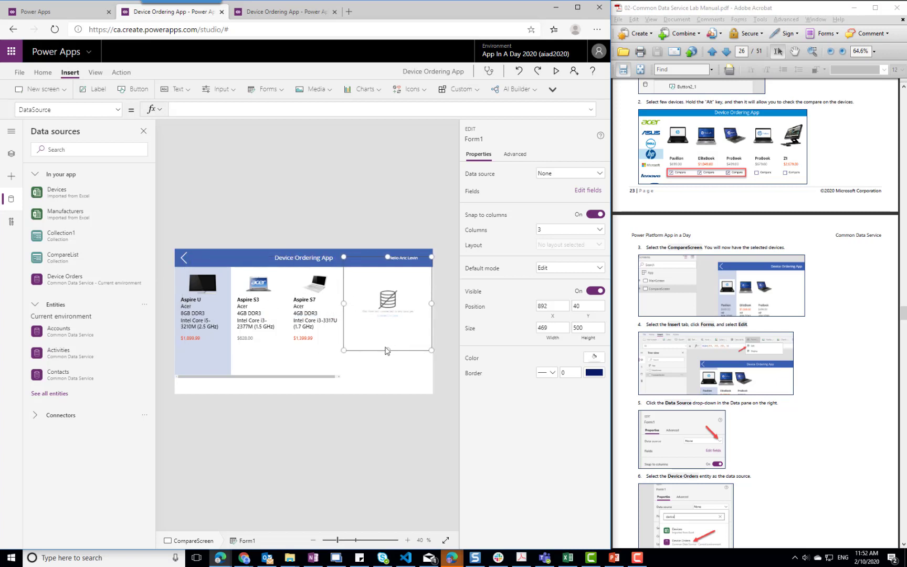
left_click_drag(389, 350, 389, 377)
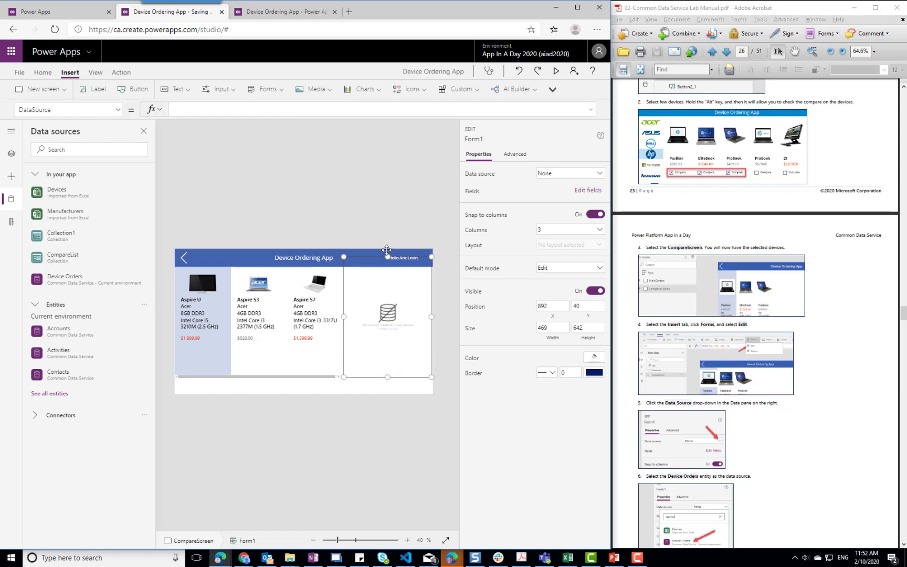
left_click_drag(388, 256, 387, 268)
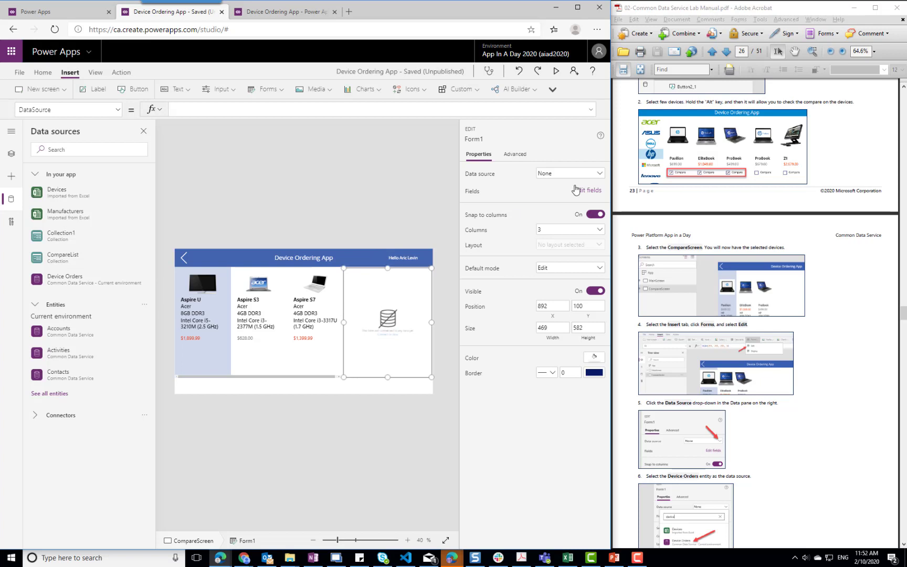
Set the form's data source to Device Orders and read the manual's instructions for editing the form fields
left_click(601, 176)
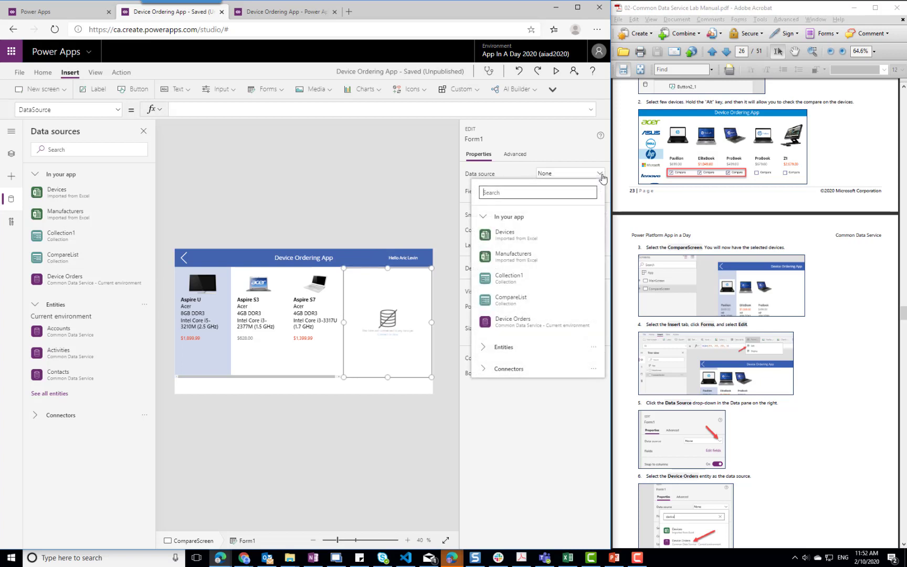
left_click(522, 321)
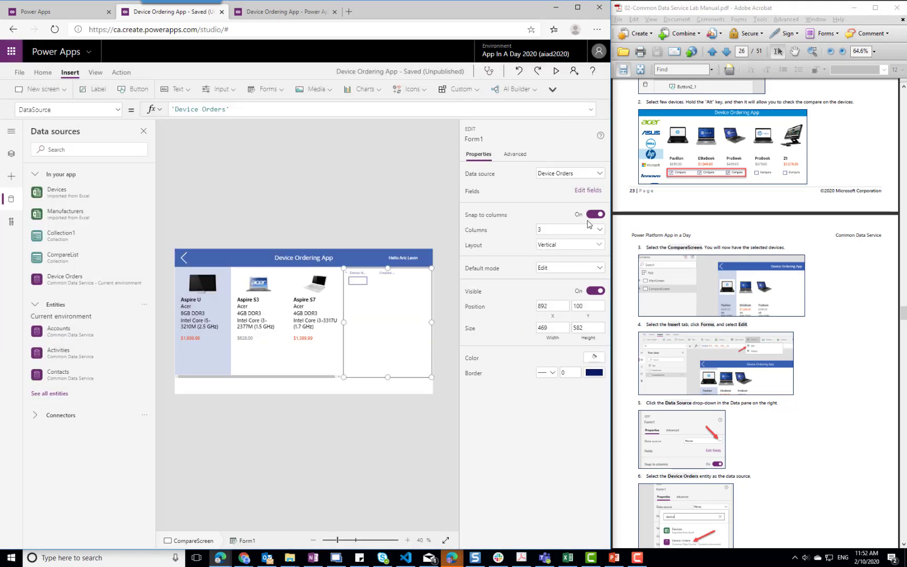
left_click(823, 416)
scroll(824, 409, "down", 4)
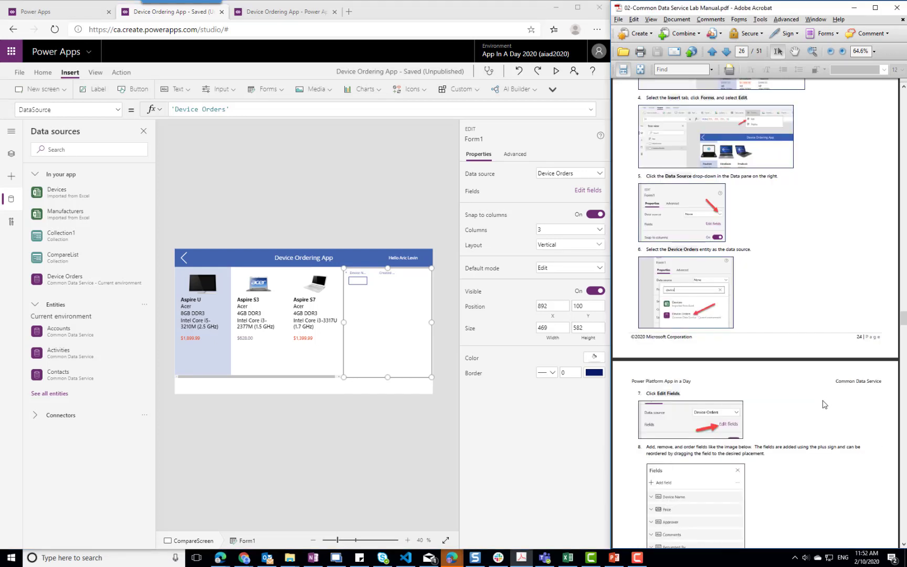
scroll(823, 404, "down", 2)
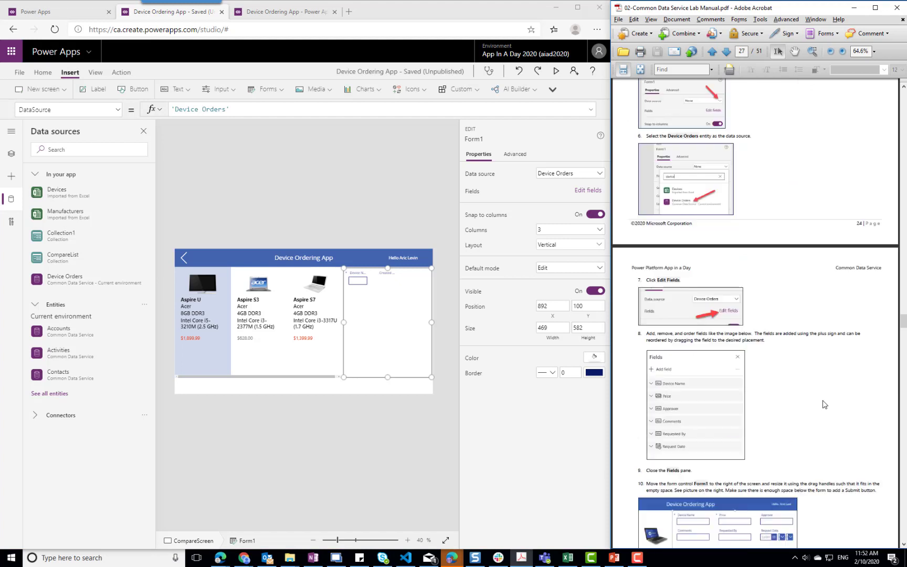
Remove the Created On field from the form's fields
left_click(588, 190)
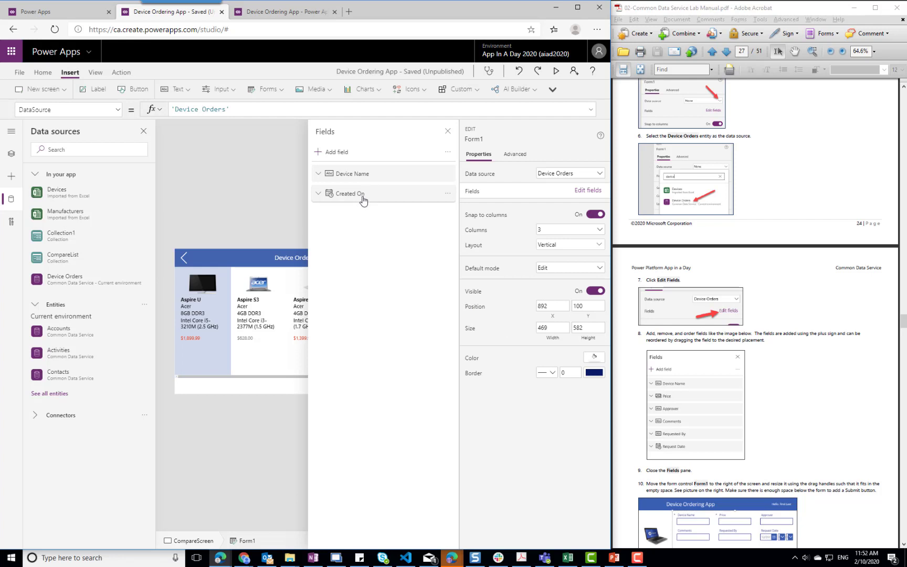
left_click(449, 199)
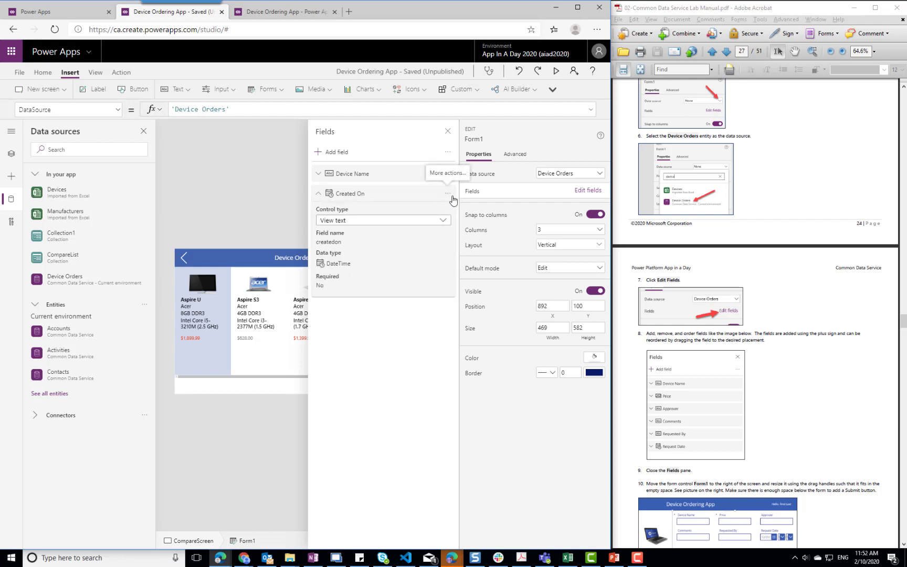
left_click(449, 194)
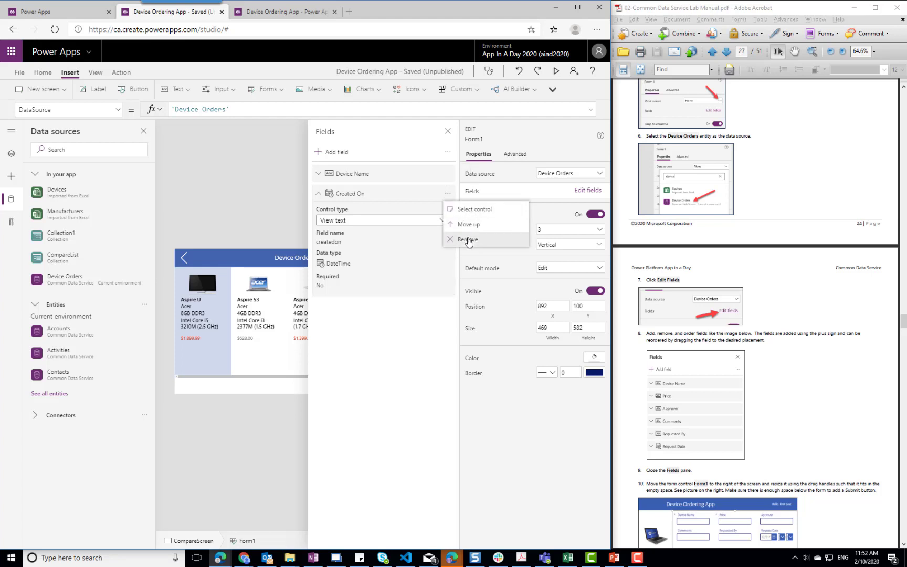
left_click(374, 232)
Add the Price, Approver, Requested By and Request Date fields to the form and save the app
left_click(338, 153)
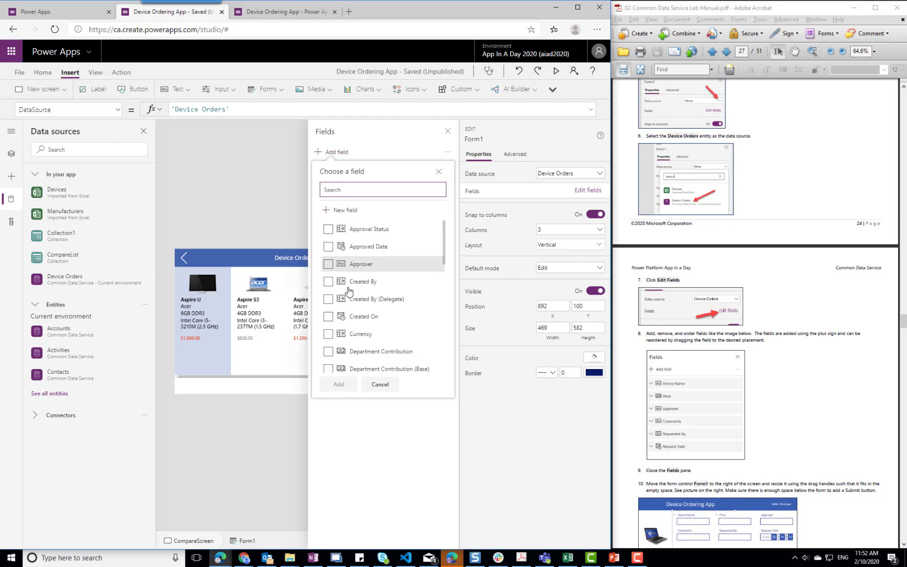
scroll(356, 334, "down", 5)
left_click(328, 349)
scroll(368, 299, "up", 5)
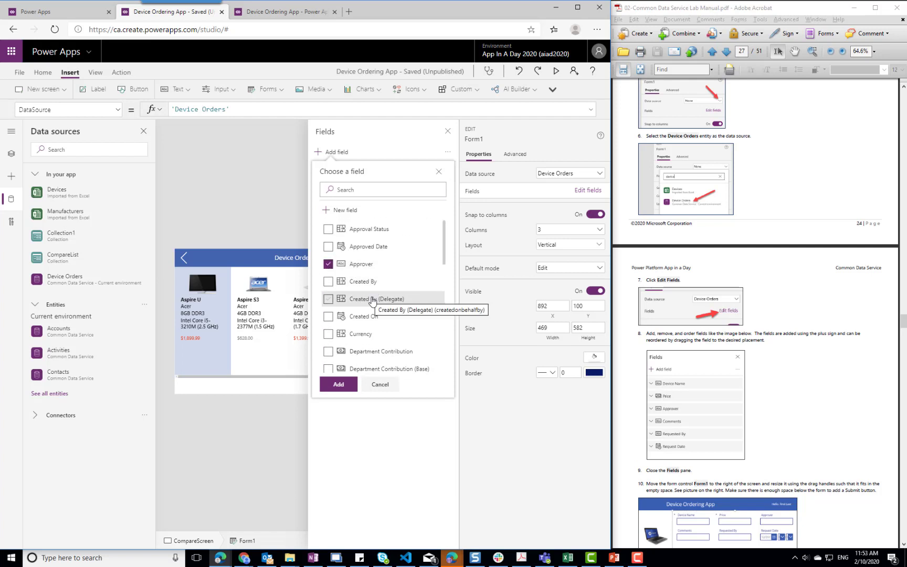
scroll(372, 301, "down", 6)
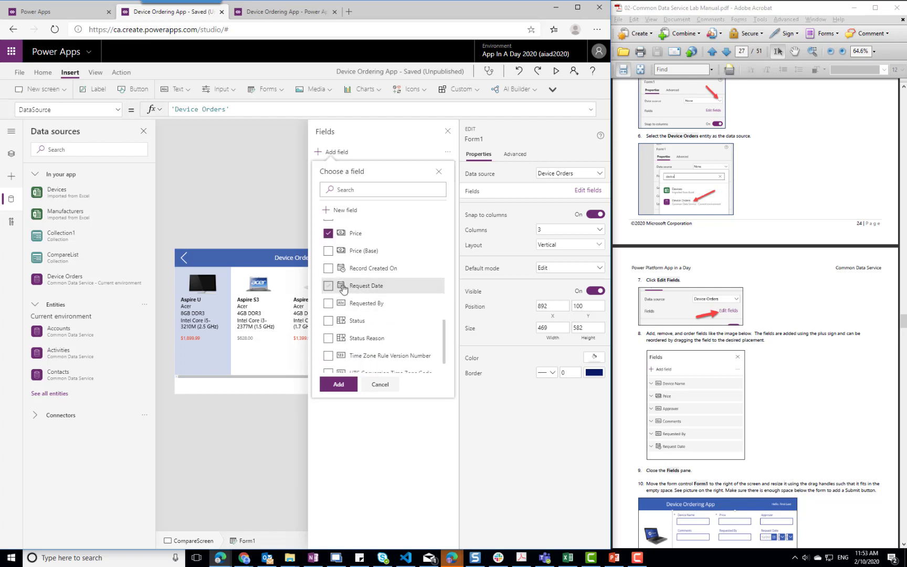
left_click(328, 304)
left_click(328, 286)
scroll(386, 290, "up", 6)
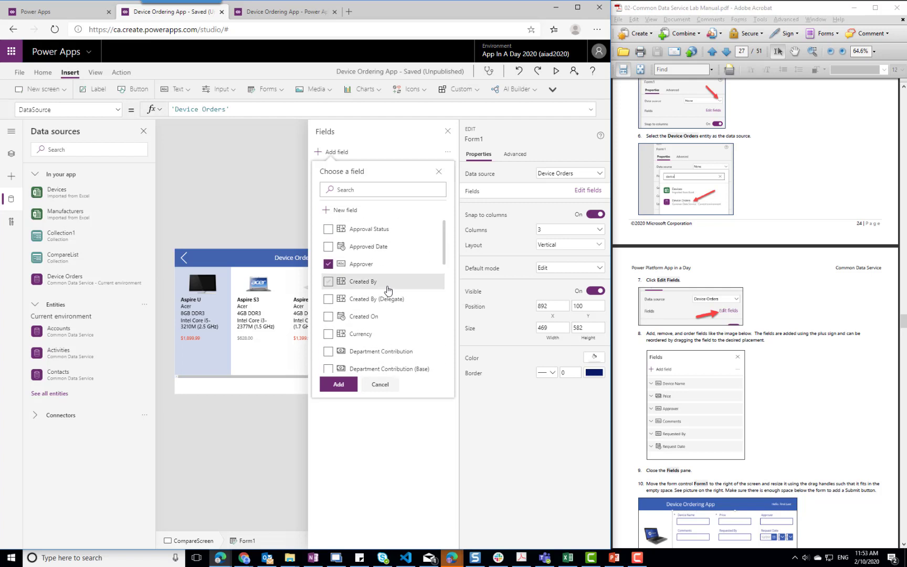
left_click(338, 383)
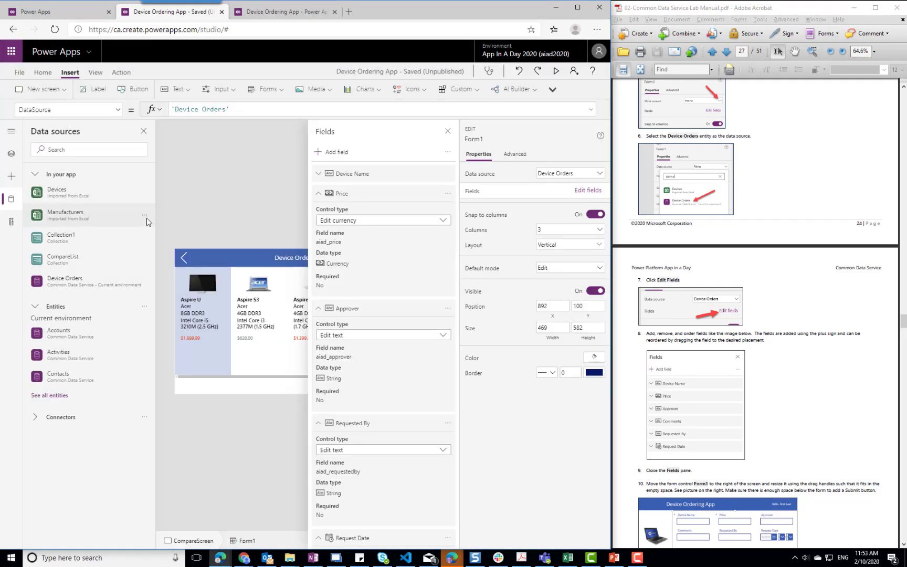
left_click(21, 74)
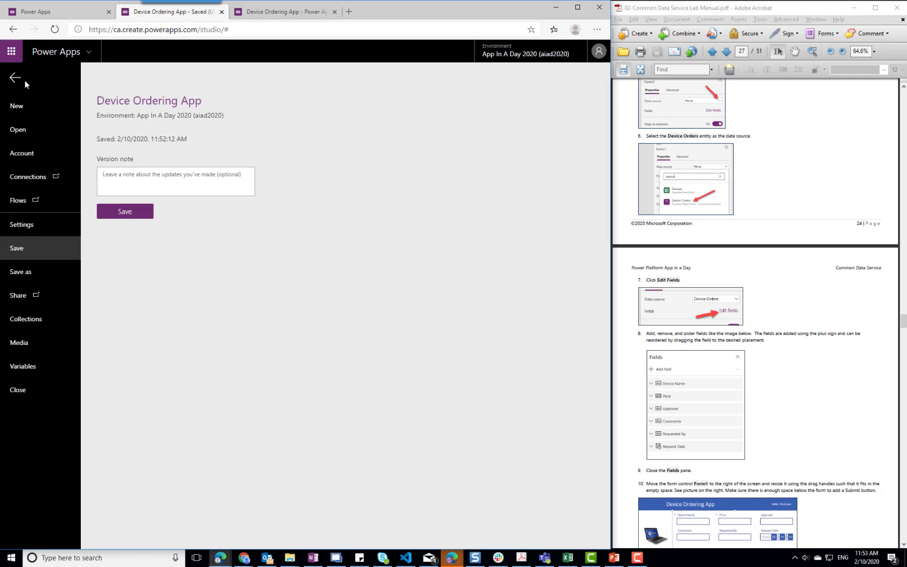
left_click(127, 212)
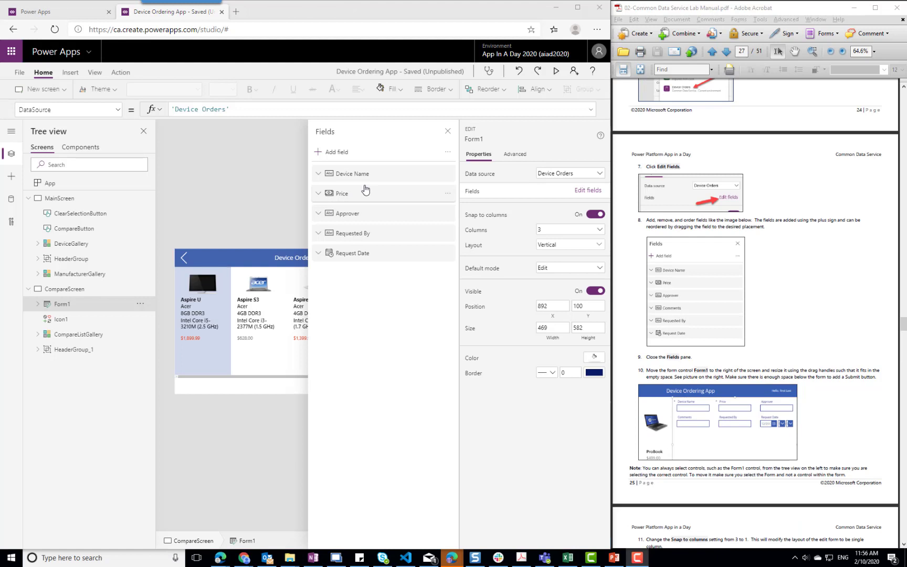
Add the Comments field to the form
left_click(338, 152)
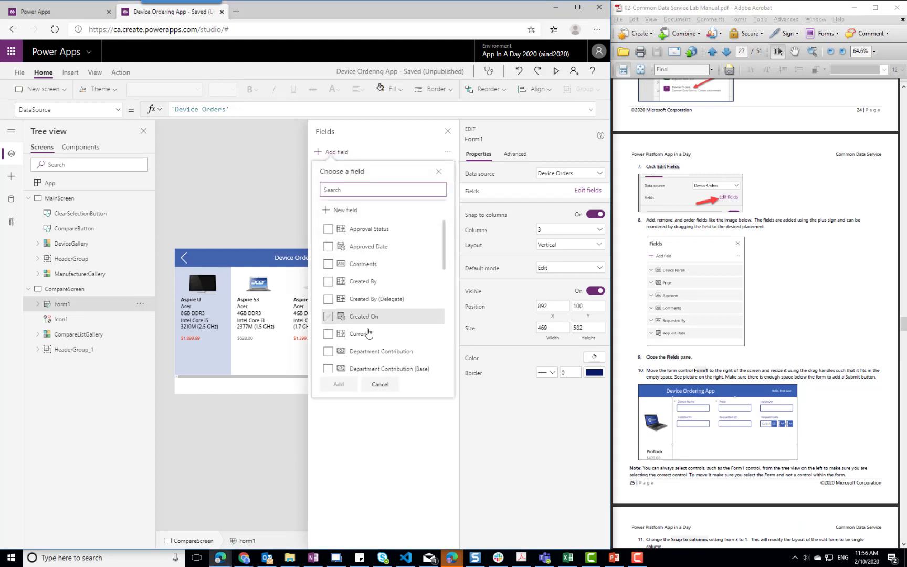
scroll(387, 317, "down", 3)
scroll(388, 317, "up", 3)
left_click(329, 264)
left_click(339, 385)
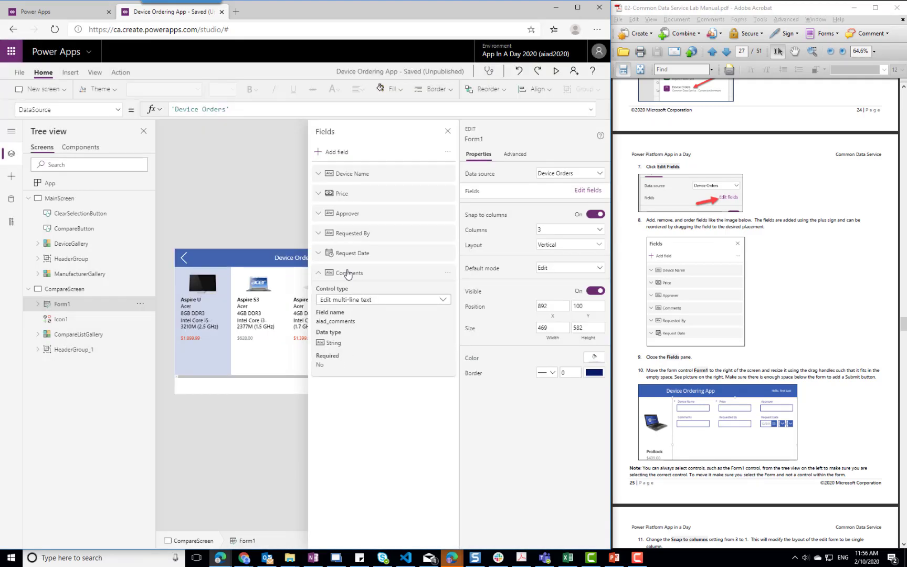
Move the Comments field between Approver and Requested By, collapse its details, and close the form's field list
left_click_drag(355, 273, 354, 225)
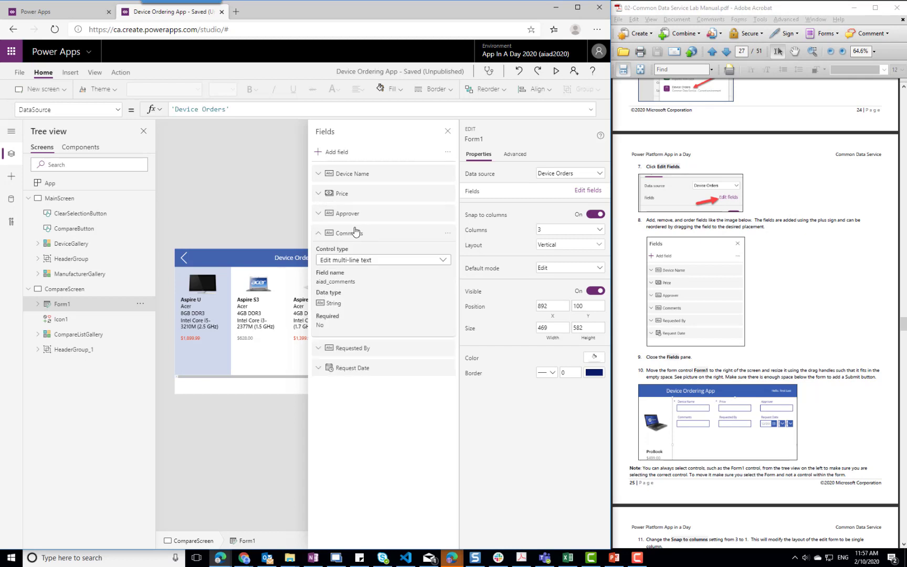
left_click(347, 256)
left_click(412, 247)
left_click(425, 235)
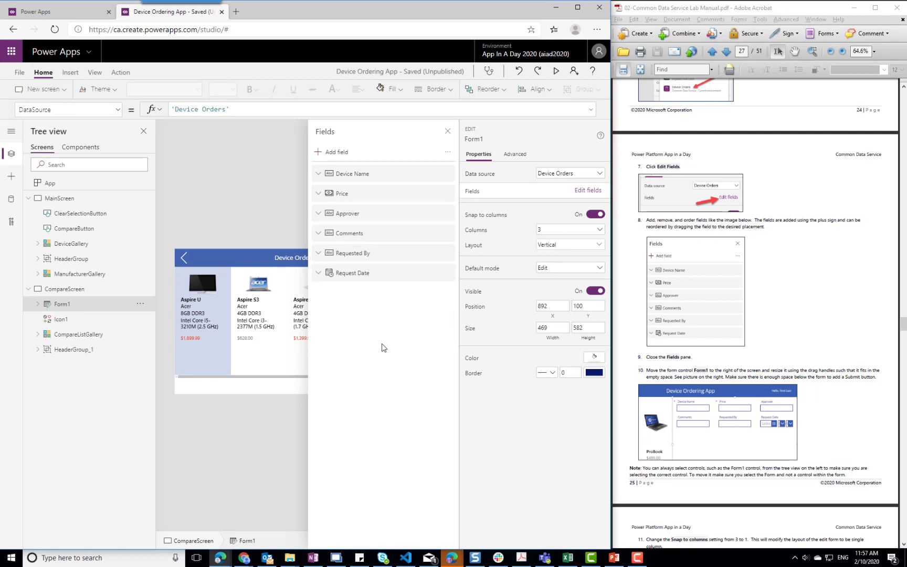
left_click(448, 130)
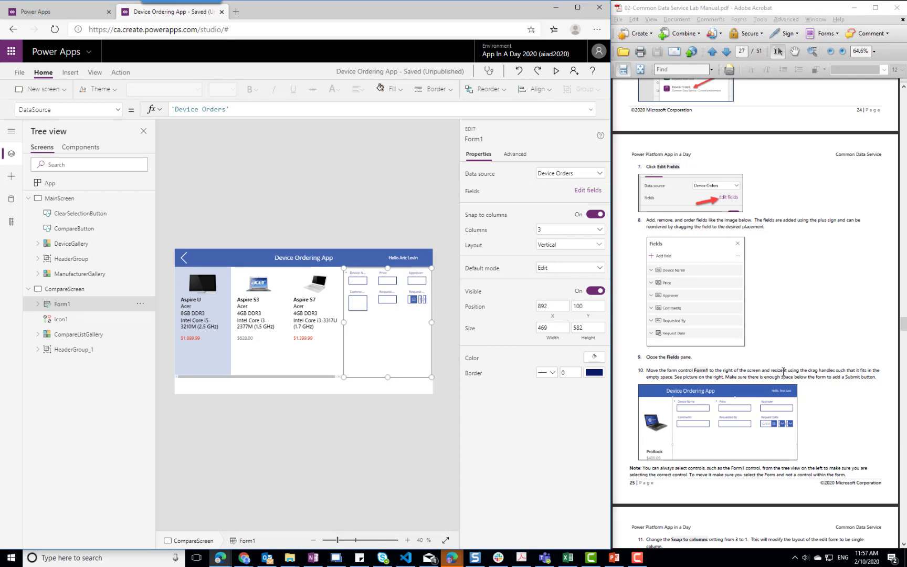
Set the form to 1 column and extend its lower edge to a height of about 662
scroll(795, 352, "down", 5)
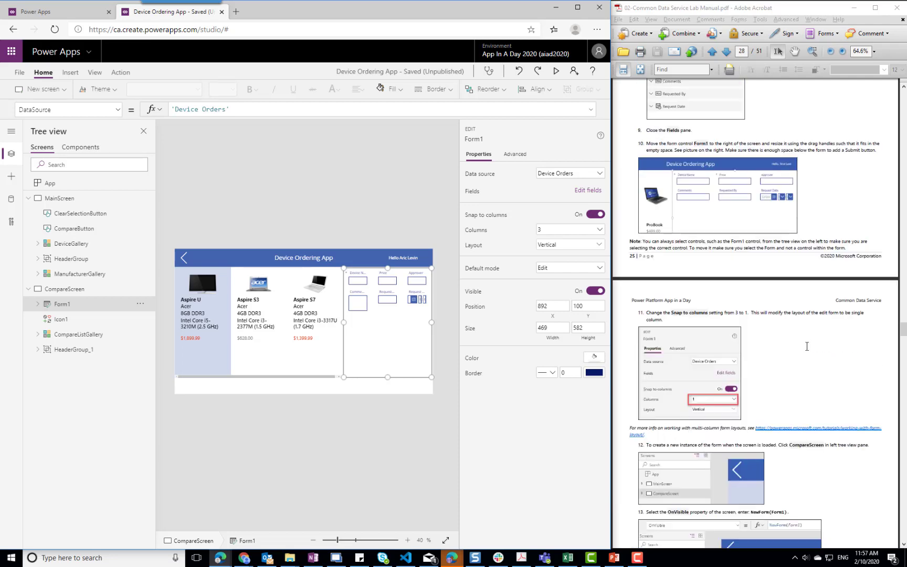
scroll(809, 351, "down", 5)
scroll(808, 351, "down", 3)
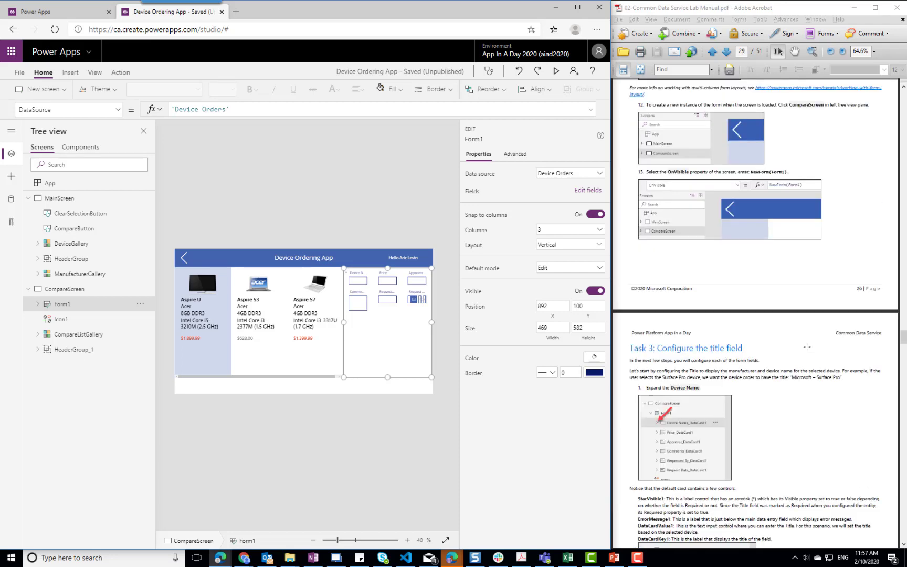
scroll(808, 350, "up", 12)
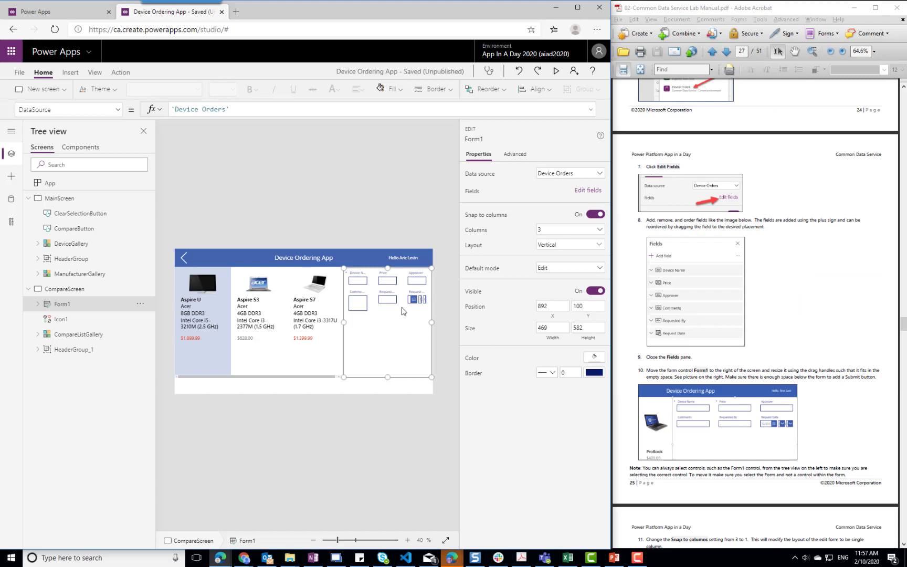
left_click(360, 287)
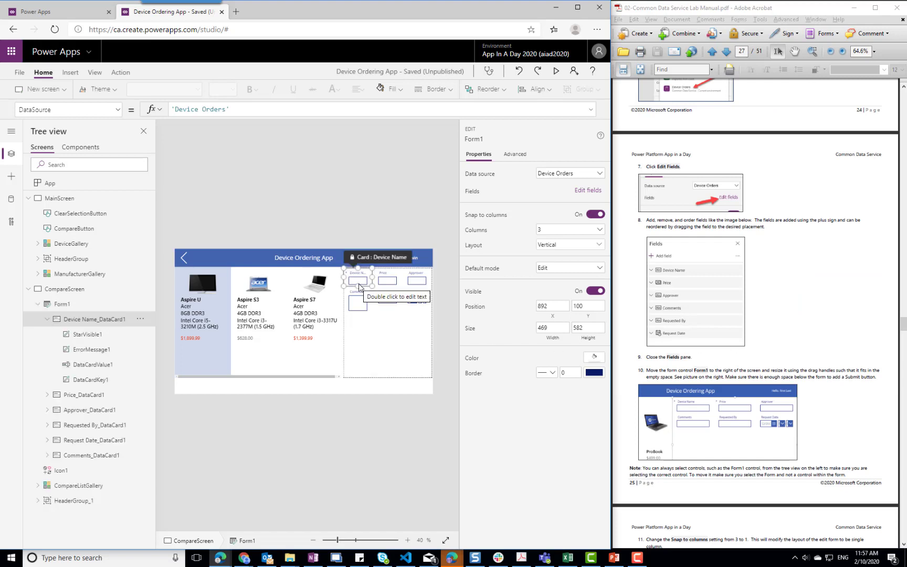
left_click(394, 329)
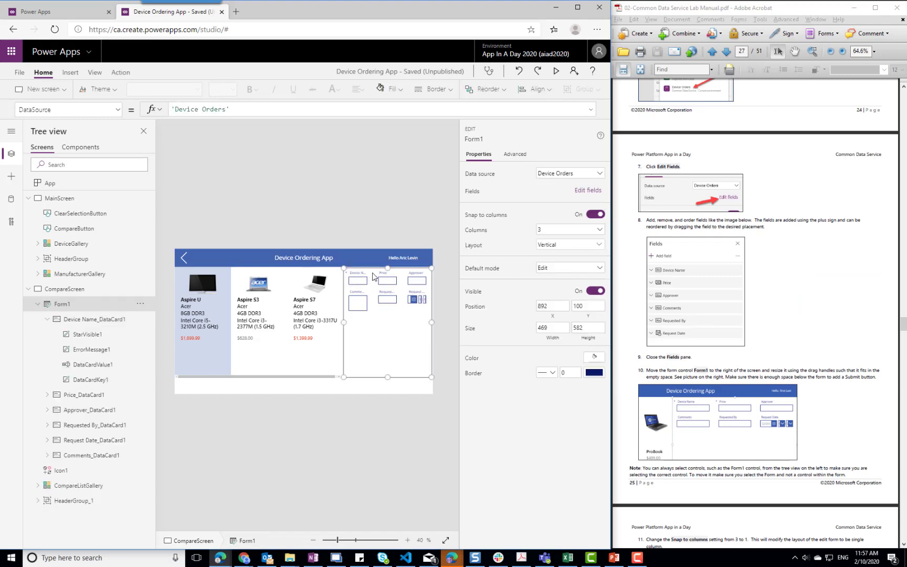
left_click(588, 231)
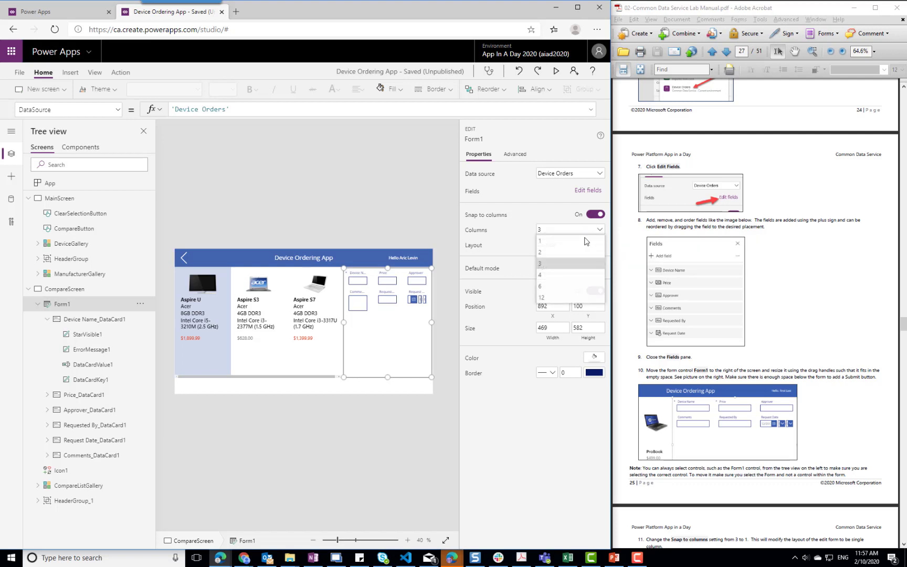
left_click(549, 246)
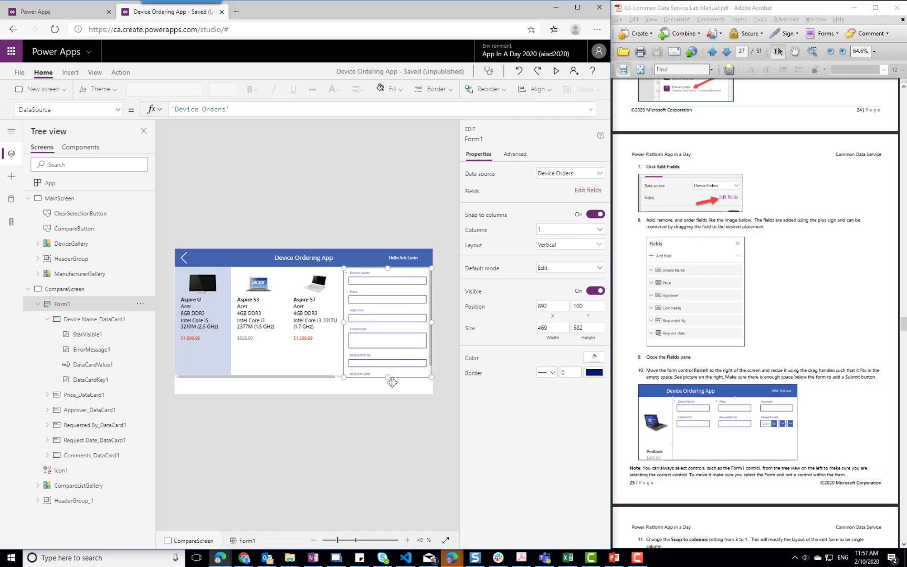
left_click_drag(388, 377, 389, 392)
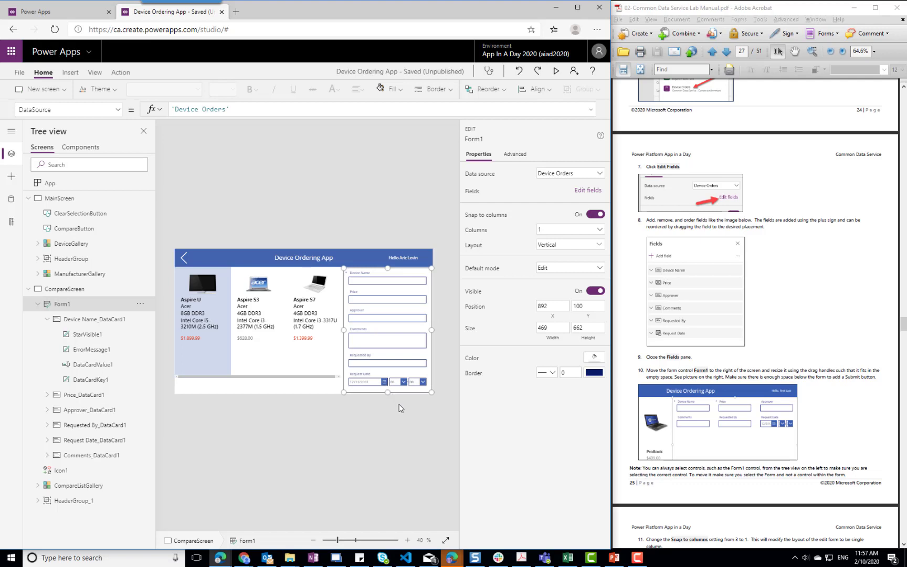
left_click(305, 388)
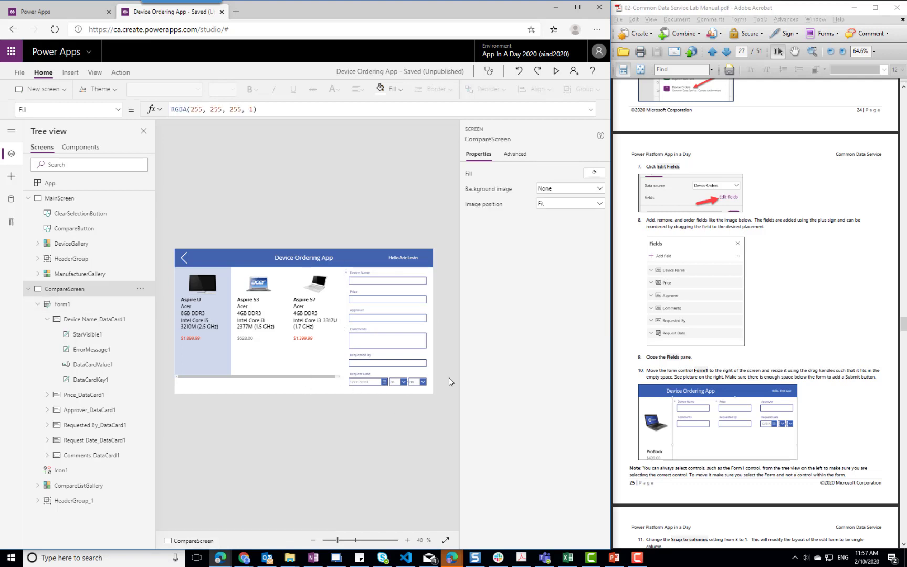
Read the manual's instructions for creating a new form instance through the CompareScreen's OnVisible property
left_click(834, 371)
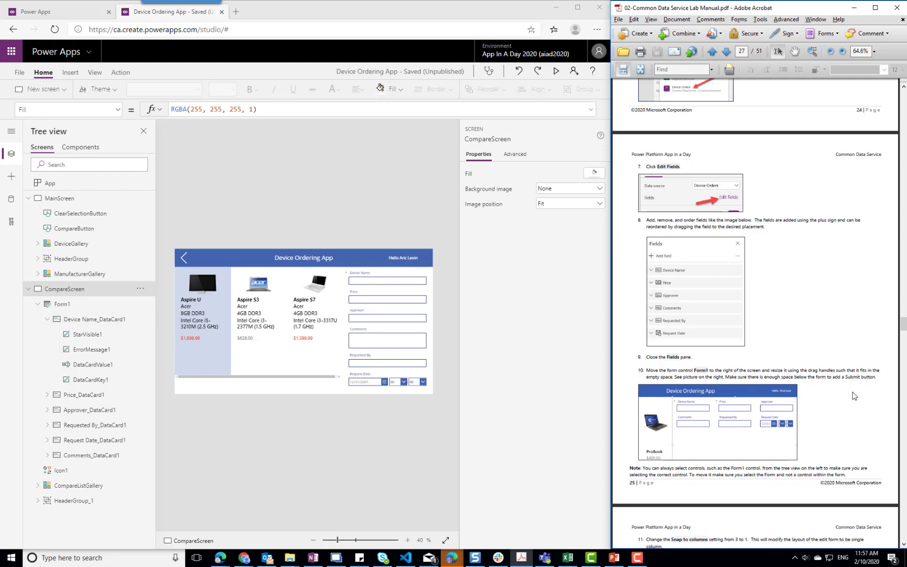
scroll(817, 379, "down", 4)
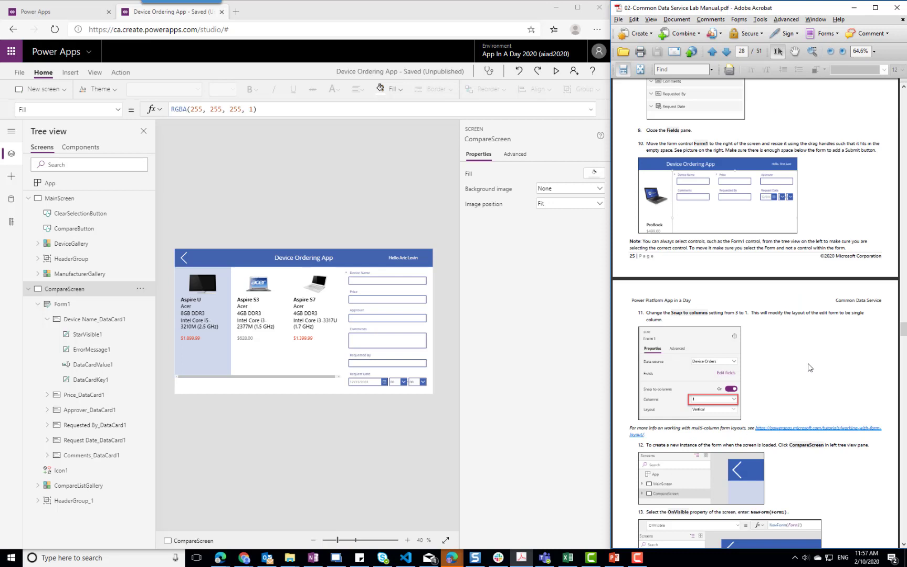
scroll(809, 367, "down", 2)
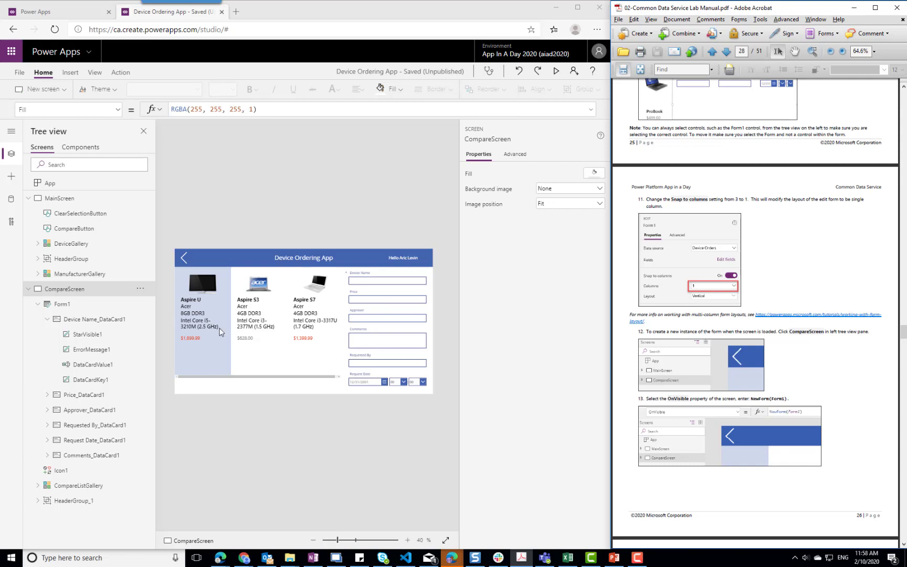
left_click(205, 323)
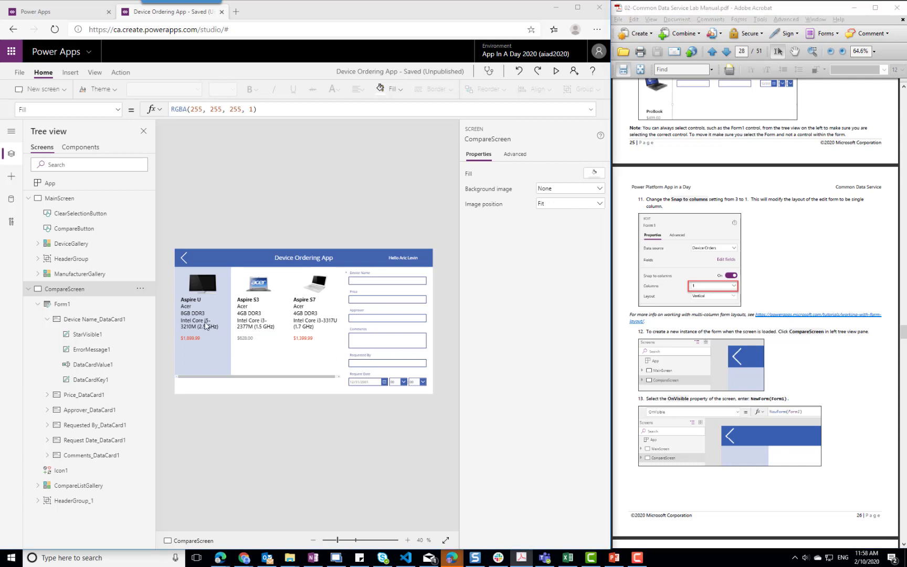
left_click(203, 364)
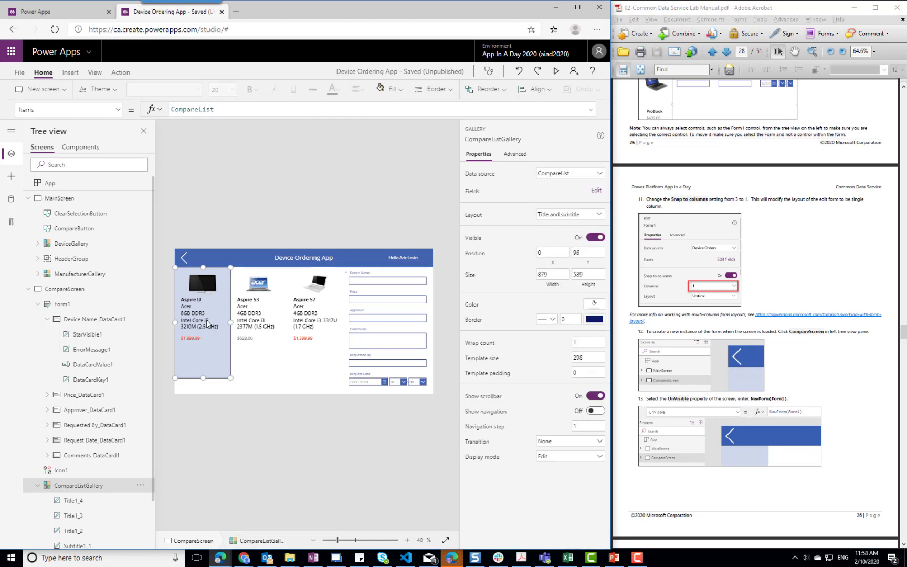
left_click(118, 112)
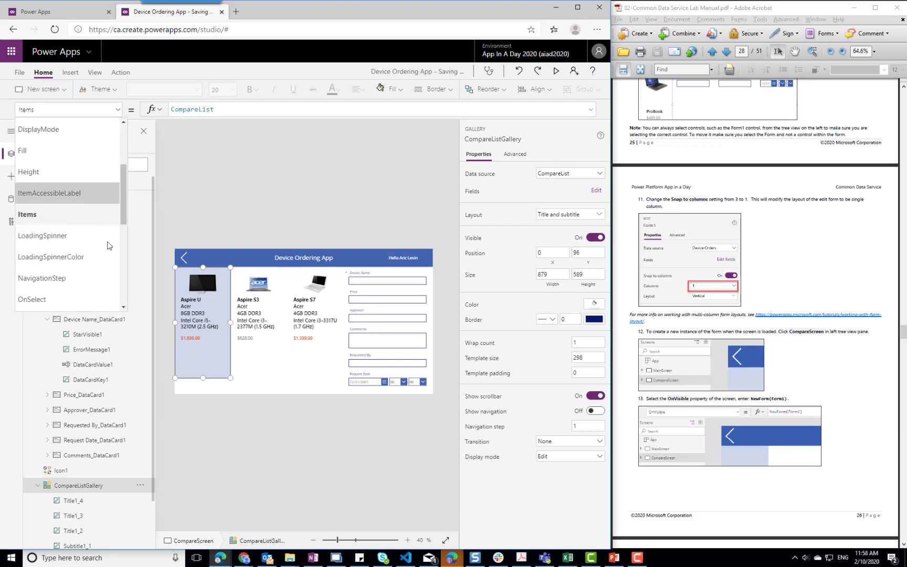
scroll(122, 293, "down", 3)
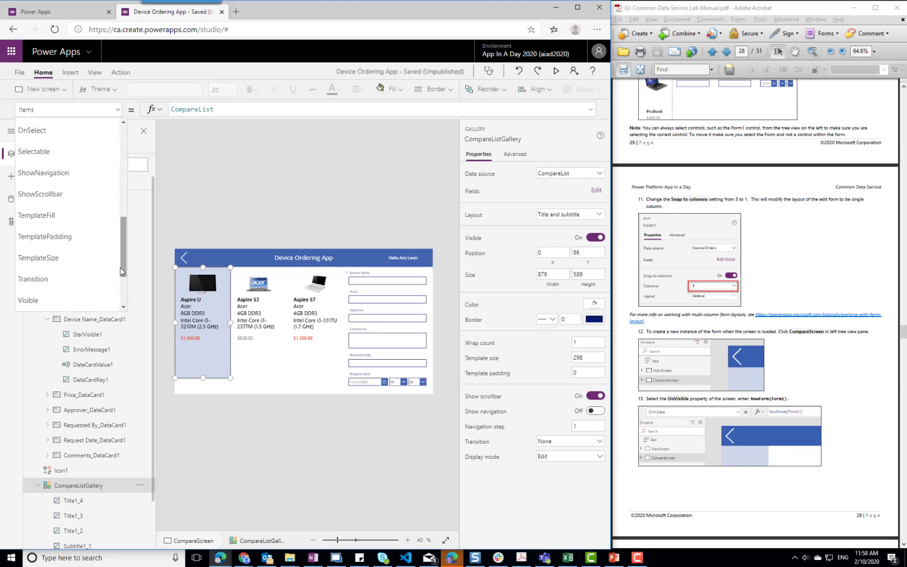
scroll(119, 232, "up", 2)
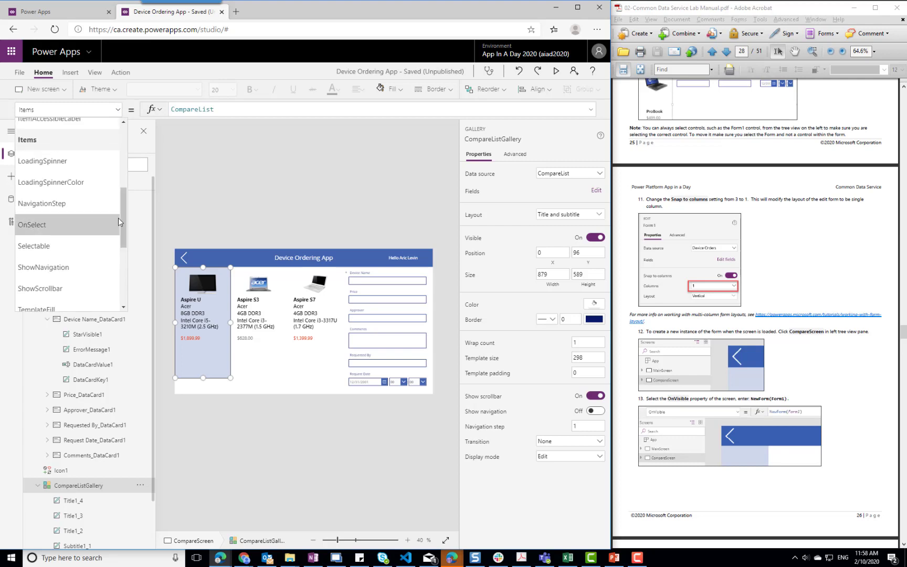
left_click(298, 369)
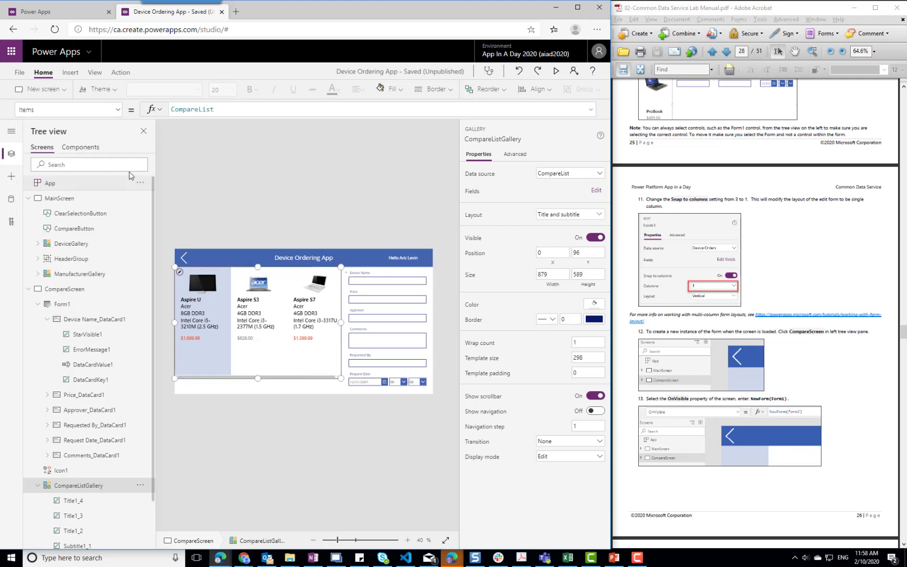
left_click(92, 109)
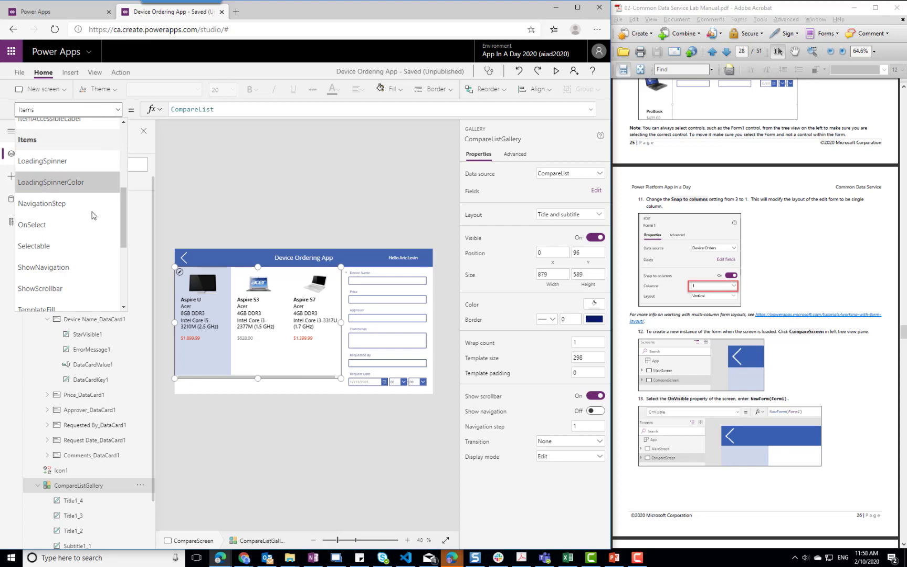
scroll(98, 259, "down", 3)
scroll(98, 261, "up", 3)
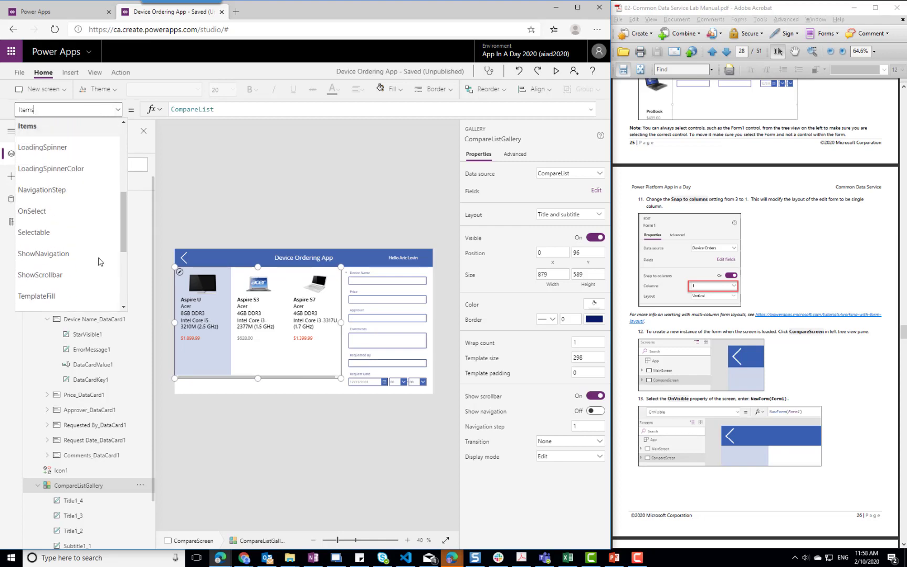
scroll(98, 257, "up", 2)
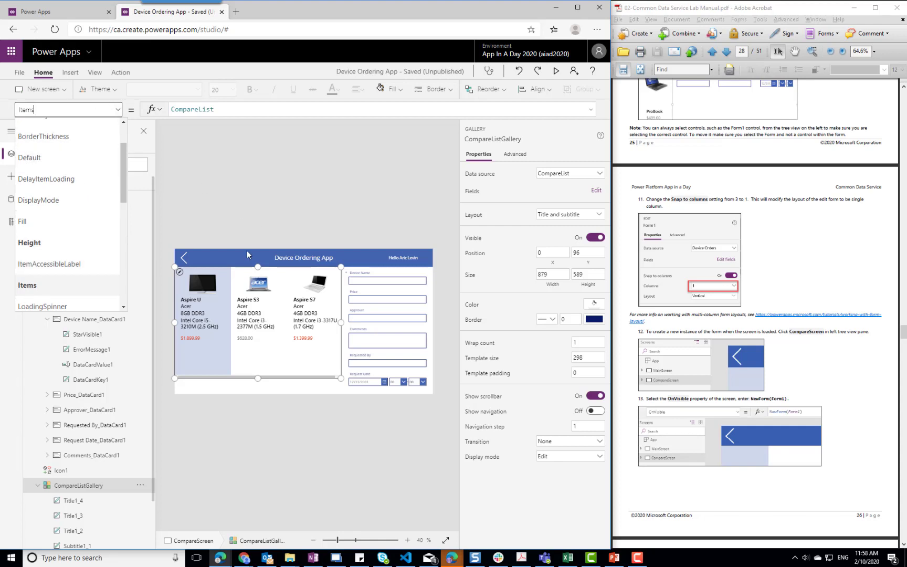
left_click(225, 304)
left_click(228, 356)
left_click(120, 73)
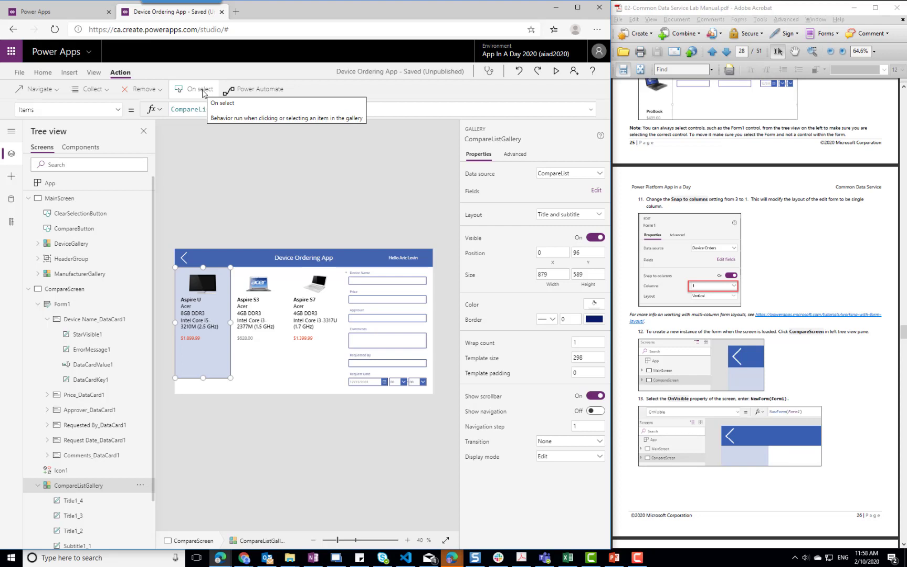
left_click(232, 393)
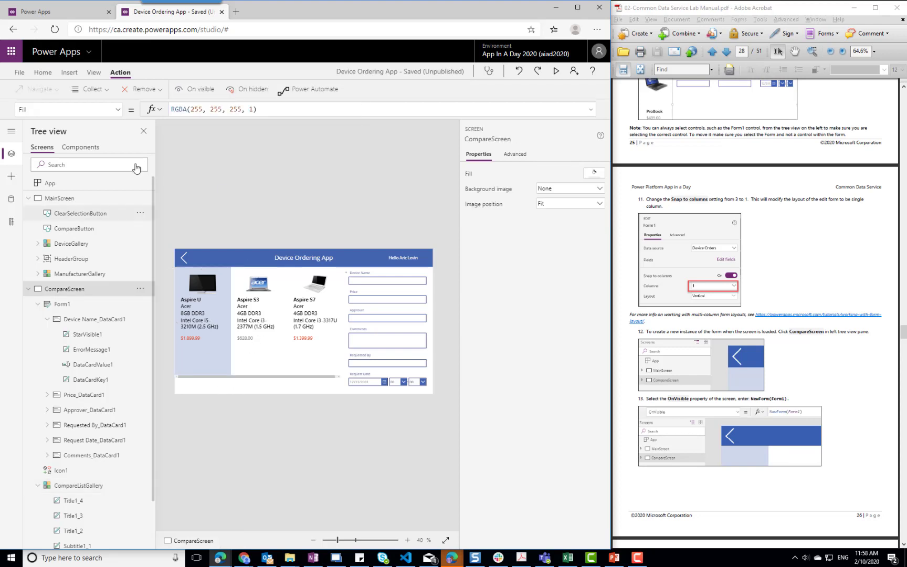
Set the CompareScreen's OnVisible property to NewForm(Form1)
left_click(116, 109)
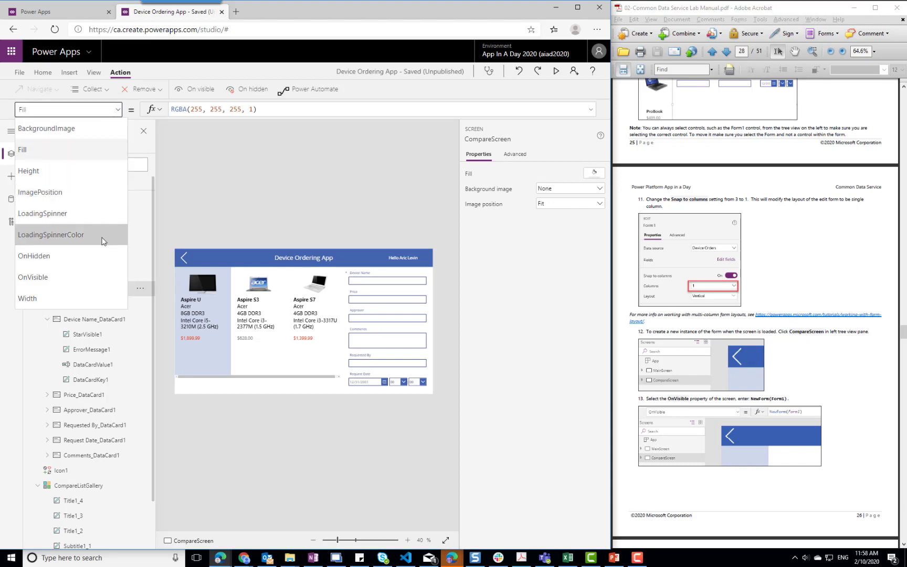
left_click(63, 276)
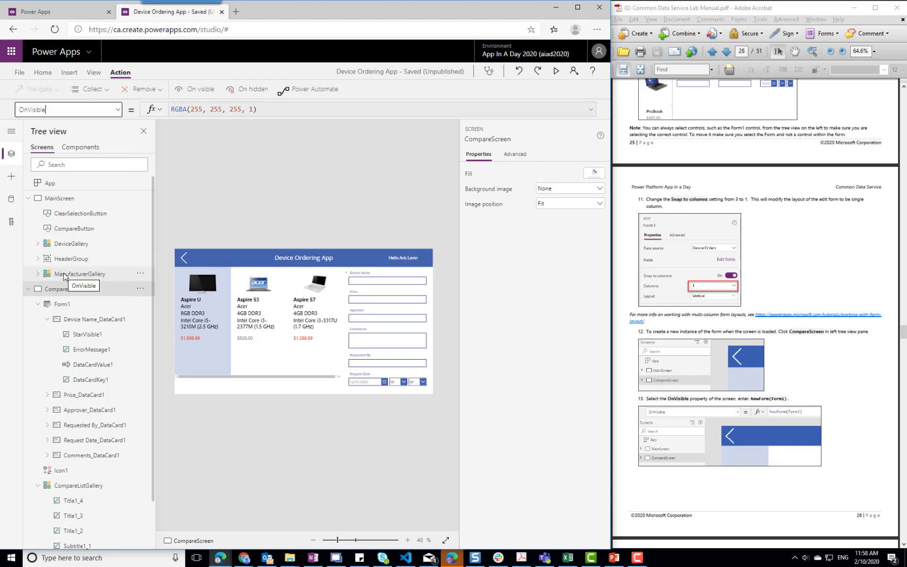
left_click(246, 111)
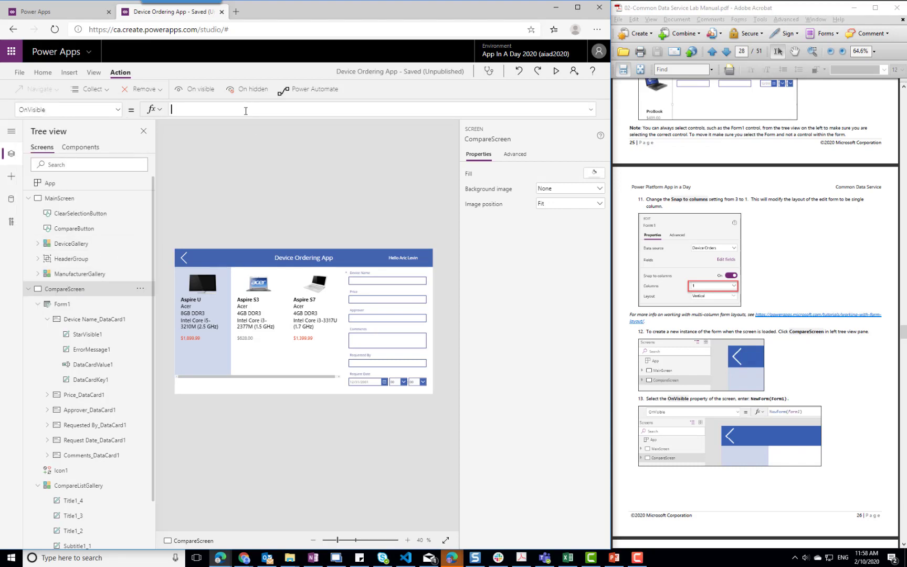
type("NewFo")
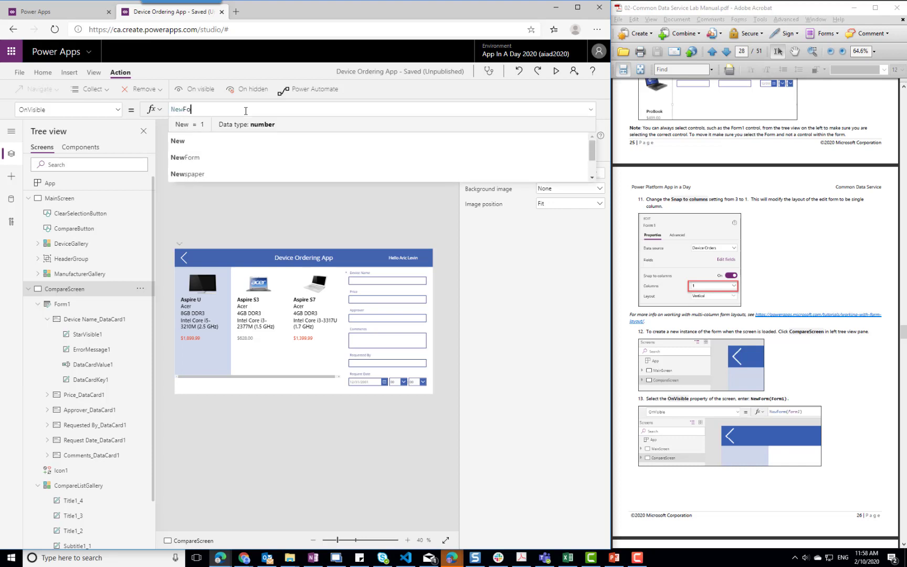
type("rm(F")
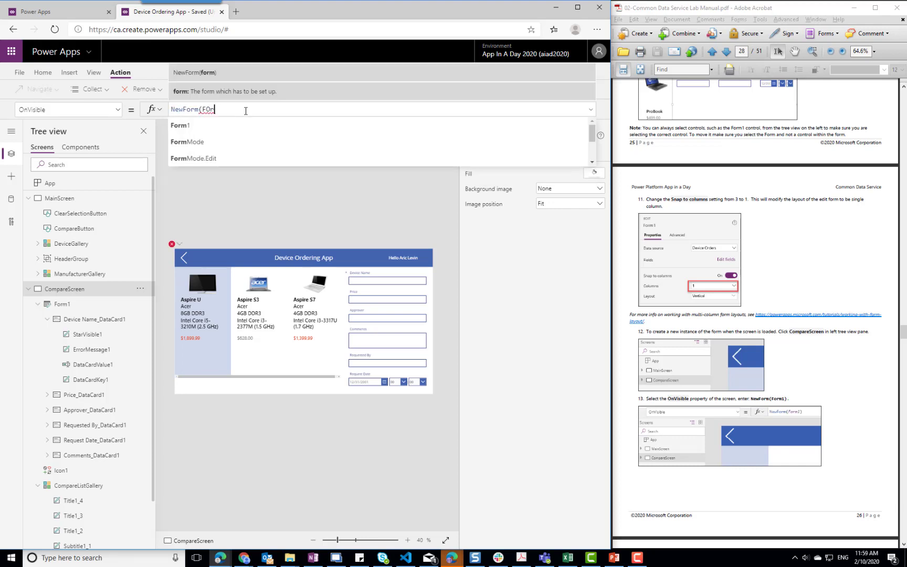
type("orm1)")
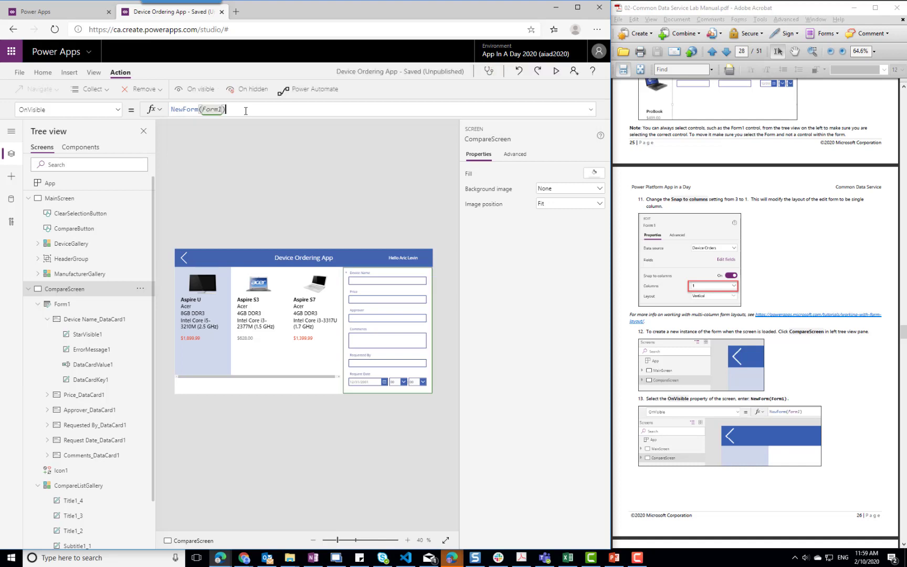
left_click(307, 182)
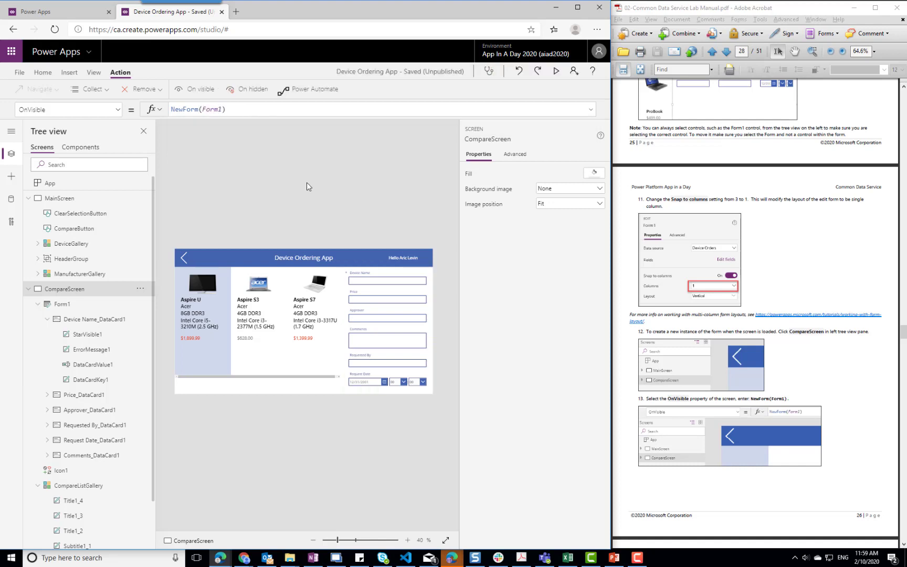
Select Form1 under the CompareScreen and open its list of available actions
left_click(64, 305)
right_click(64, 305)
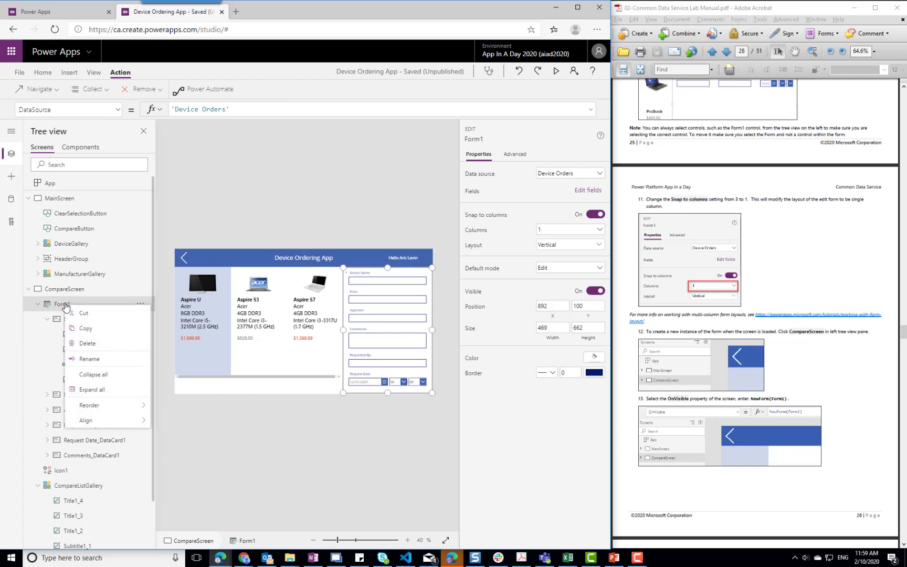
Rename Form1 as DeviceOrderForm and set CompareScreen's OnVisible property to NewForm(DeviceOrderForm)
left_click(103, 360)
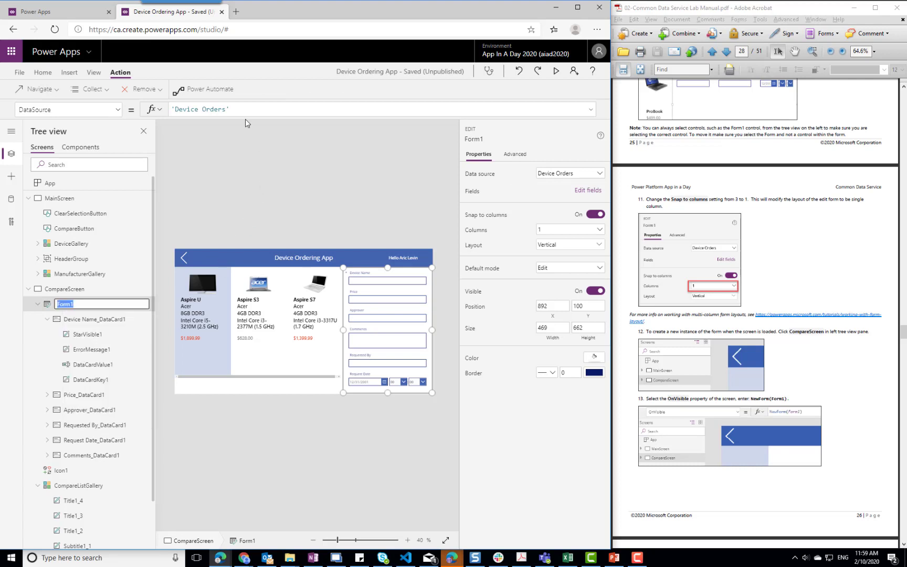
type("DeviceOrderForm)")
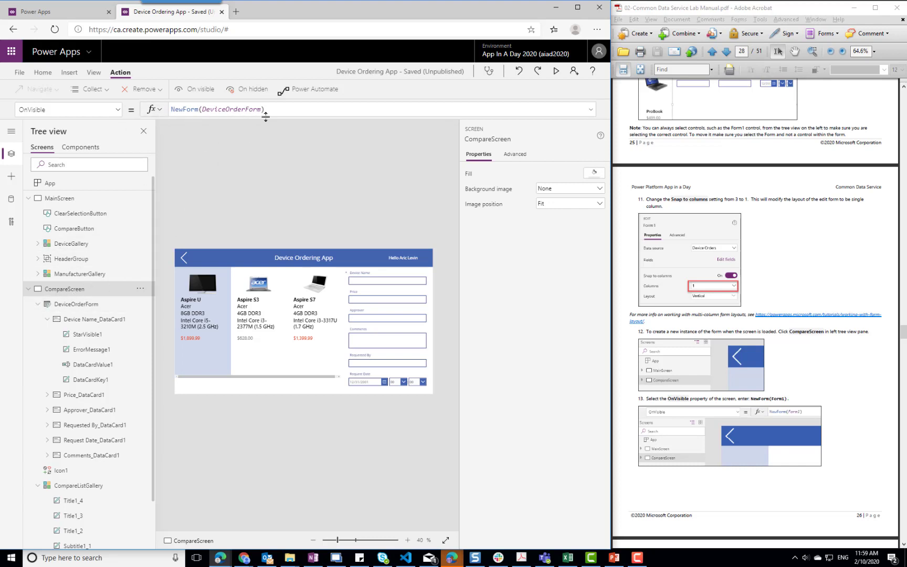
Read Task 3 in the Acrobat lab manual and inspect the Device Name card's star, error message, value and key controls
left_click(842, 400)
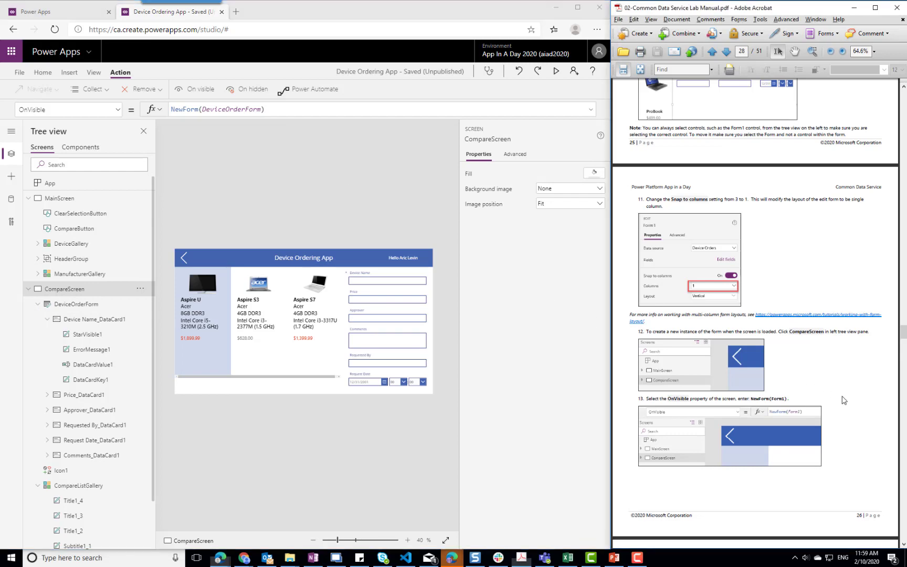
scroll(843, 400, "down", 8)
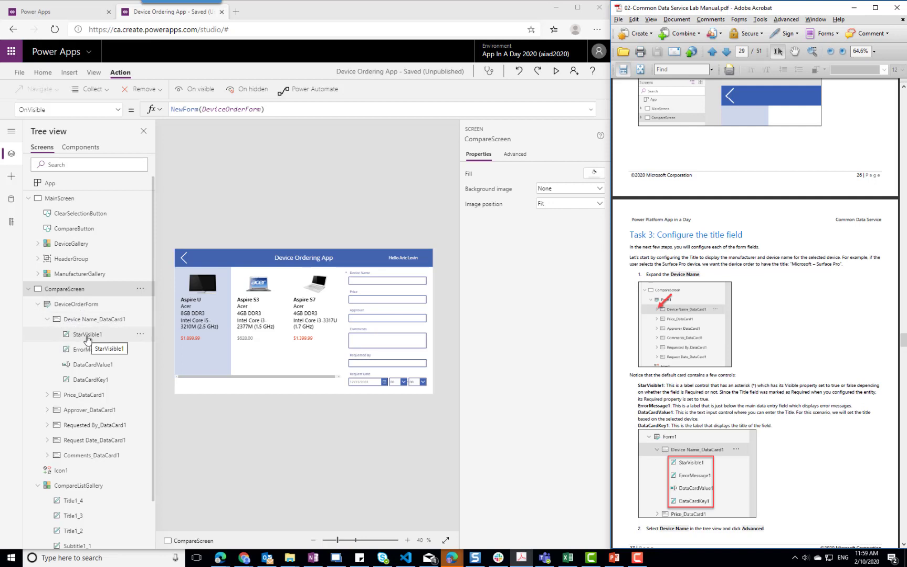
left_click(87, 336)
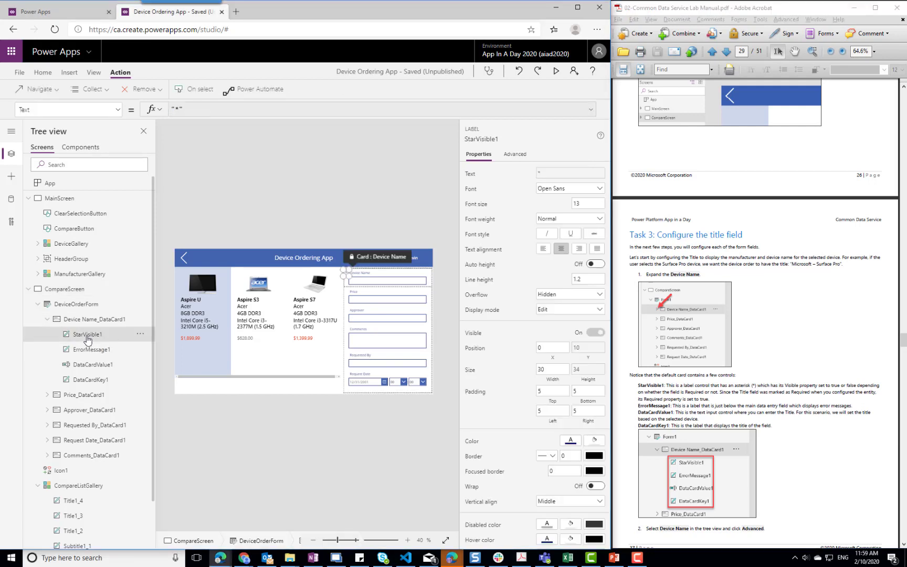
left_click(88, 350)
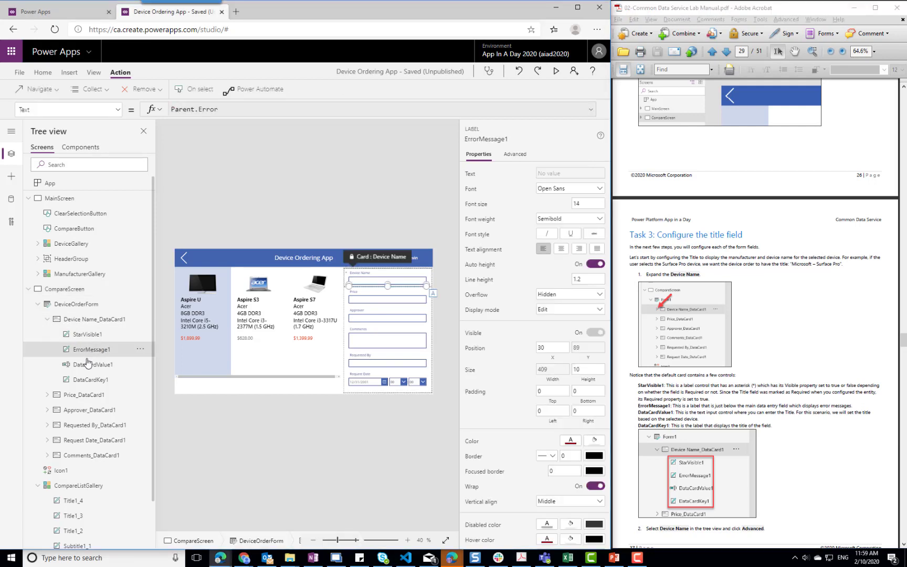
left_click(87, 368)
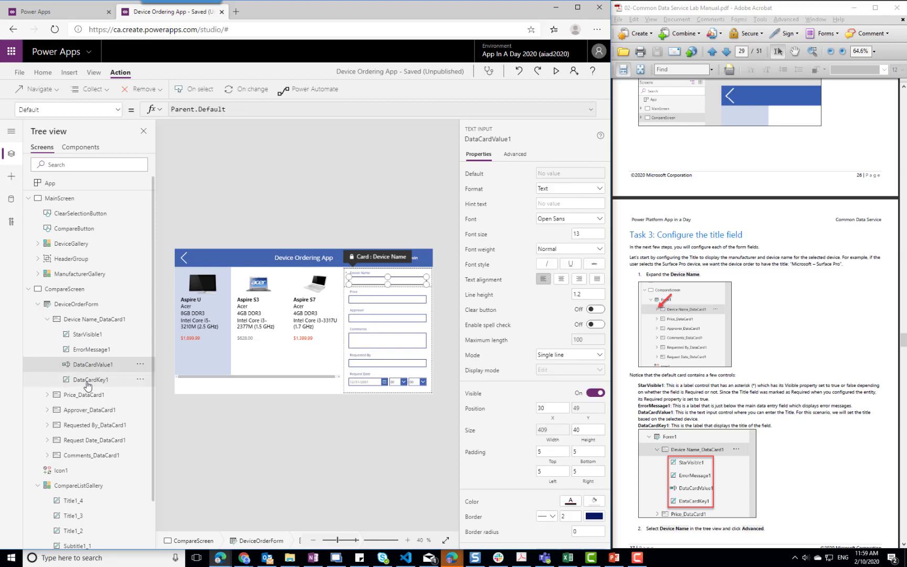
left_click(88, 383)
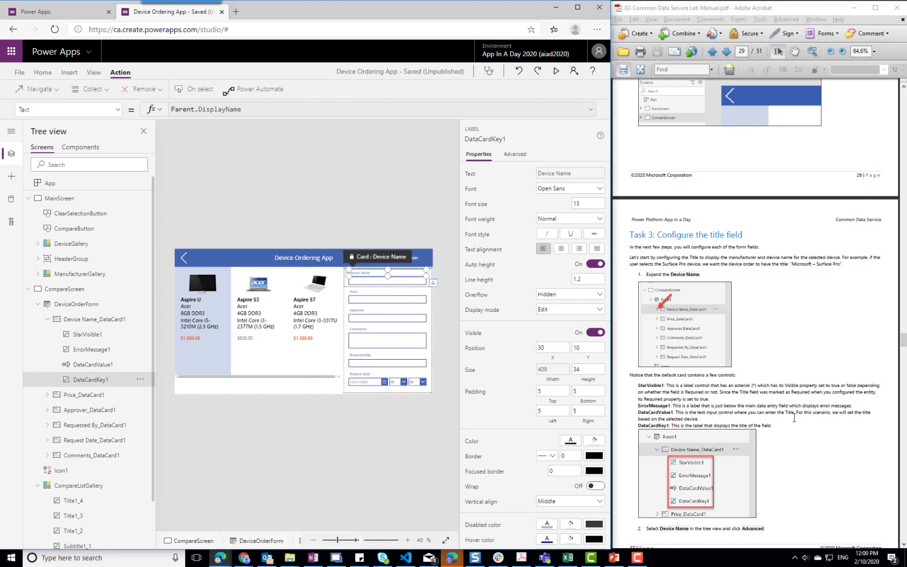
Unlock the Device Name card's advanced properties and expand its additional data options
left_click(210, 367)
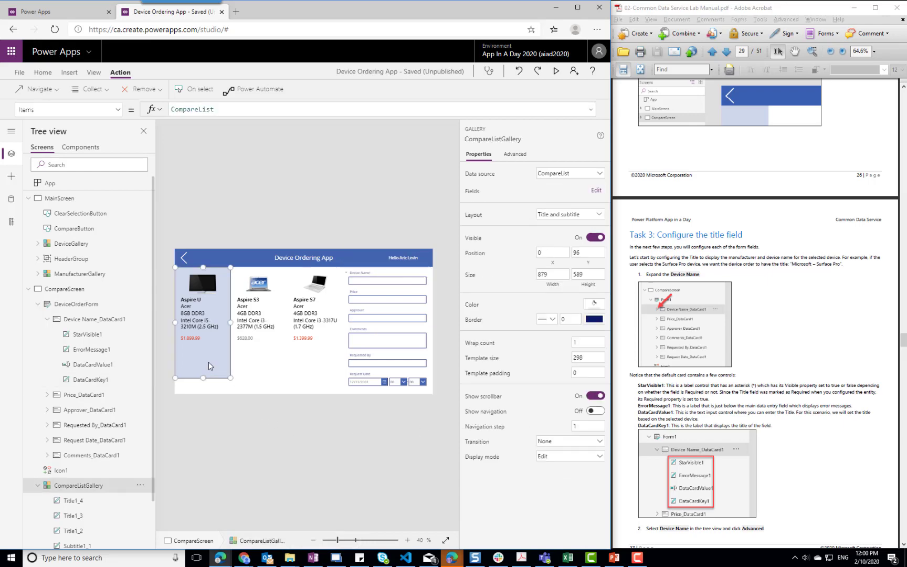
left_click(514, 156)
scroll(842, 372, "down", 6)
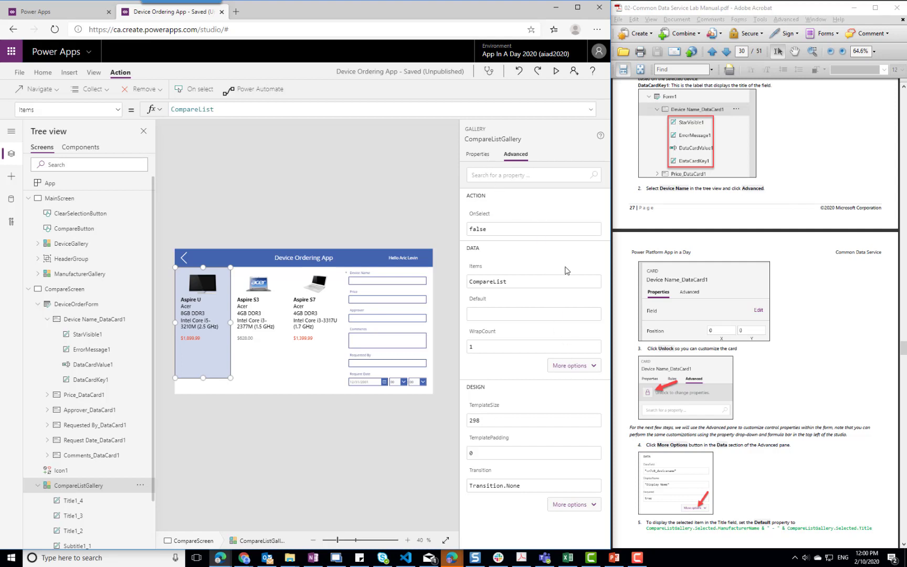
left_click(385, 274)
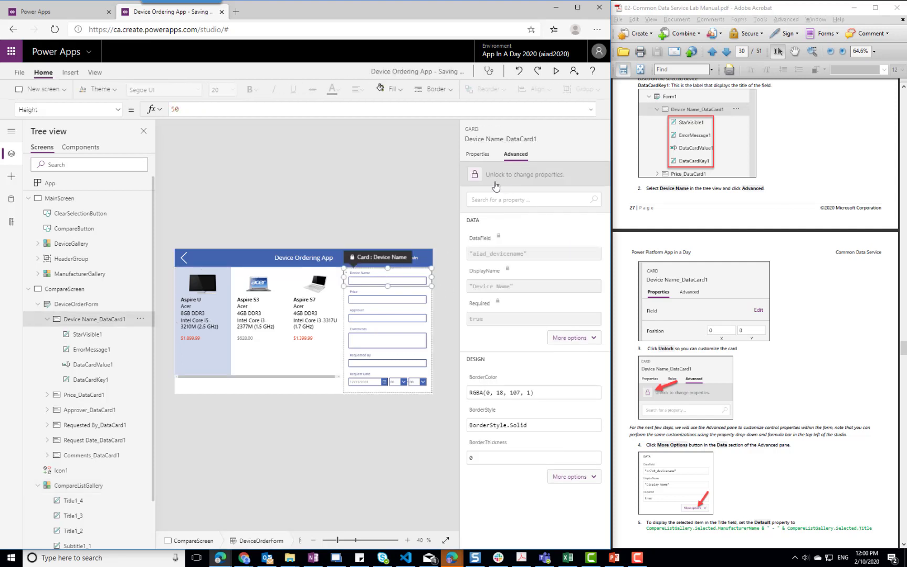
left_click(475, 175)
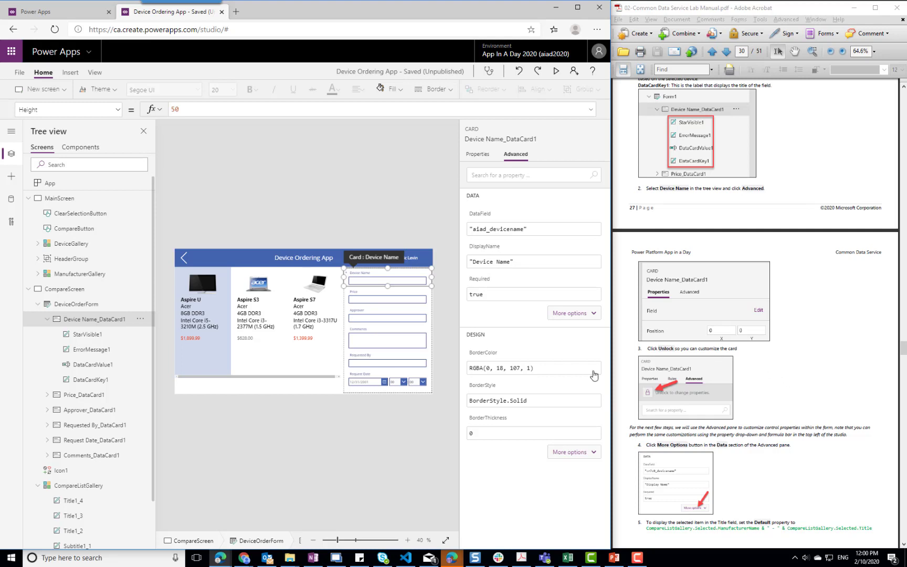
left_click(573, 314)
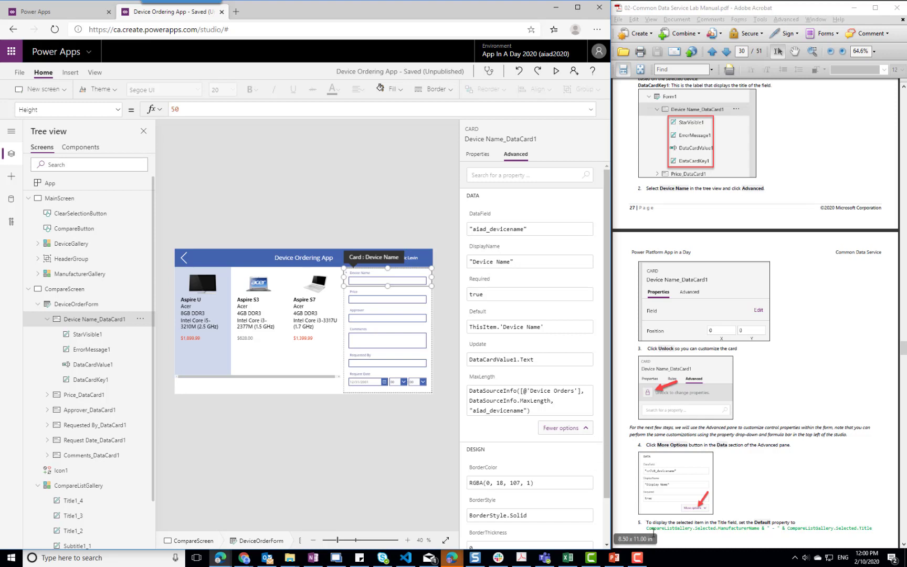
Set the Device Name card's Default property to CompareListGallery.Selected.ManufacturerName & " - " & CompareListGallery.Selected.Title, copied from the lab manual
left_click_drag(646, 528, 876, 518)
key("ctrl+c")
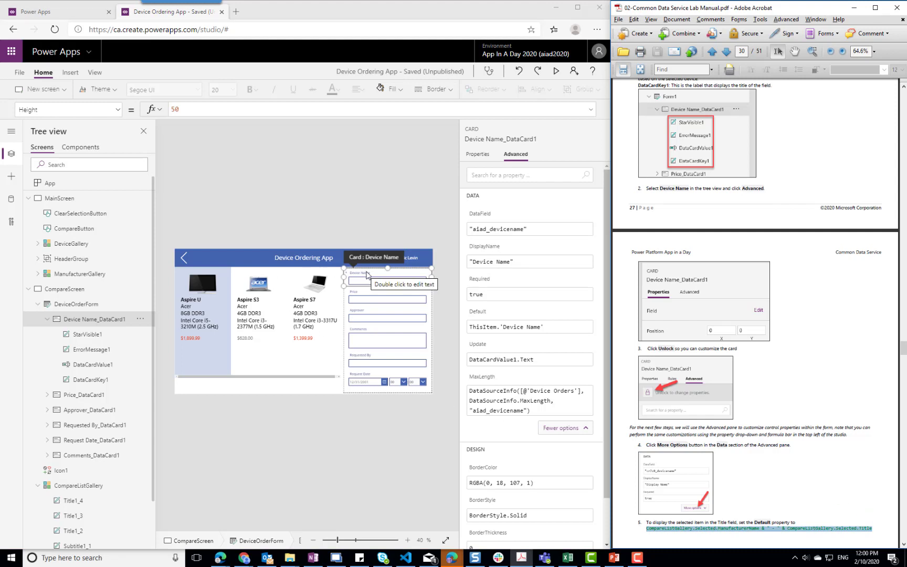
left_click(117, 110)
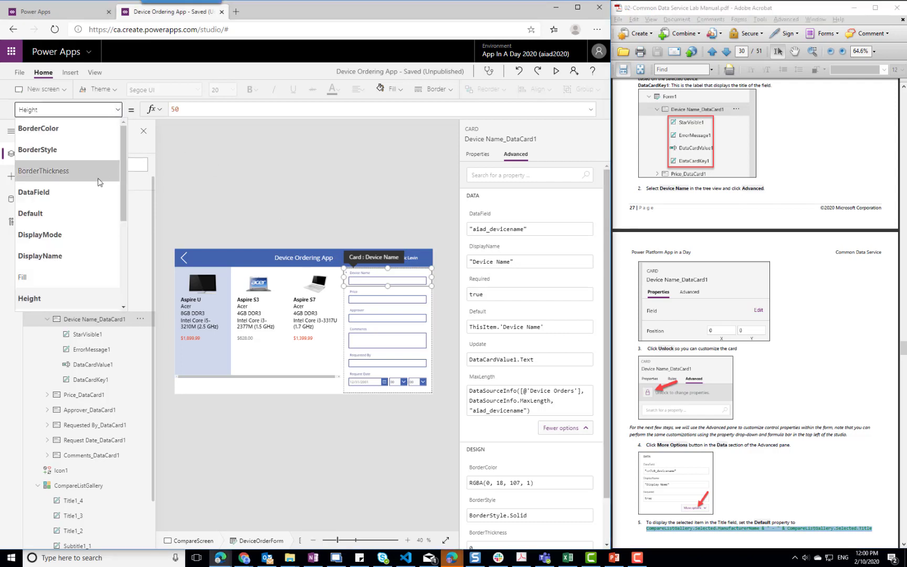
left_click(73, 213)
left_click(275, 110)
key("ctrl+a")
key("ctrl+v")
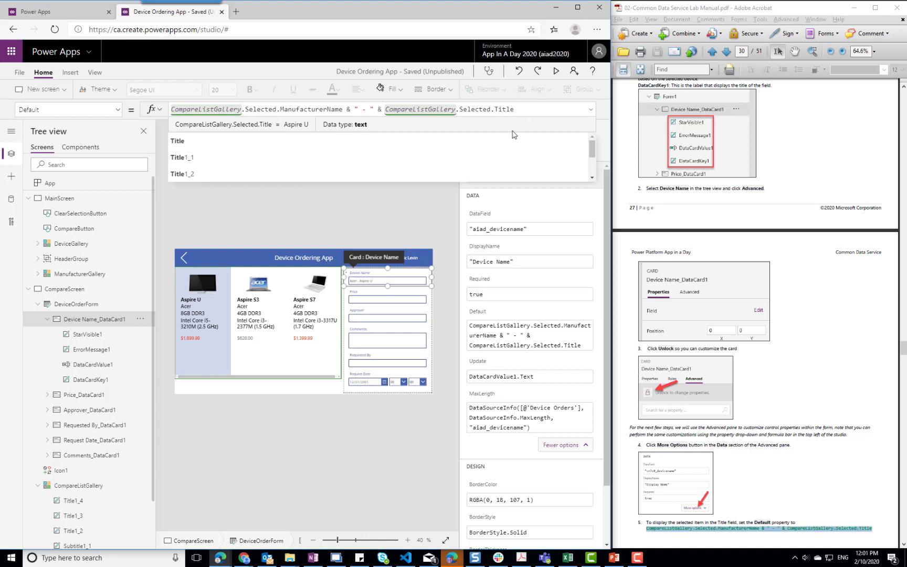
left_click(383, 220)
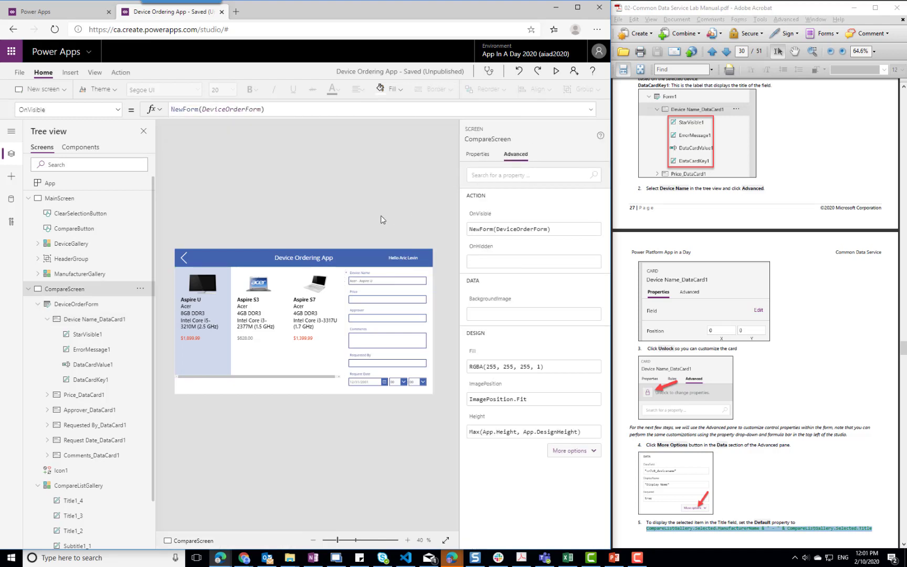
Check the manual's read-only instructions, expand the Device Name text input's design options and look through them for DisplayMode
left_click(367, 278)
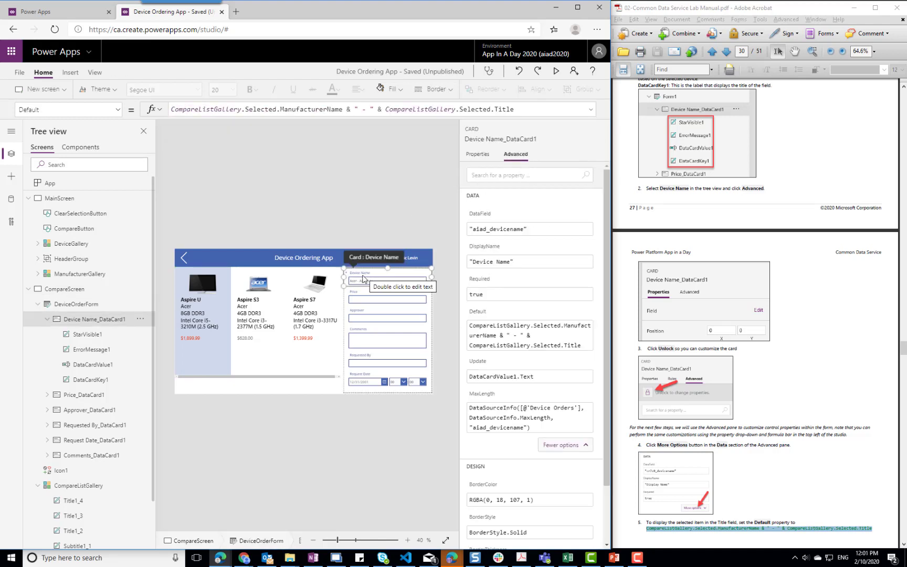
left_click(360, 281)
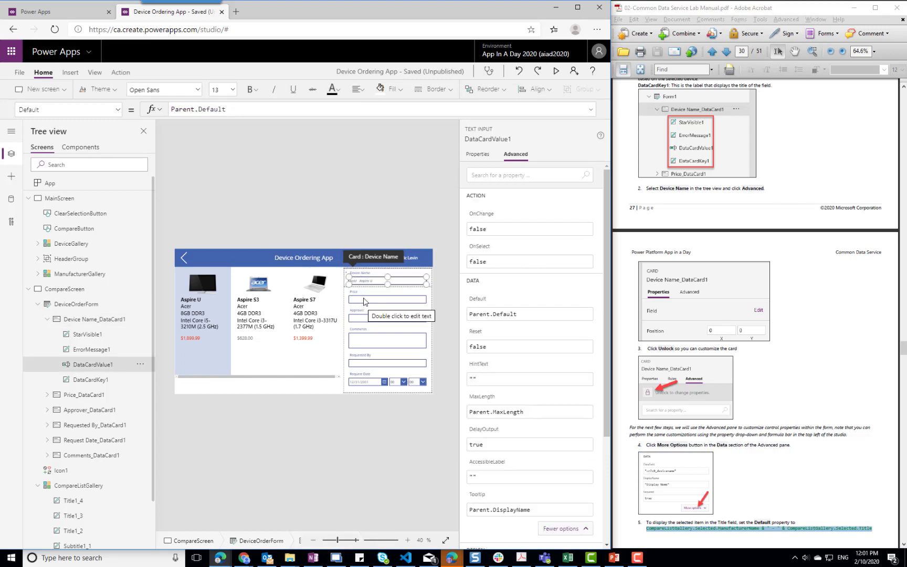
left_click(806, 407)
scroll(793, 367, "down", 6)
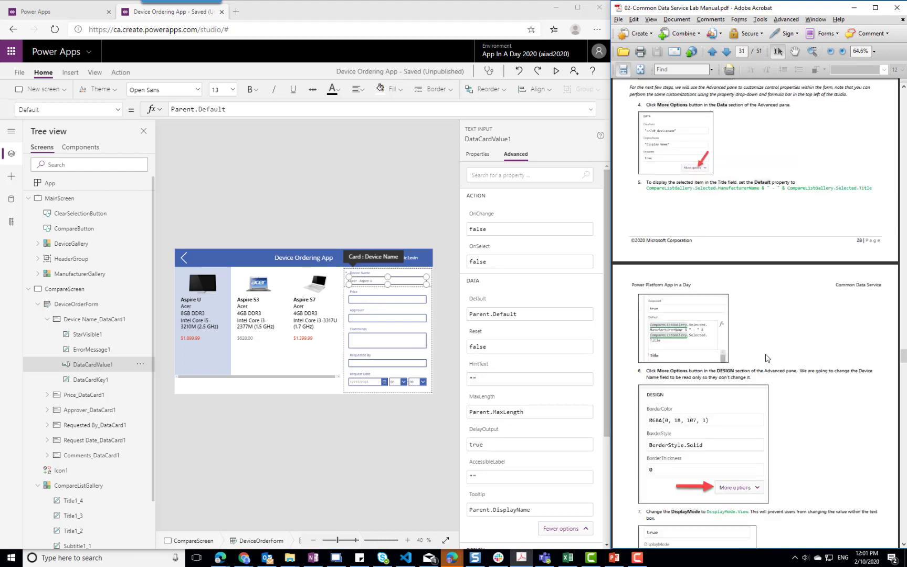
scroll(769, 344, "down", 3)
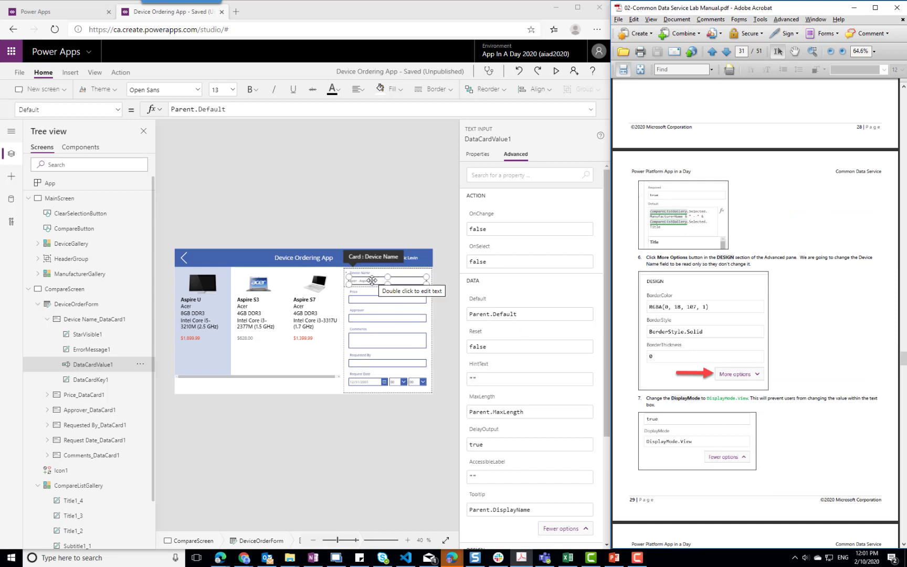
scroll(534, 323, "down", 3)
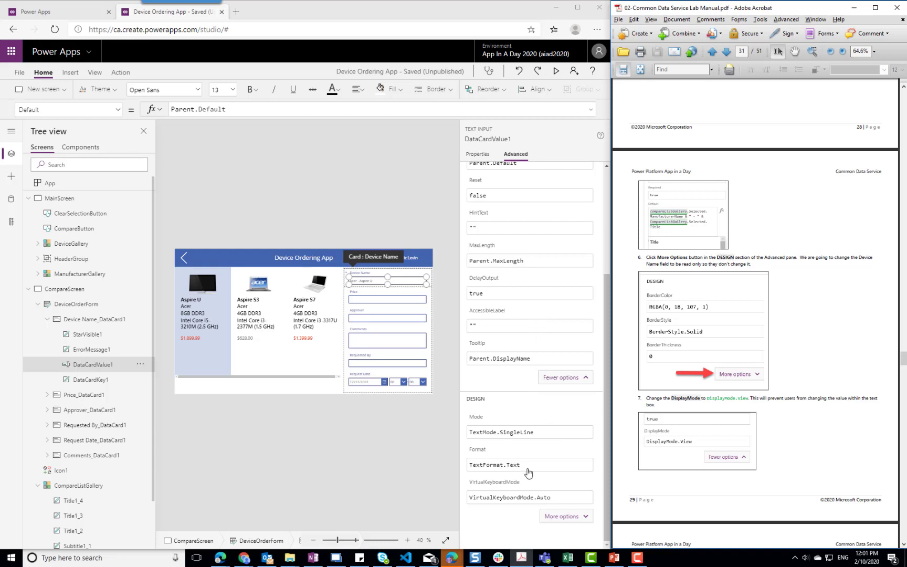
left_click(564, 517)
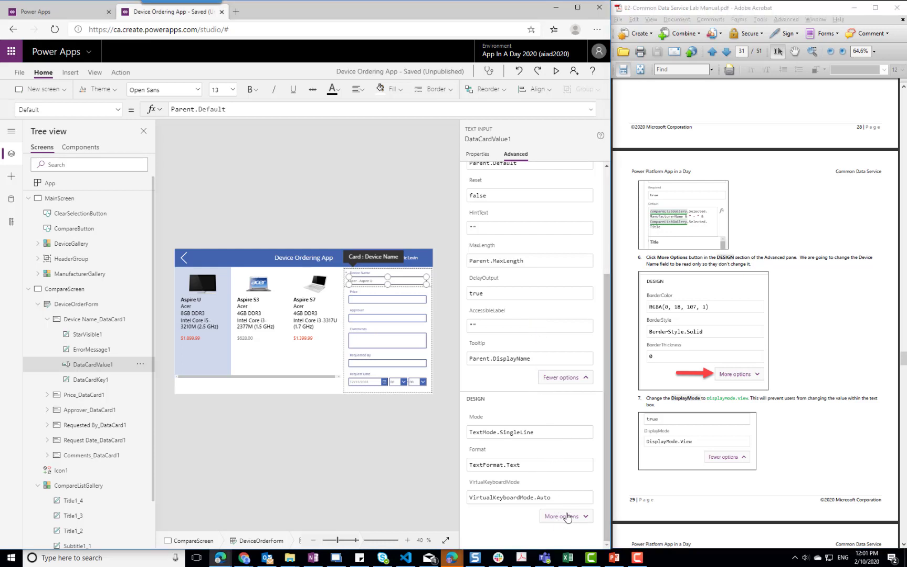
scroll(542, 420, "down", 1)
scroll(542, 420, "down", 10)
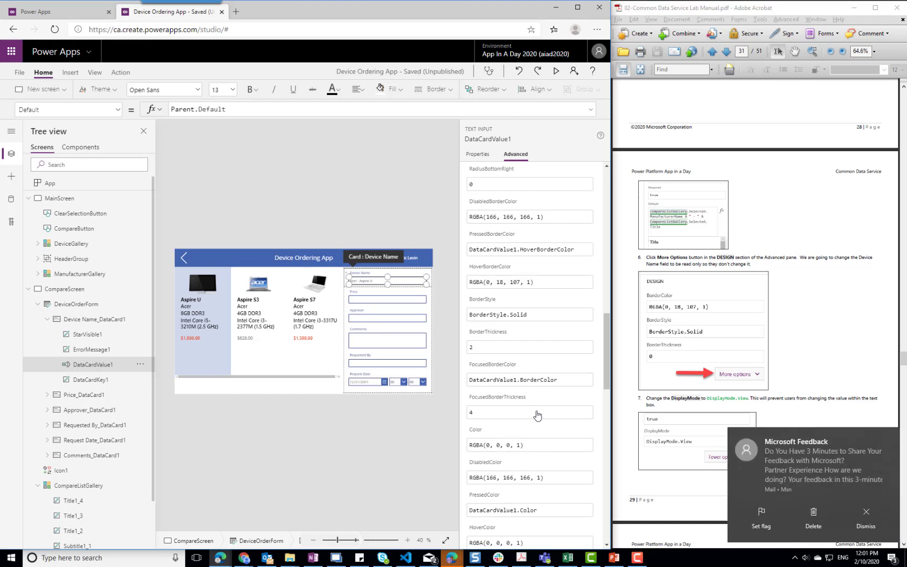
scroll(537, 413, "down", 6)
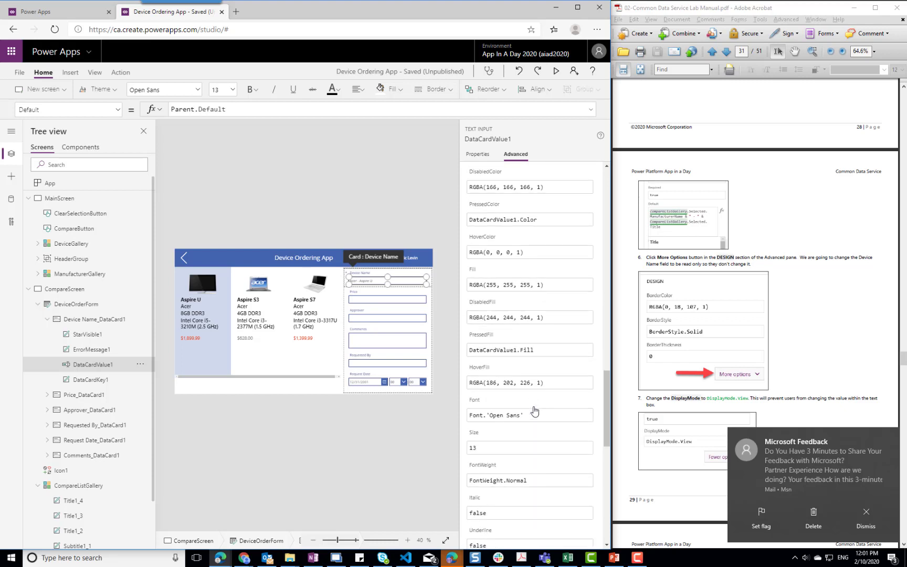
scroll(534, 410, "down", 5)
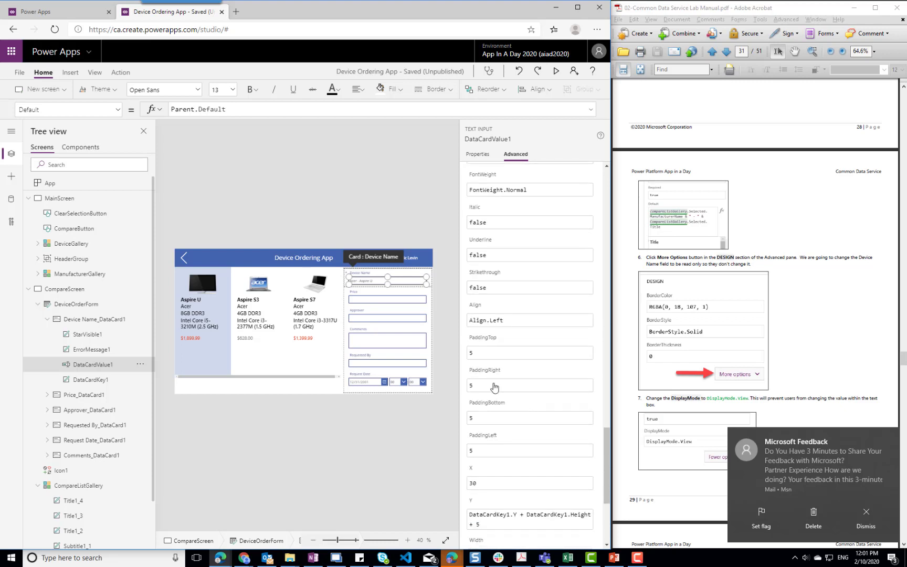
Set the Device Name card's DisplayMode property to DisplayMode.View
left_click(411, 273)
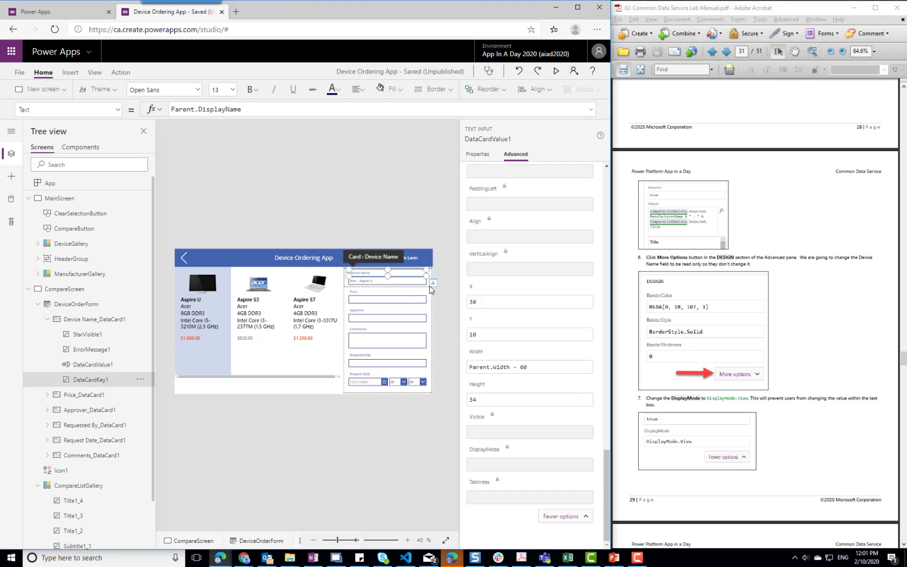
left_click(430, 277)
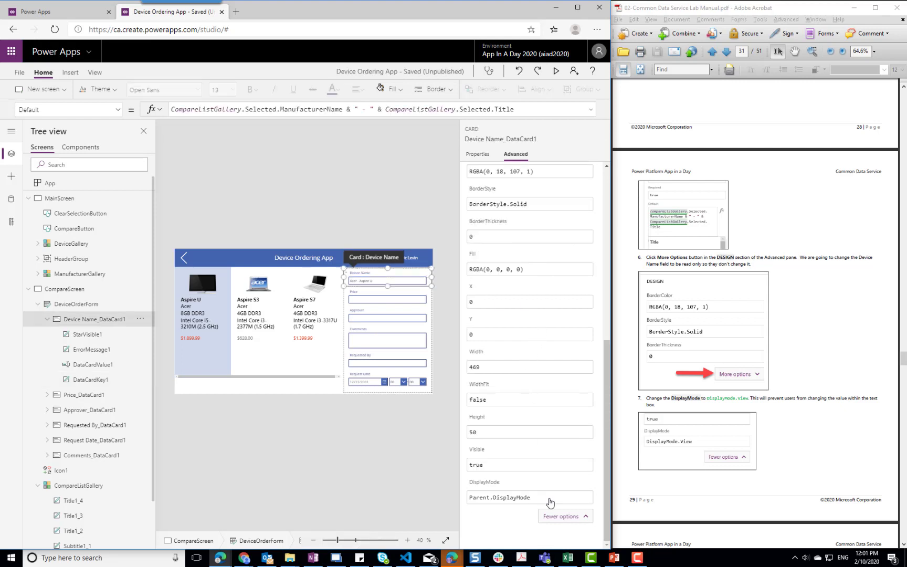
left_click(567, 496)
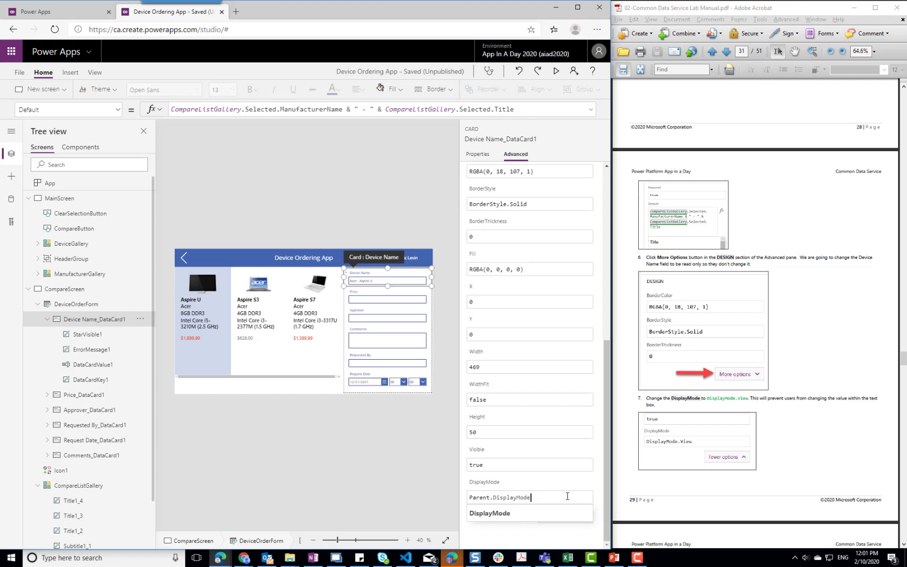
double_click(567, 495)
key("End")
key("Left")
key("Home")
key("ctrl+shift+Right")
key("Delete")
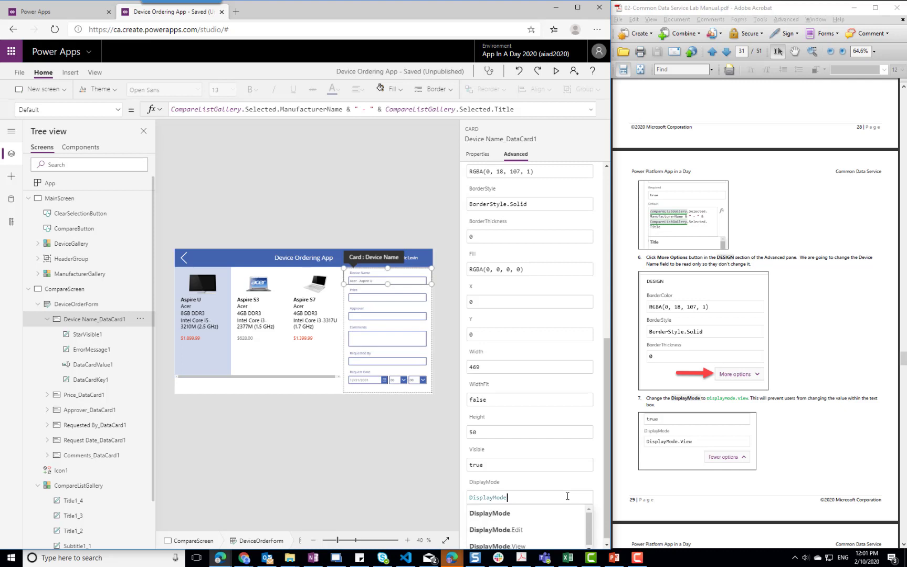
key("Down")
key("Down")
key("Down")
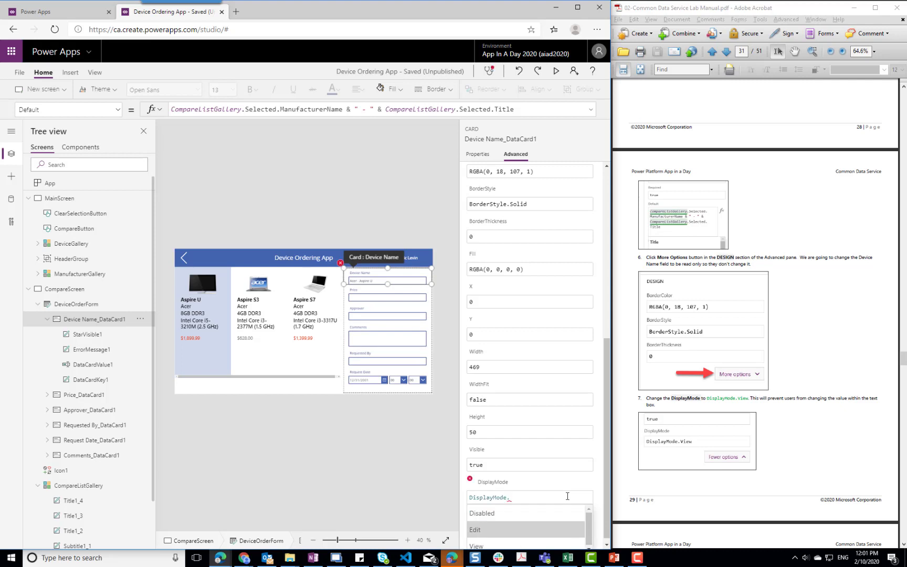
key("Return")
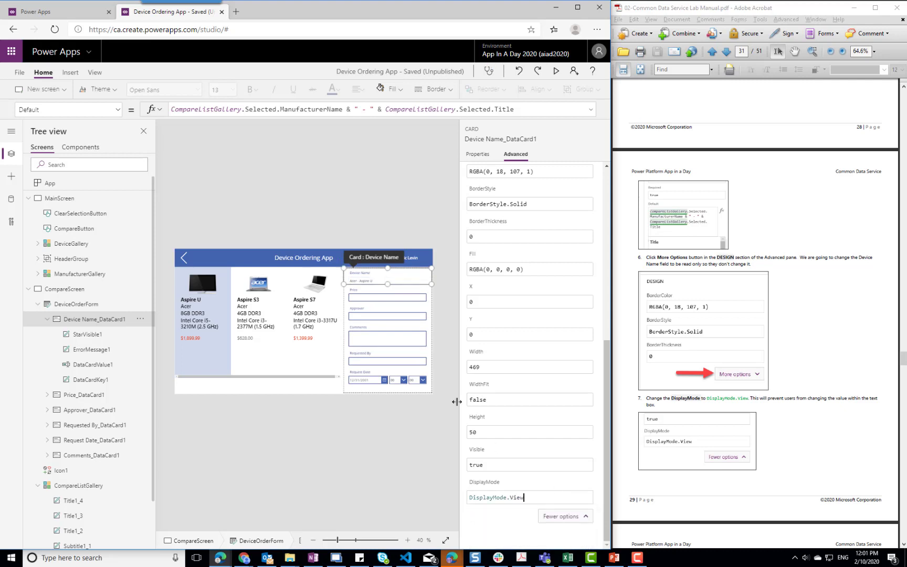
Select the form's Price card and bring up Task 4, on configuring the price field, in the Acrobat lab manual
left_click(372, 300)
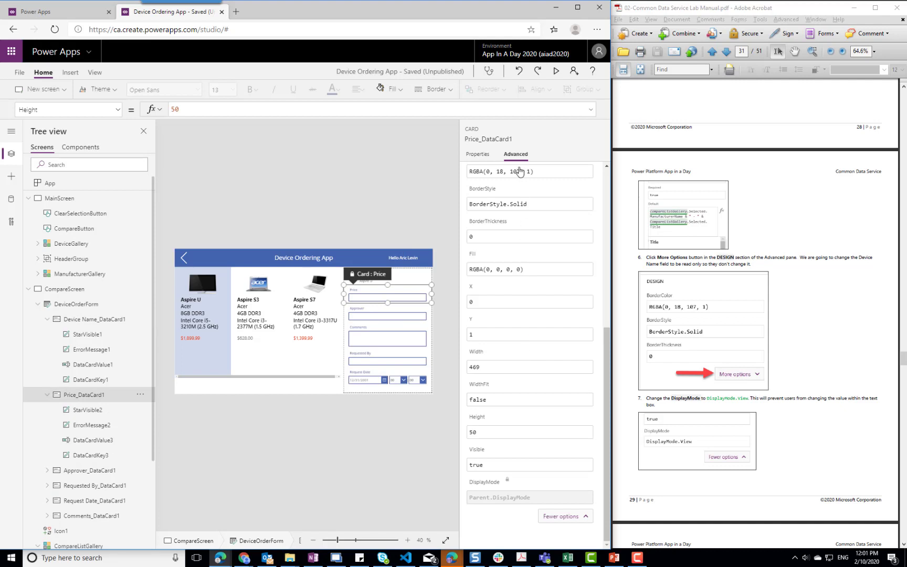
scroll(588, 231, "up", 3)
scroll(588, 232, "up", 4)
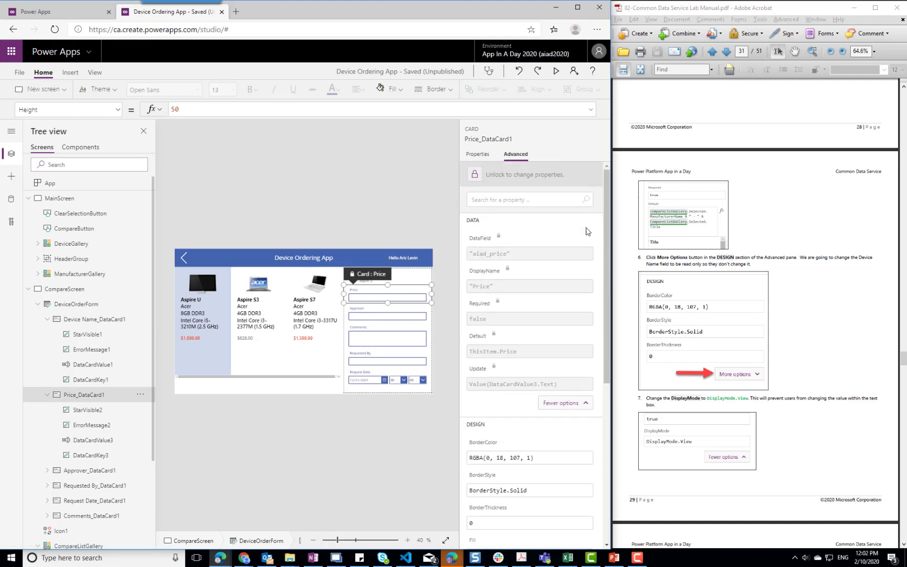
left_click(798, 379)
scroll(798, 379, "down", 5)
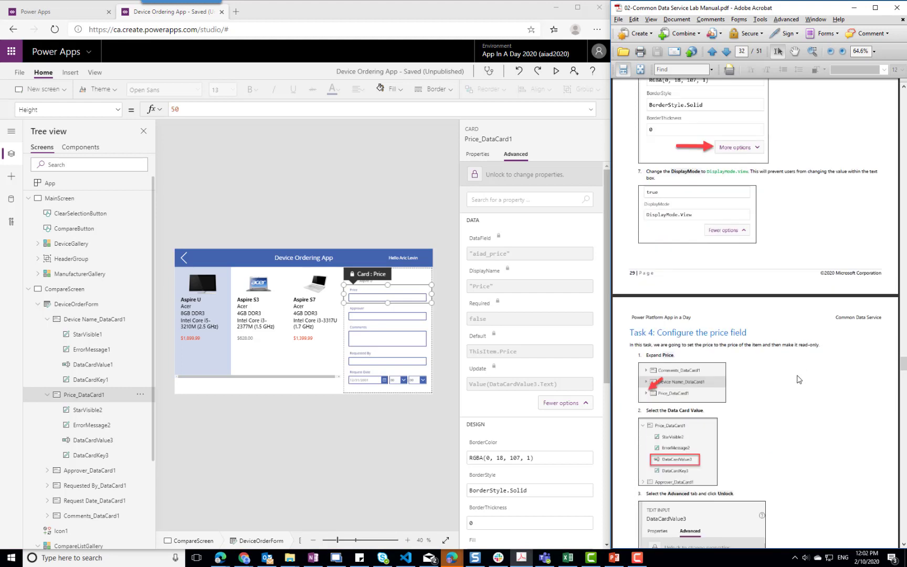
Unlock the Price card's DataCardValue3 text input and set its Default property to CompareListGallery.Selected.Price, following the lab manual
scroll(798, 379, "down", 3)
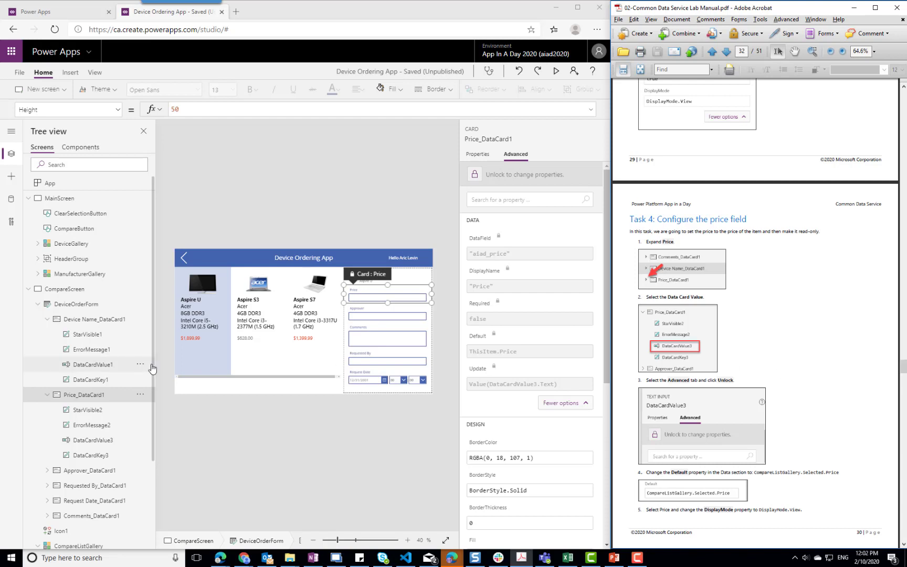
left_click(90, 446)
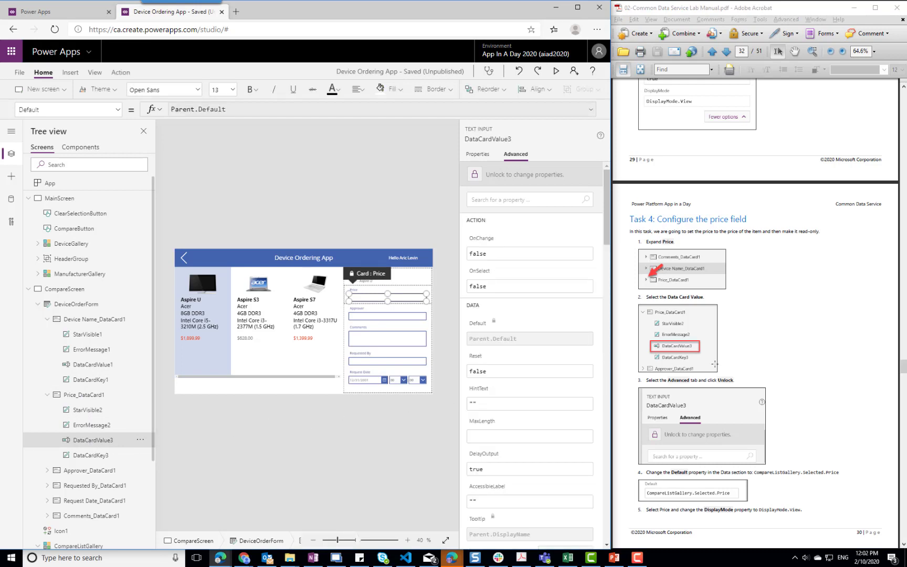
left_click(475, 175)
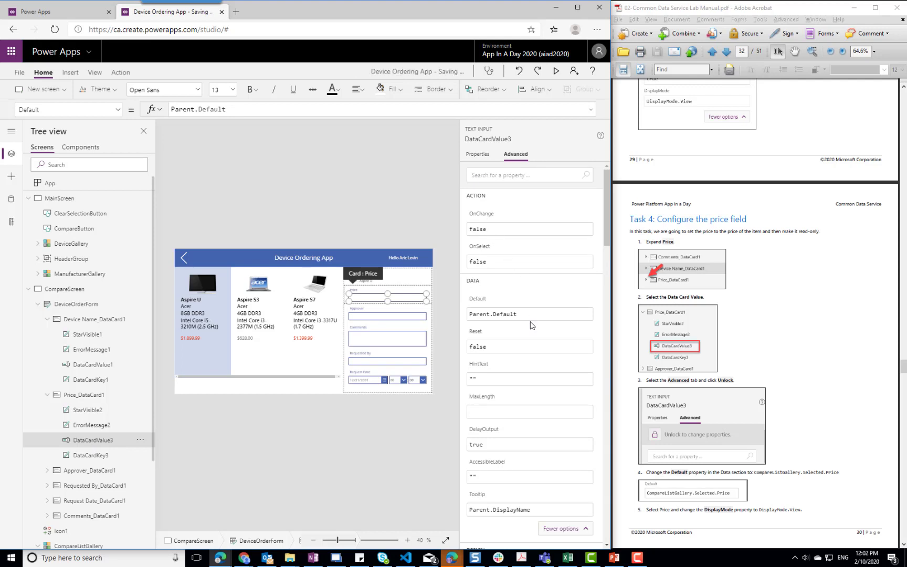
left_click_drag(532, 316, 448, 316)
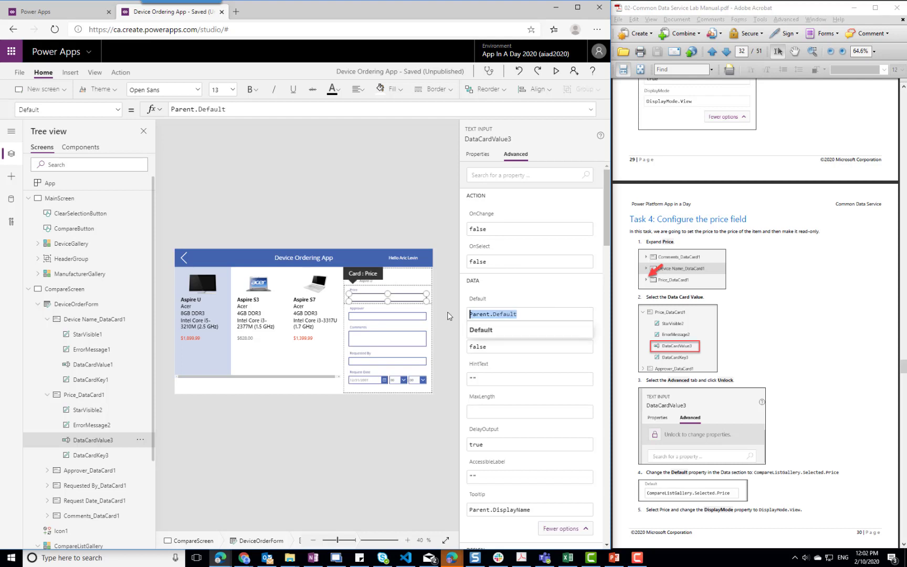
type("CompareListGal")
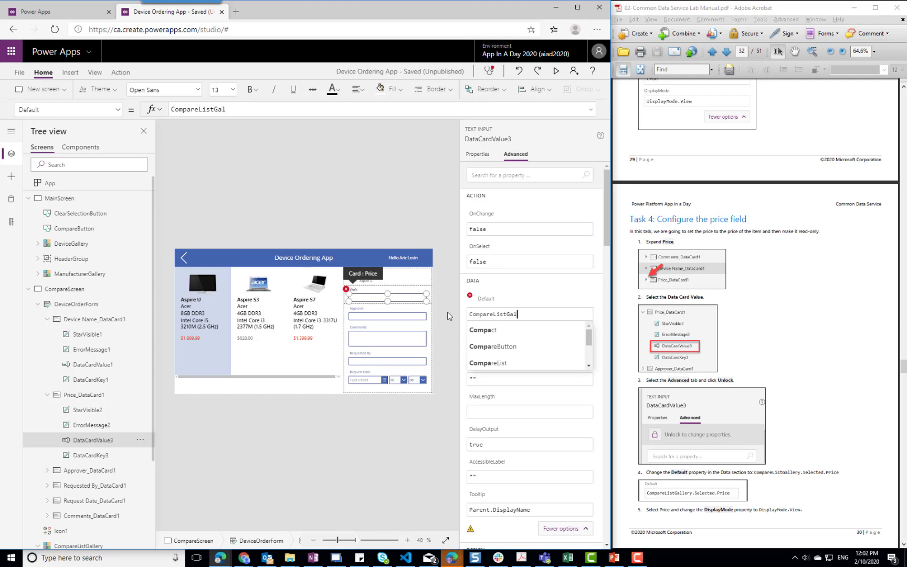
type("lery.Selected.Price")
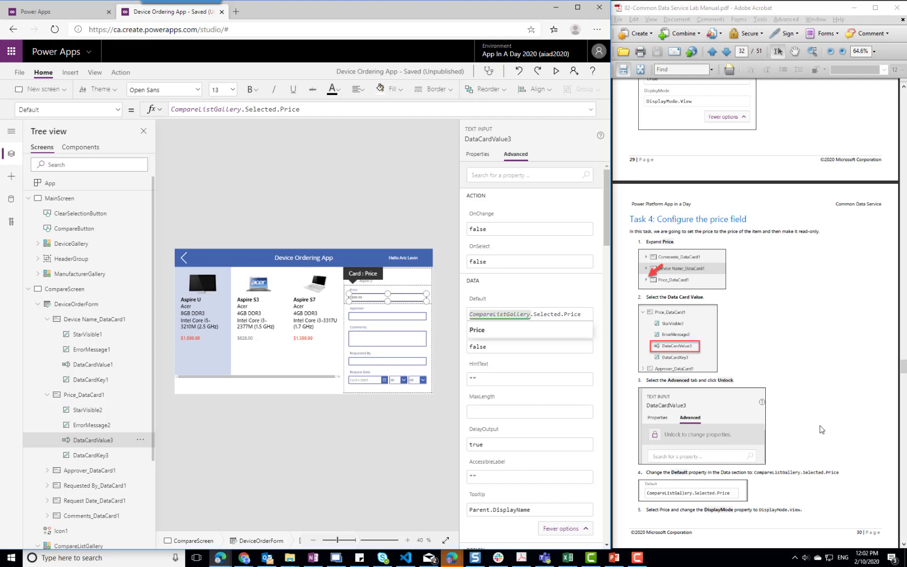
left_click(828, 431)
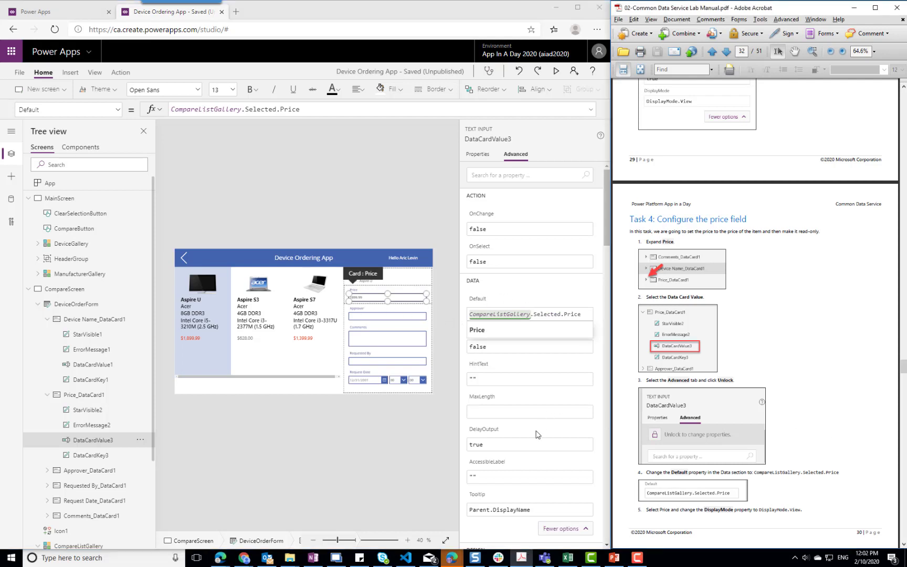
Set the Price card's DisplayMode property to DisplayMode.View
scroll(559, 463, "down", 10)
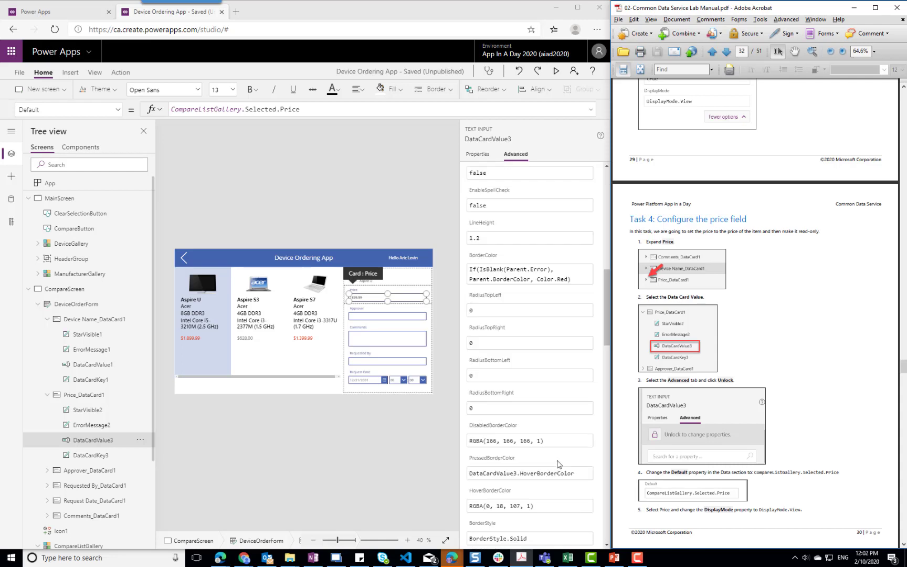
scroll(557, 464, "up", 10)
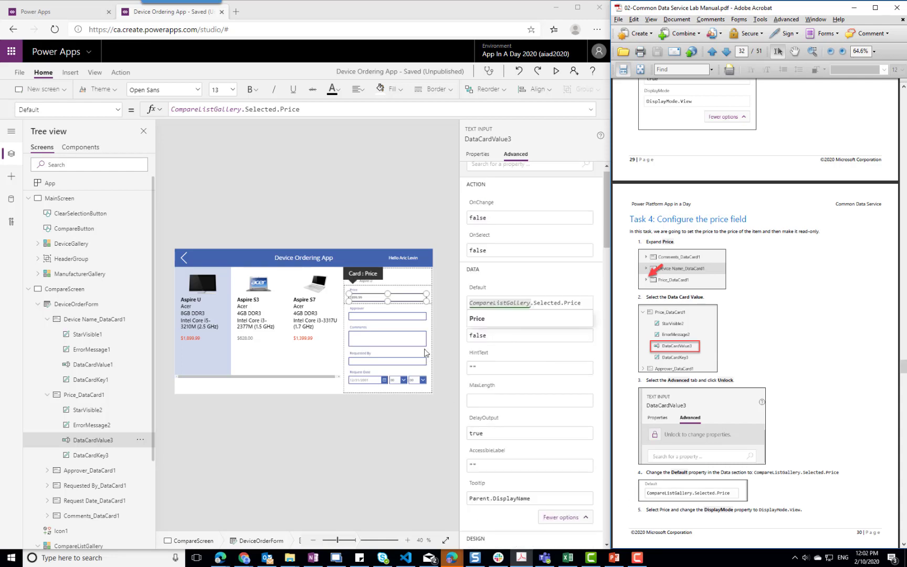
left_click(420, 292)
left_click(347, 297)
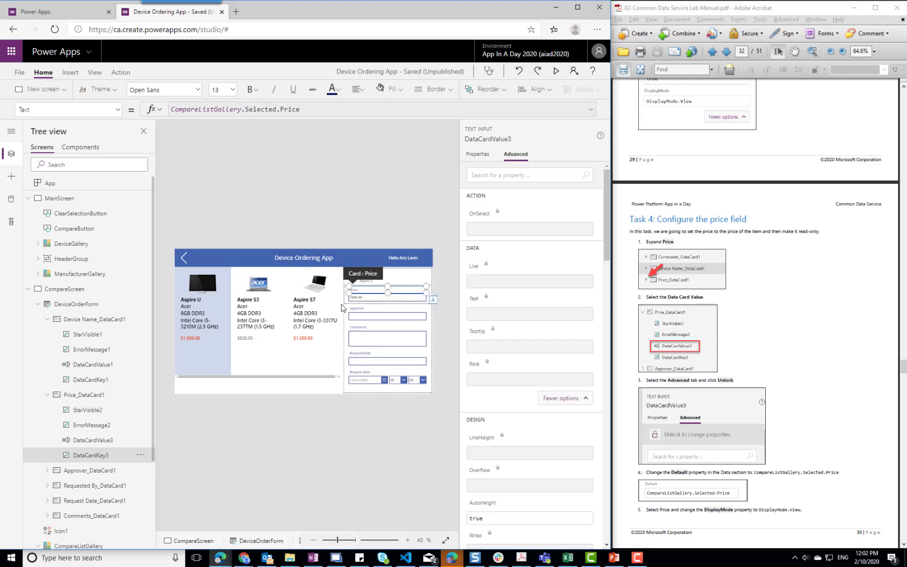
left_click(347, 303)
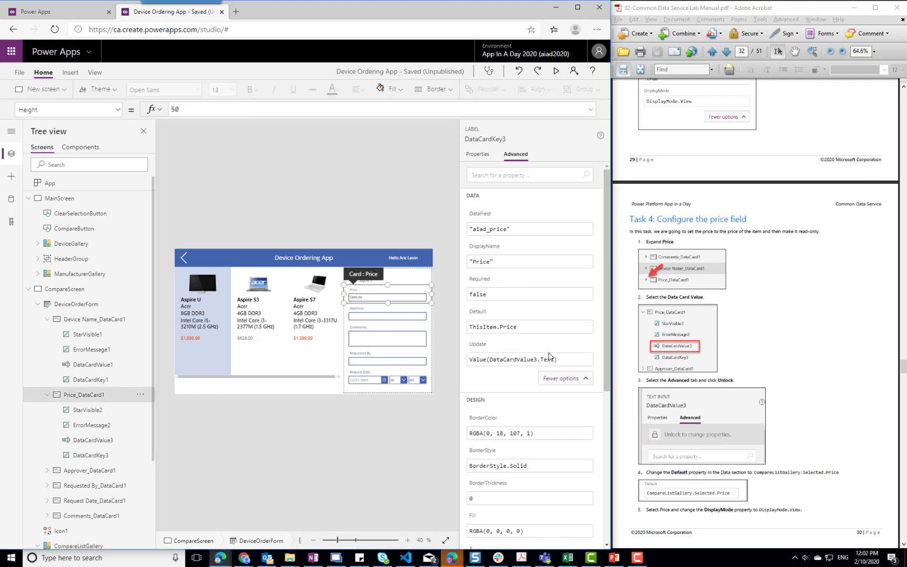
scroll(550, 359, "down", 10)
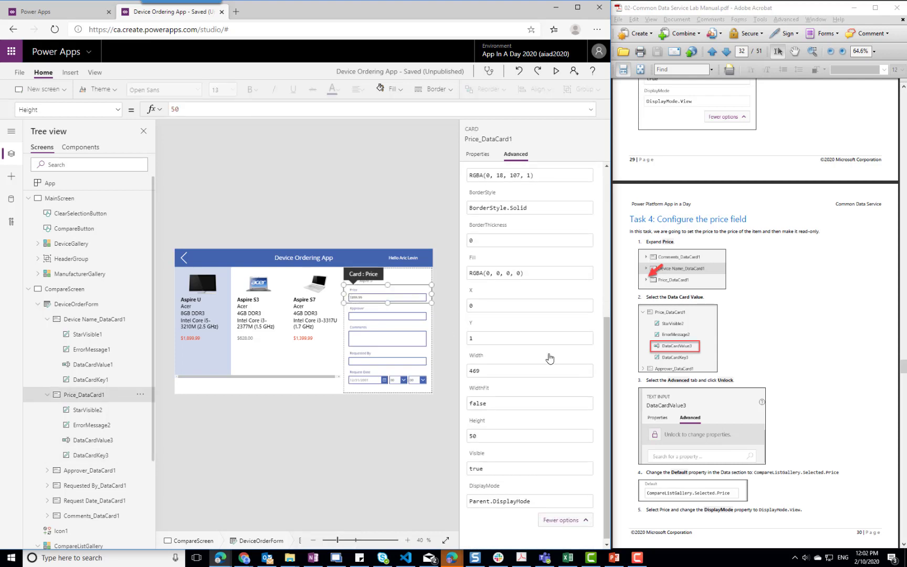
left_click(542, 498)
type(".View")
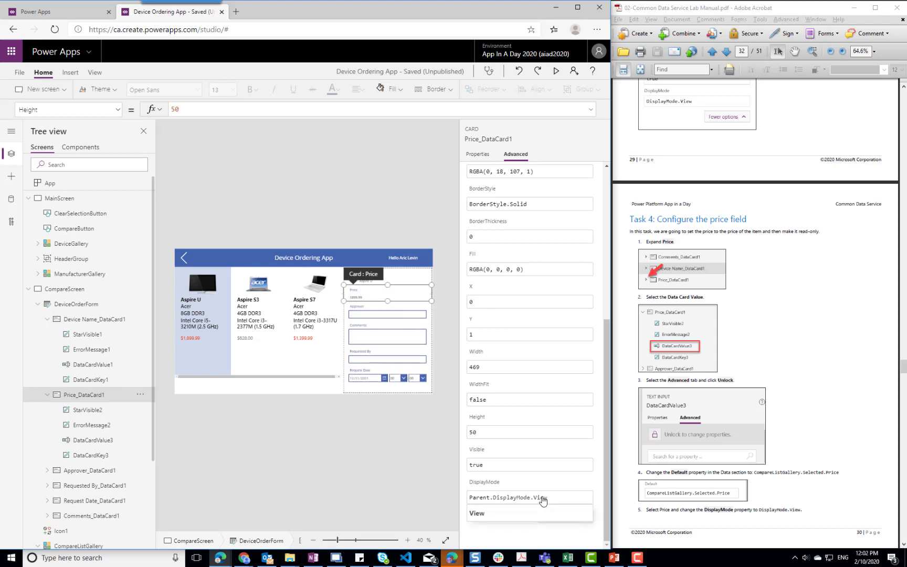
key("Home")
key("ctrl+shift+Right")
key("Delete")
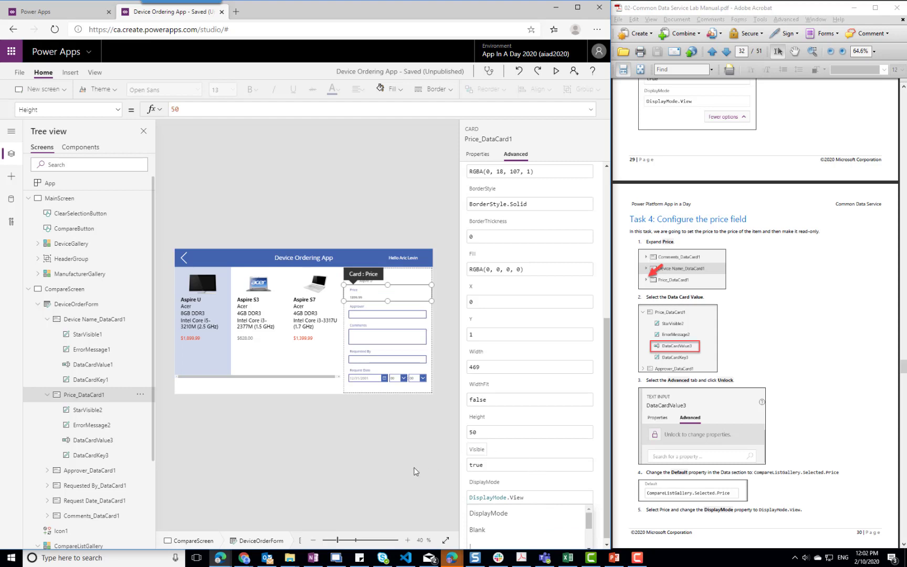
left_click(405, 478)
left_click(356, 301)
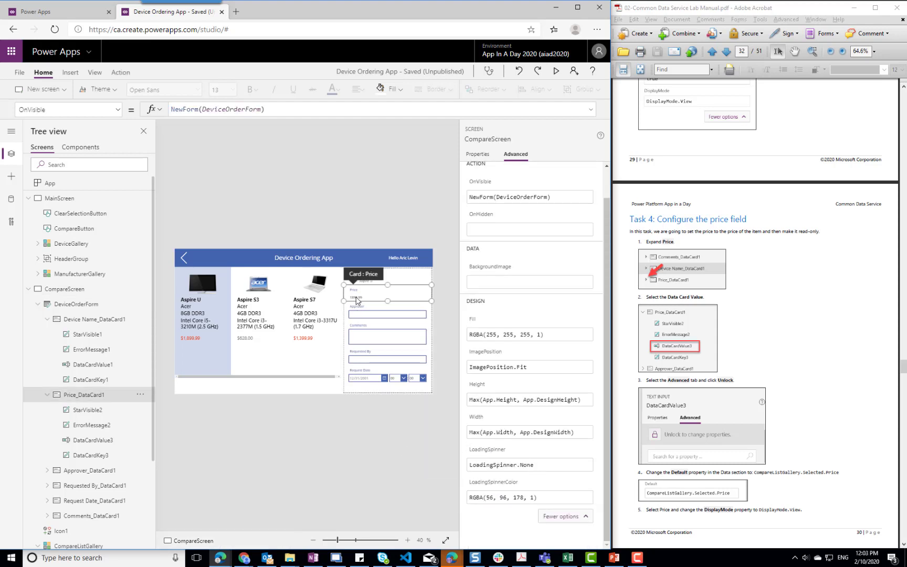
Consult Task 5 of the lab manual and connect the app to the Office 365 Users connector as a data source
left_click(831, 403)
scroll(832, 403, "down", 3)
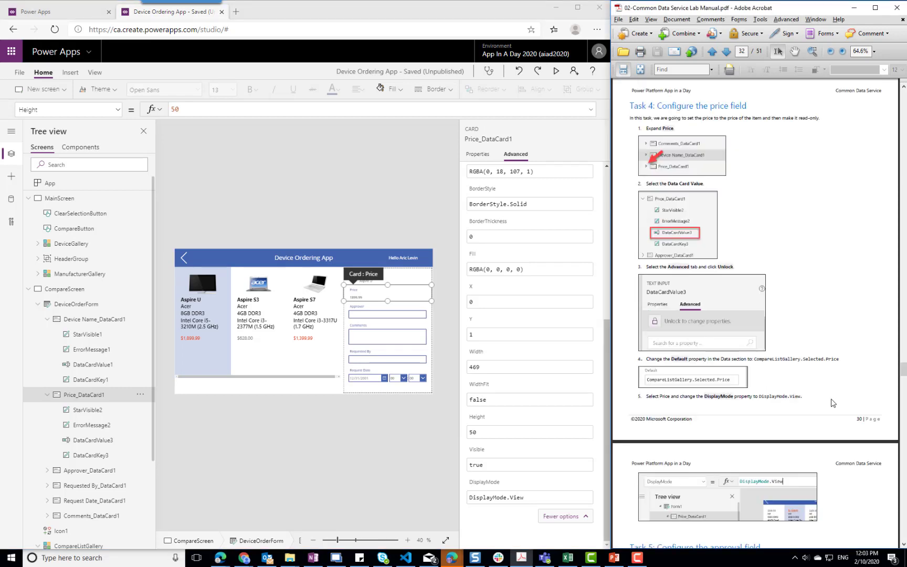
scroll(831, 403, "down", 3)
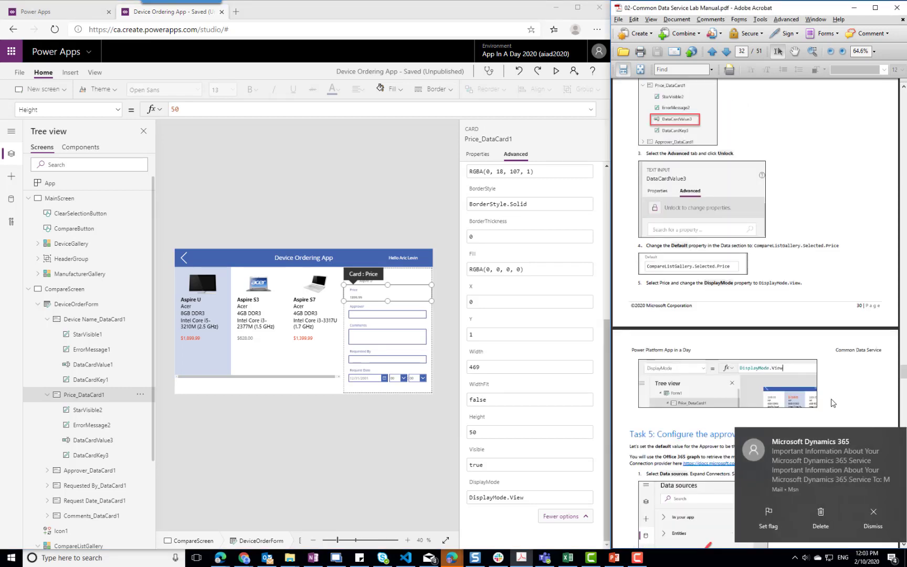
left_click(894, 437)
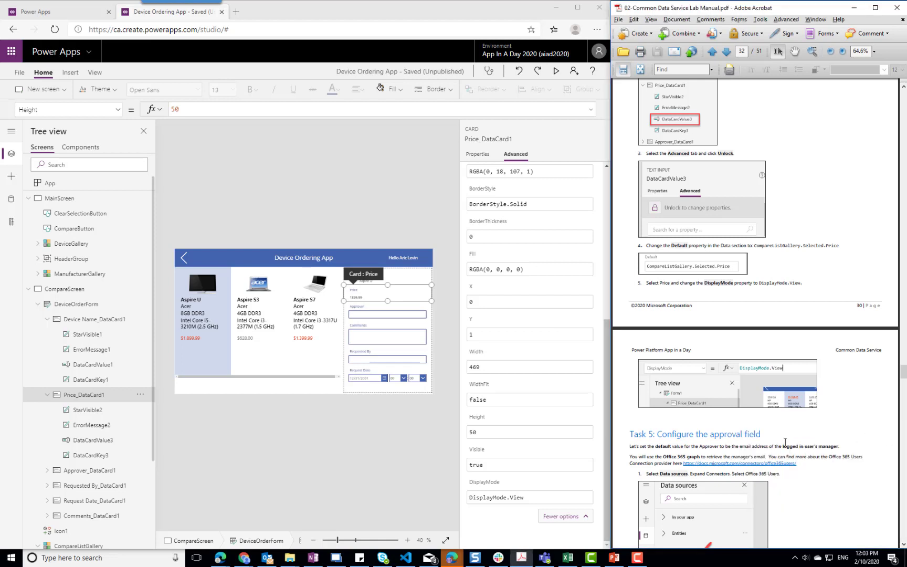
scroll(800, 439, "down", 3)
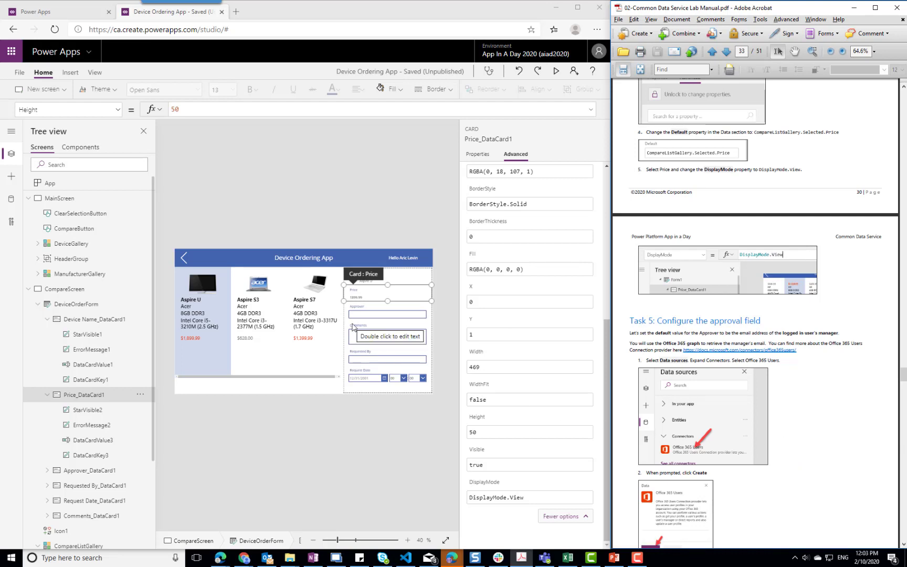
left_click(70, 72)
left_click(95, 73)
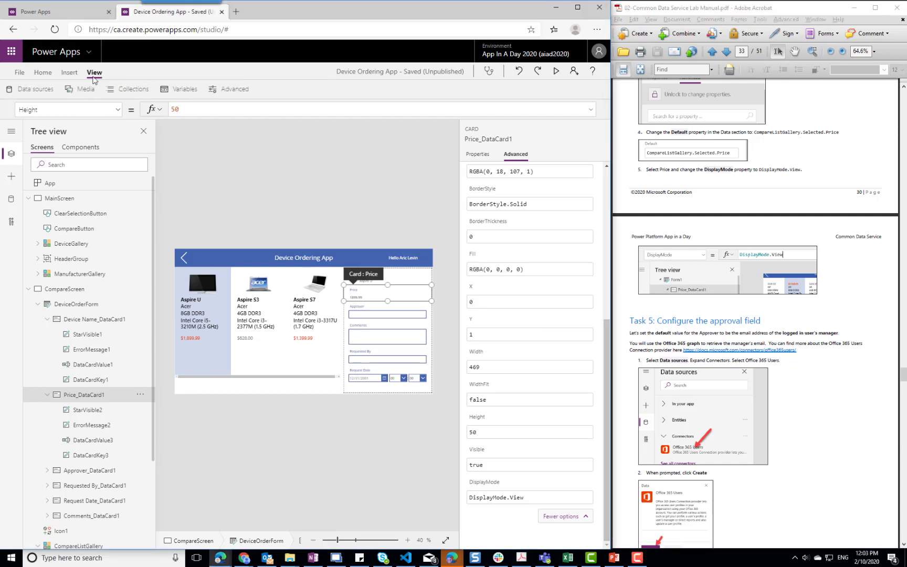
left_click(44, 90)
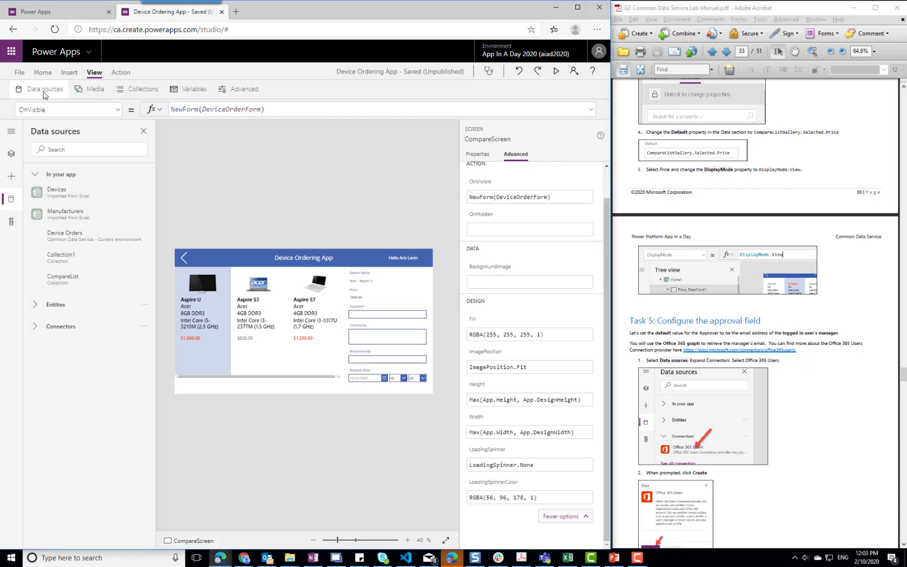
left_click(55, 327)
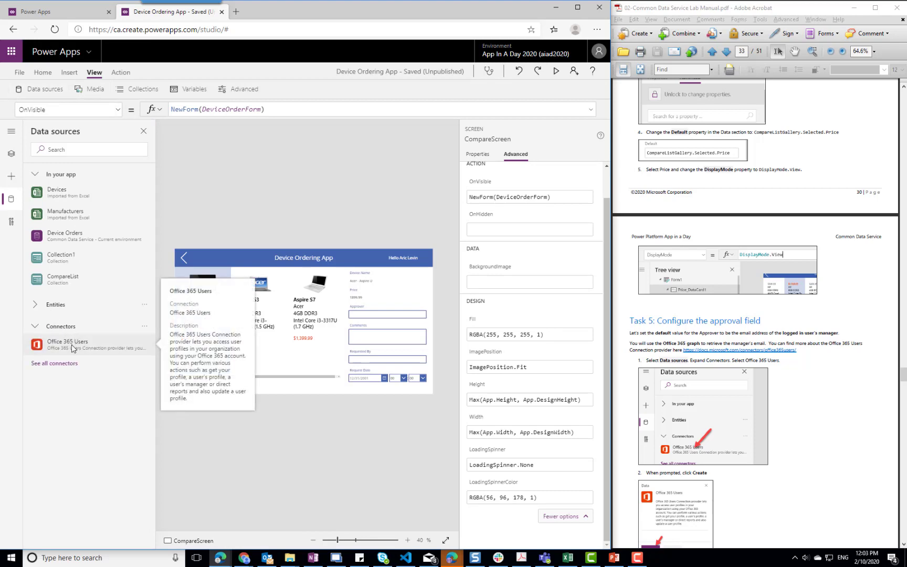
left_click(74, 344)
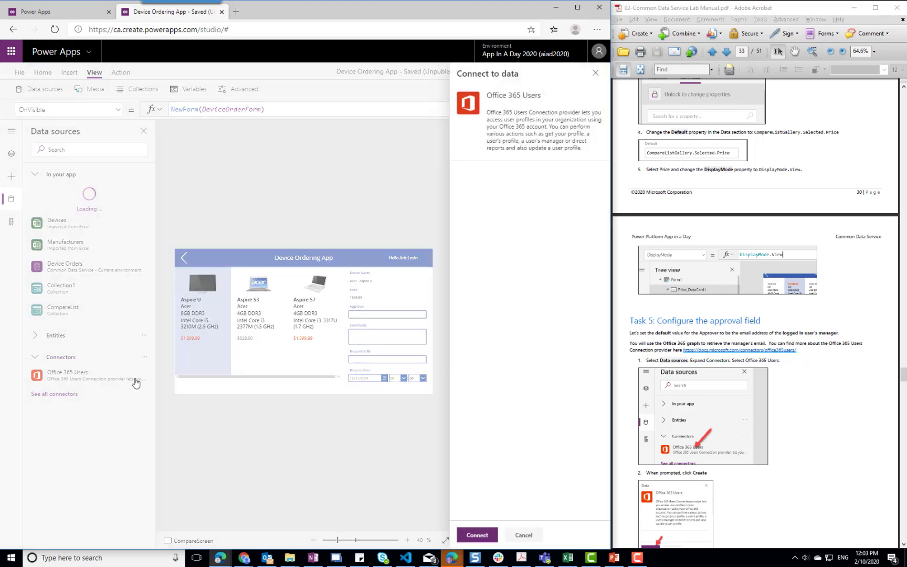
left_click(479, 535)
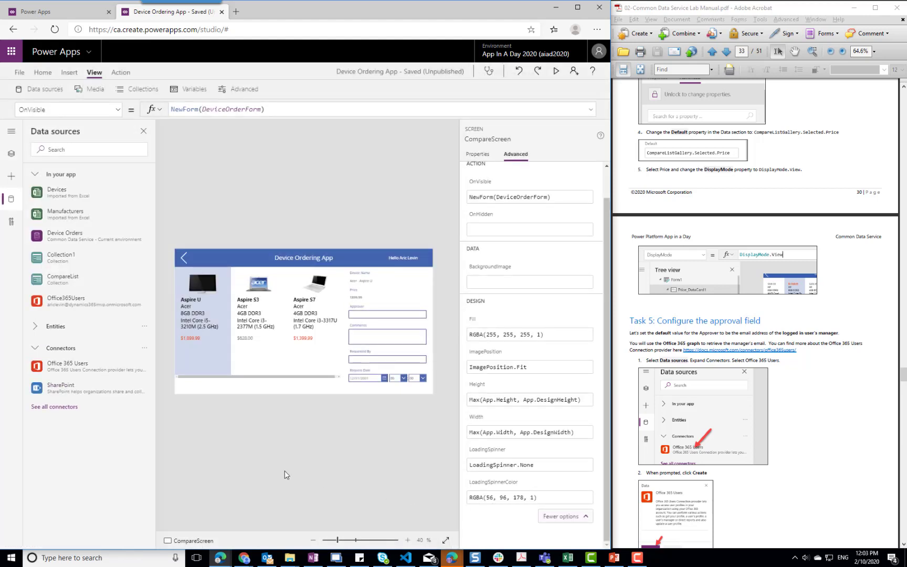
mouse_move(81, 303)
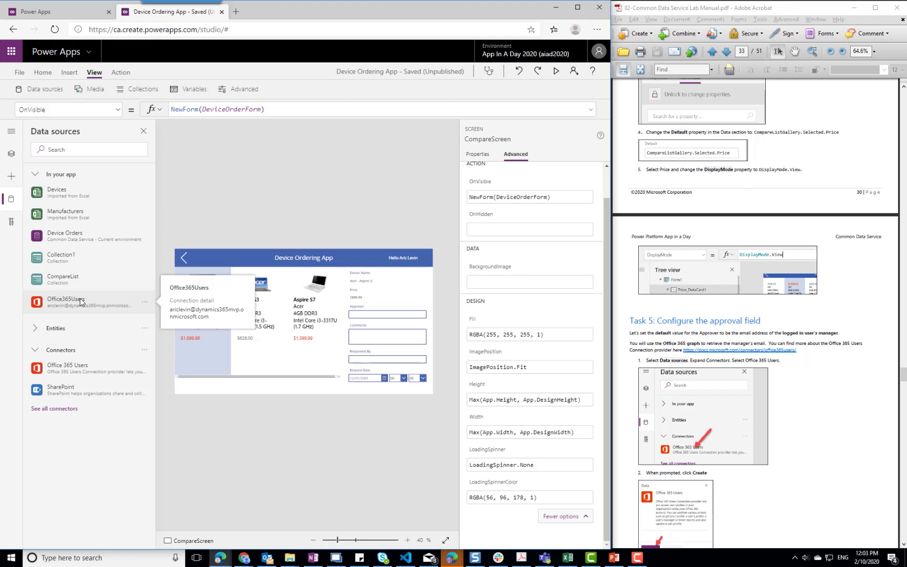
Unlock the Approver card's properties and clear its Default property
left_click(377, 316)
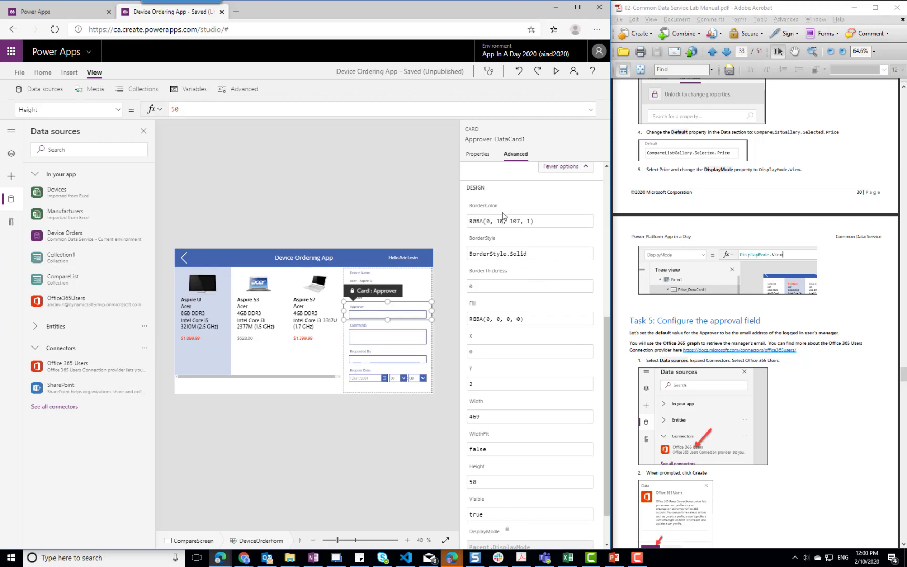
scroll(505, 198, "up", 5)
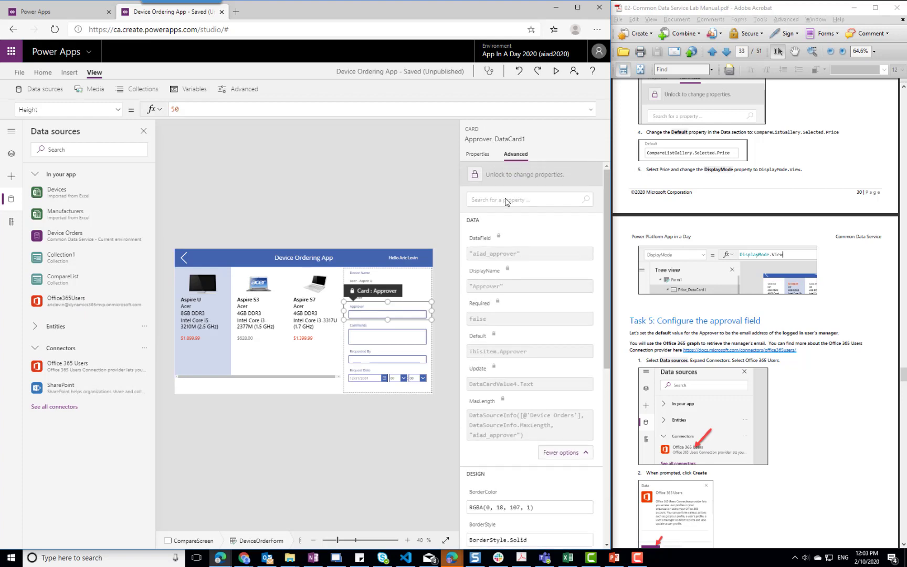
left_click(472, 179)
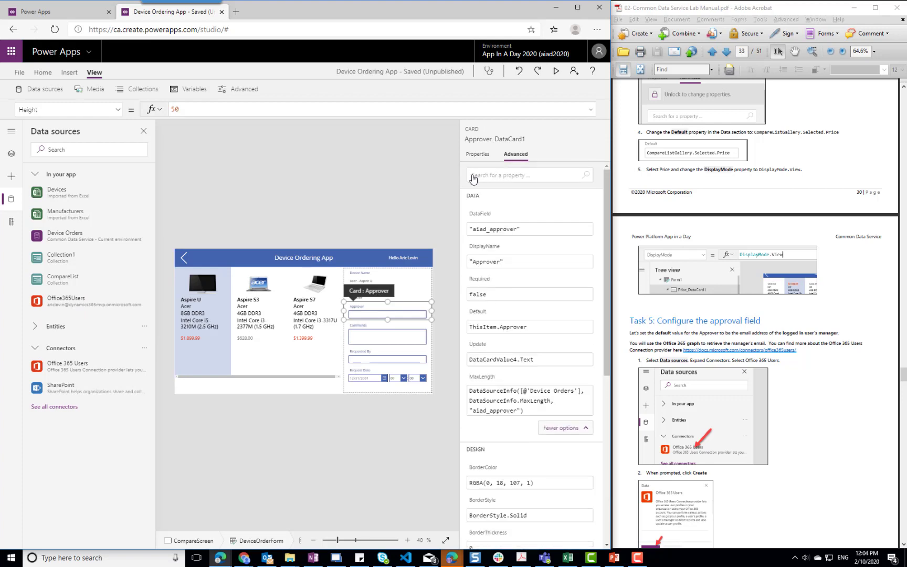
left_click(541, 327)
left_click(542, 326)
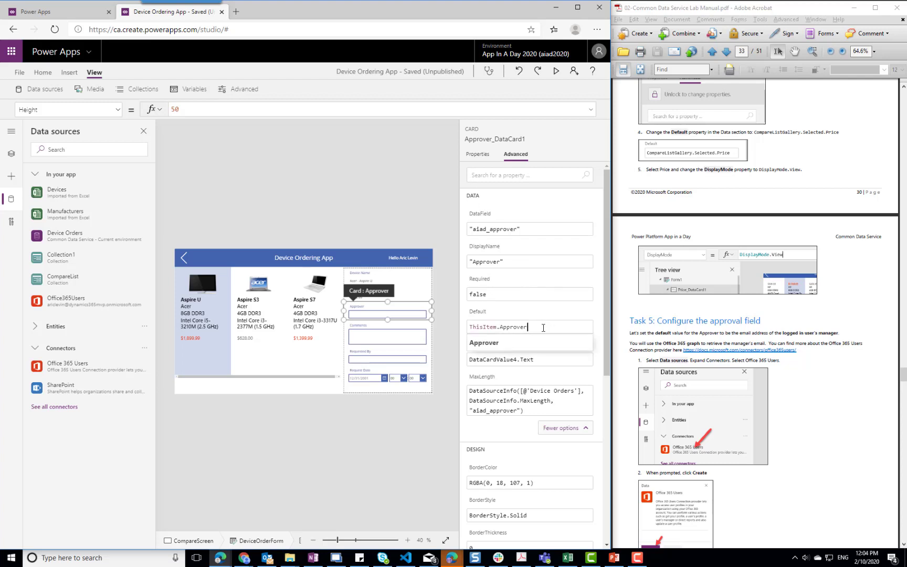
left_click_drag(508, 319, 429, 320)
key("BackSpace")
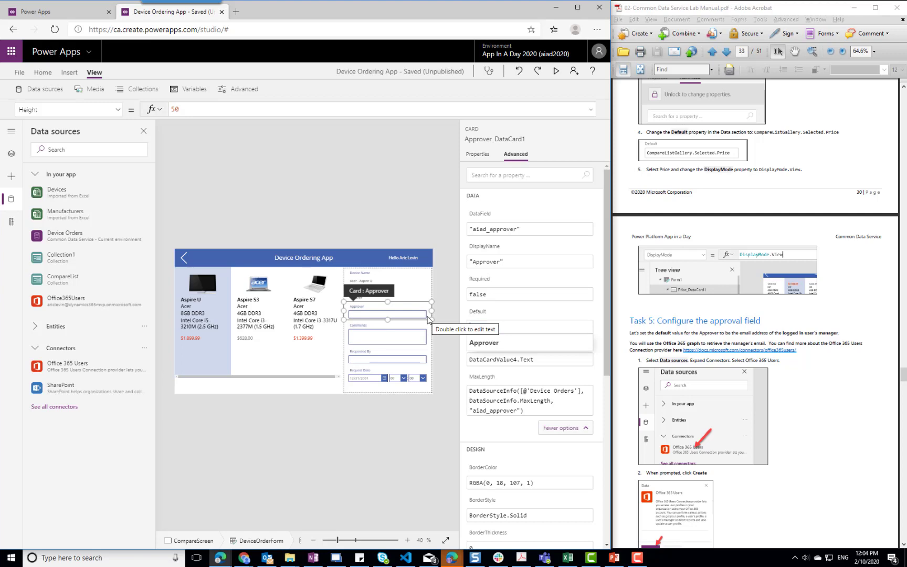
Following the lab manual, set the Approver card's Default property to Office365Users.Manager(User().Email).Mail
left_click(830, 444)
scroll(829, 443, "down", 3)
scroll(829, 444, "down", 6)
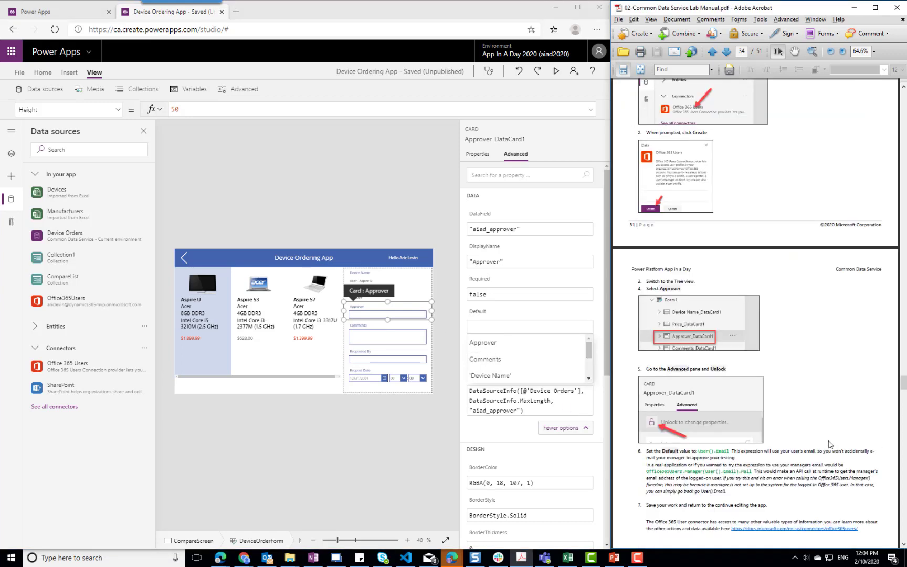
scroll(828, 444, "down", 3)
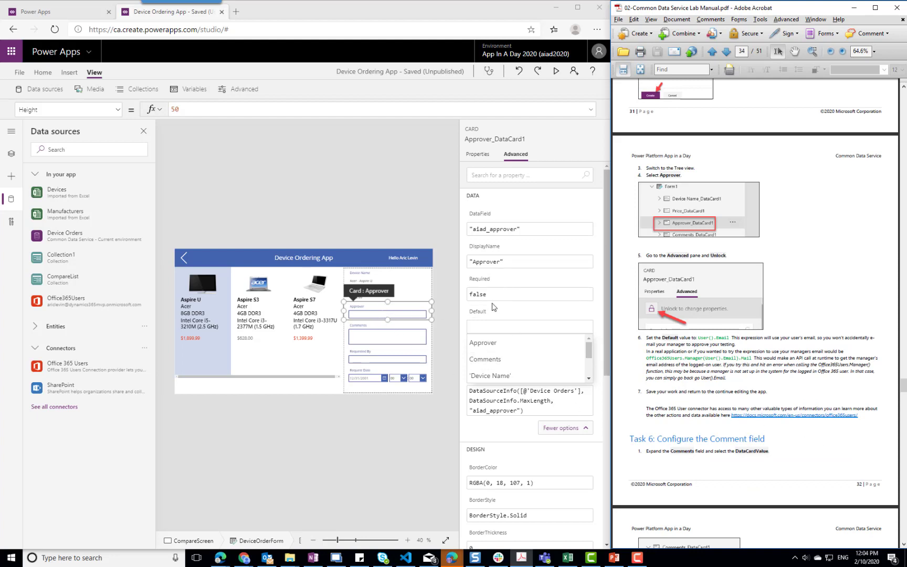
left_click(488, 326)
type("Off")
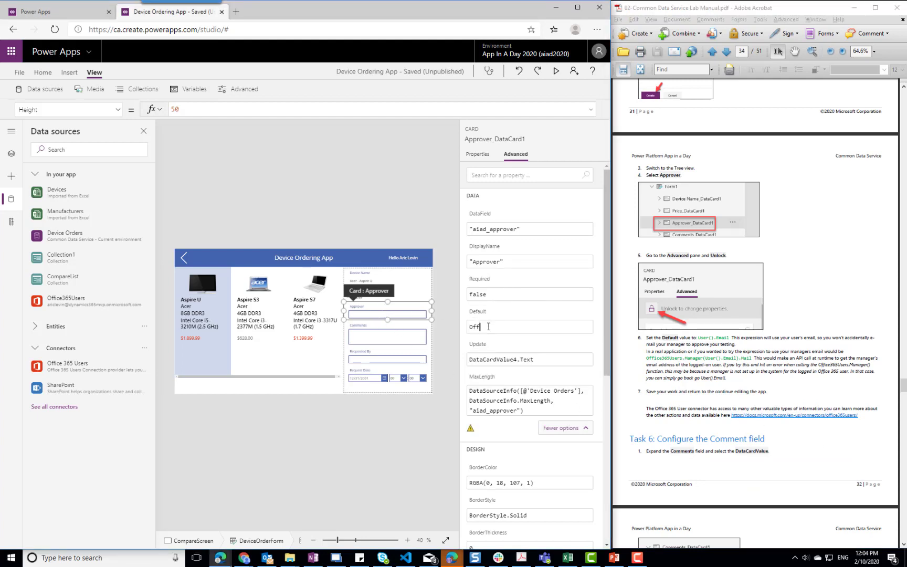
type("ice365")
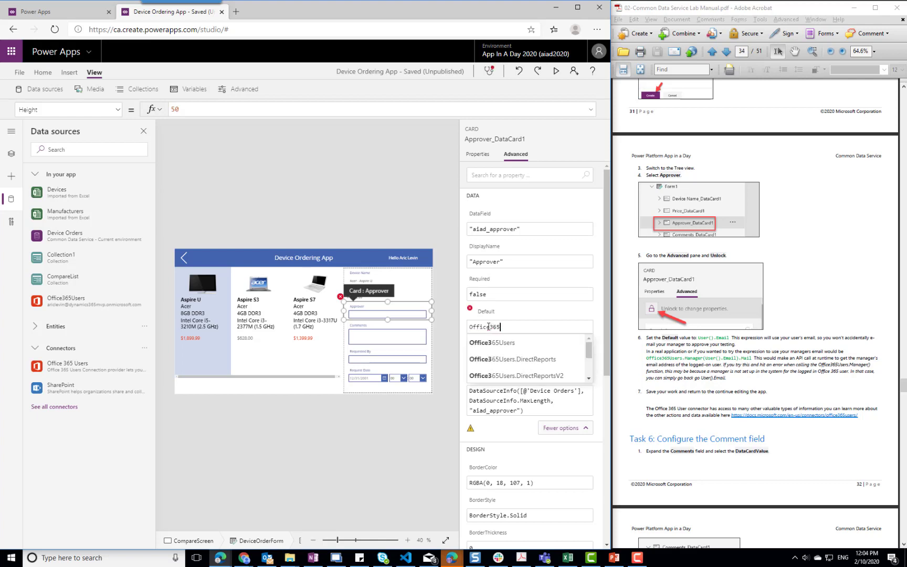
type("Users.")
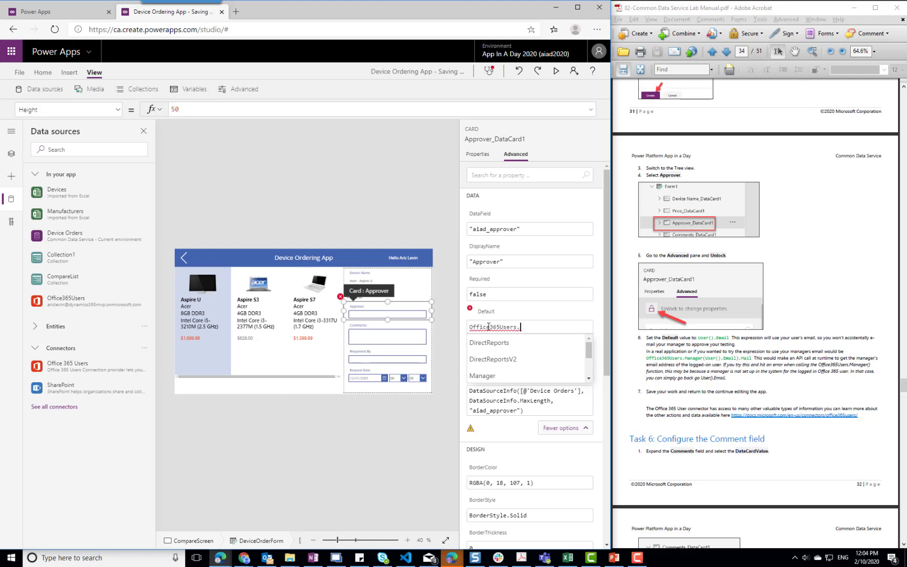
type("Manager(")
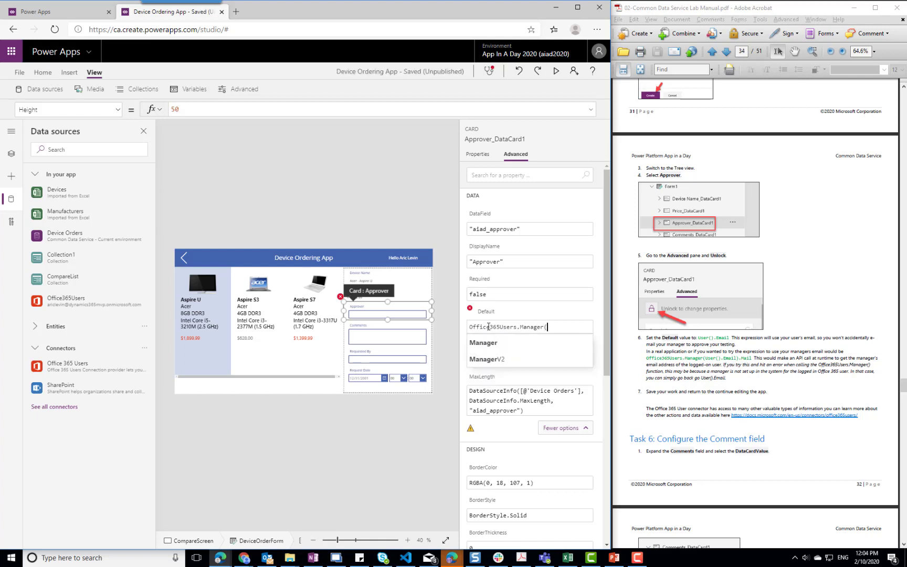
type("User()")
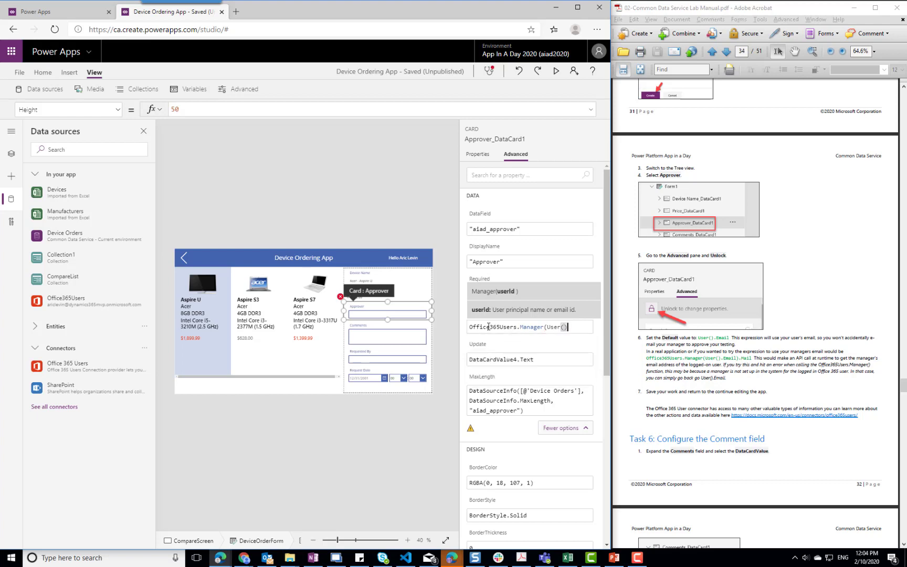
type(".Email)")
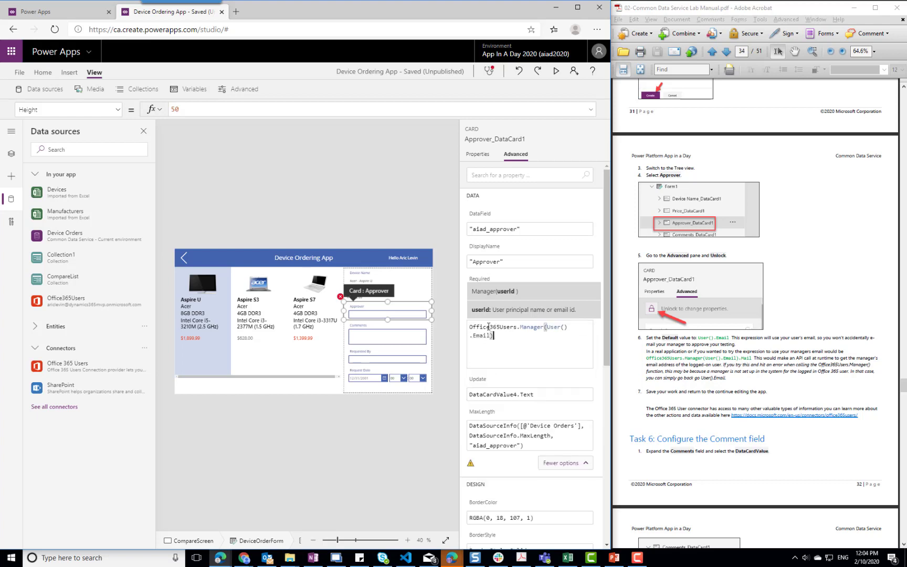
type(".Mail")
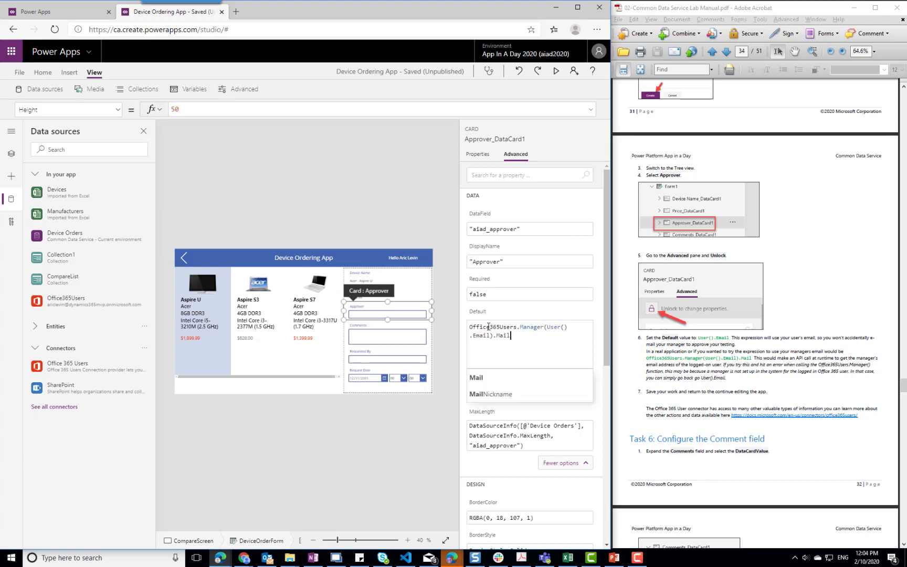
key("Return")
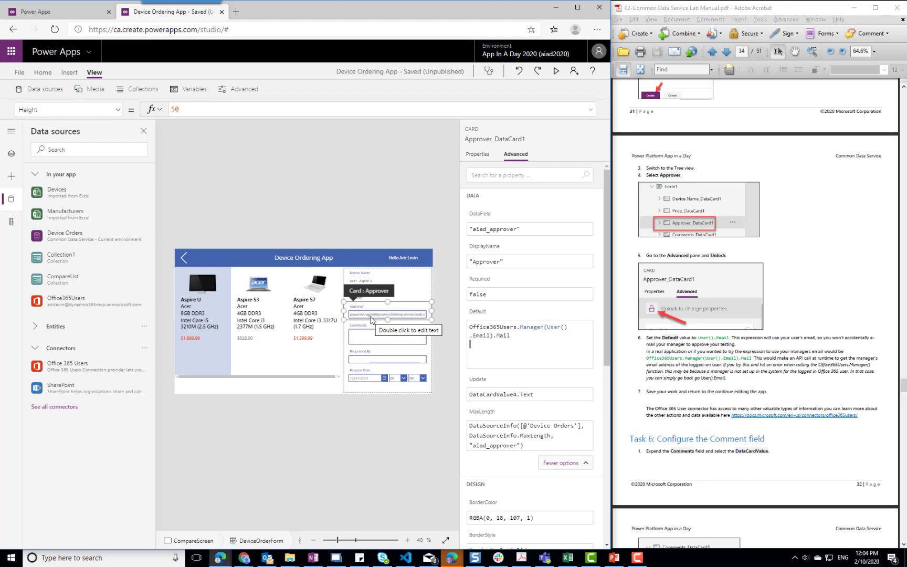
left_click(372, 319)
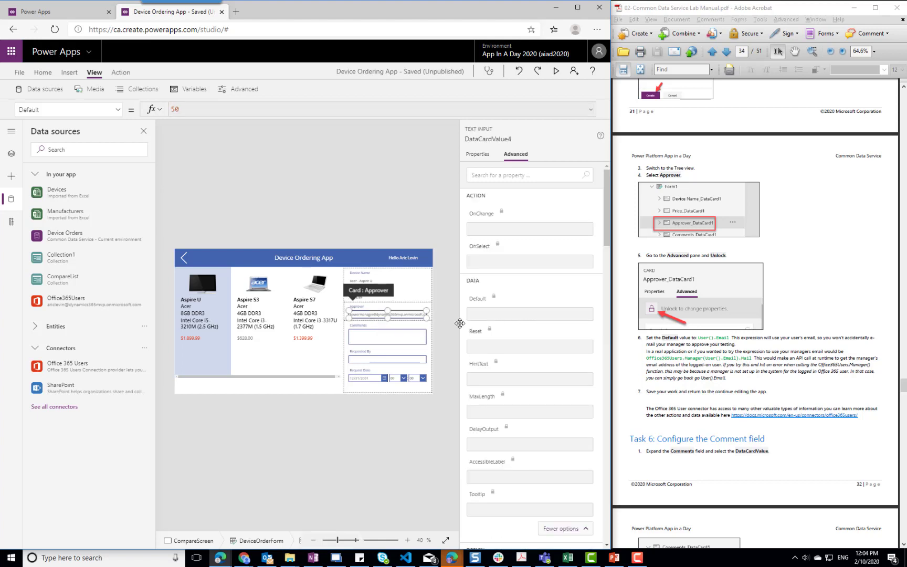
left_click(353, 314)
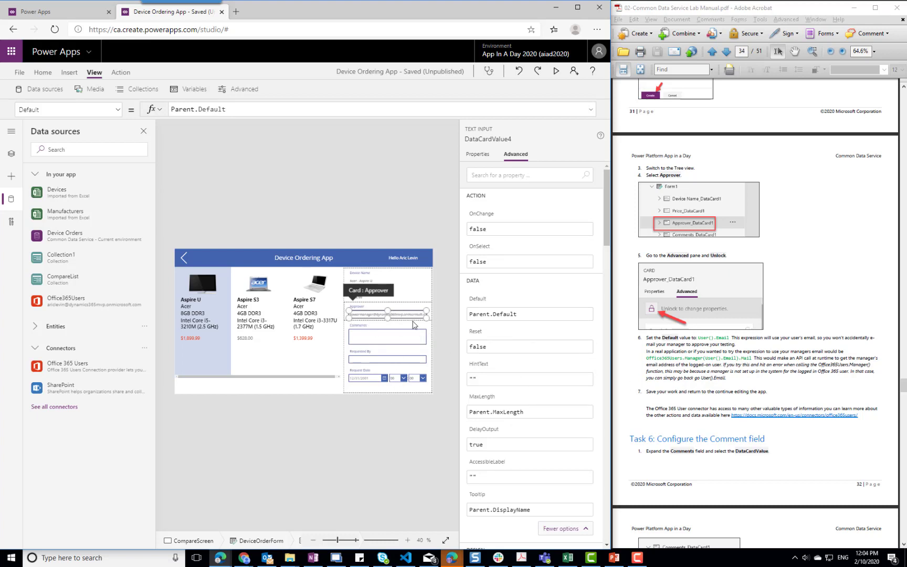
Following Task 6 of the lab manual, try to set the Comments card's height to 80 and resize the card on the canvas
left_click(388, 334)
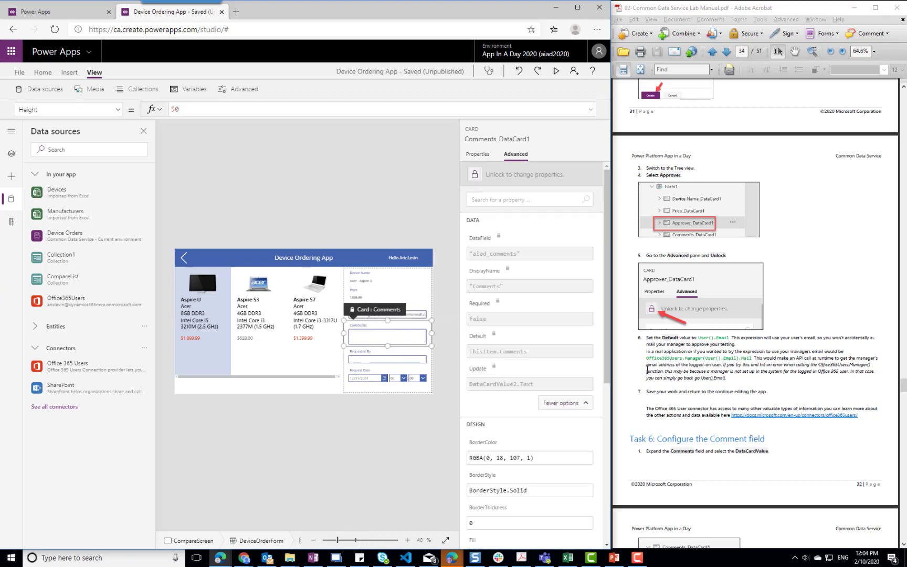
left_click(746, 388)
scroll(747, 391, "down", 5)
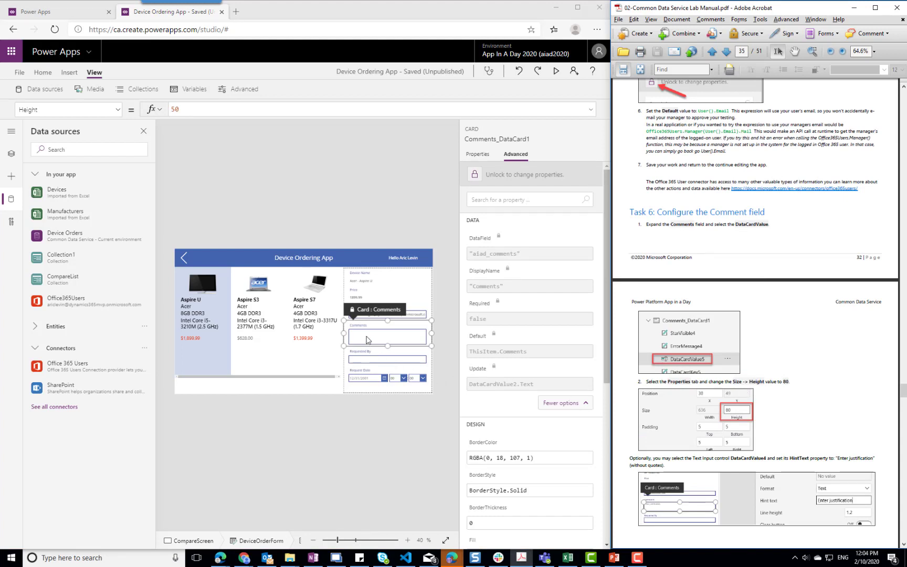
left_click(477, 154)
double_click(589, 221)
type("80")
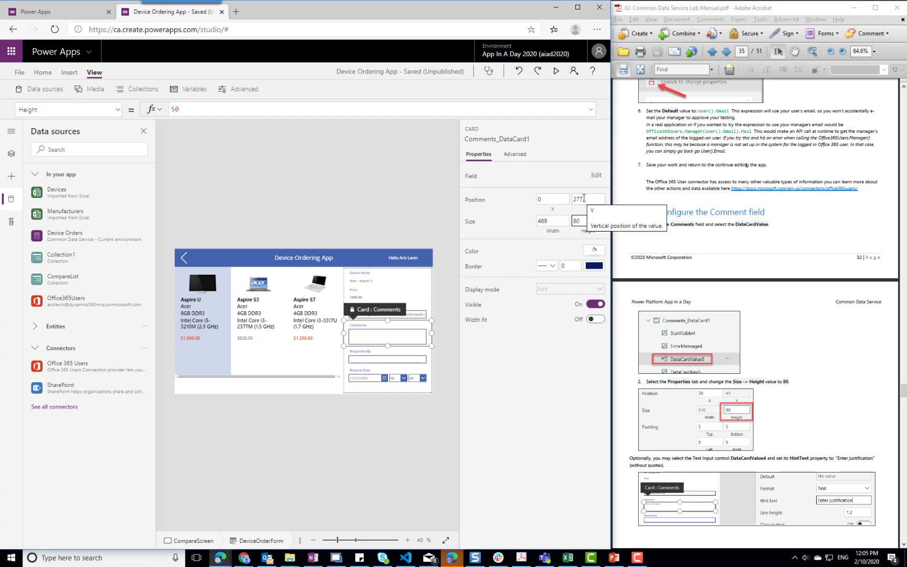
left_click(582, 198)
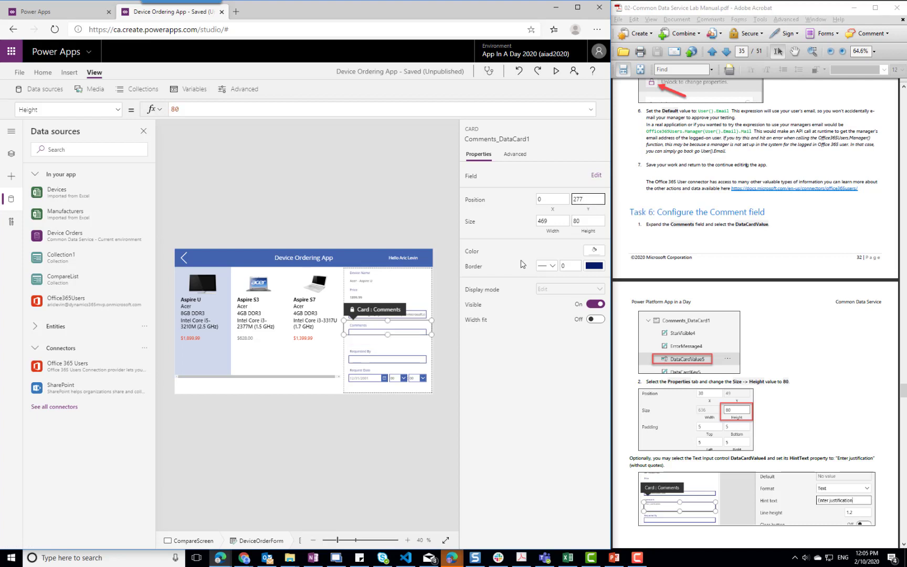
left_click_drag(387, 335, 389, 345)
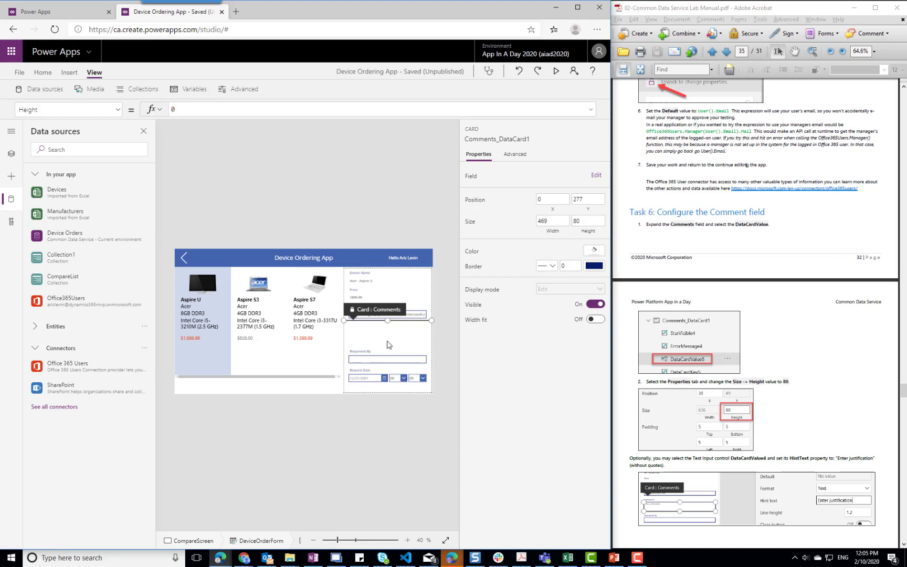
Examine the size, hint text and other properties of the Comments card and its DataCardValue2 text input
left_click(386, 334)
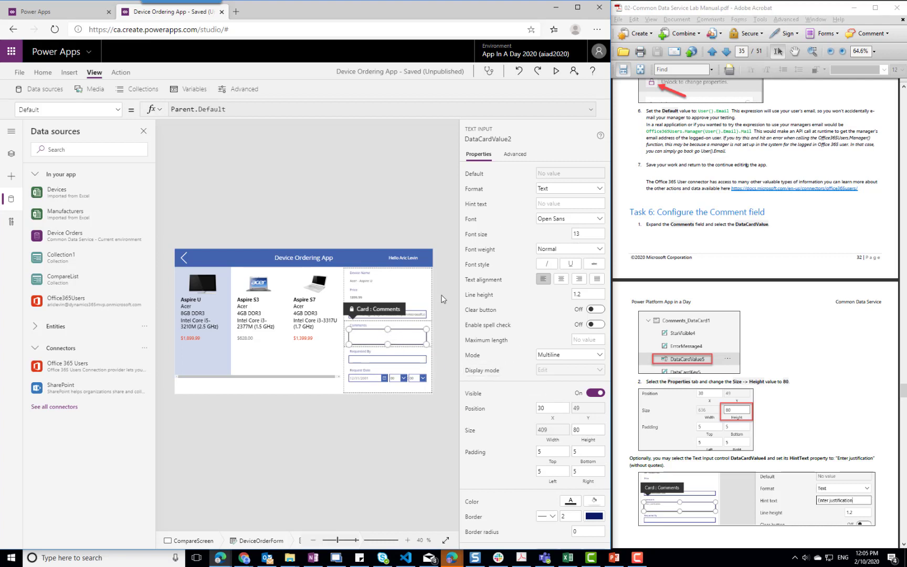
left_click(405, 325)
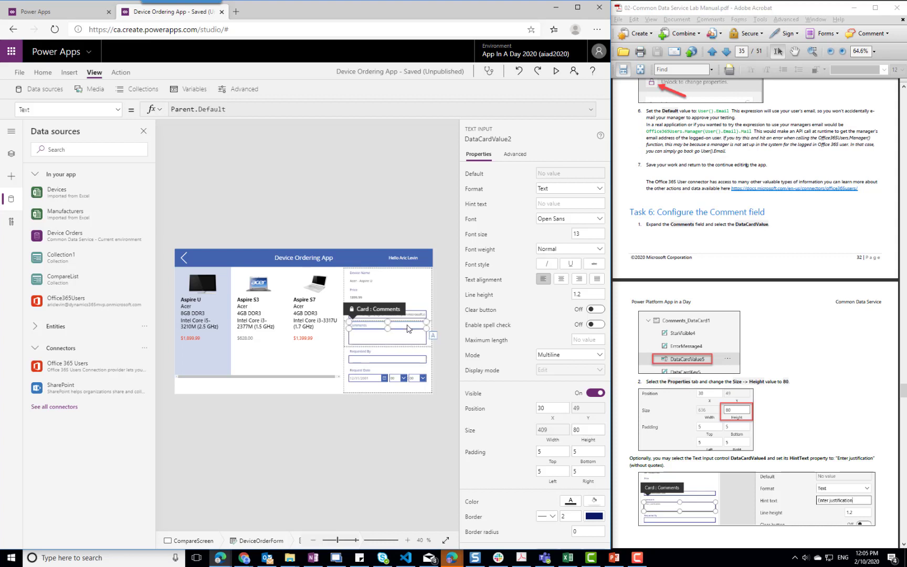
left_click(347, 344)
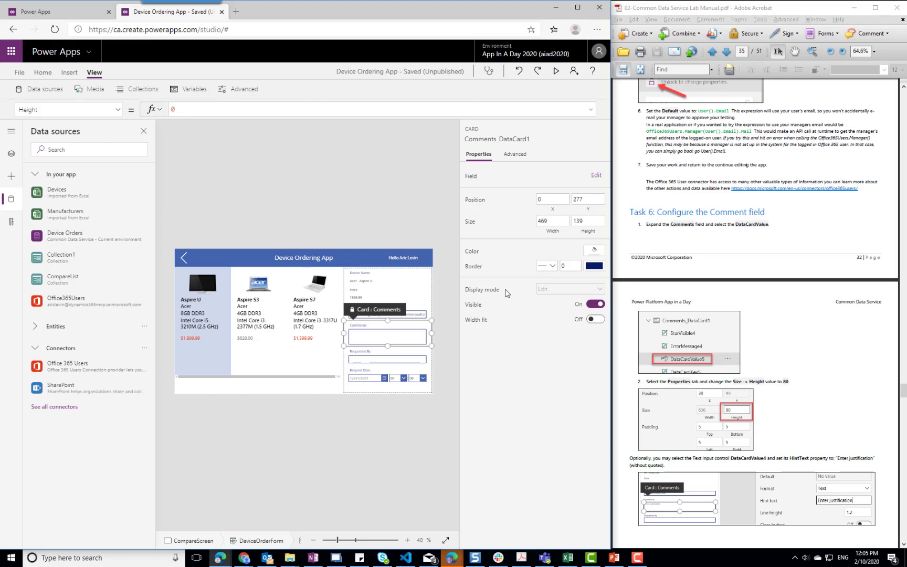
left_click(412, 334)
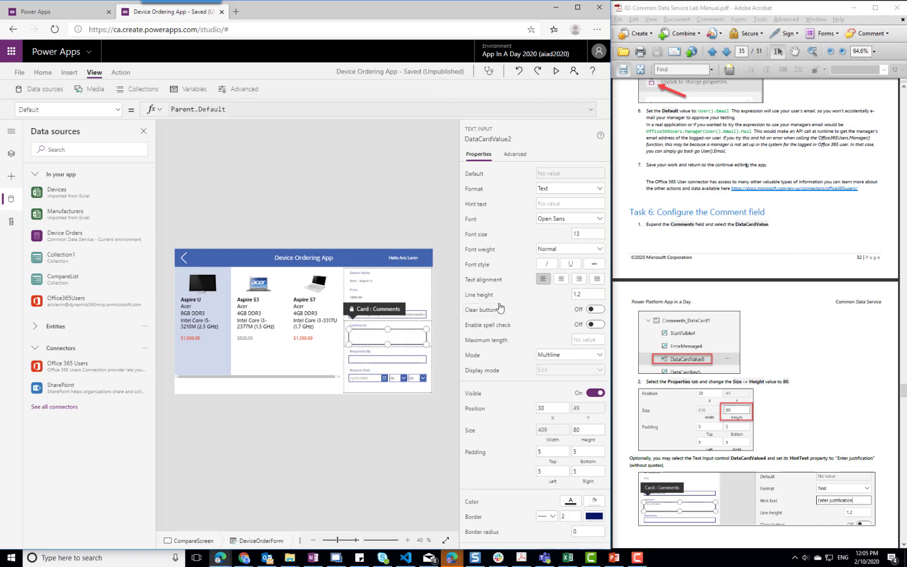
scroll(505, 327, "down", 3)
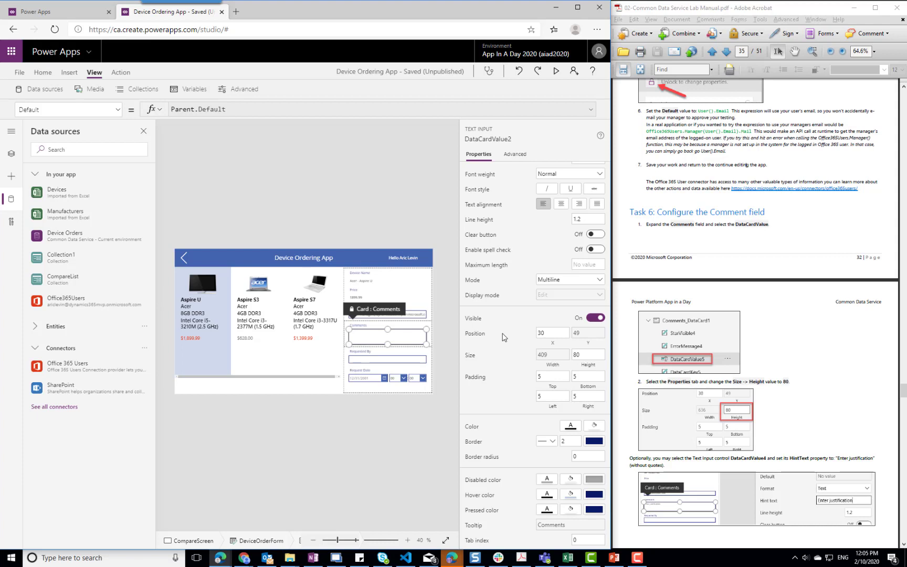
left_click(556, 527)
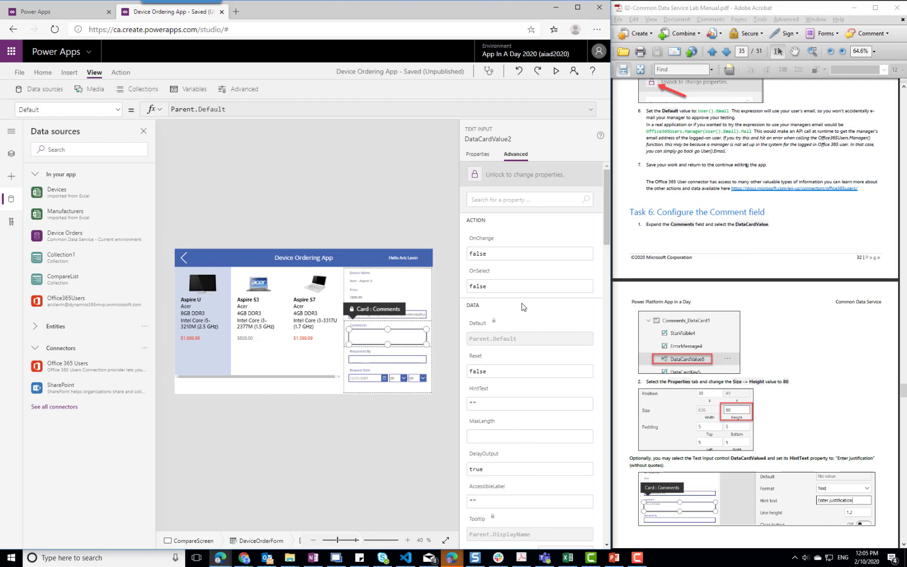
scroll(522, 307, "down", 5)
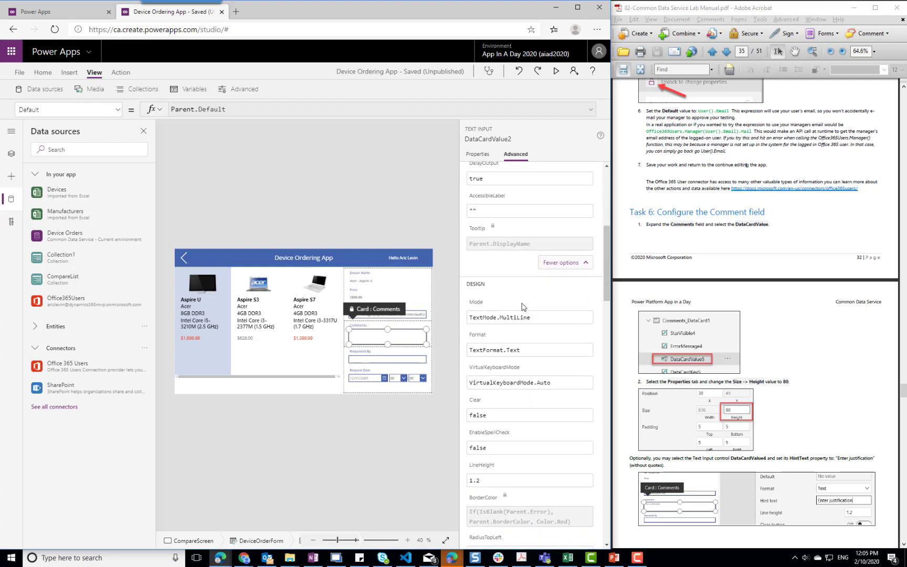
scroll(522, 307, "down", 5)
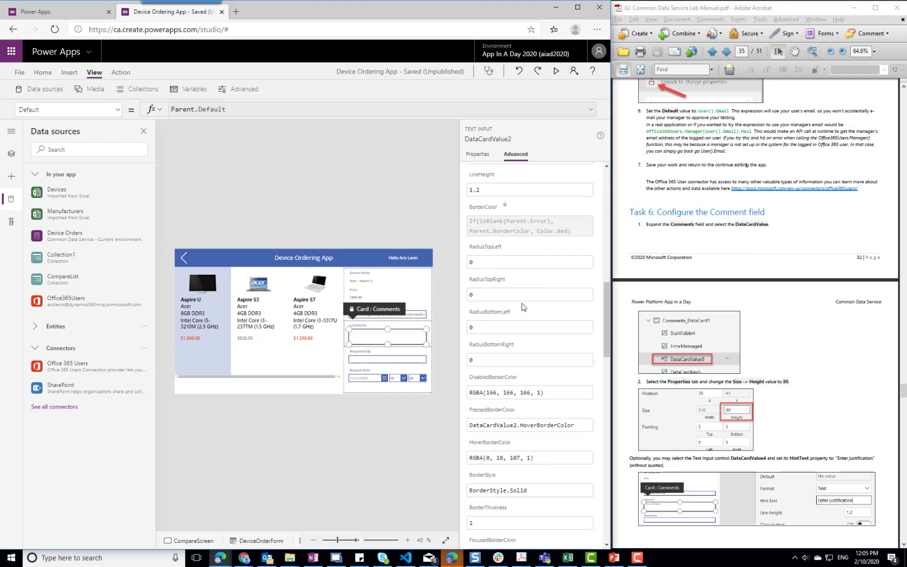
scroll(522, 307, "up", 10)
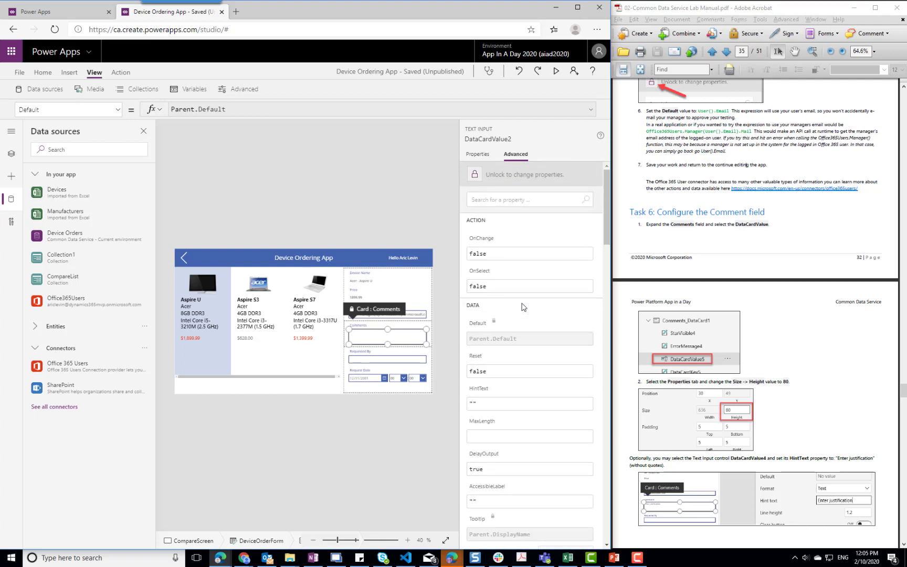
Set the hint text of the Comments card's DataCardValue2 text input to "Enter justification"
left_click(479, 154)
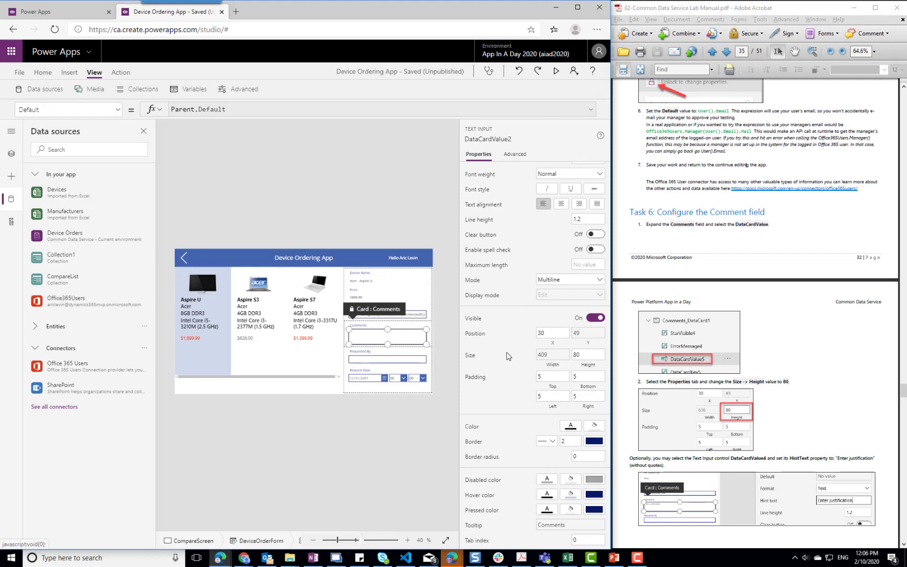
scroll(493, 256, "up", 2)
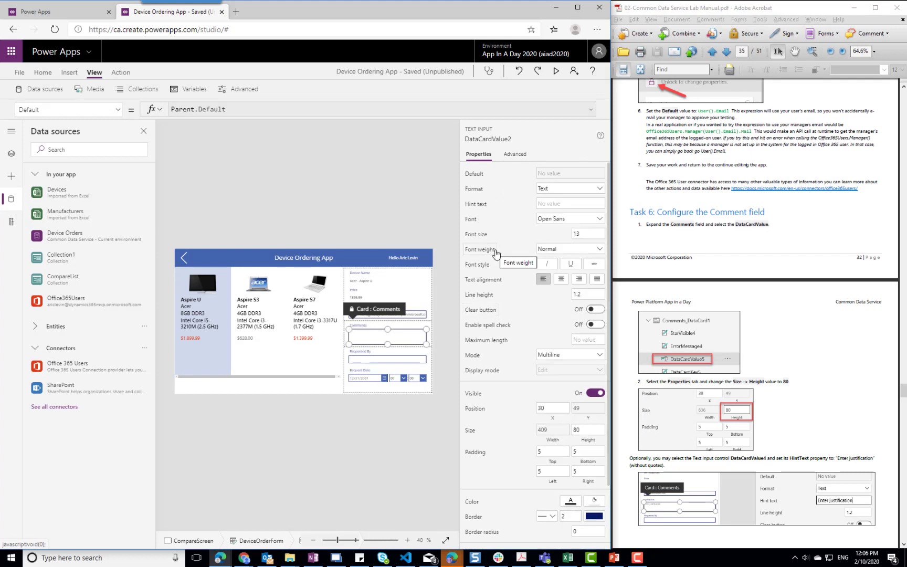
left_click(577, 203)
type("Enter justification")
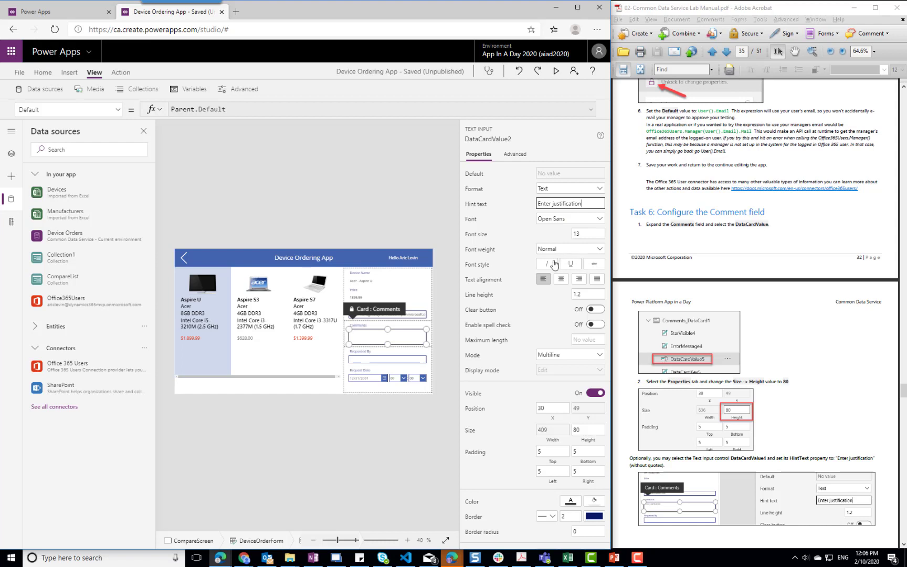
Following Task 7 of the lab manual, select the Requested By card and unlock its properties for editing
left_click(377, 362)
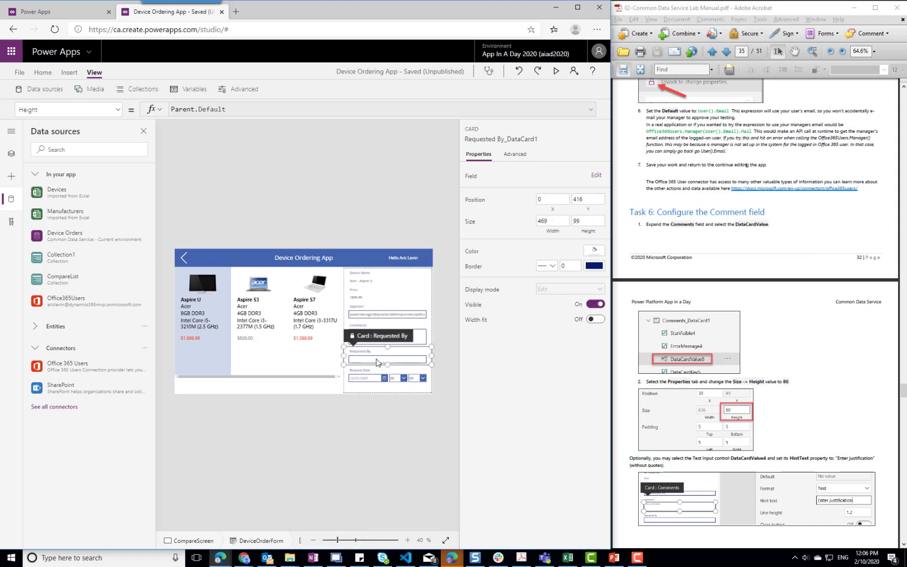
left_click(829, 353)
scroll(829, 352, "down", 10)
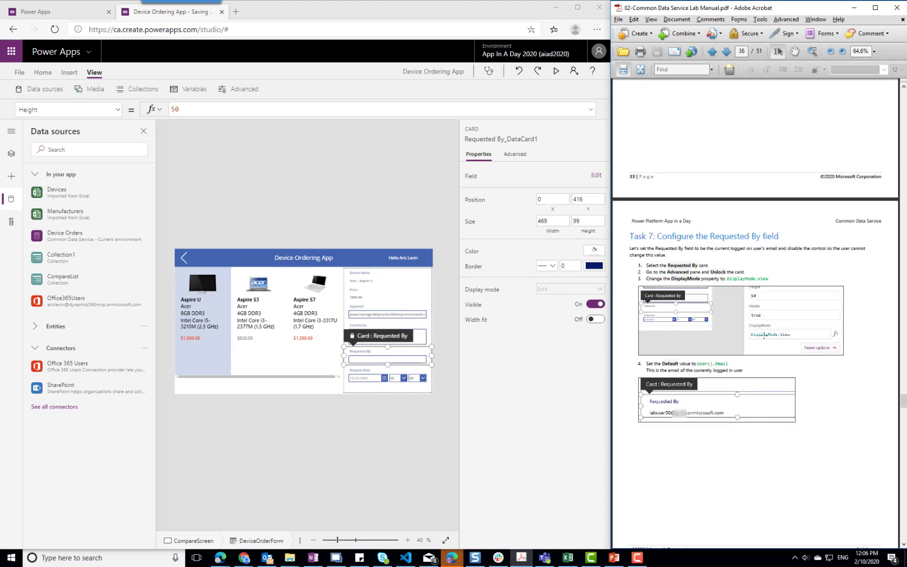
left_click(373, 361)
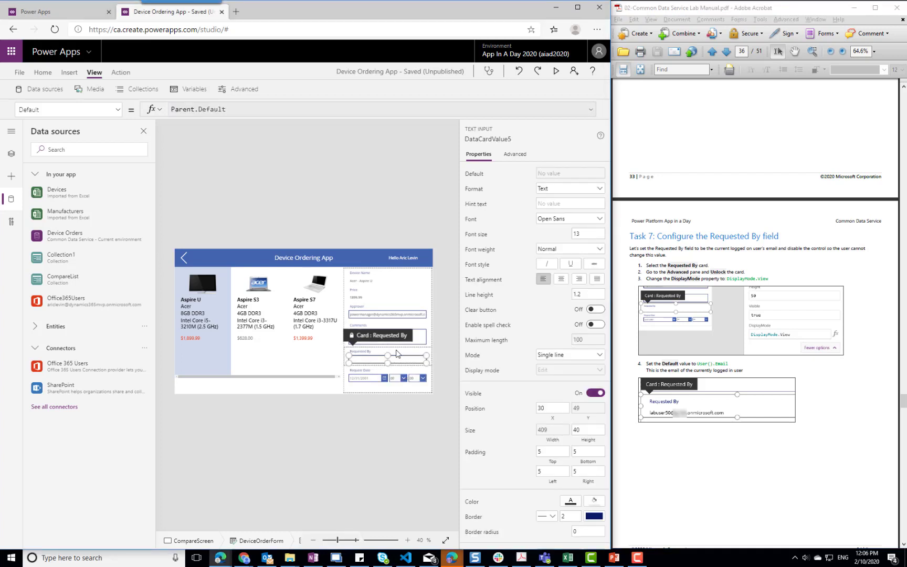
left_click(514, 155)
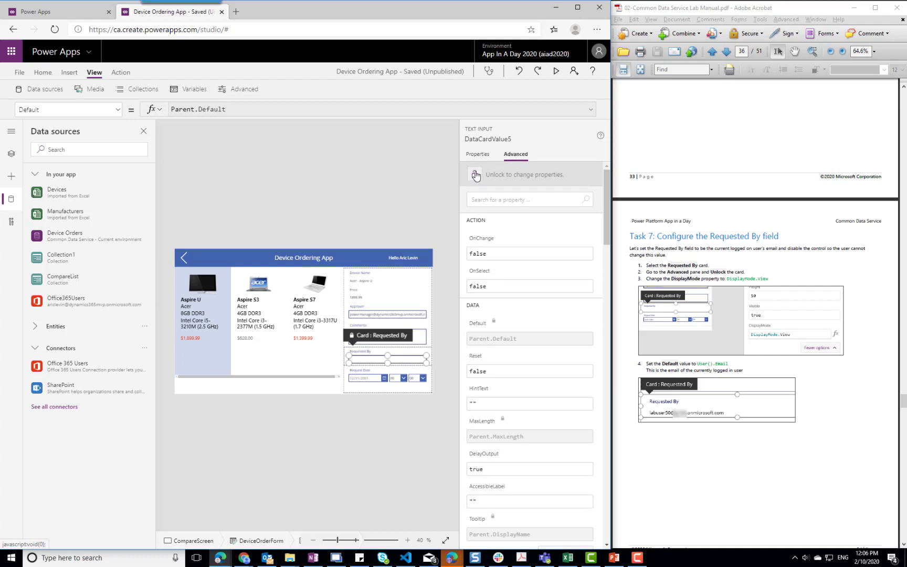
left_click(430, 350)
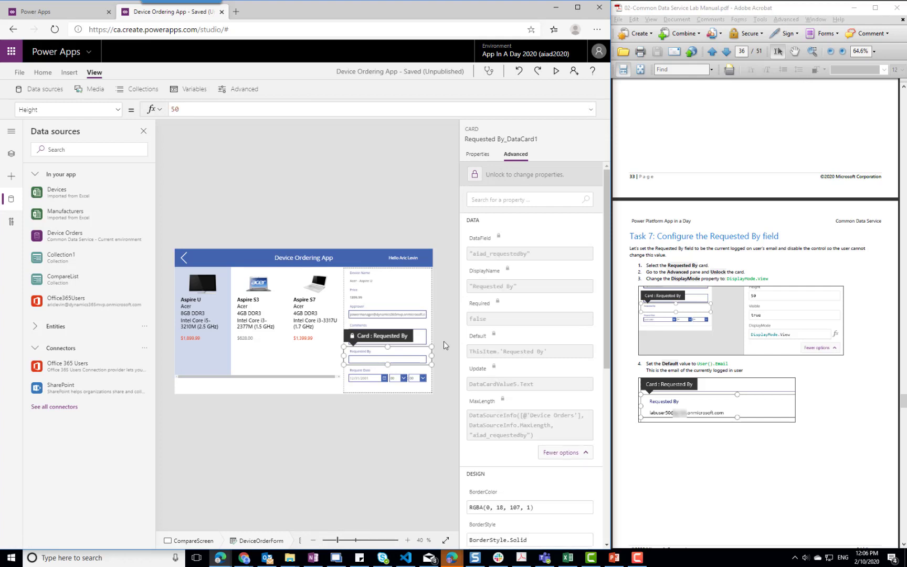
left_click(476, 179)
Set the Requested By card's Default property to User().Email
left_click(562, 328)
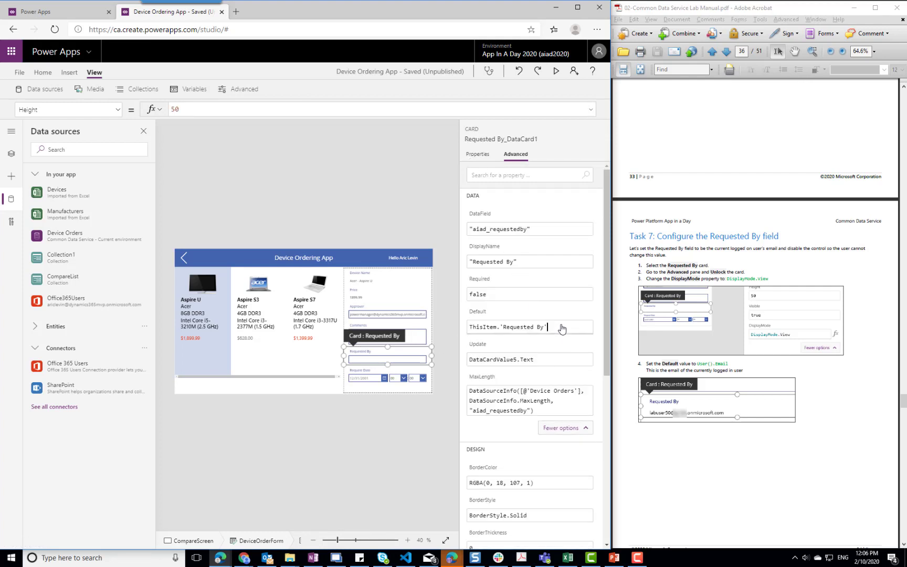
key("ctrl+a")
type("U")
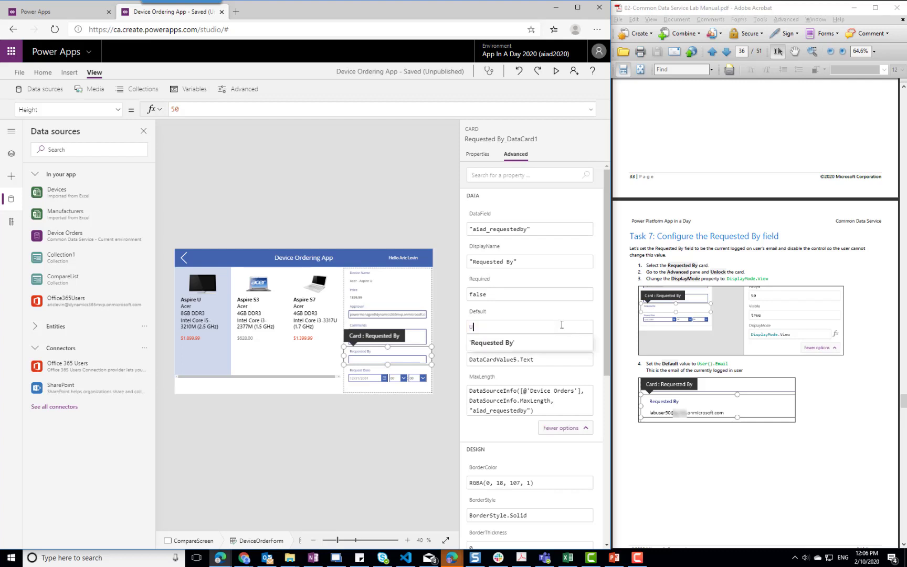
type("ser().Email")
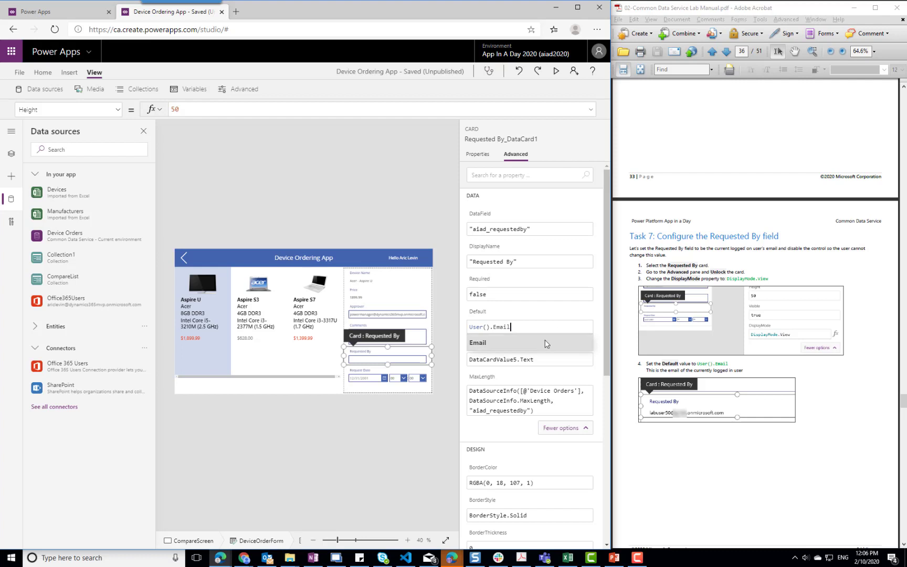
left_click(540, 340)
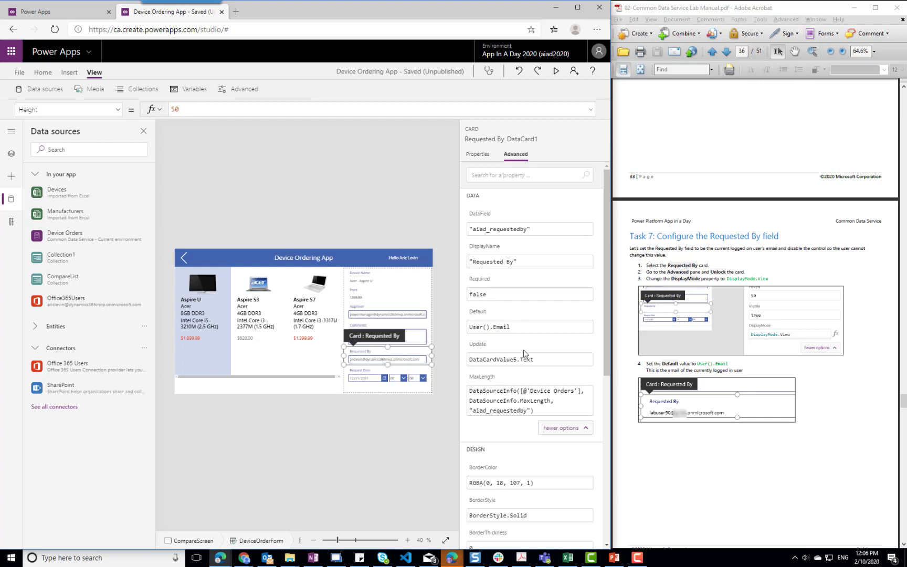
Set the Requested By card's DisplayMode property to DisplayMode.View
left_click_drag(607, 361, 621, 530)
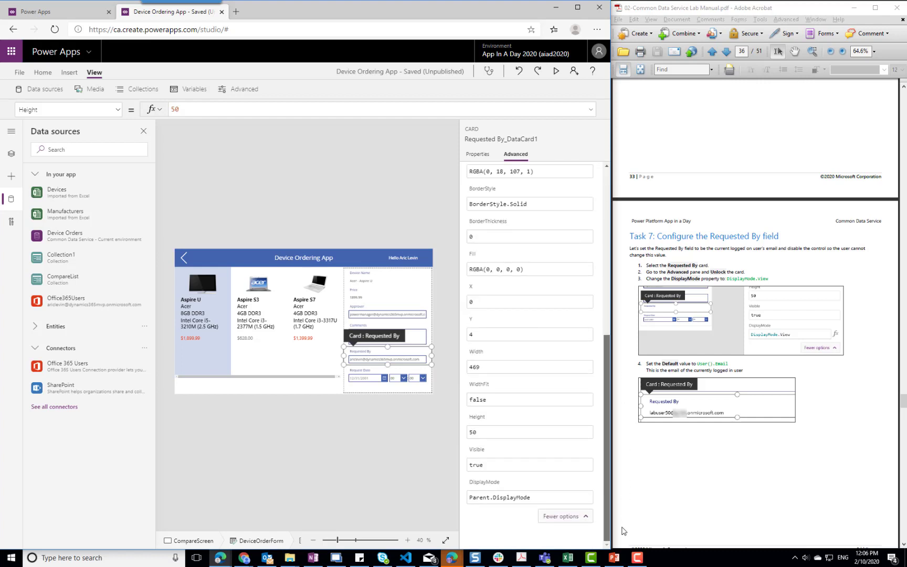
left_click(540, 499)
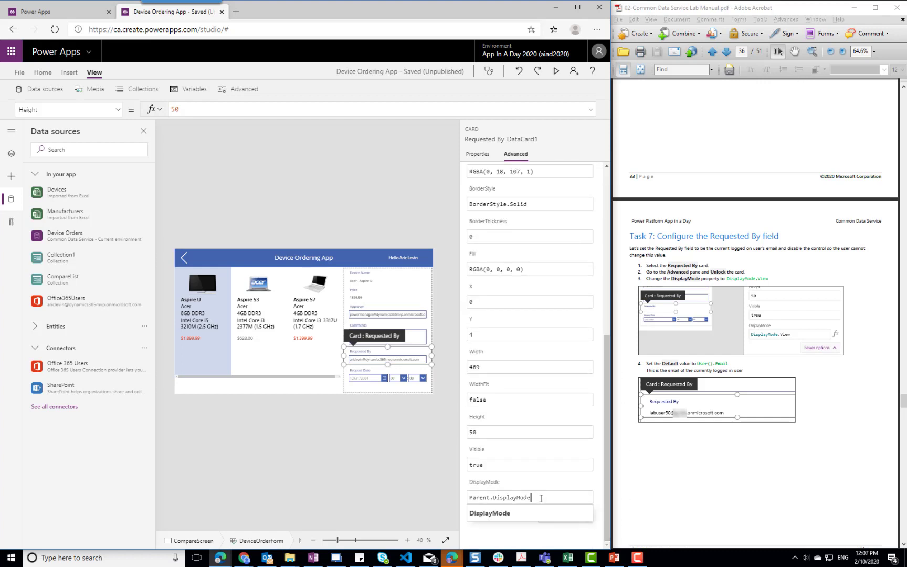
type(".View")
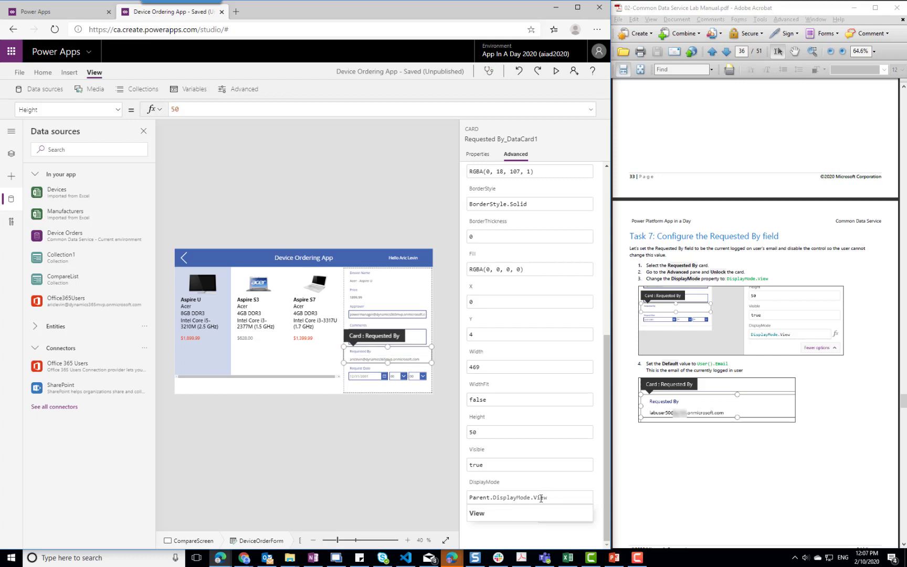
key("Home")
key("Delete")
key("Delete")
key("Delete")
key("Delete")
key("Delete")
key("Delete")
key("Delete")
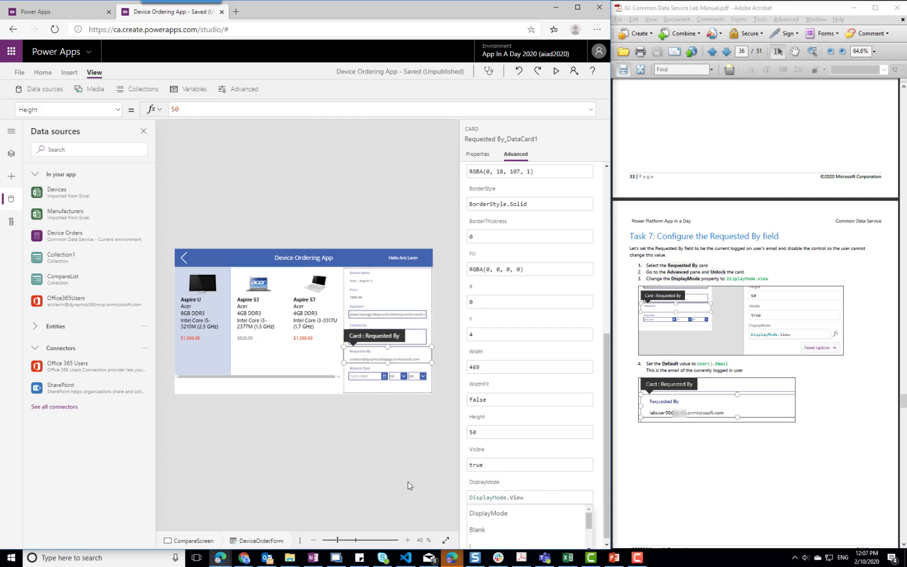
left_click(382, 465)
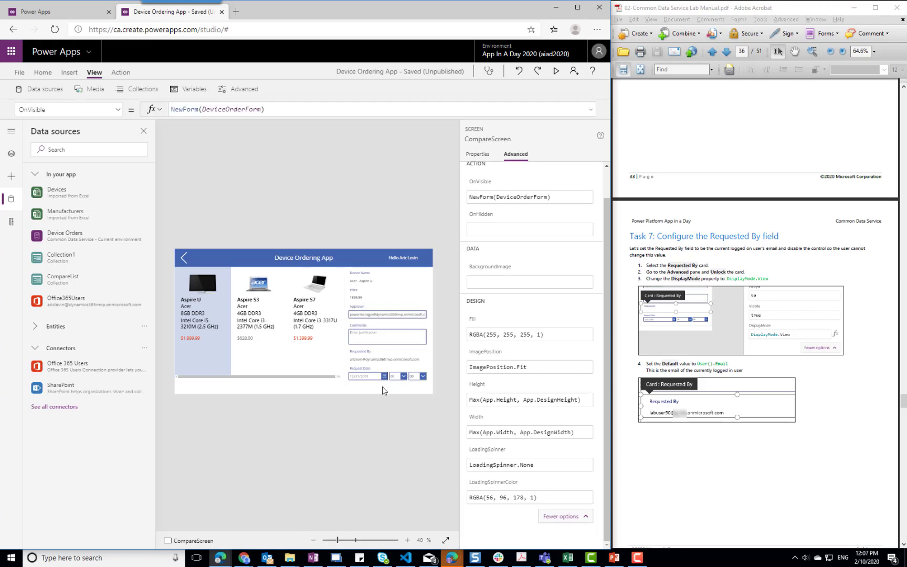
Following Task 8 of the lab manual, unlock the Request Date card and set its Default property to Today()
left_click(743, 455)
scroll(727, 439, "down", 4)
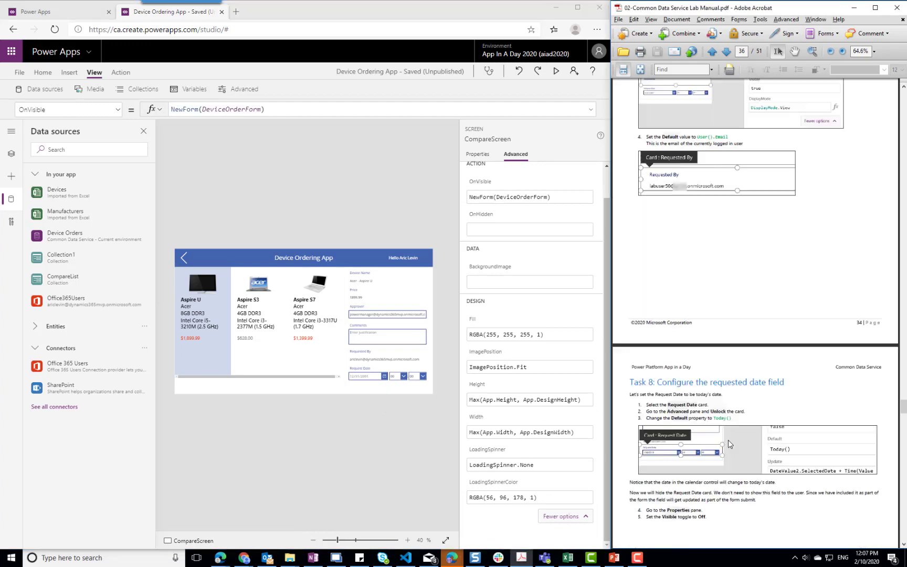
scroll(727, 444, "down", 3)
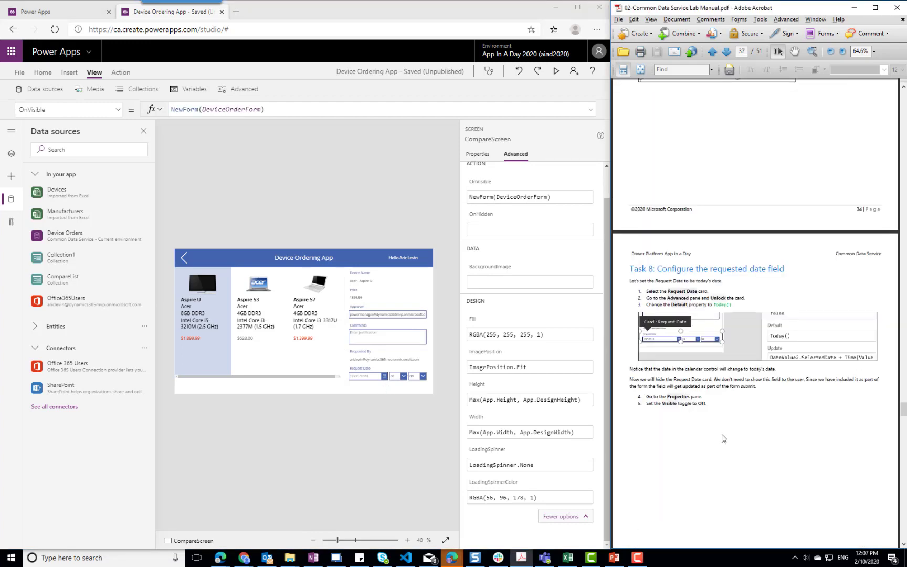
left_click(360, 378)
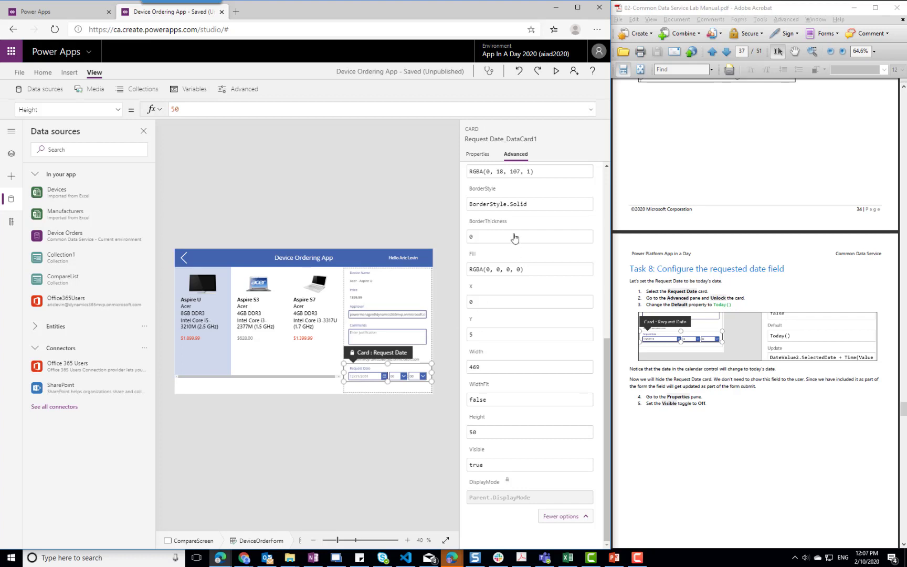
scroll(532, 307, "up", 6)
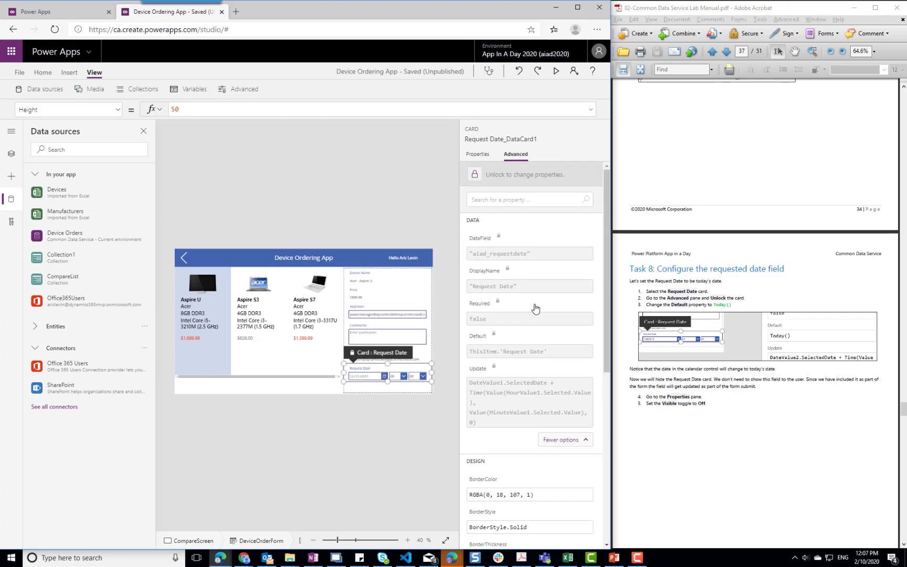
left_click(474, 175)
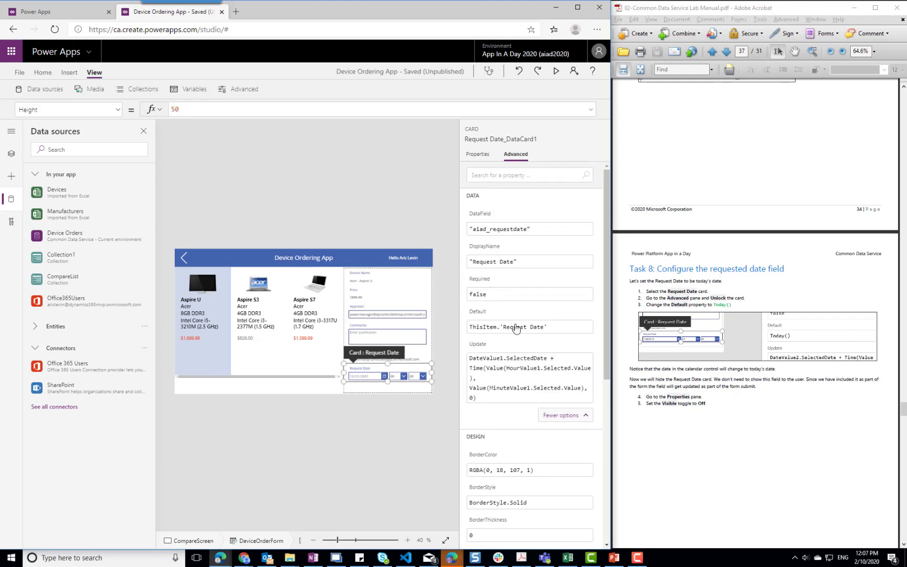
left_click_drag(559, 323, 429, 334)
type("Today()")
left_click(693, 423)
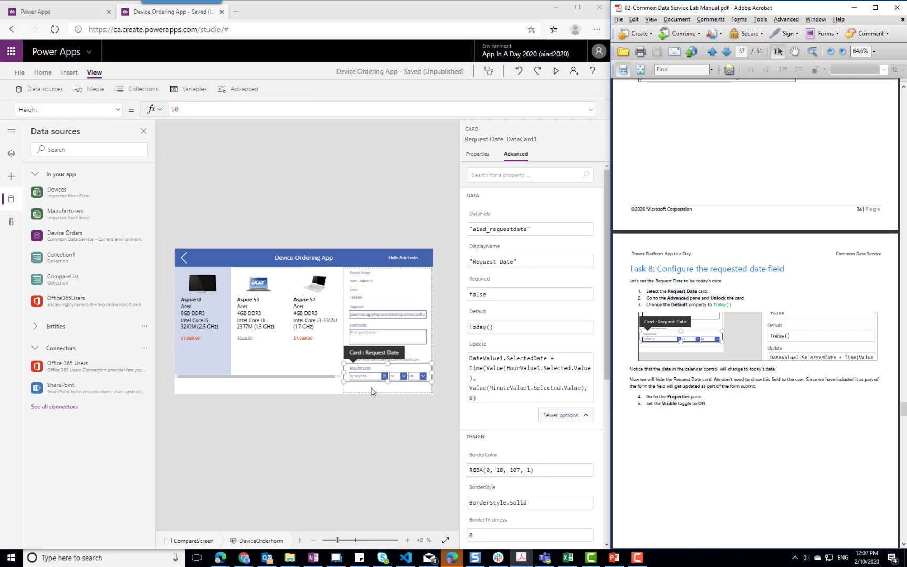
Turn off the Request Date card's visibility and shorten the device order form by raising its lower edge
left_click(476, 155)
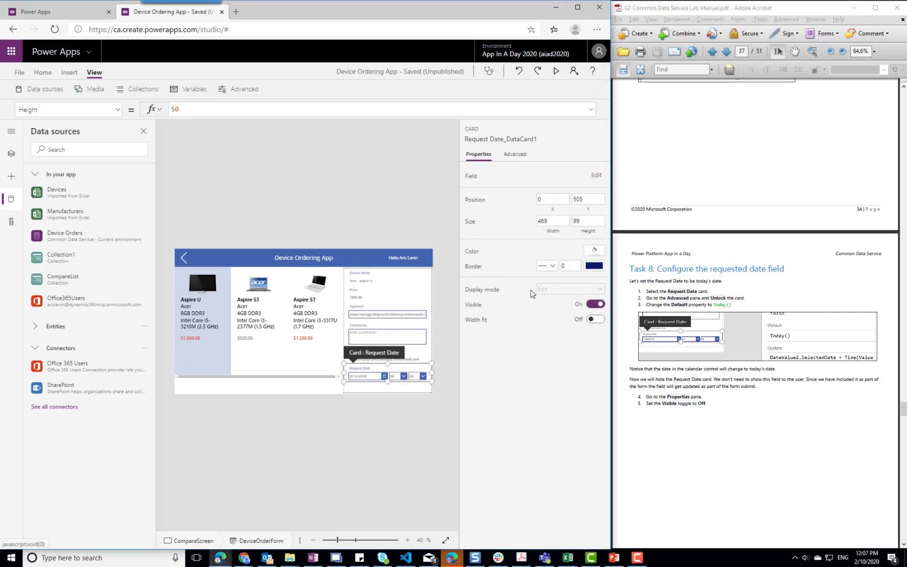
left_click(595, 305)
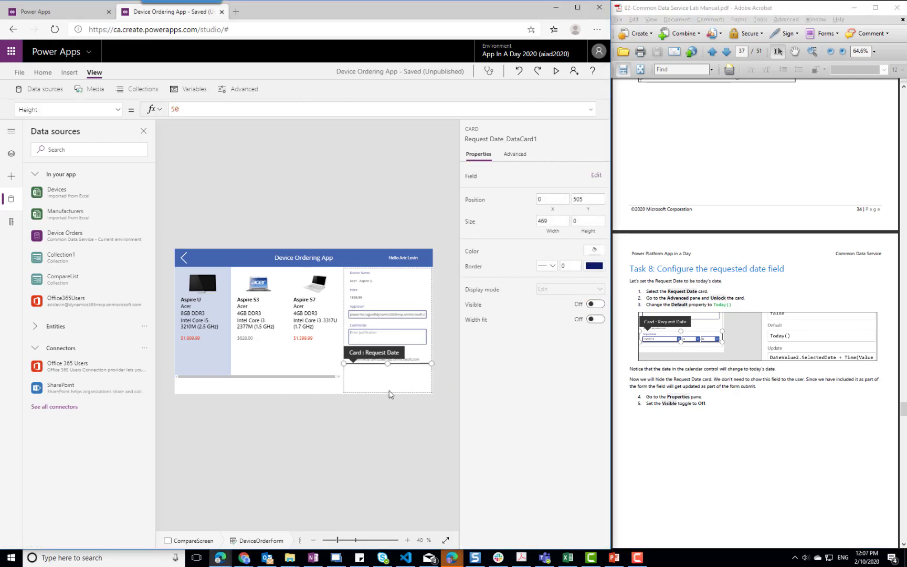
left_click(375, 387)
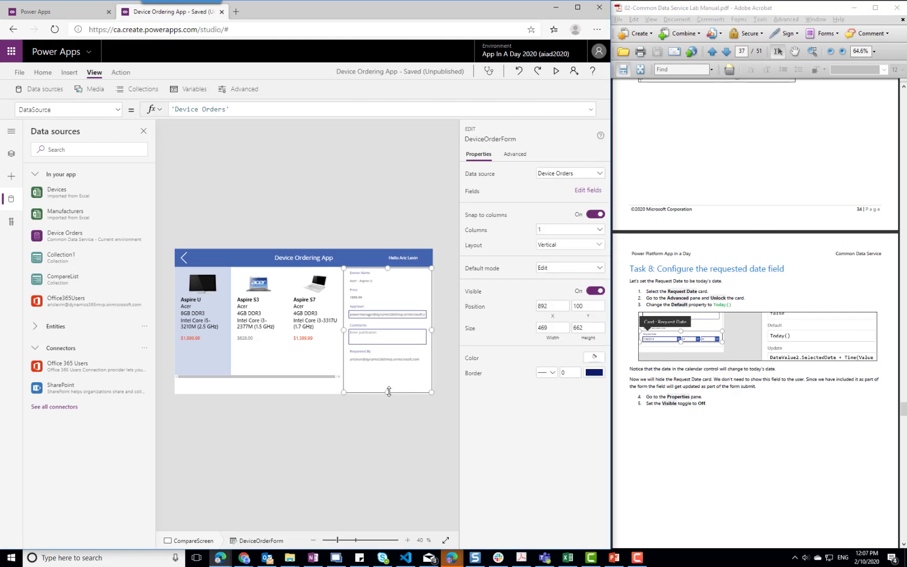
left_click_drag(387, 391, 383, 378)
left_click(380, 393)
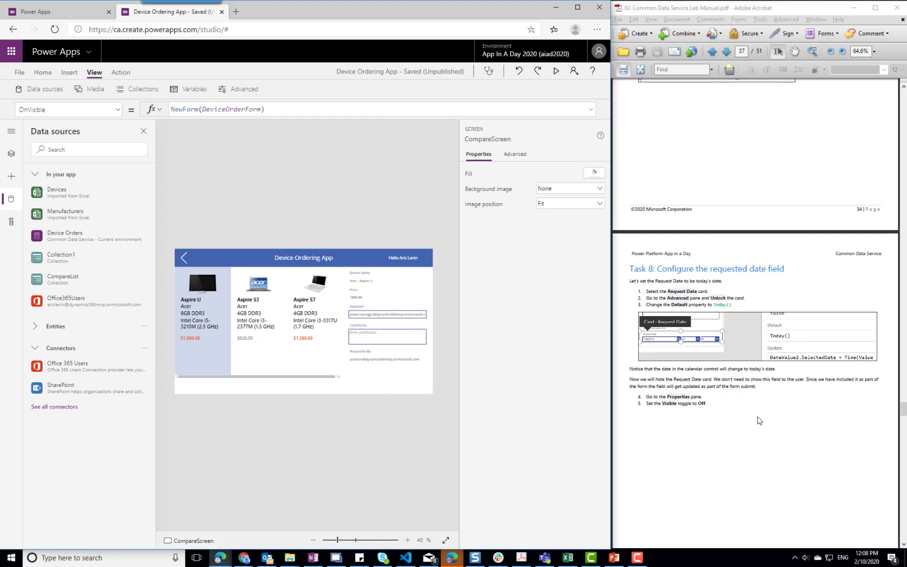
Consult Task 9 of the lab manual and show the app's screen tree with CompareScreen collapsed
scroll(750, 417, "down", 4)
scroll(749, 413, "down", 8)
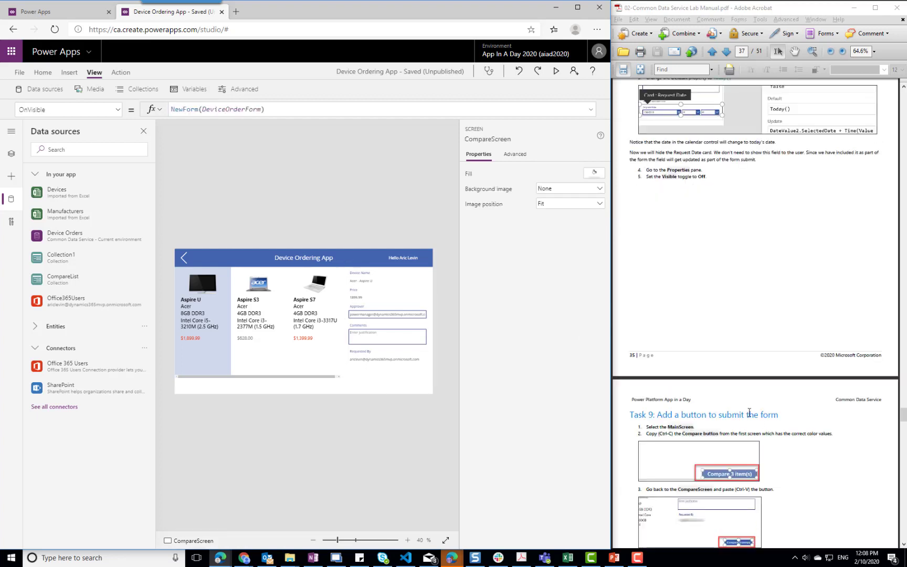
left_click(832, 377)
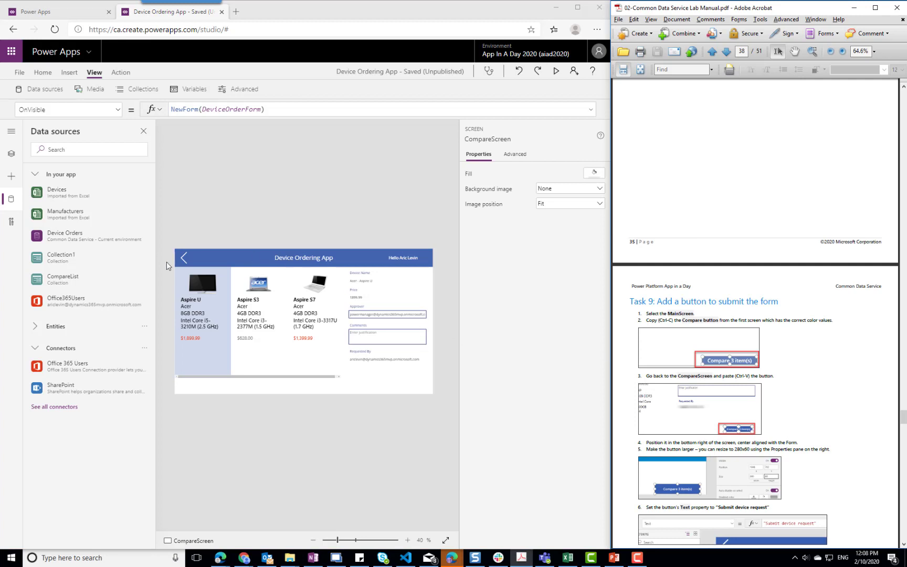
left_click(142, 132)
left_click(11, 130)
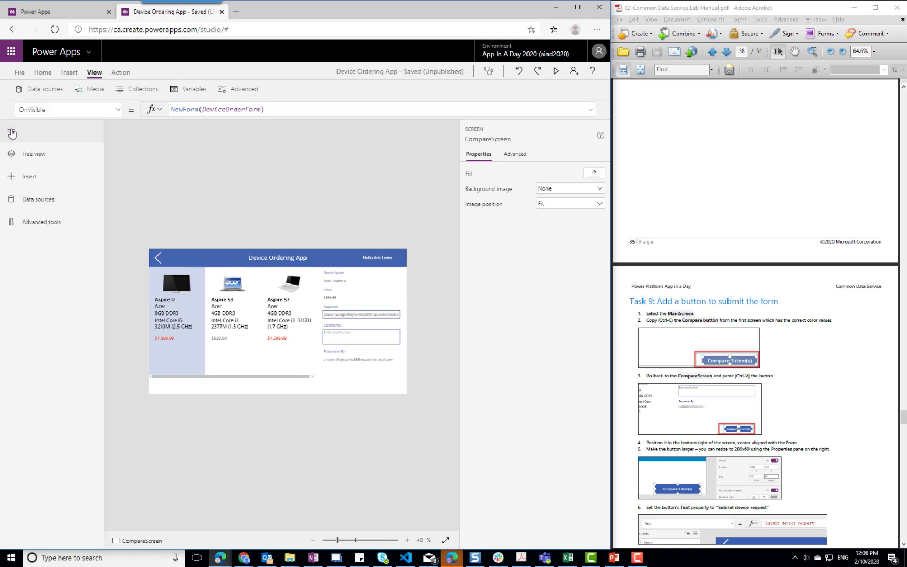
left_click(33, 157)
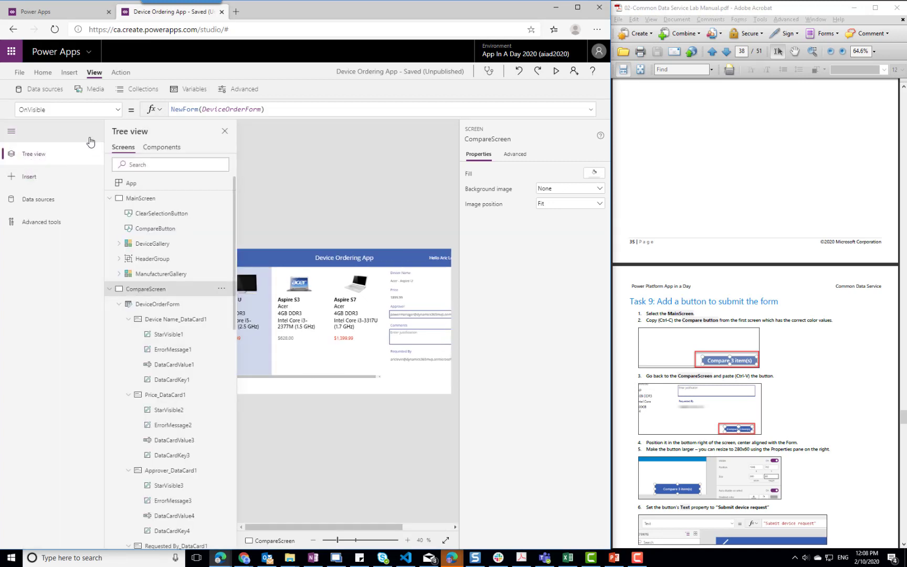
left_click(11, 131)
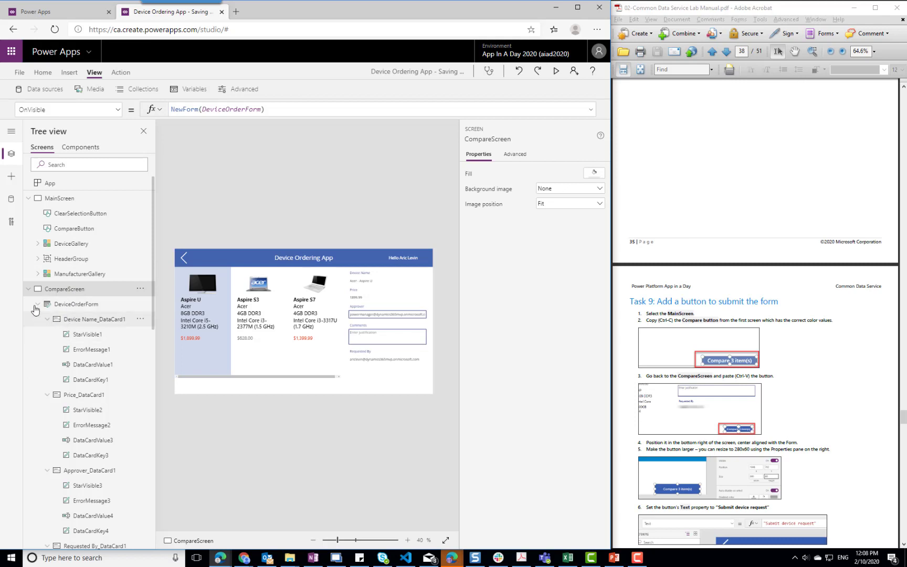
left_click(29, 289)
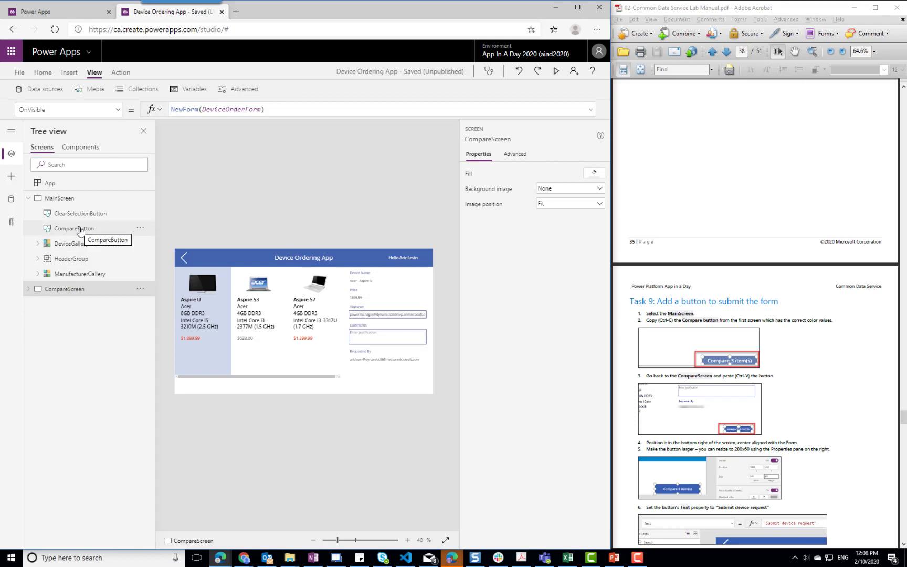
Copy CompareButton from MainScreen and paste it onto CompareScreen
left_click(80, 229)
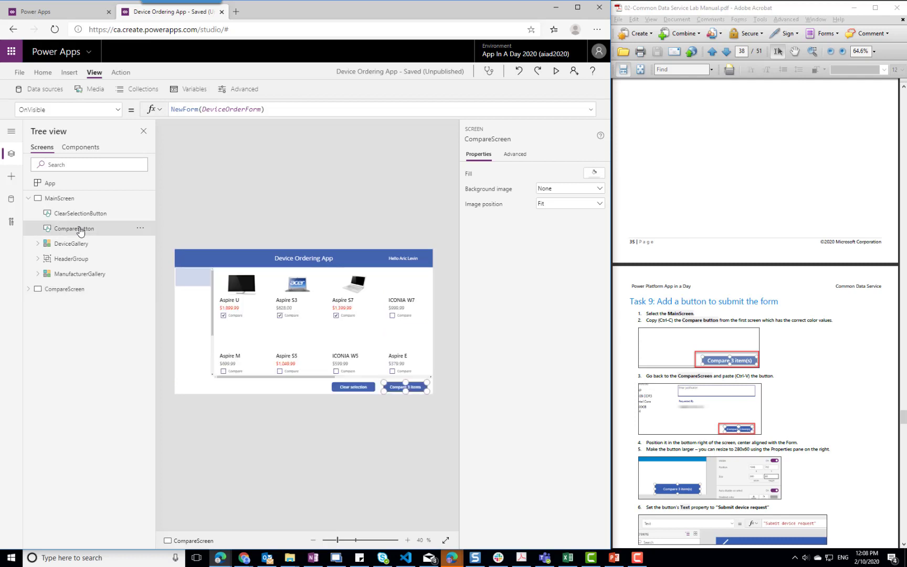
right_click(79, 229)
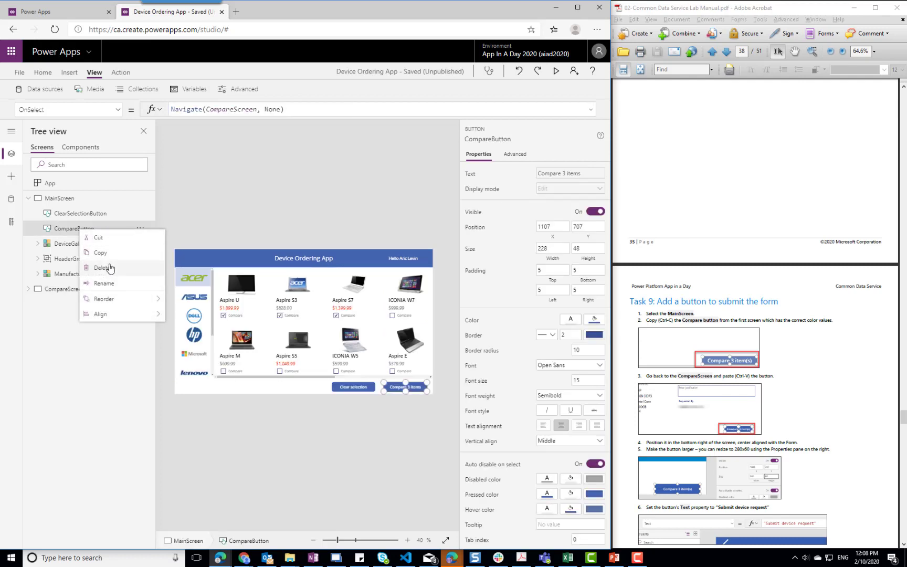
left_click(102, 252)
left_click(28, 289)
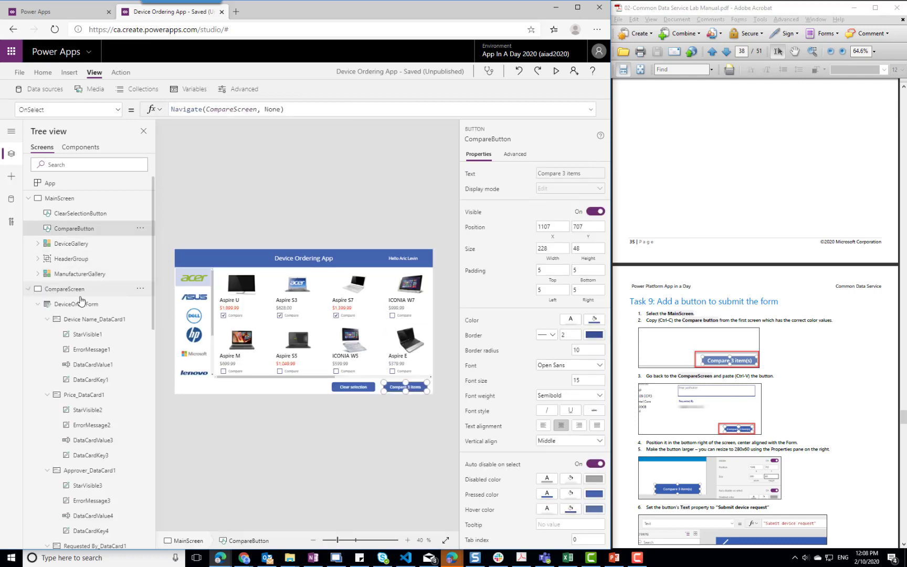
right_click(76, 290)
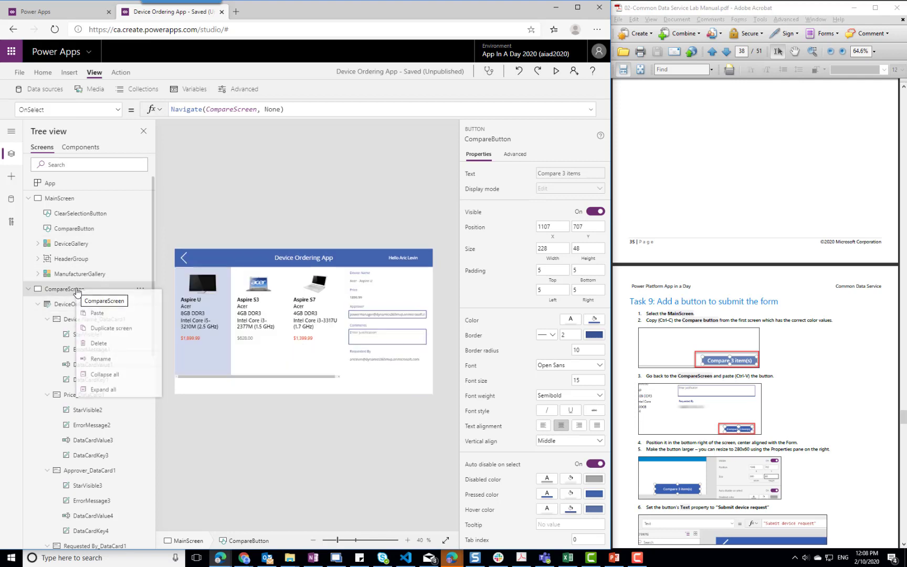
left_click(103, 314)
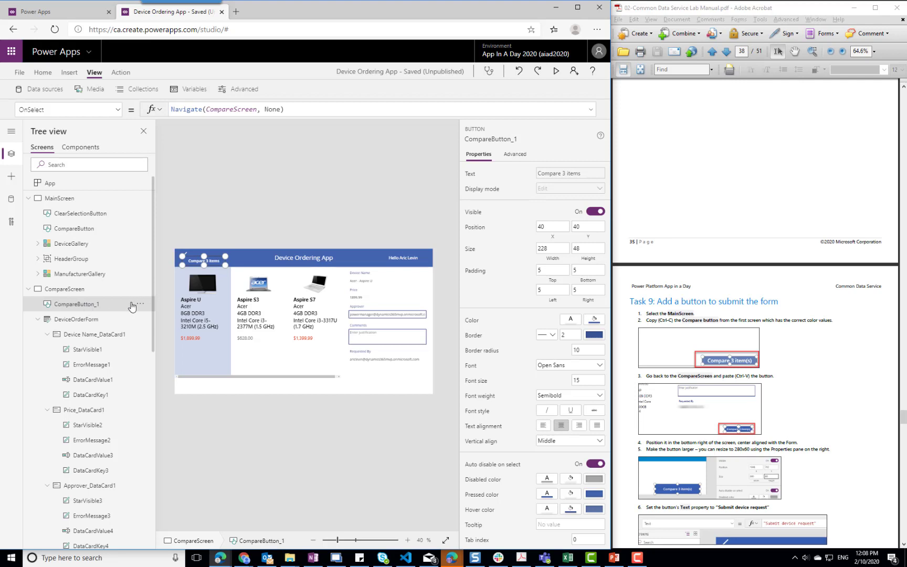
Rename the button copied onto CompareScreen as SubmitForm and move it below the order form, to about X 1107, Y 702
left_click(141, 310)
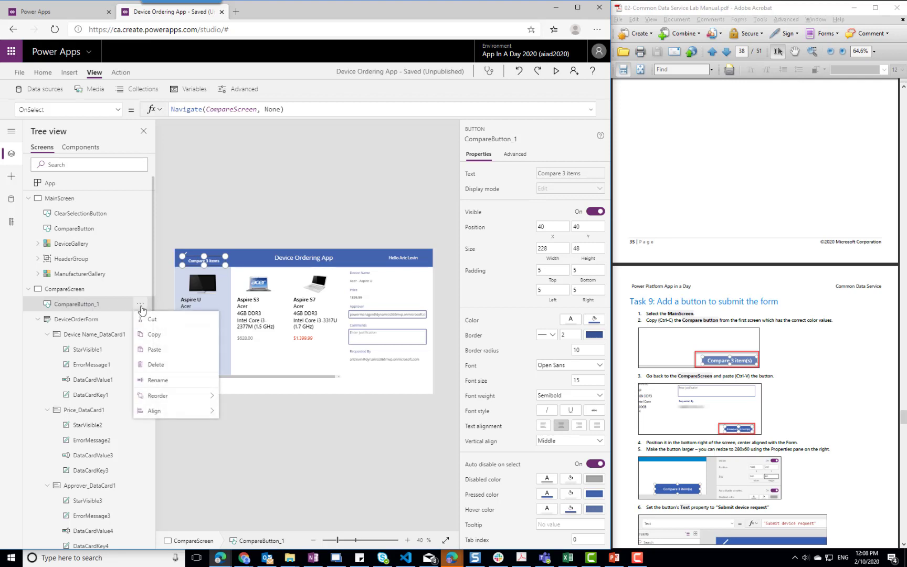
left_click(153, 379)
type("SubmitForm")
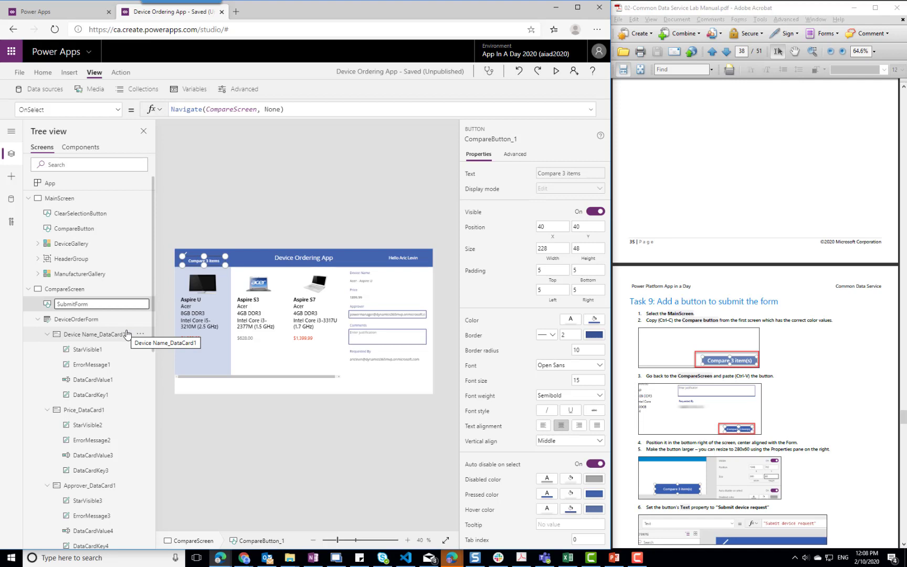
left_click(283, 418)
left_click(208, 261)
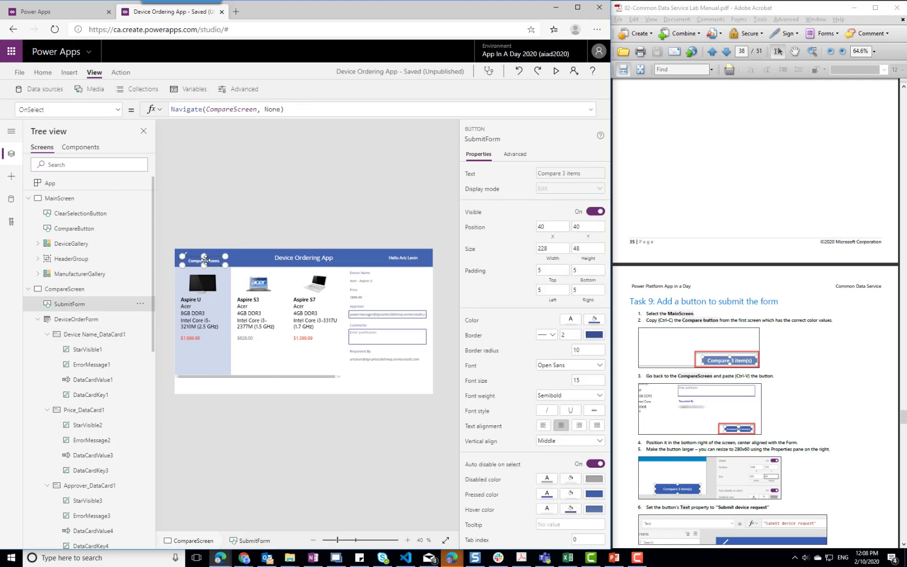
left_click_drag(208, 260, 403, 385)
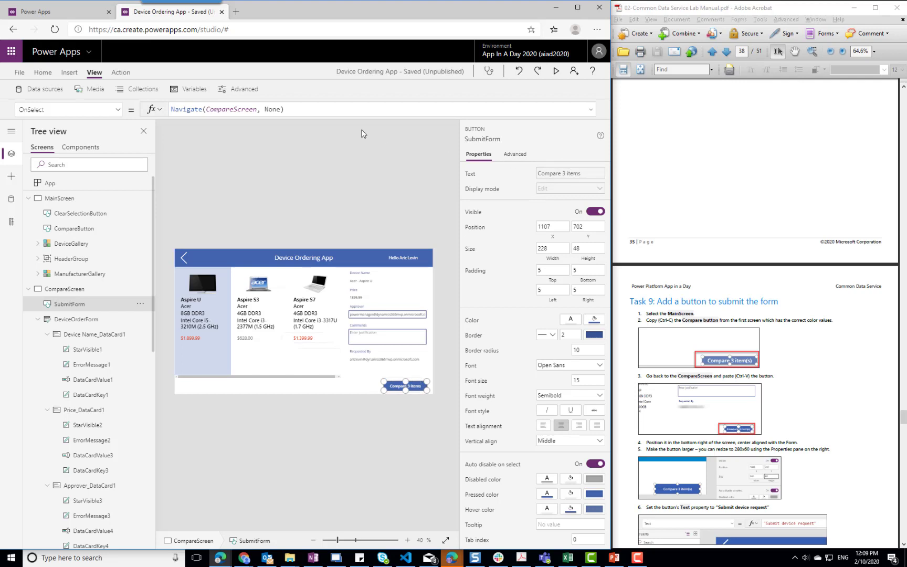
Set the SubmitForm button's Text property to "Submit Form"
left_click(118, 110)
scroll(75, 204, "up", 5)
scroll(76, 206, "down", 15)
scroll(75, 210, "up", 3)
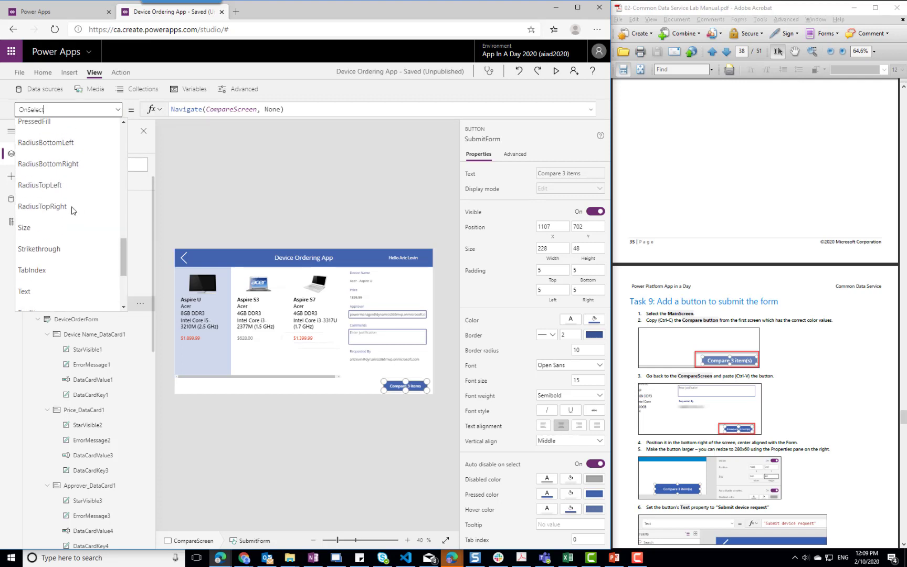
left_click(44, 297)
left_click(388, 106)
key("ctrl+a")
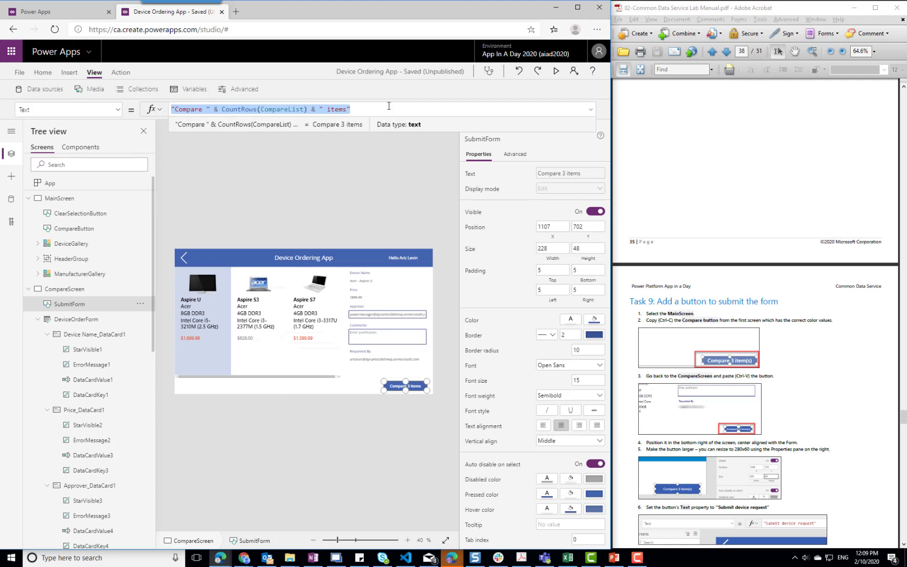
type("\"Submit Form\"")
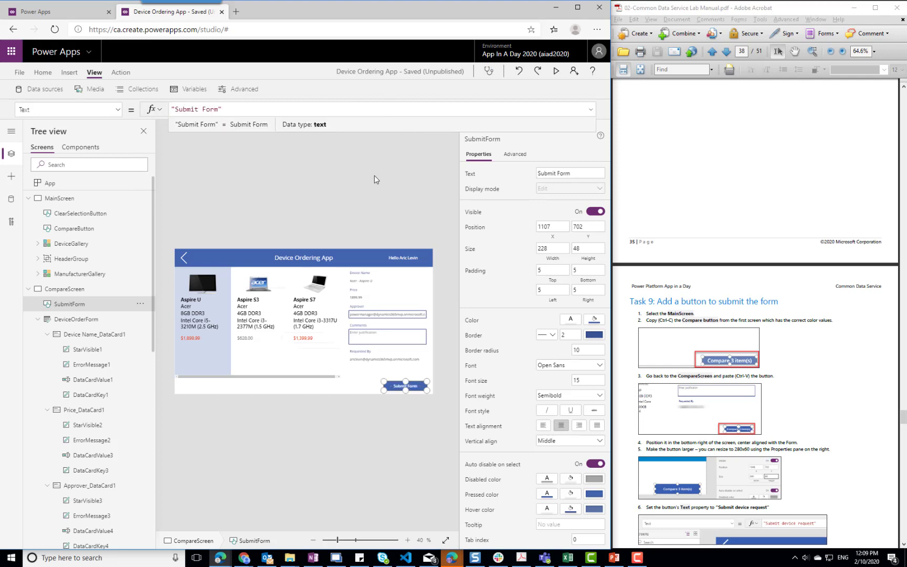
left_click(374, 174)
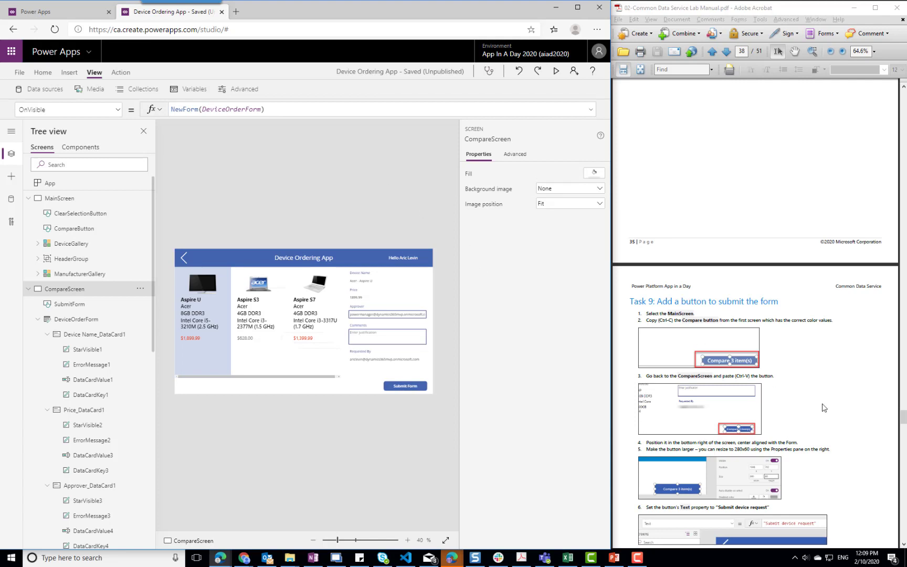
Following step 8 of Task 9 in the lab manual, replace CountRows with !IsBlank in the SubmitForm button's DisplayMode formula
left_click(834, 423)
scroll(834, 423, "down", 3)
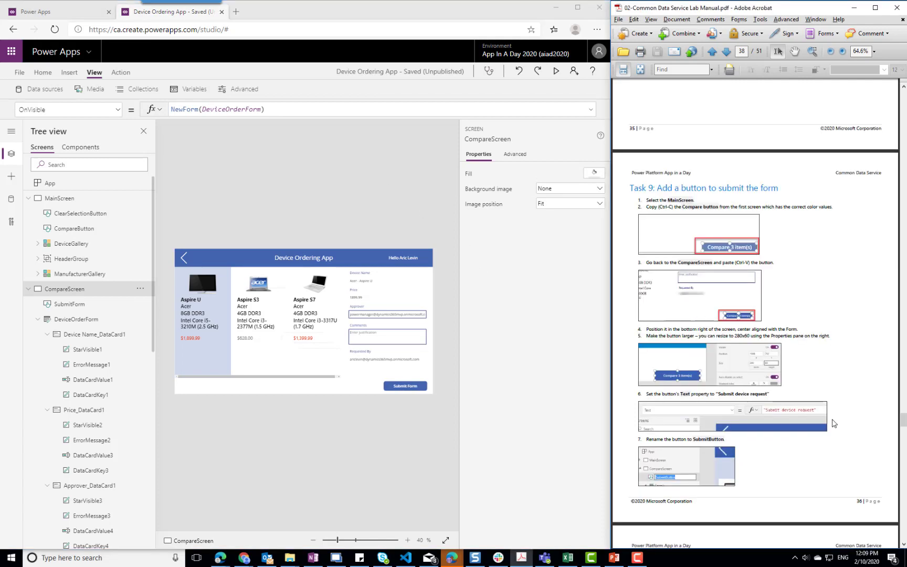
scroll(834, 423, "down", 3)
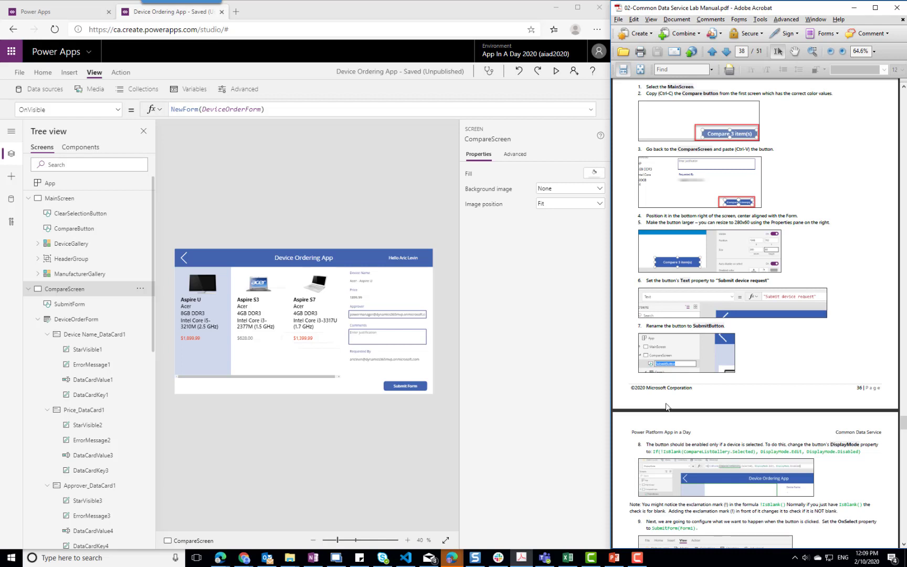
left_click(412, 390)
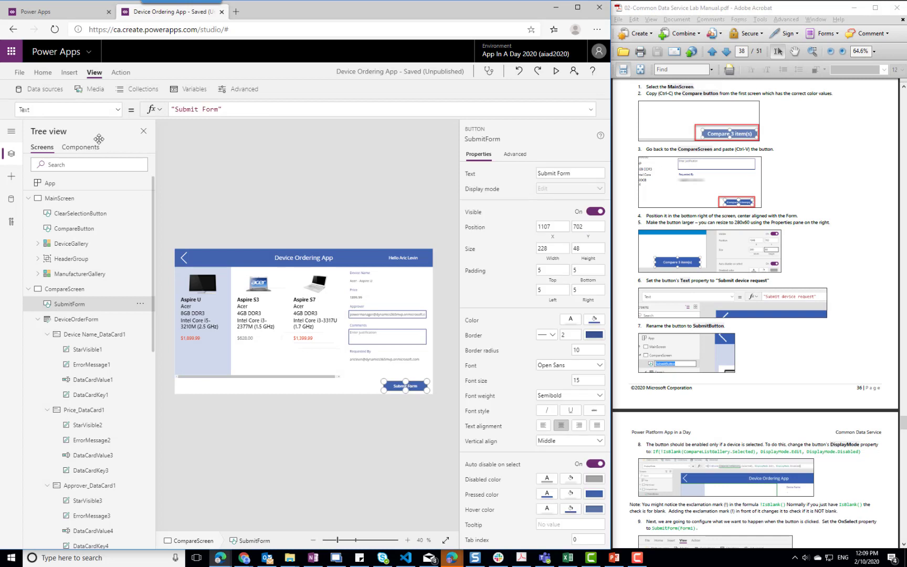
left_click(117, 111)
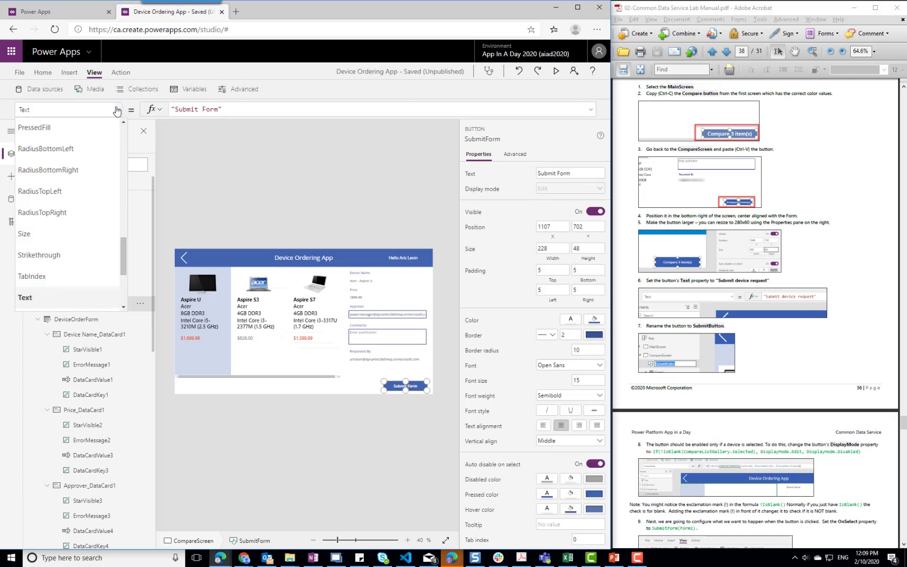
left_click_drag(122, 258, 115, 172)
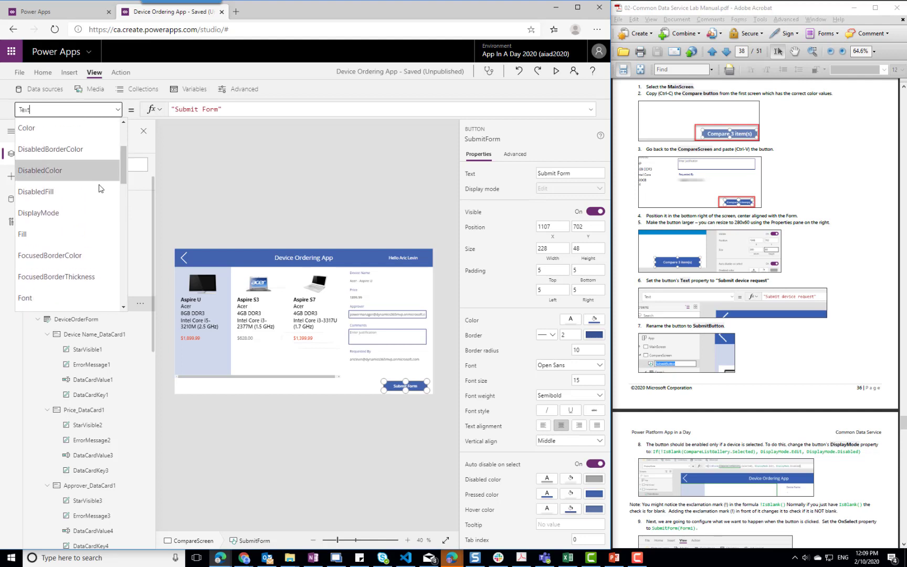
left_click(65, 210)
left_click(357, 109)
key("Home")
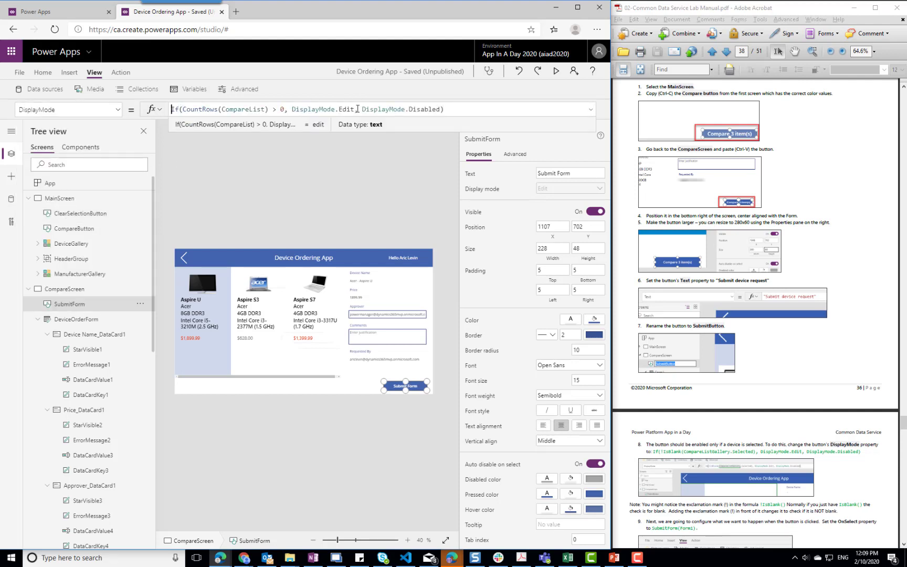
key("Right")
key("Right")
key("Right")
key("ctrl+shift+Right")
key("ctrl+shift+Right")
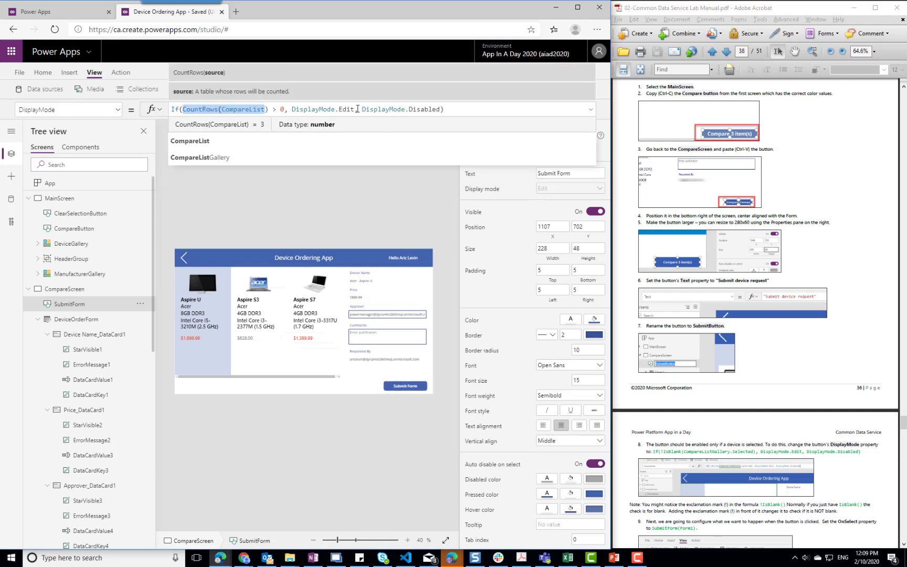
key("Left")
type("@")
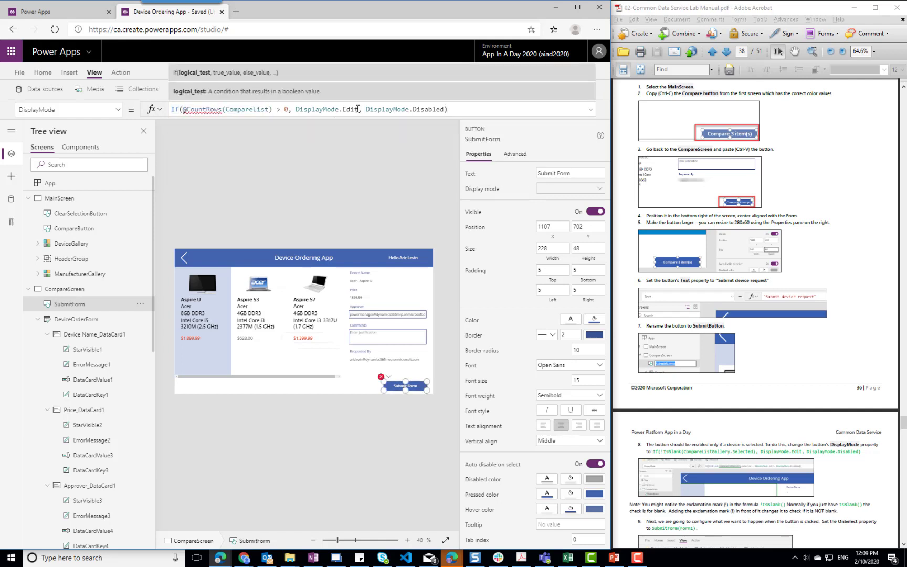
key("BackSpace")
type("!SI")
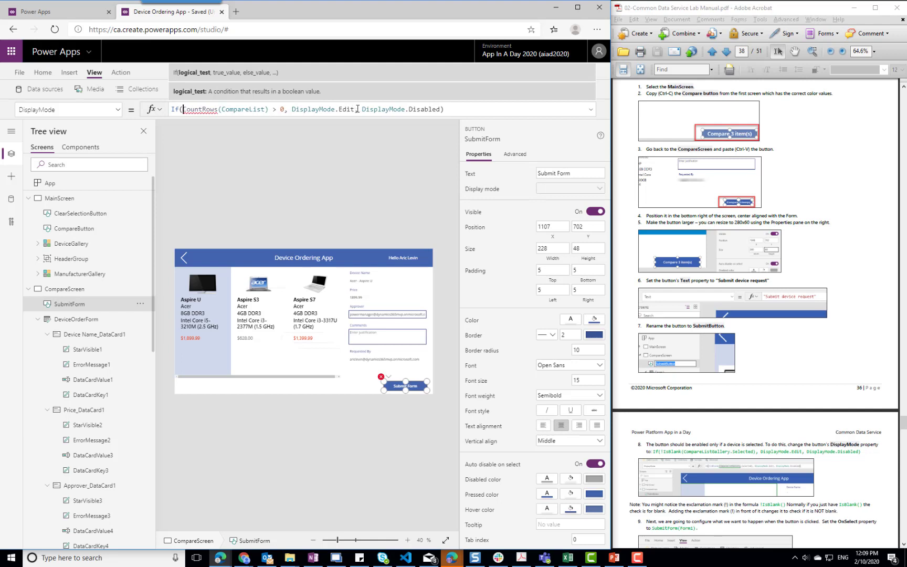
key("BackSpace")
key("BackSpace")
type("IsB")
type("lank")
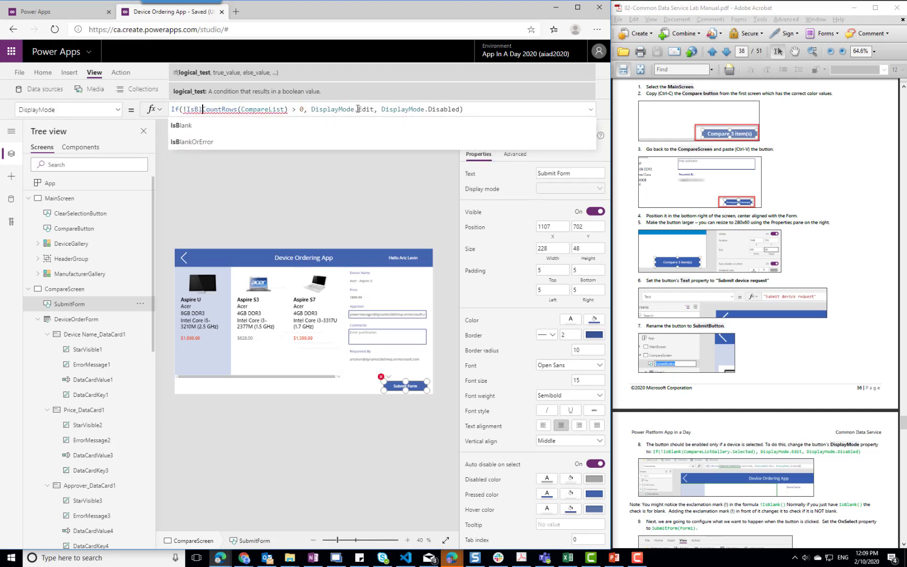
key("BackSpace")
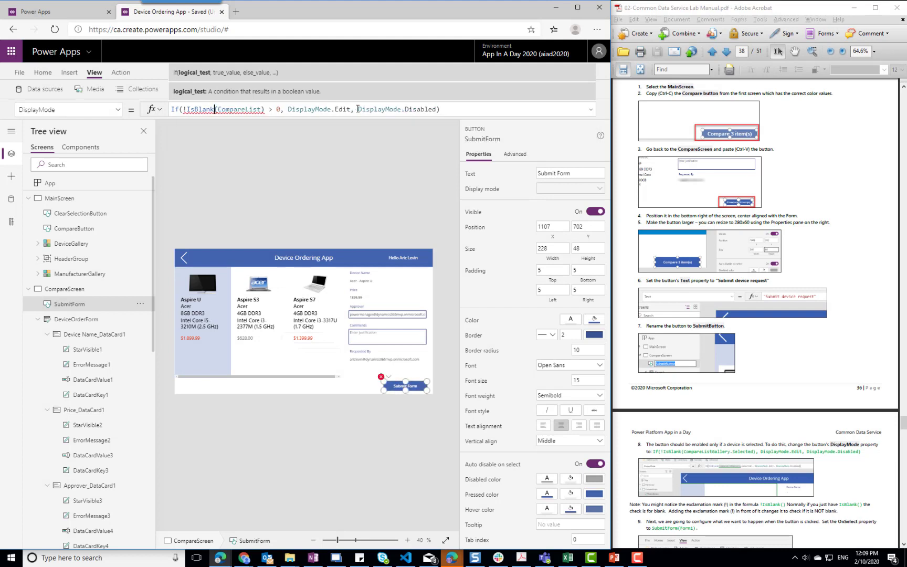
Remove the > 0 comparison so the DisplayMode formula reads If(!IsBlank(CompareList), DisplayMode.Edit, DisplayMode.Disabled)
key("Right")
key("Delete")
key("Delete")
key("Delete")
key("Delete")
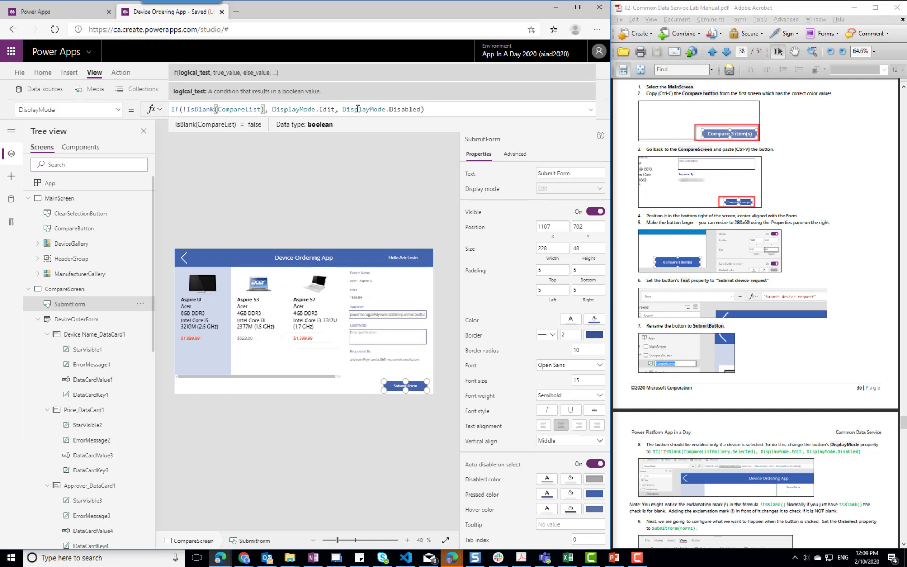
left_click(356, 193)
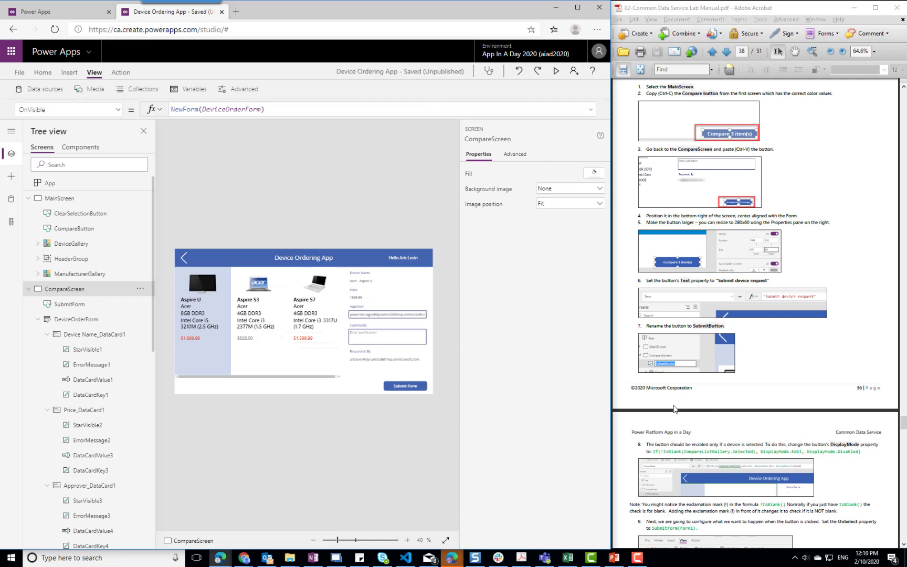
Set the SubmitForm button's OnSelect action to SubmitForm(DeviceOrderForm), replacing the navigation formula
left_click(407, 391)
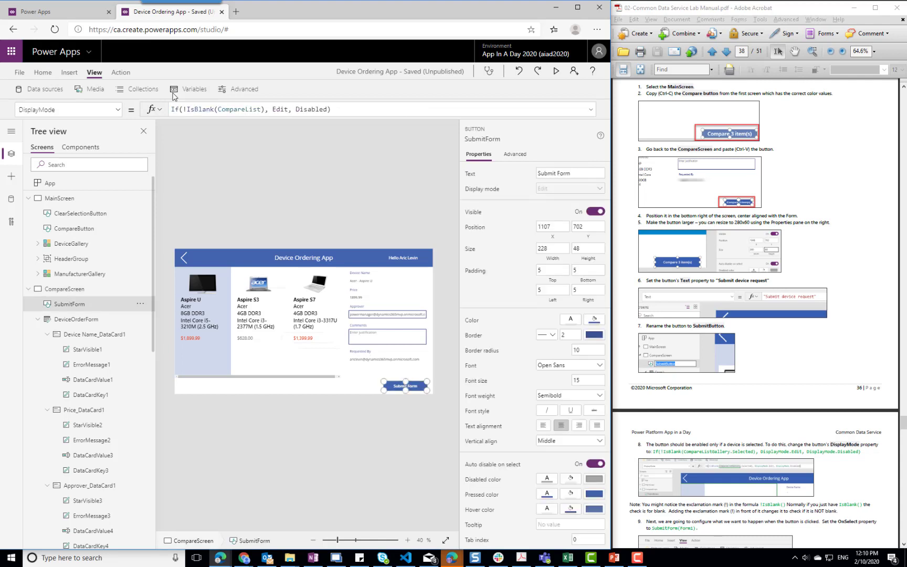
left_click(121, 73)
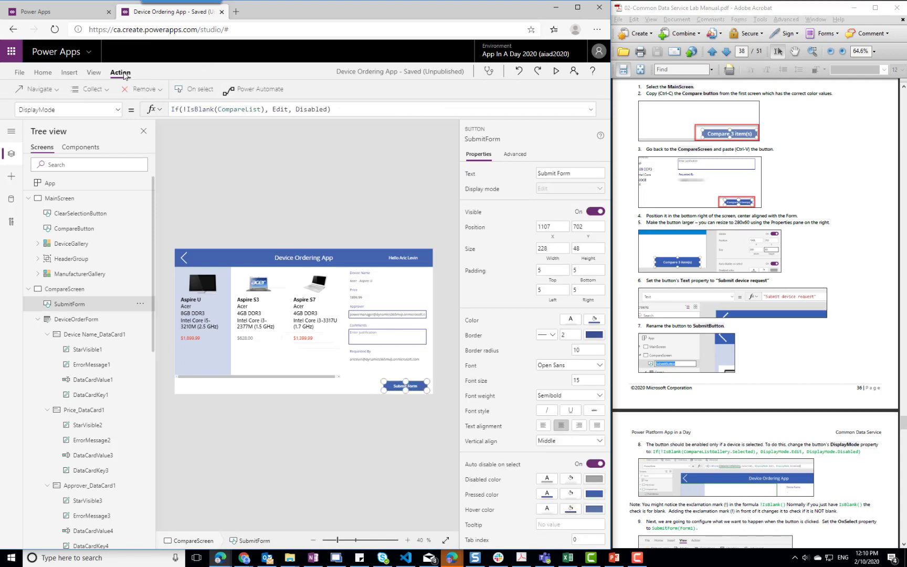
left_click(194, 92)
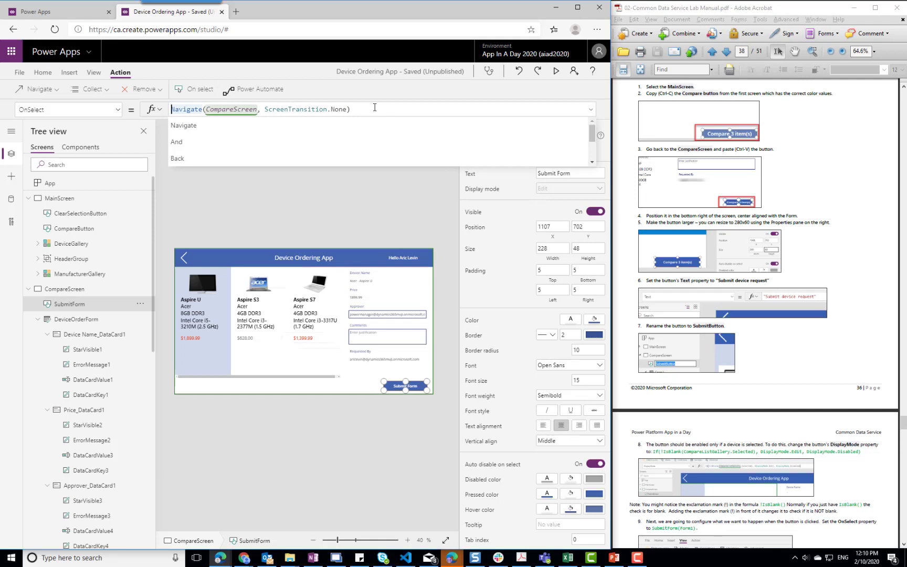
key("ctrl+a")
type("Sub")
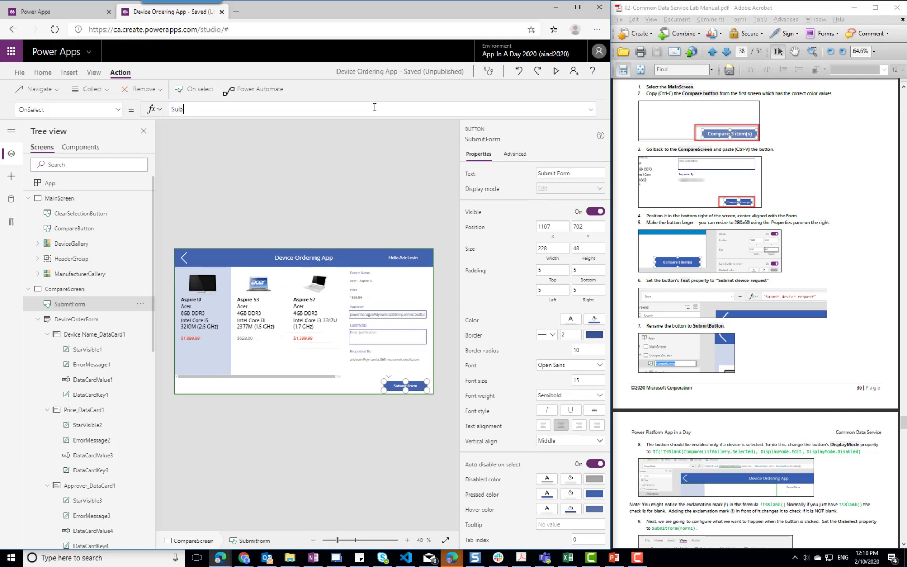
type("mitForm")
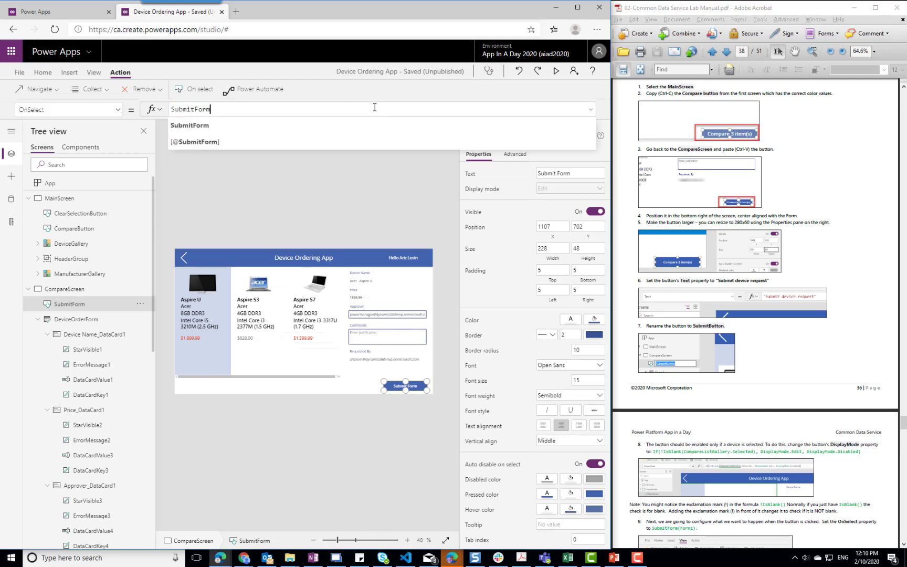
type("(Dev")
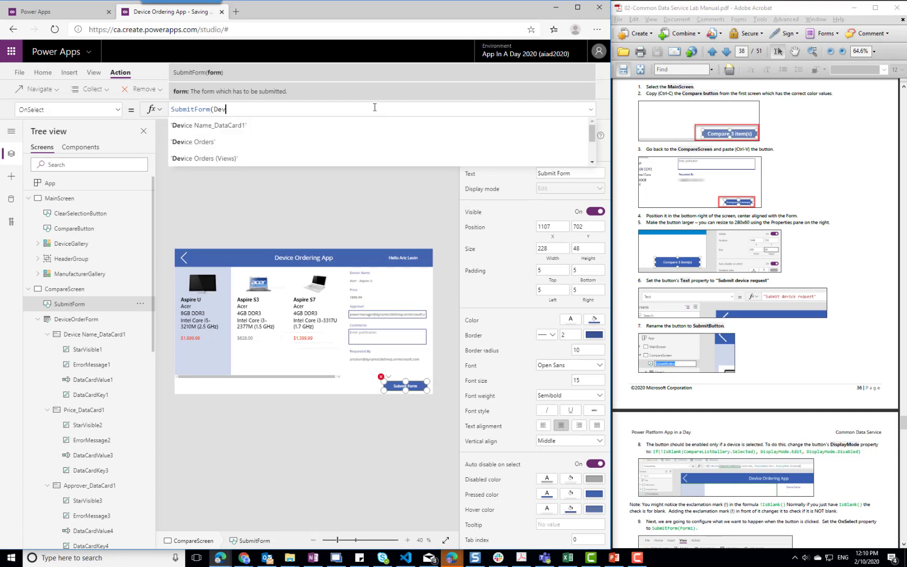
type("iceOrderFOr")
key("BackSpace")
key("BackSpace")
key("BackSpace")
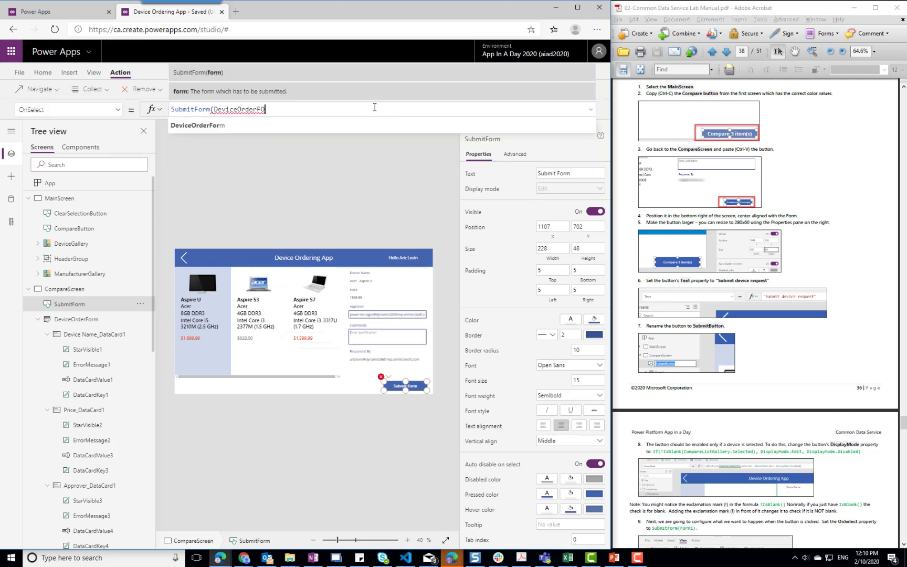
type("Form")
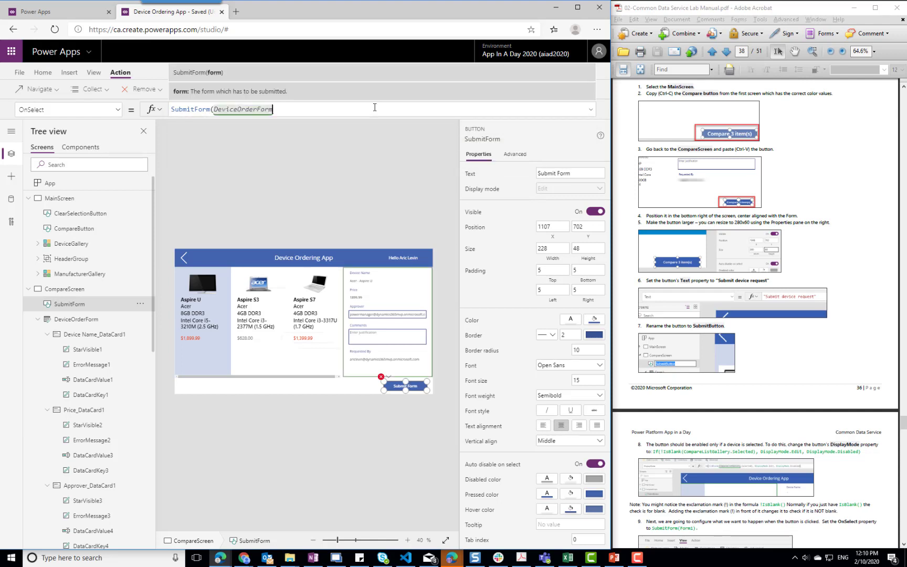
type(")")
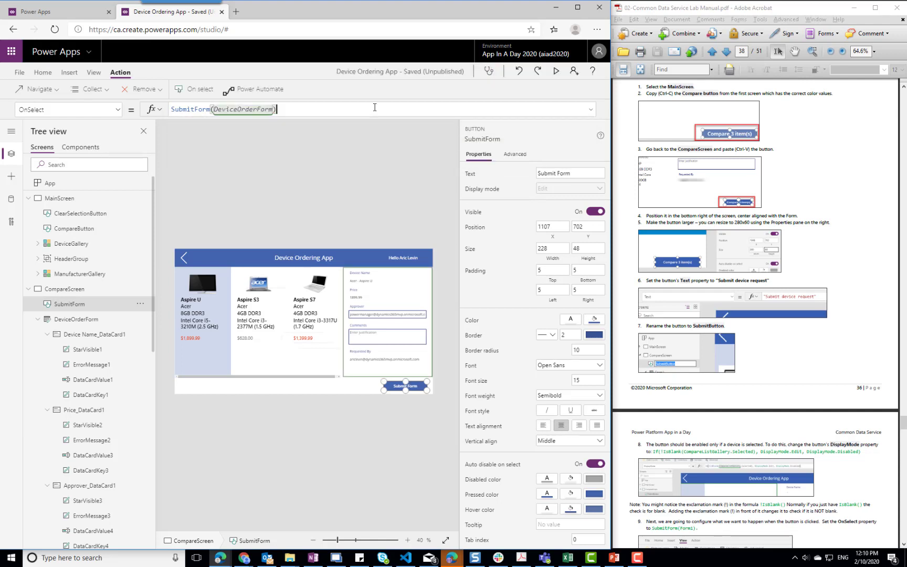
left_click(368, 176)
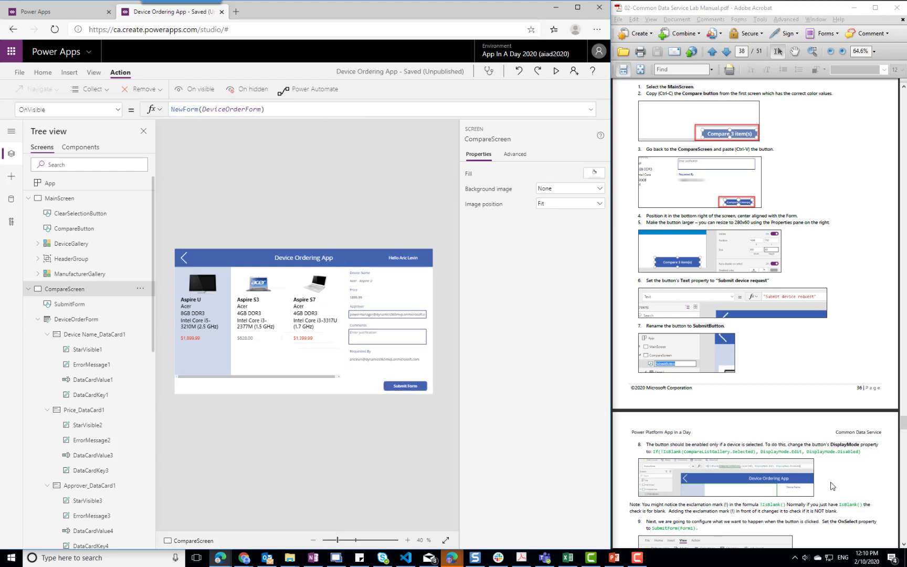
Check the end of Task 9 in the lab manual and save the Device Ordering App without a version note
scroll(830, 479, "down", 5)
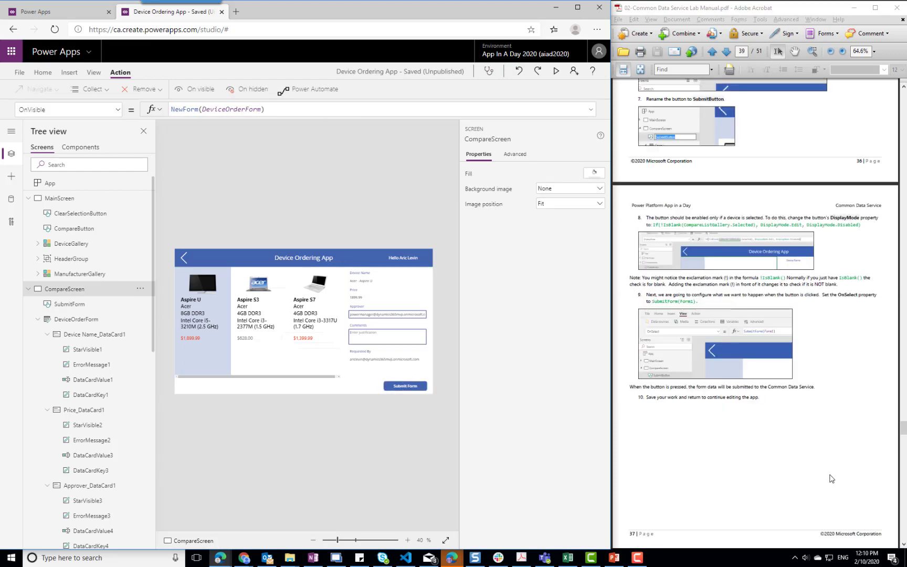
scroll(831, 479, "down", 5)
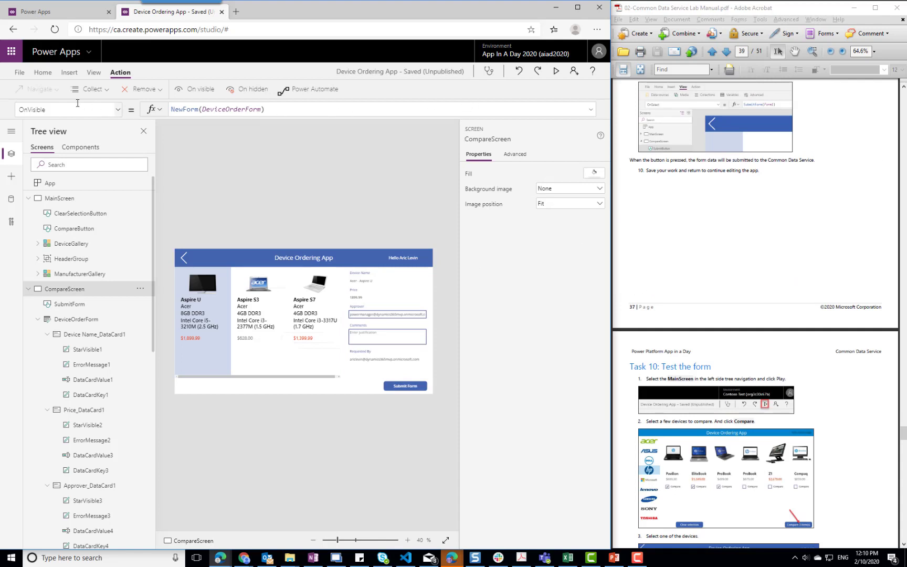
left_click(20, 72)
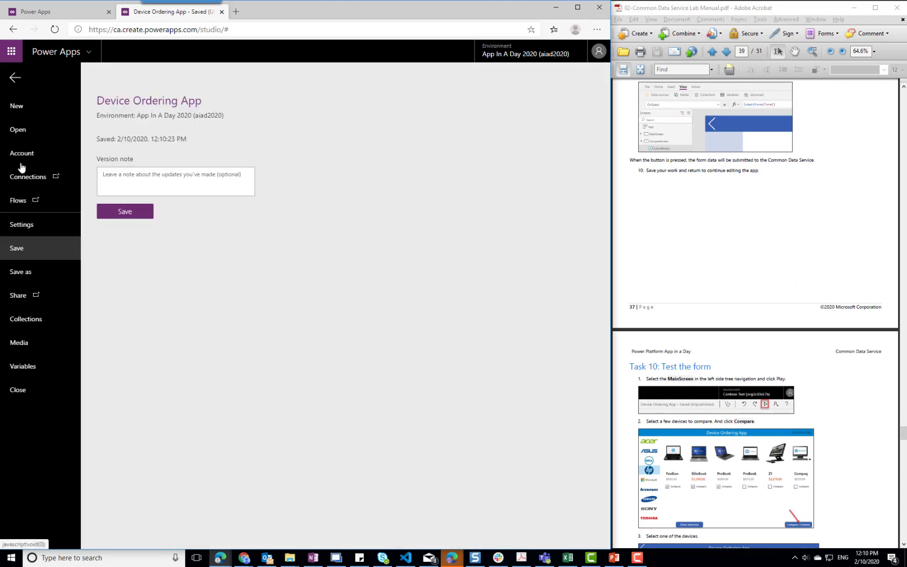
left_click(124, 216)
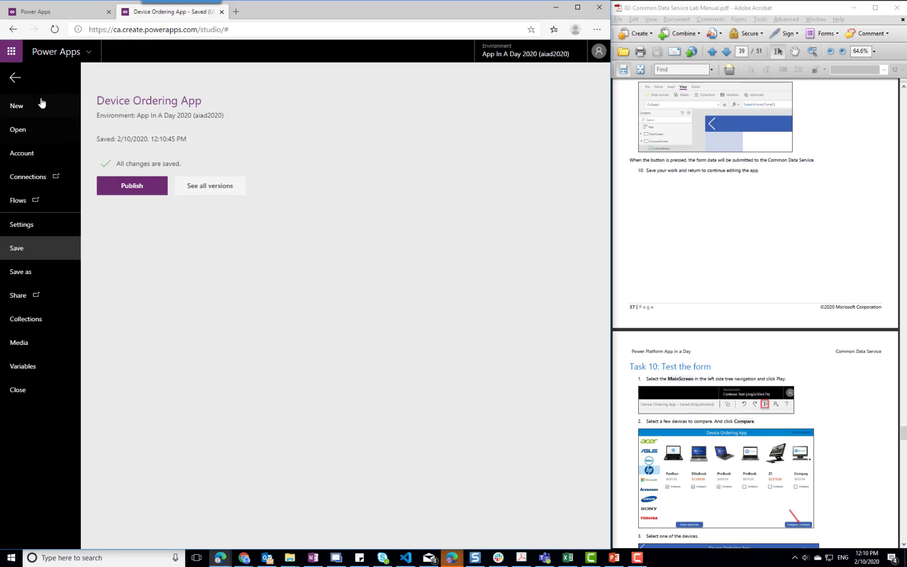
Preview the Device Ordering App from MainScreen and compare the Aspire U, Aspire S3 and Aspire S7 devices
left_click(15, 77)
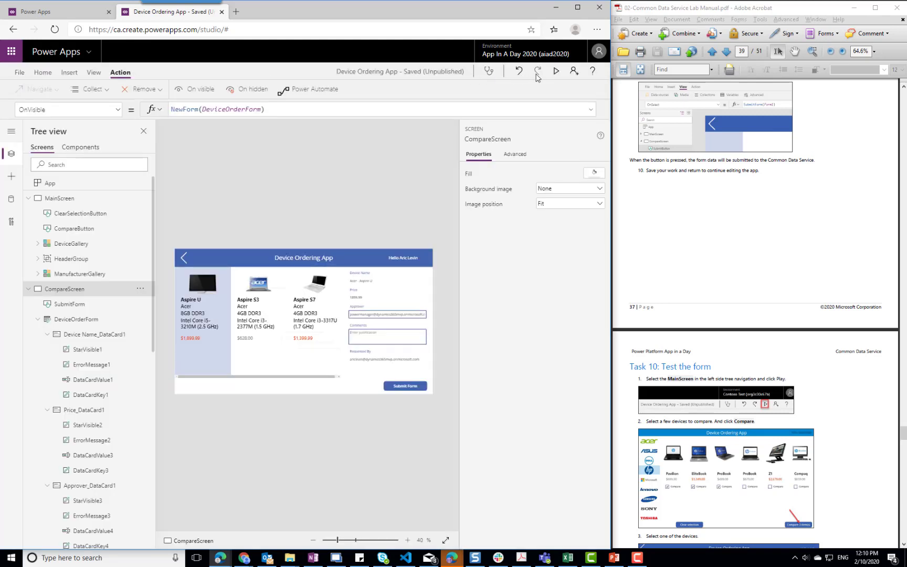
left_click(62, 199)
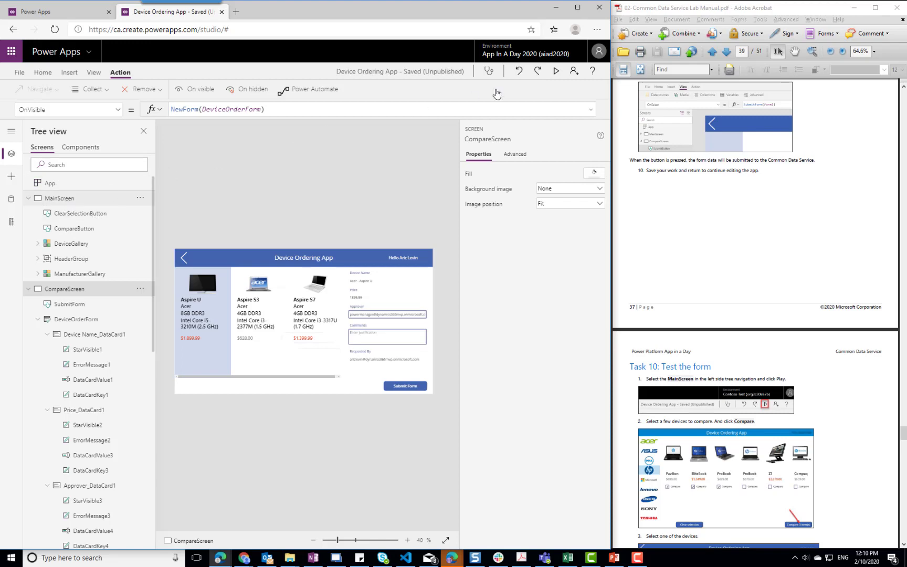
left_click(557, 72)
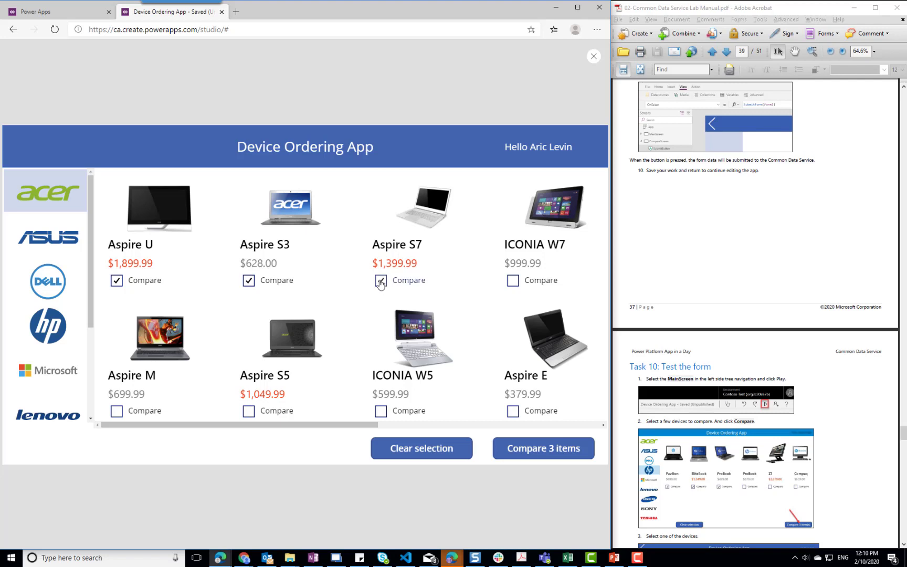
left_click(544, 450)
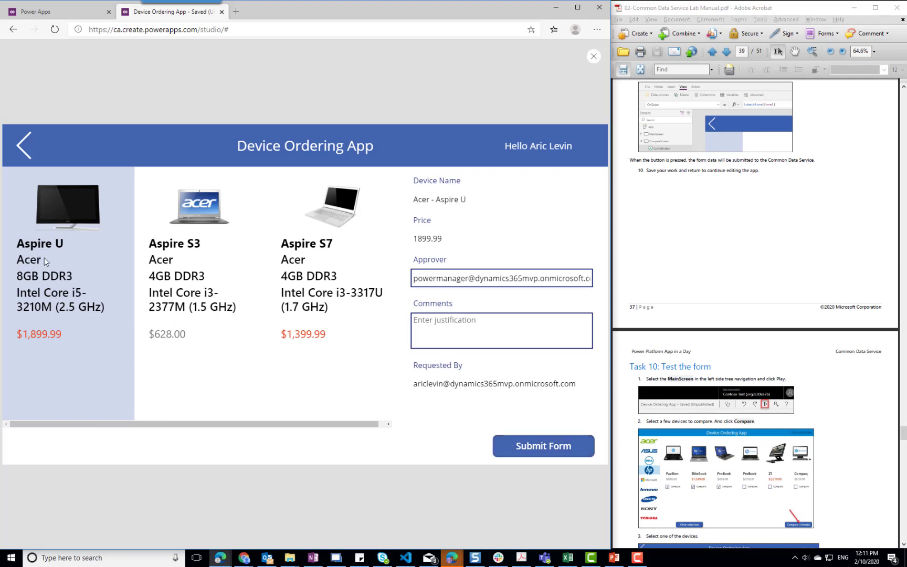
Enter the comment "Need new laptop as old laptop is broken" for the Aspire U order and submit the form
left_click(420, 281)
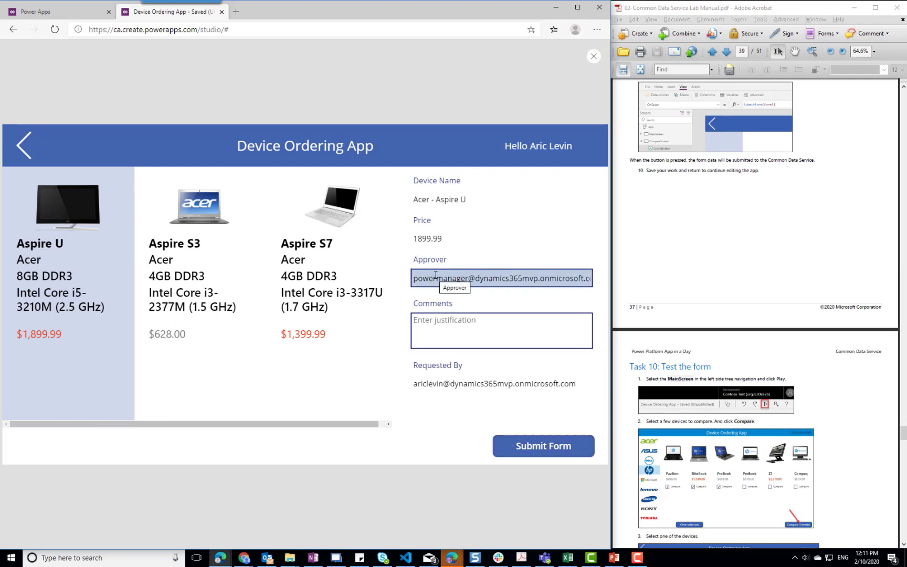
left_click(454, 322)
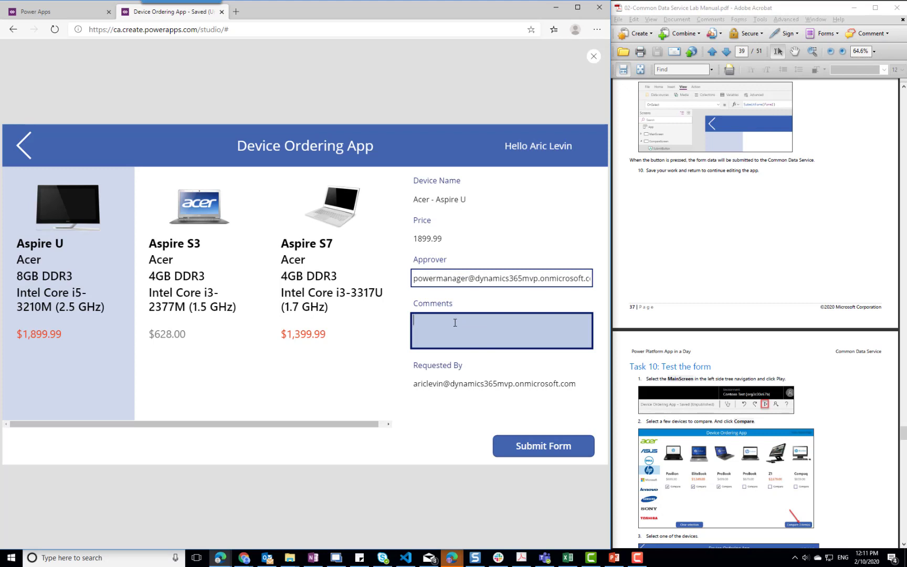
type("Need new lapt")
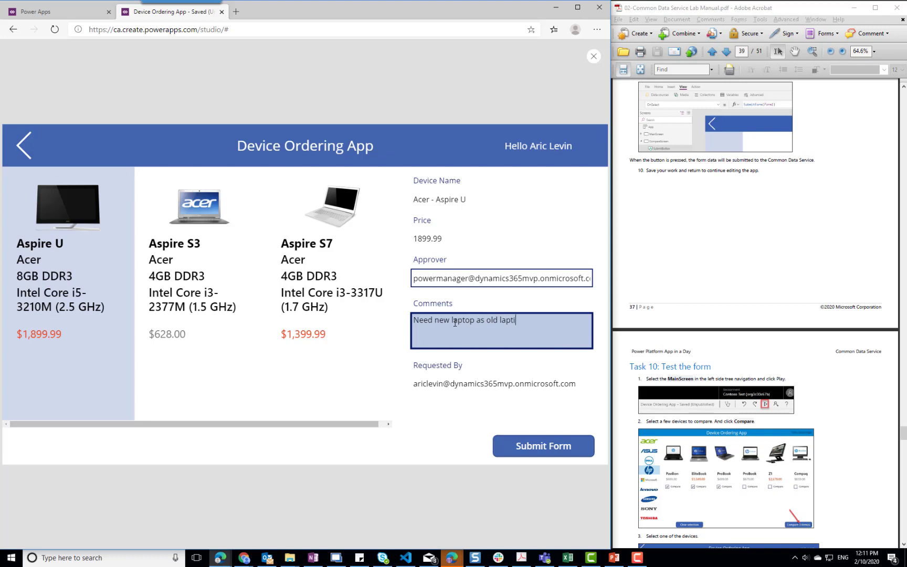
type("op is broken")
left_click(551, 447)
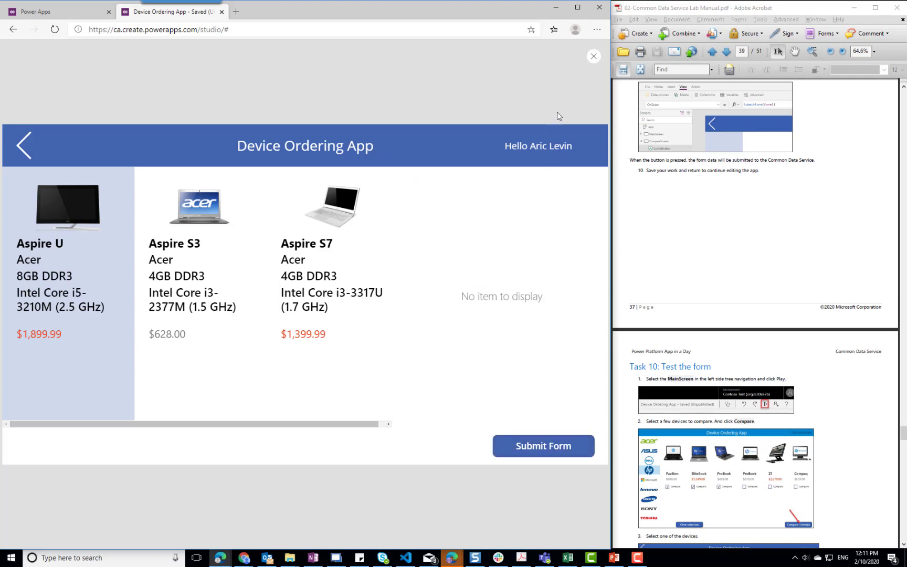
Exit the preview, check the remaining Task 10 instructions, and close the app editor to return to the Apps list
key("Escape")
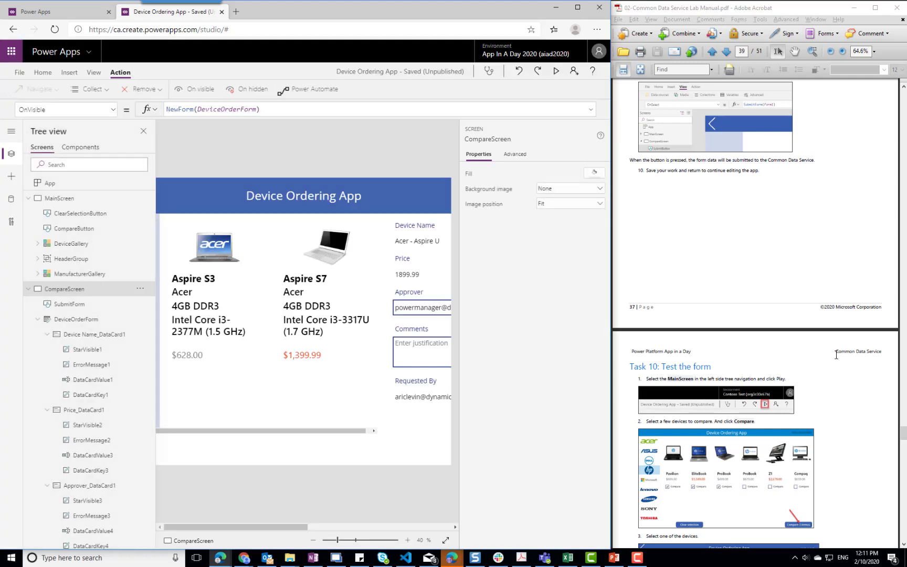
scroll(839, 360, "down", 10)
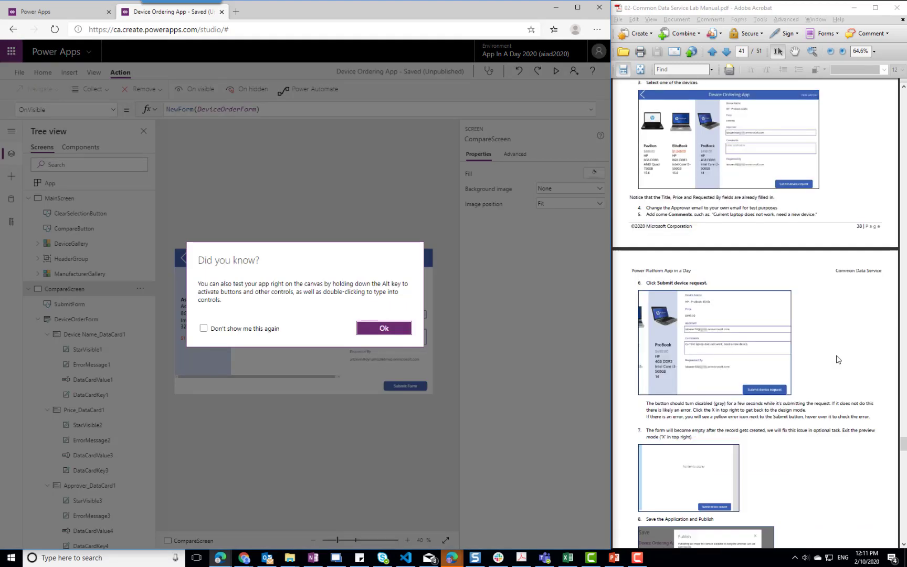
left_click(386, 330)
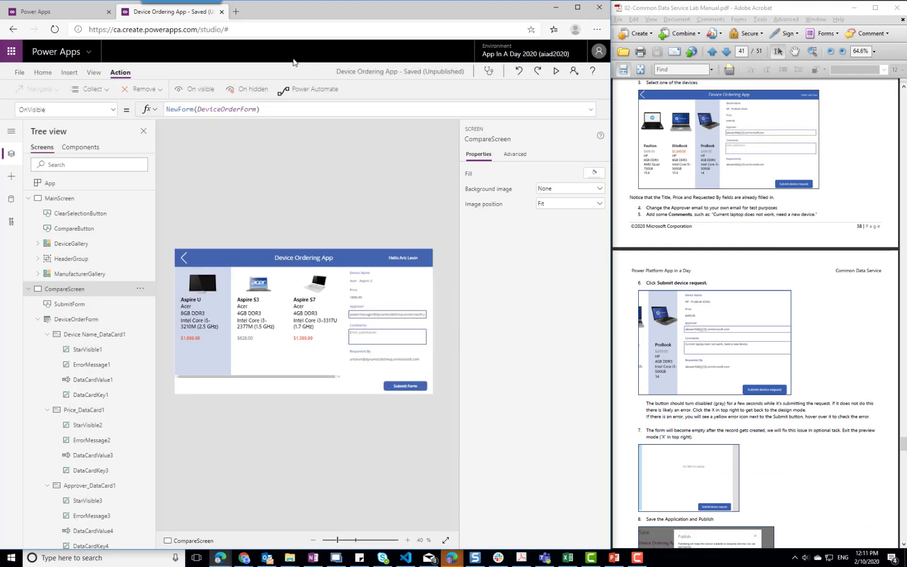
left_click(221, 12)
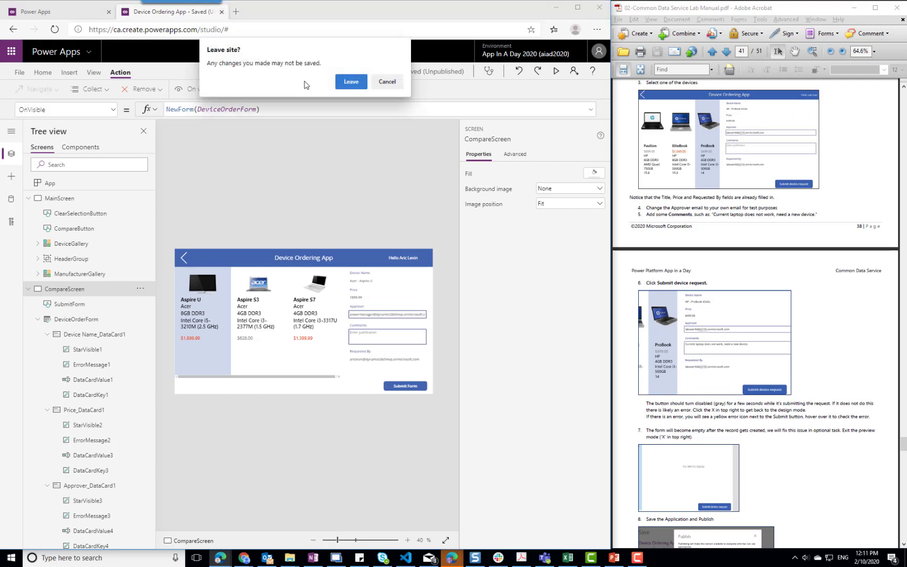
left_click(350, 82)
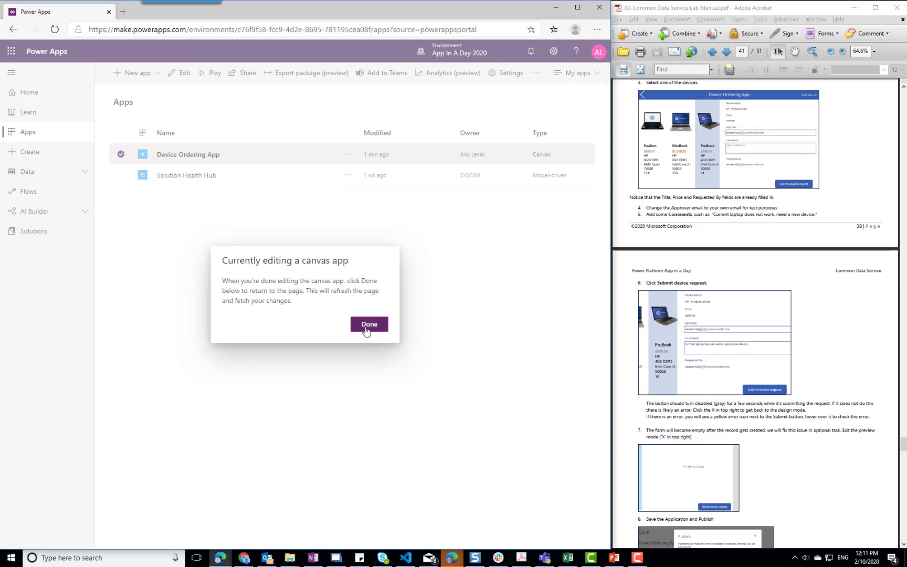
left_click(368, 325)
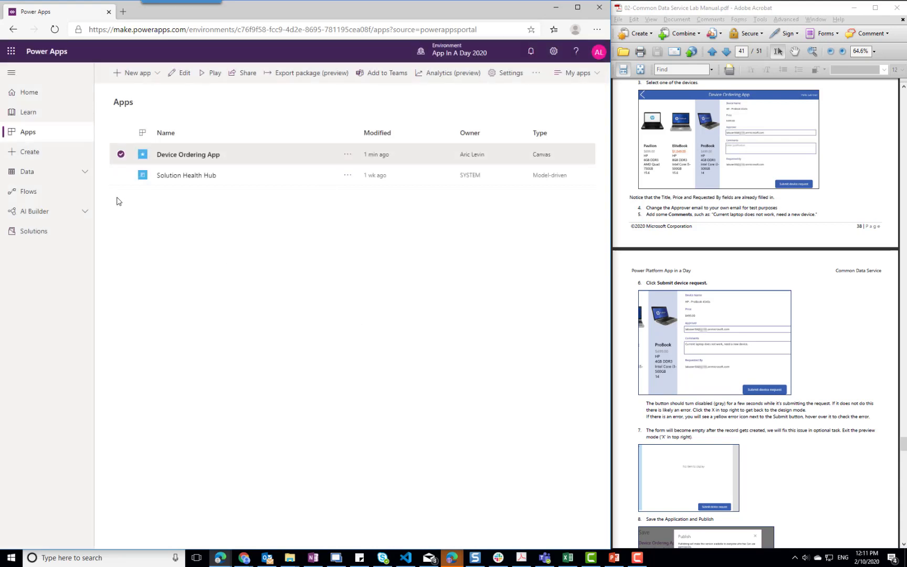
Look up the submitted Acer - Aspire U record in the Device Order entity's data within the App In A Day solution
left_click(40, 237)
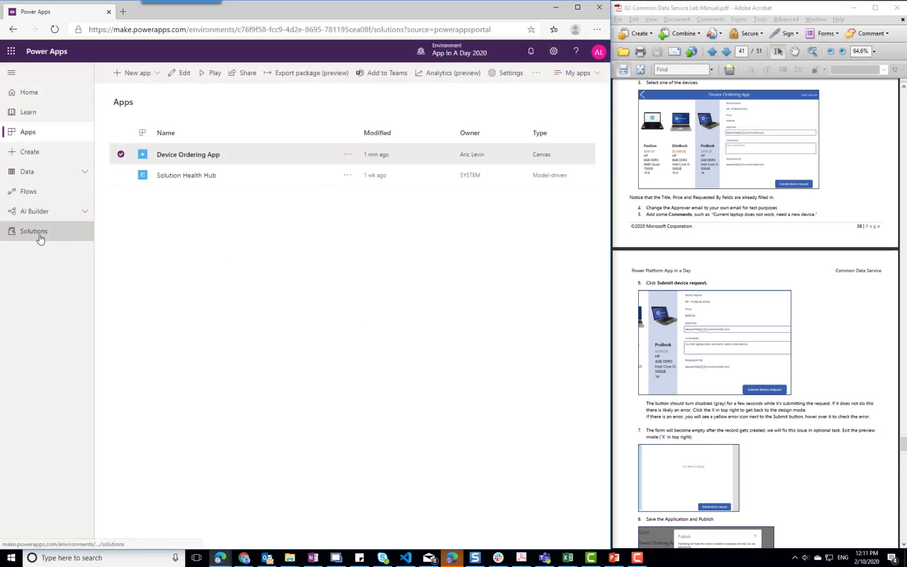
left_click(163, 152)
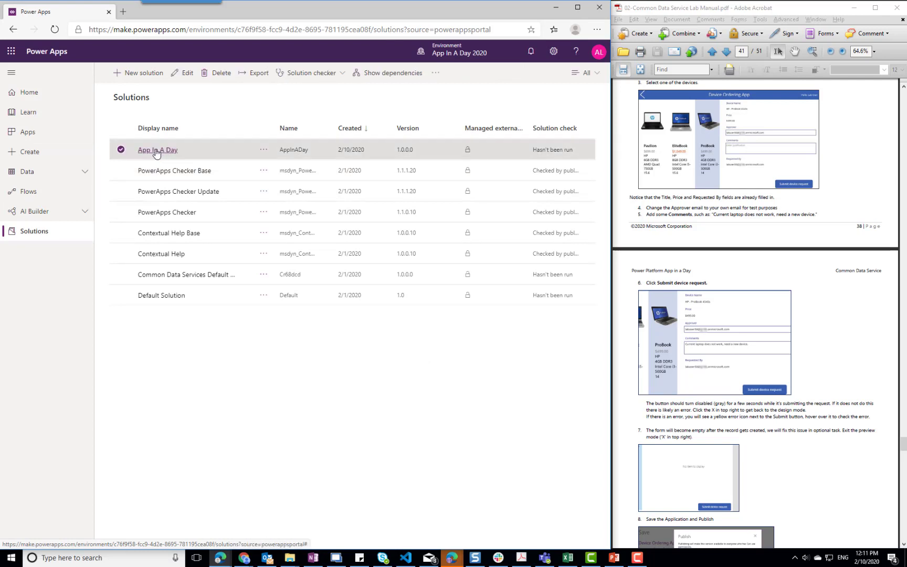
left_click(155, 153)
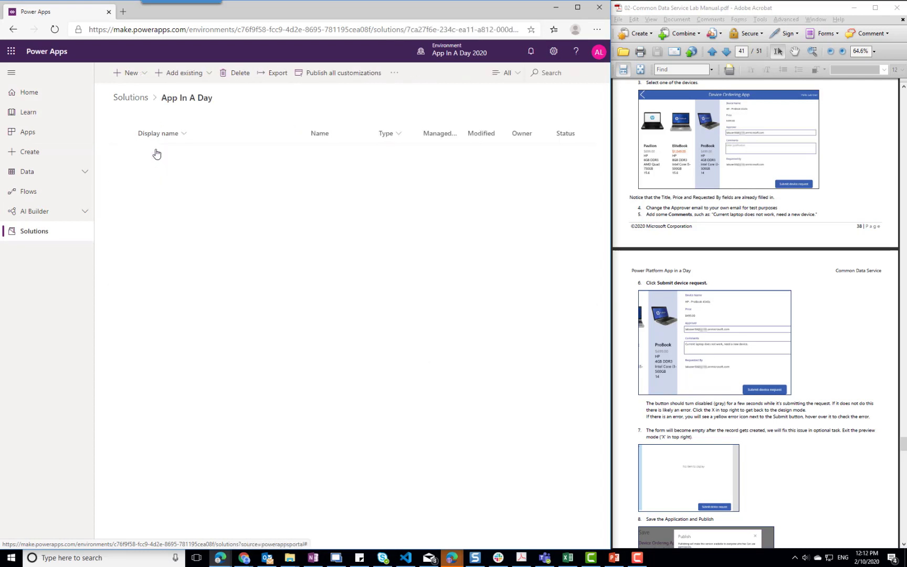
left_click(156, 156)
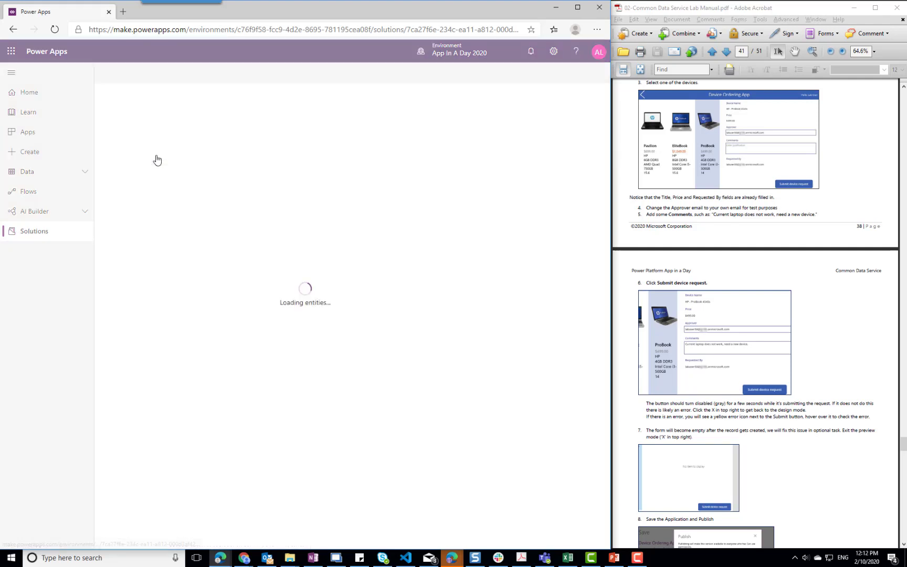
left_click(429, 118)
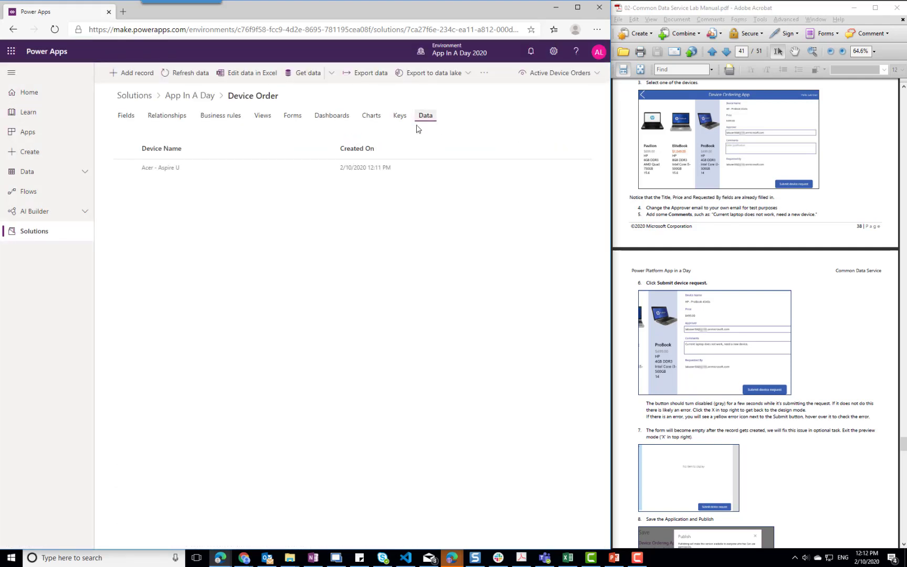
left_click(220, 169)
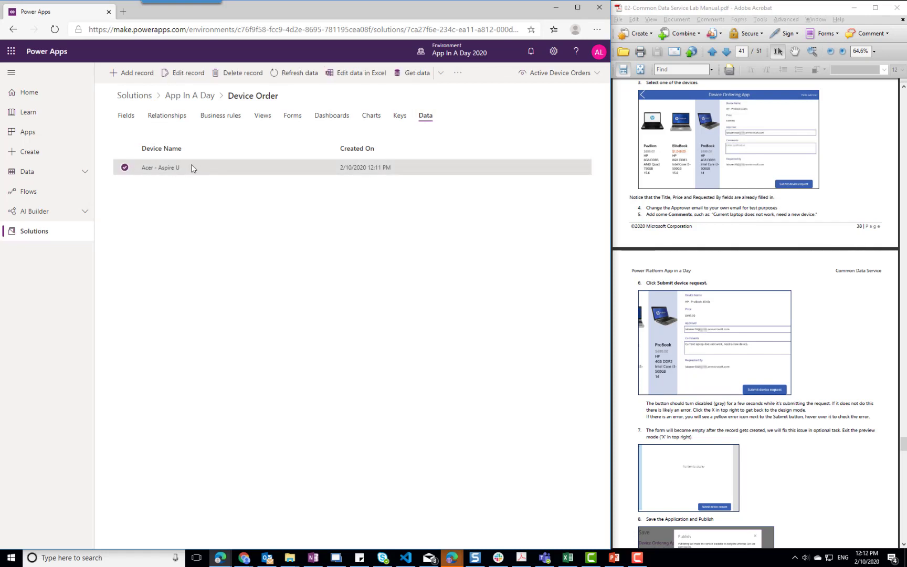
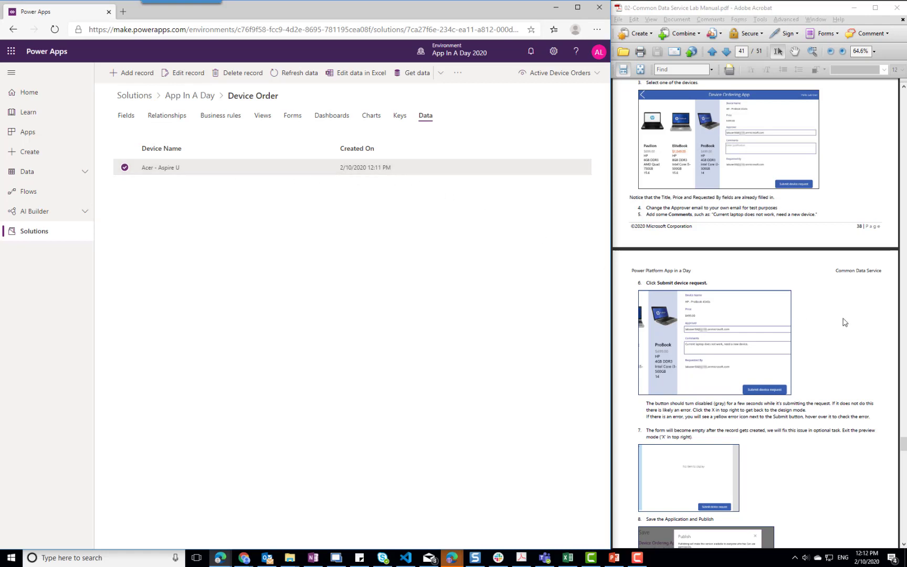
Read ahead to Task 12 in the lab manual and reopen the Device Ordering App for editing, allowing the Office 365 Users connection
scroll(840, 334, "down", 4)
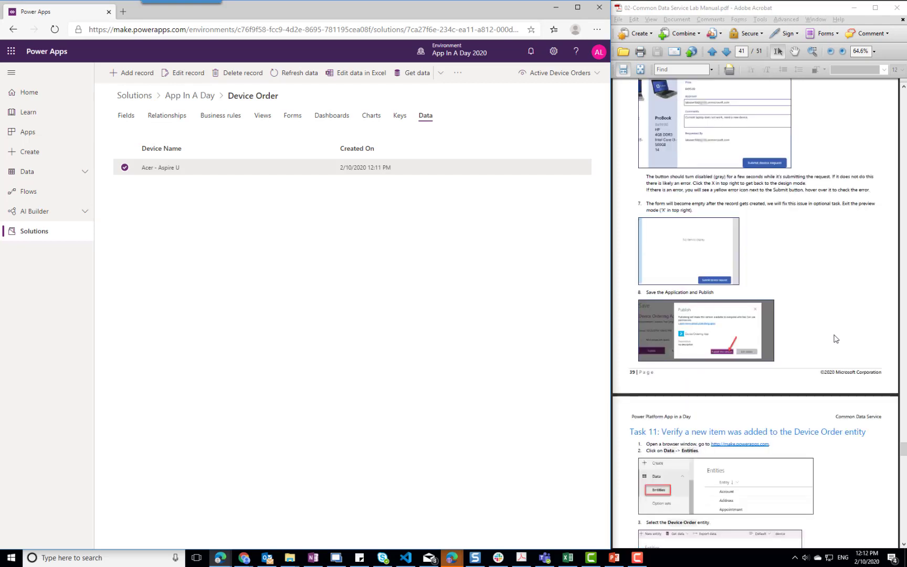
scroll(836, 339, "down", 8)
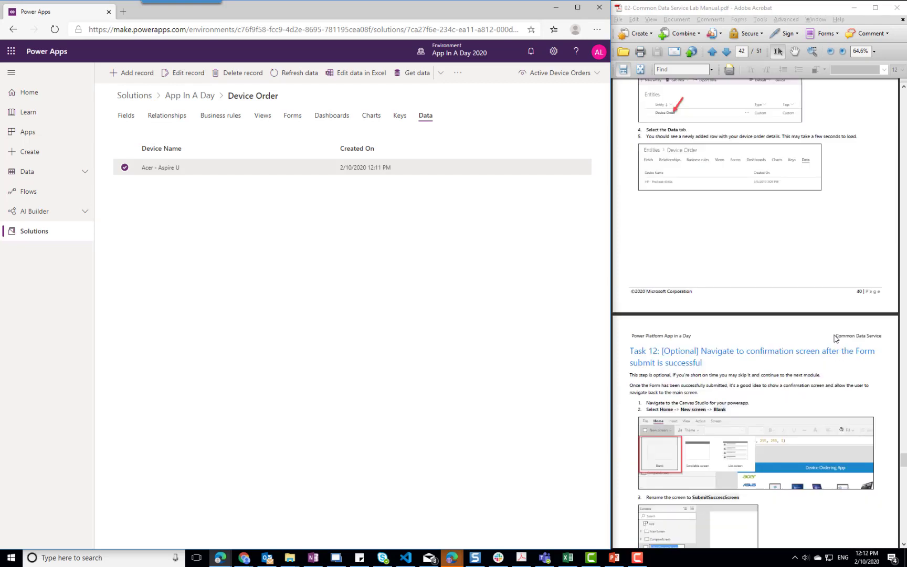
scroll(775, 326, "down", 2)
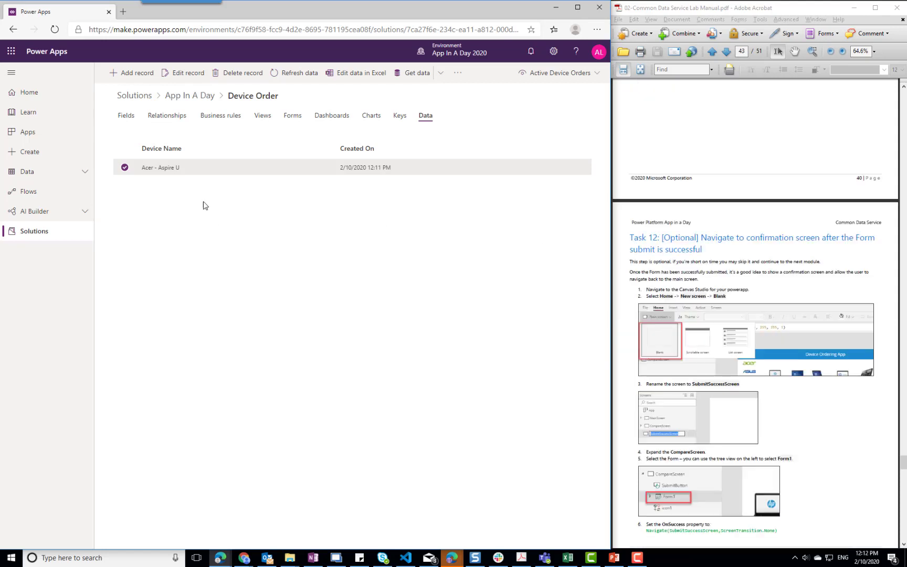
left_click(34, 134)
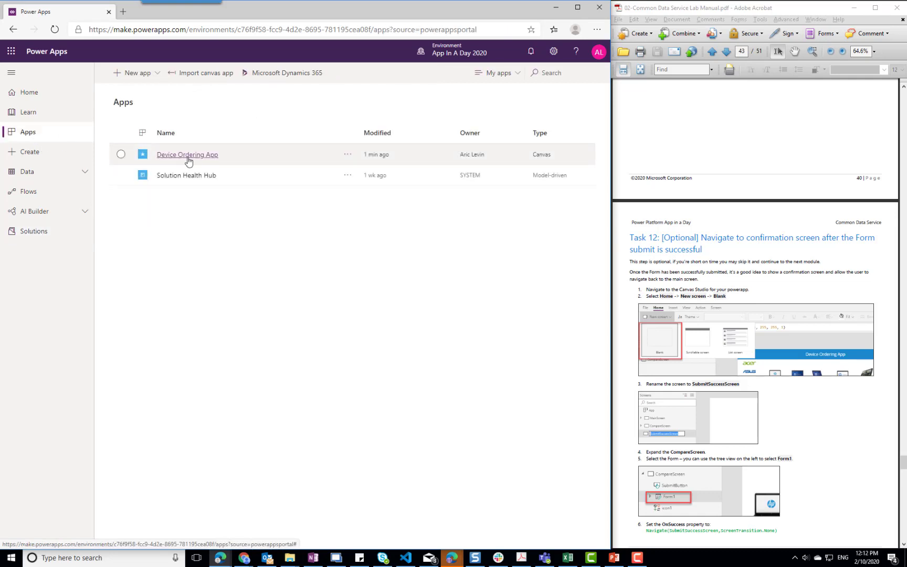
left_click(121, 154)
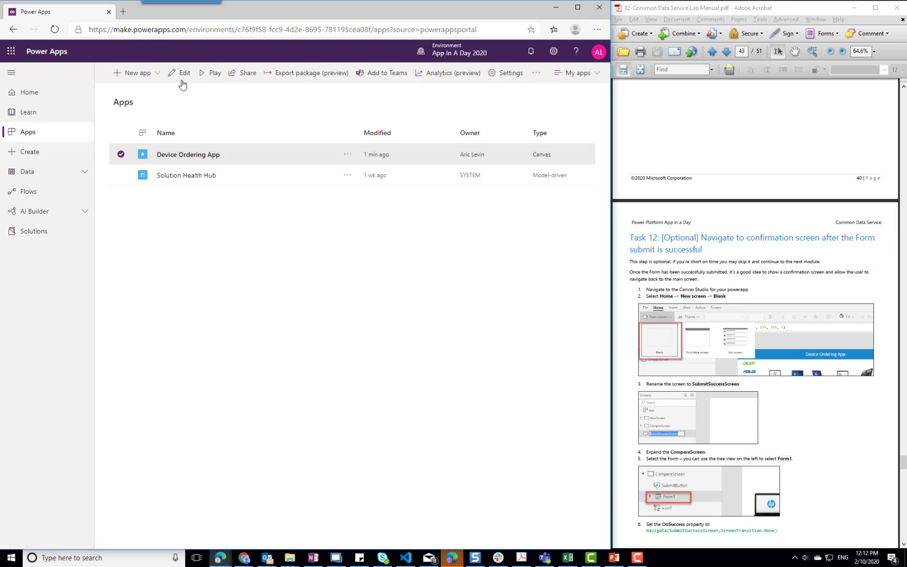
left_click(183, 74)
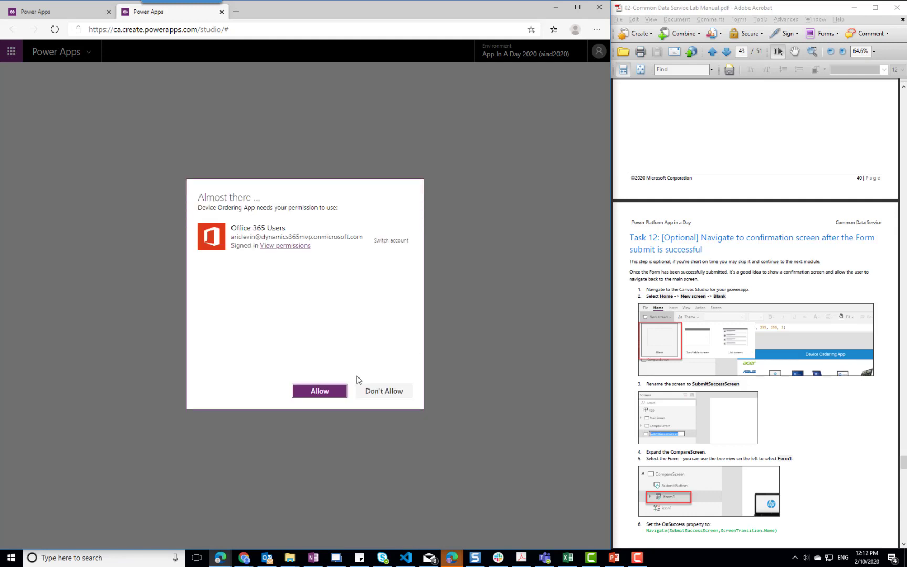
left_click(321, 391)
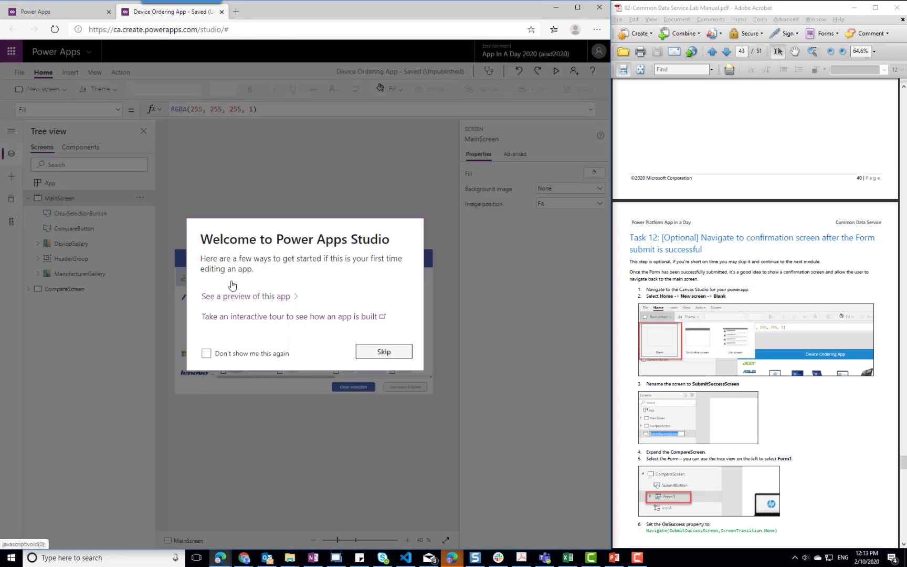
Skip the studio welcome message and add a new blank screen to the app
left_click(385, 351)
left_click(73, 183)
left_click(245, 209)
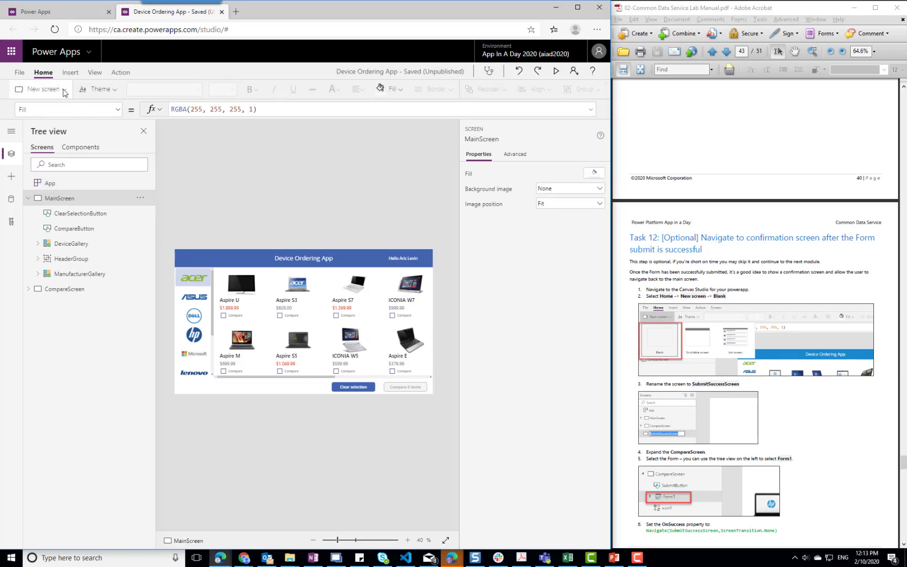
left_click(65, 92)
left_click(43, 132)
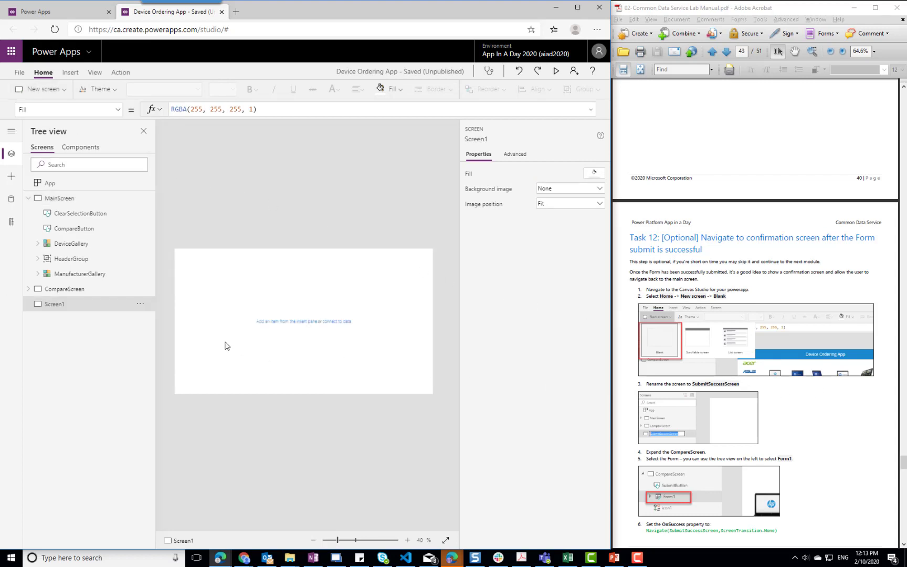
Copy the HeaderGroup from MainScreen and paste it onto the new blank Screen1
left_click(29, 289)
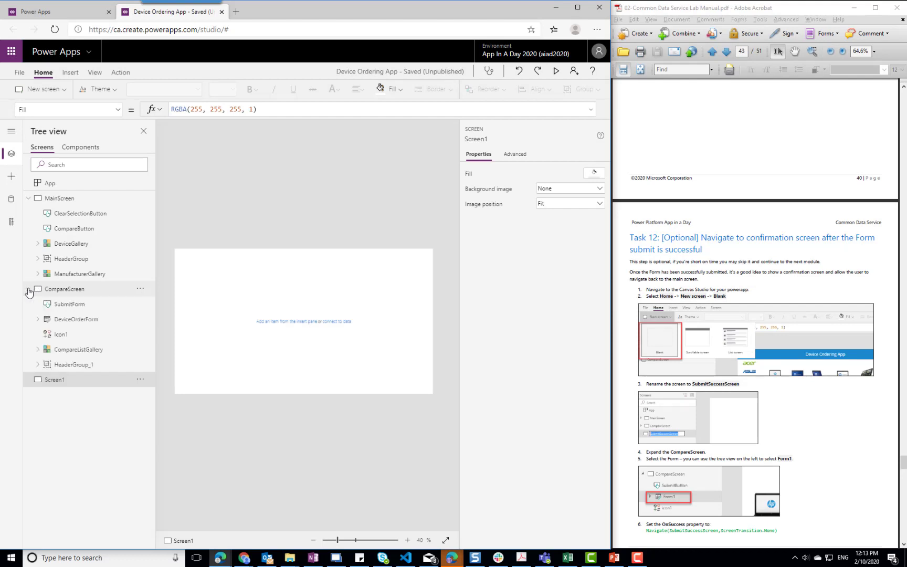
right_click(72, 368)
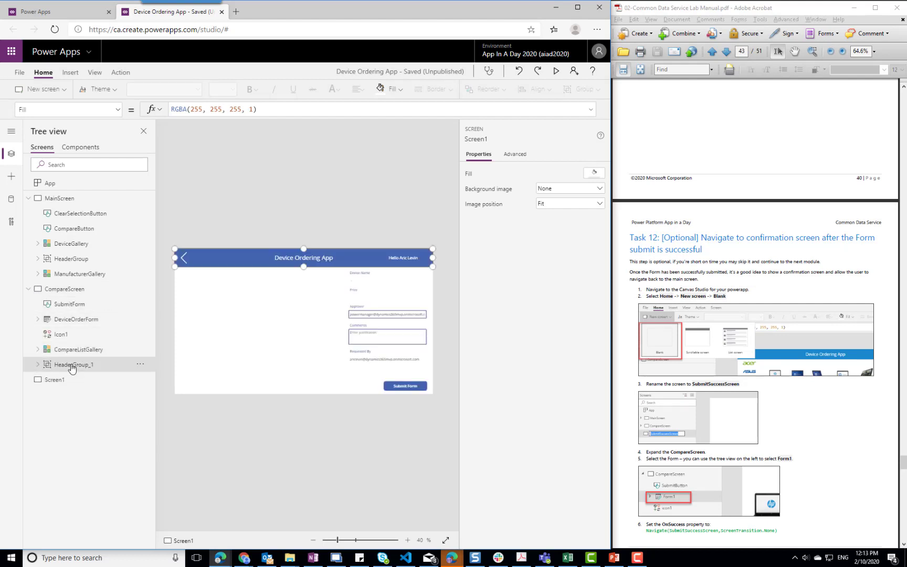
key("Escape")
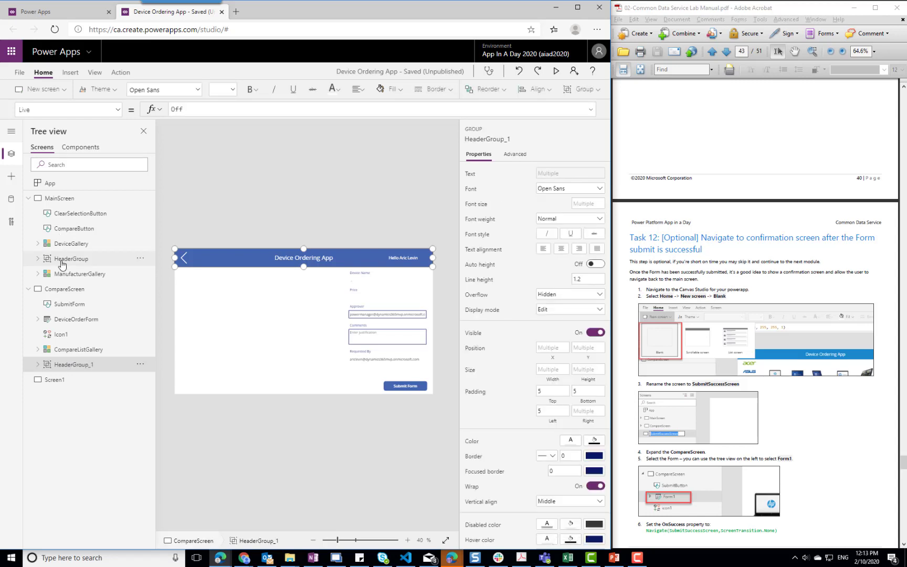
left_click(68, 260)
right_click(70, 261)
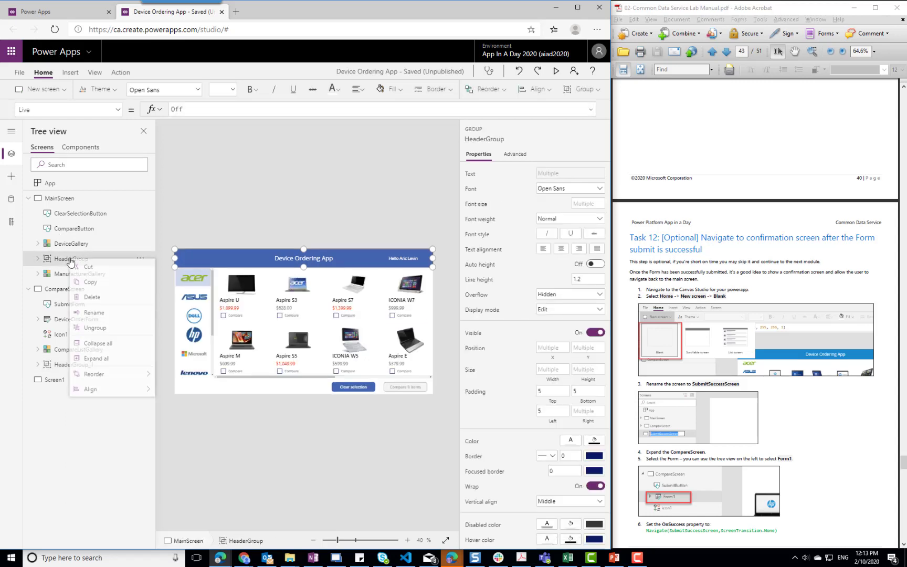
left_click(97, 283)
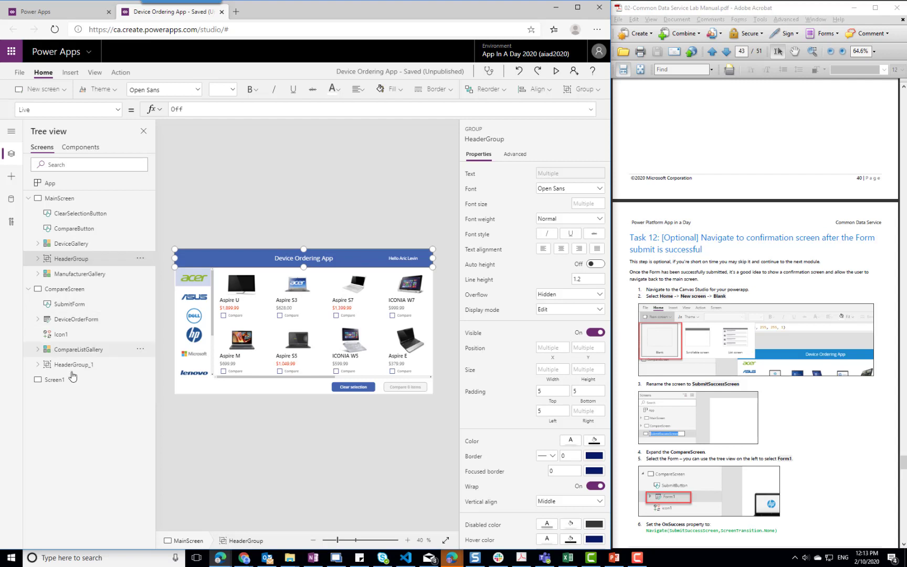
left_click(55, 380)
right_click(56, 380)
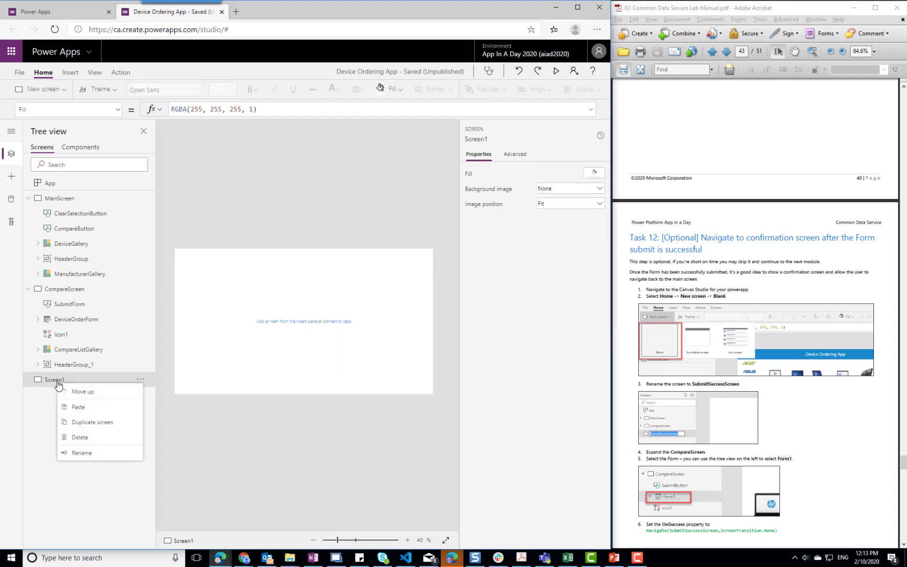
left_click(92, 408)
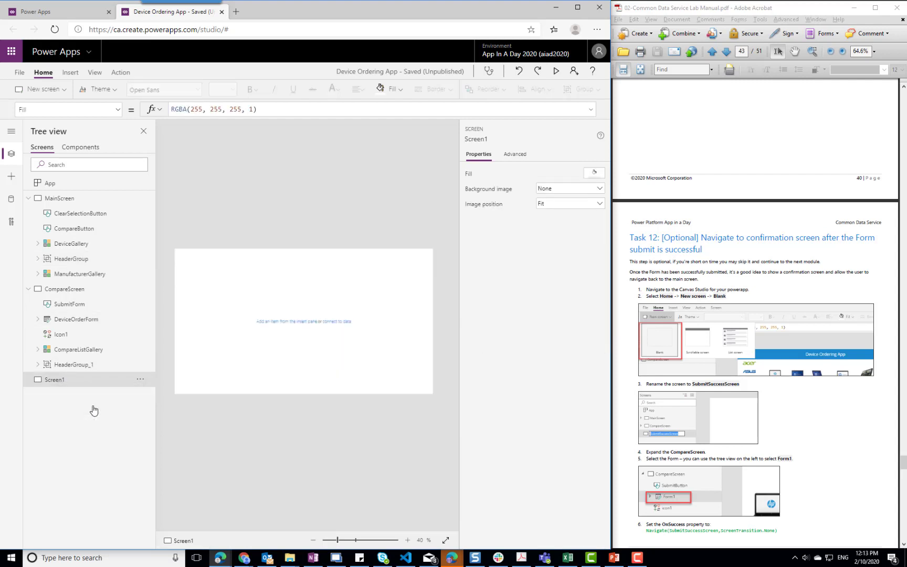
Rename Screen1 to ConfirmationScreen
left_click(65, 382)
right_click(63, 381)
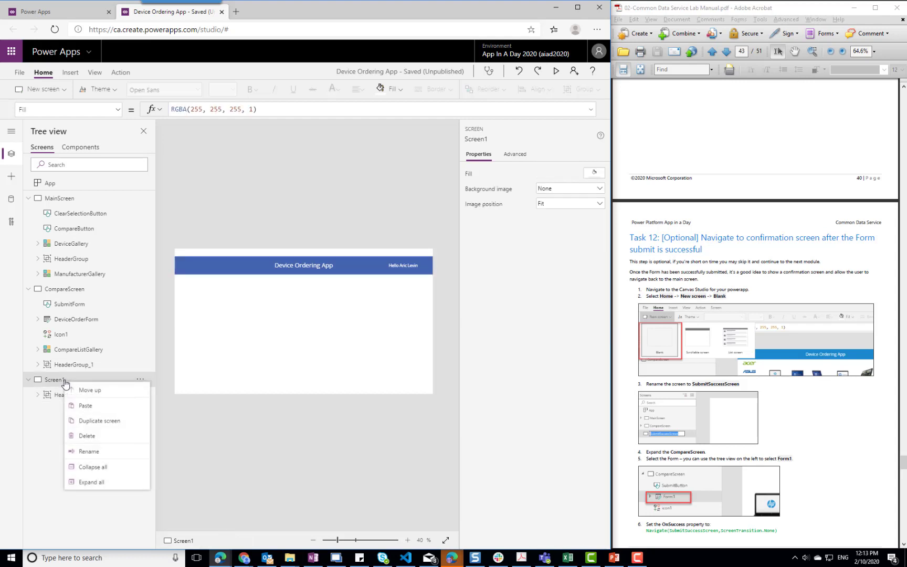
left_click(89, 452)
key("End")
key("BackSpace")
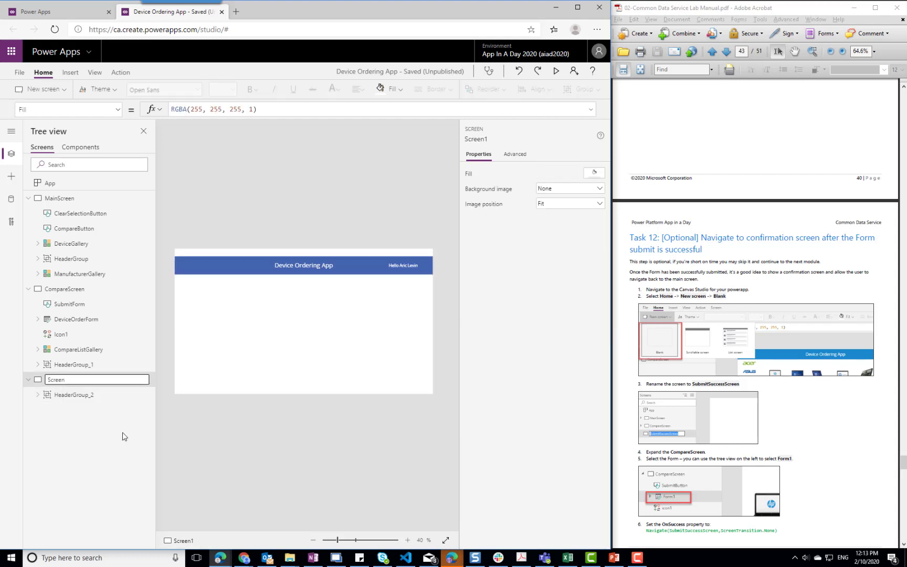
key("Home")
type("Confirmation")
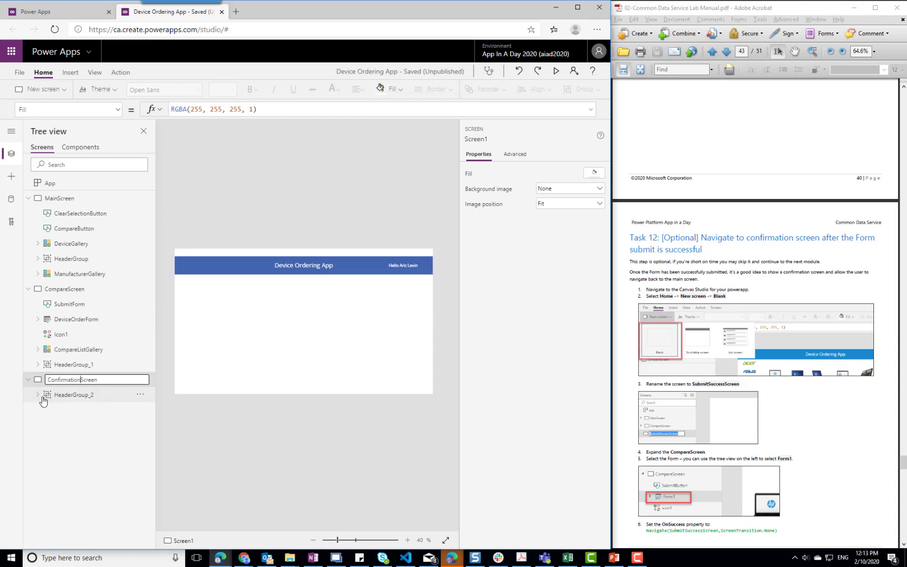
Move the pasted header group up so it sits flush with the top edge of ConfirmationScreen
left_click(271, 277)
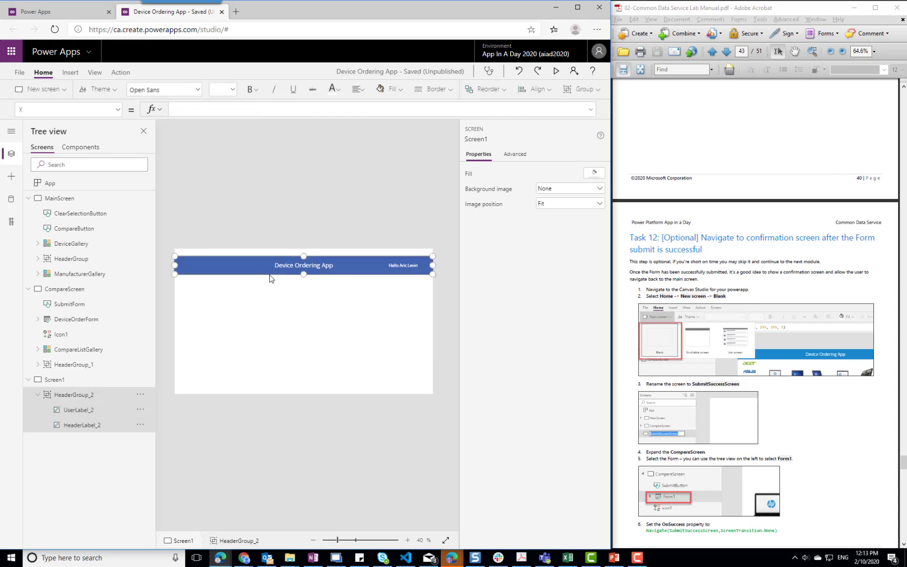
key("Up")
key("Up")
key("Up")
key("Up")
key("Up")
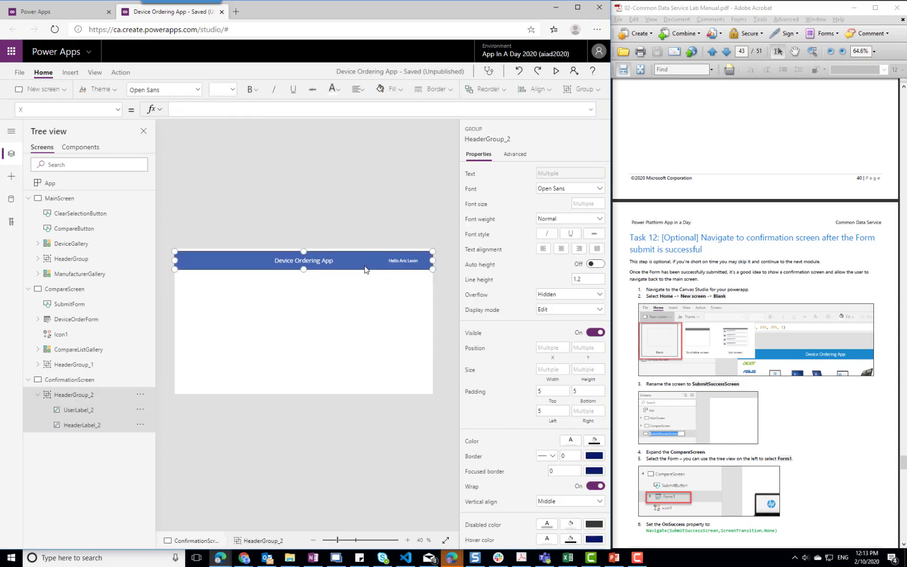
key("Up")
key("Up")
key("Up")
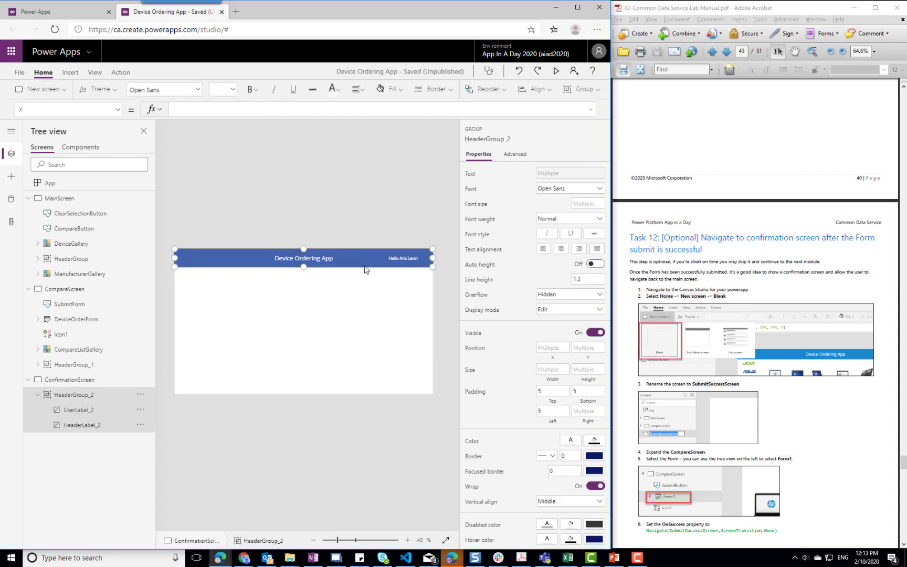
left_click(364, 301)
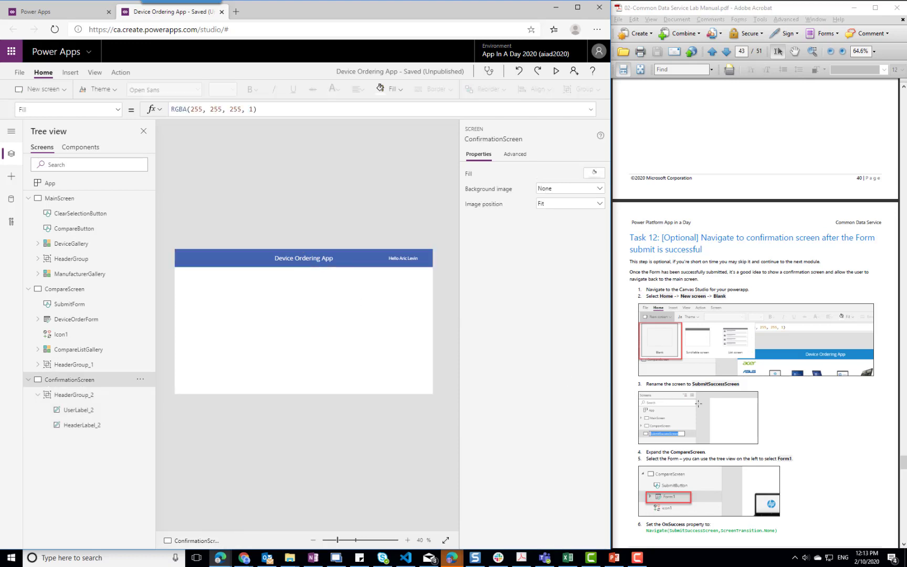
Check the next Task 12 instructions, then add a Left icon to ConfirmationScreen and place it at the header's left end
left_click(831, 432)
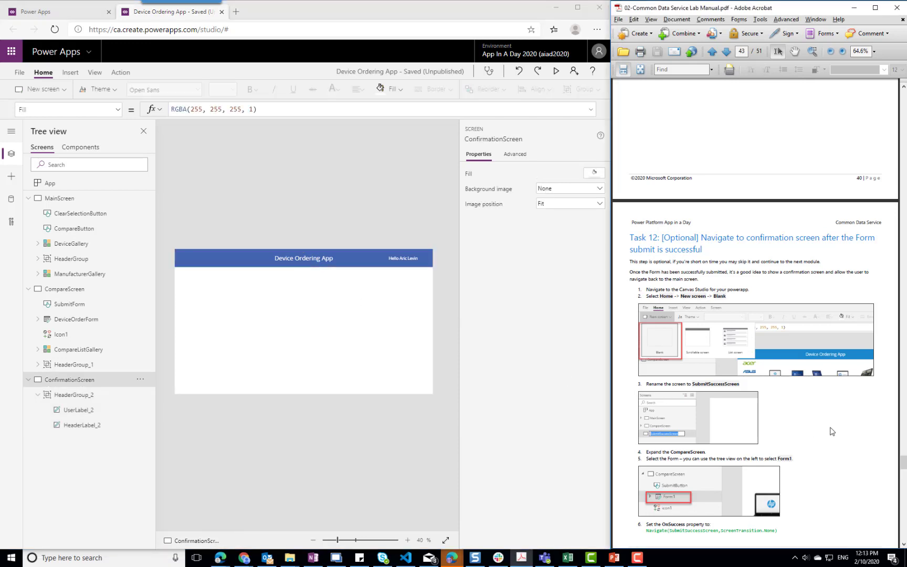
scroll(831, 431, "down", 5)
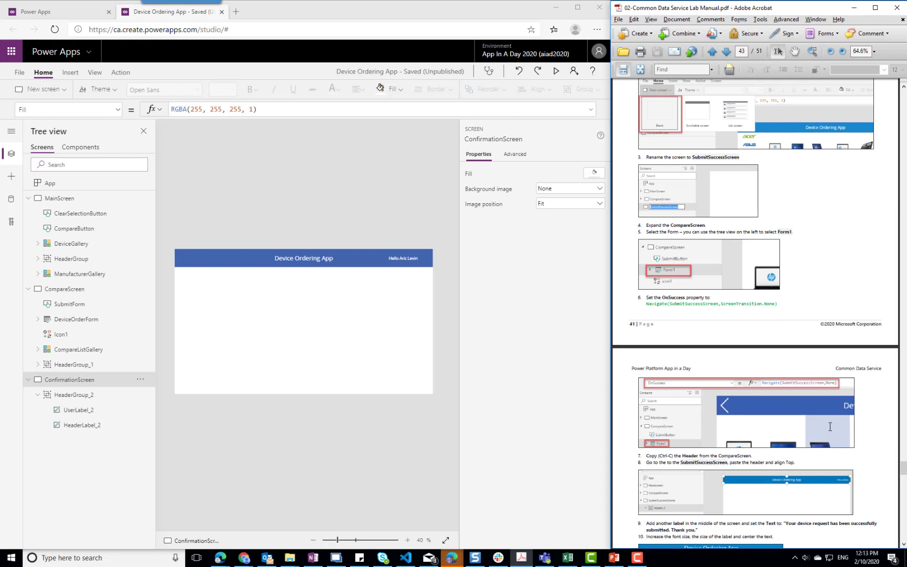
left_click(317, 319)
left_click(70, 73)
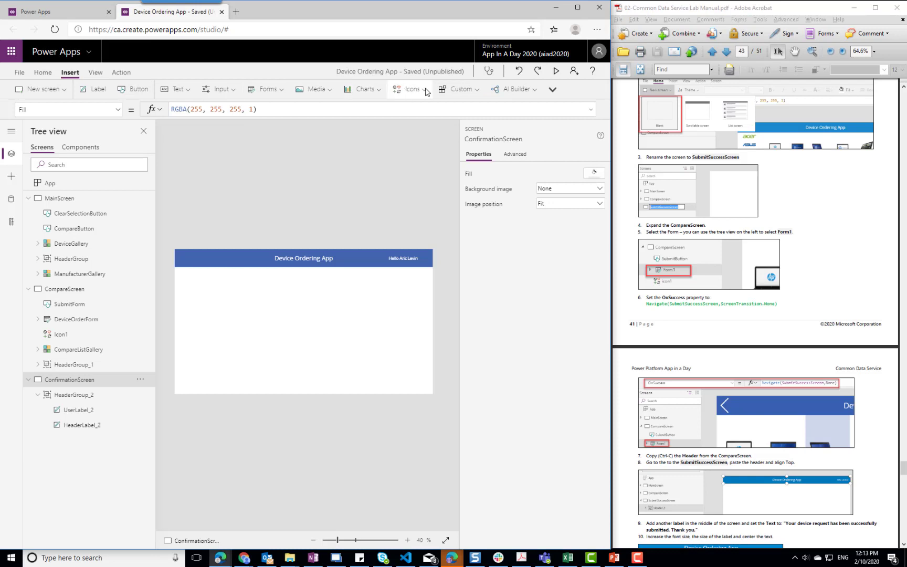
left_click(426, 92)
left_click(423, 93)
left_click(423, 93)
scroll(432, 193, "down", 5)
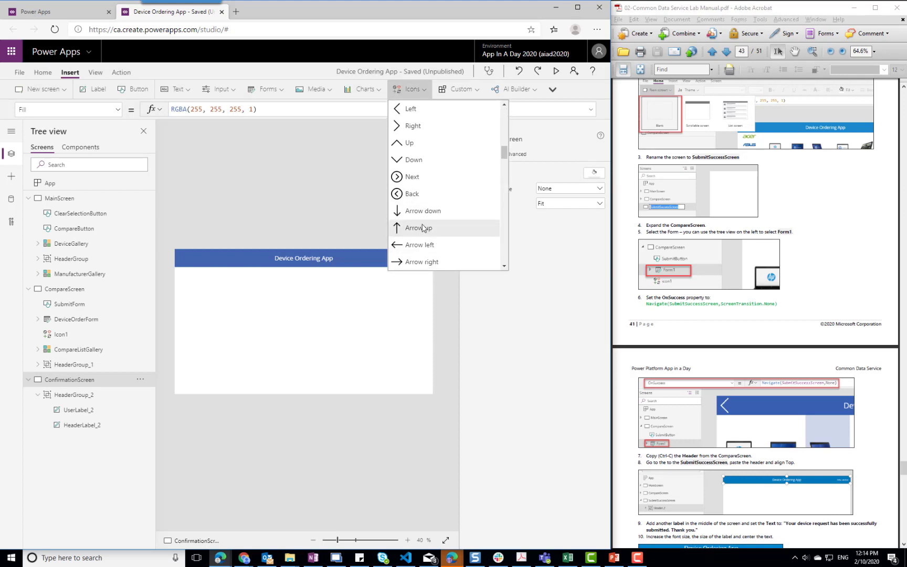
left_click(411, 109)
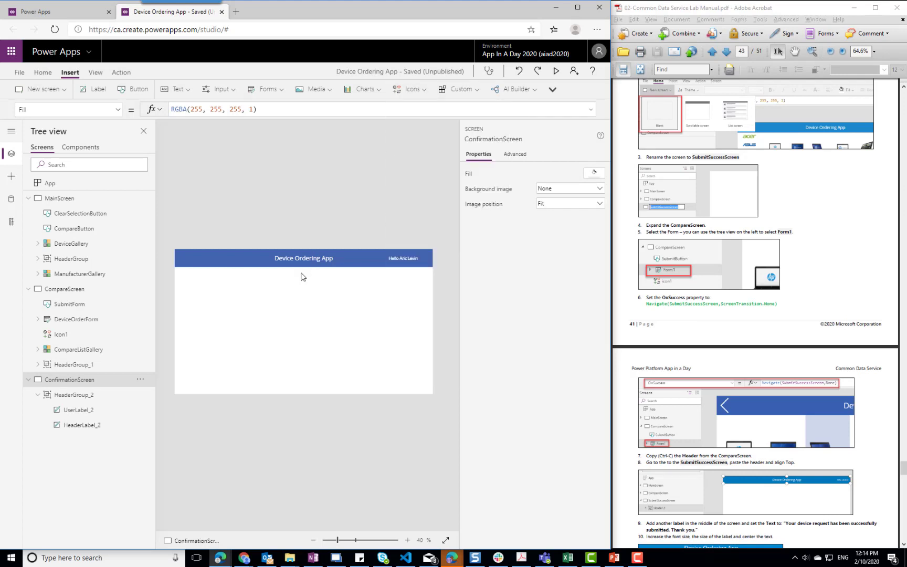
left_click_drag(191, 262, 183, 257)
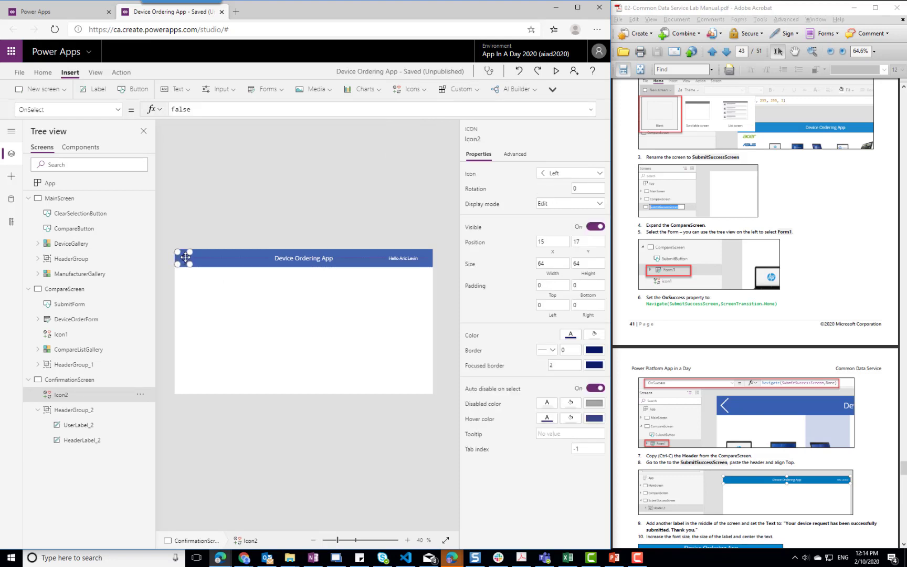
Set the color of the Left icon in the ConfirmationScreen header to white
left_click(188, 278)
left_click(185, 257)
left_click(572, 336)
left_click(425, 283)
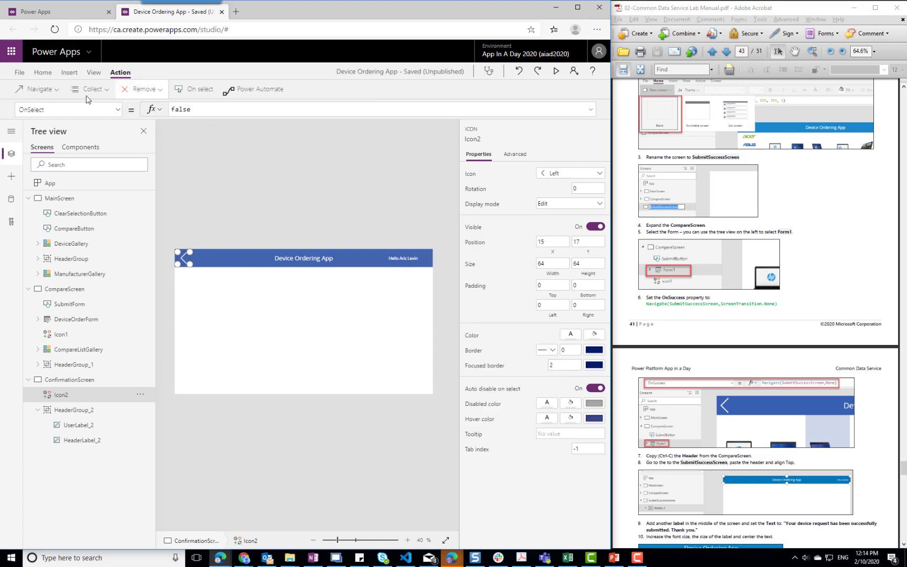
Make the Left icon navigate to MainScreen when selected and choose its screen transition
left_click(38, 90)
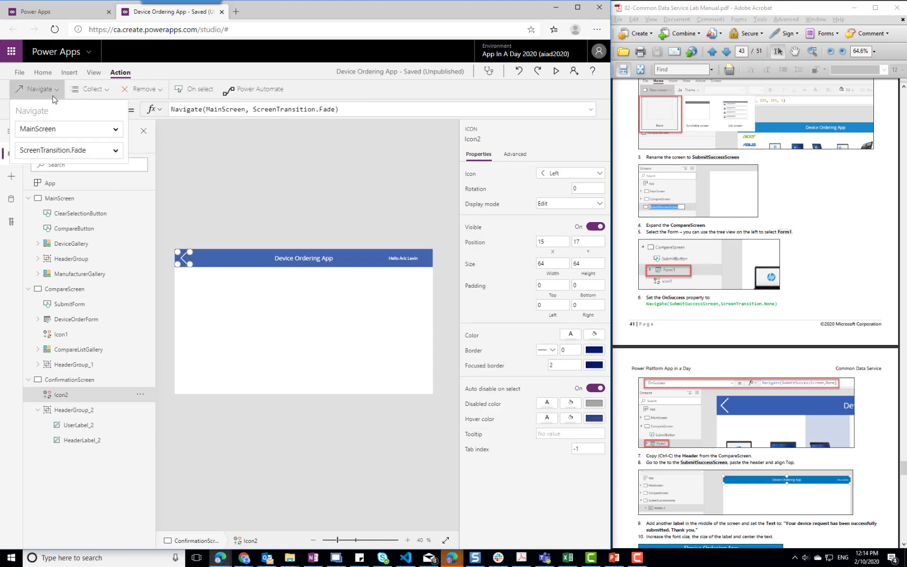
left_click(85, 150)
scroll(84, 190, "down", 1)
left_click(84, 192)
left_click(266, 324)
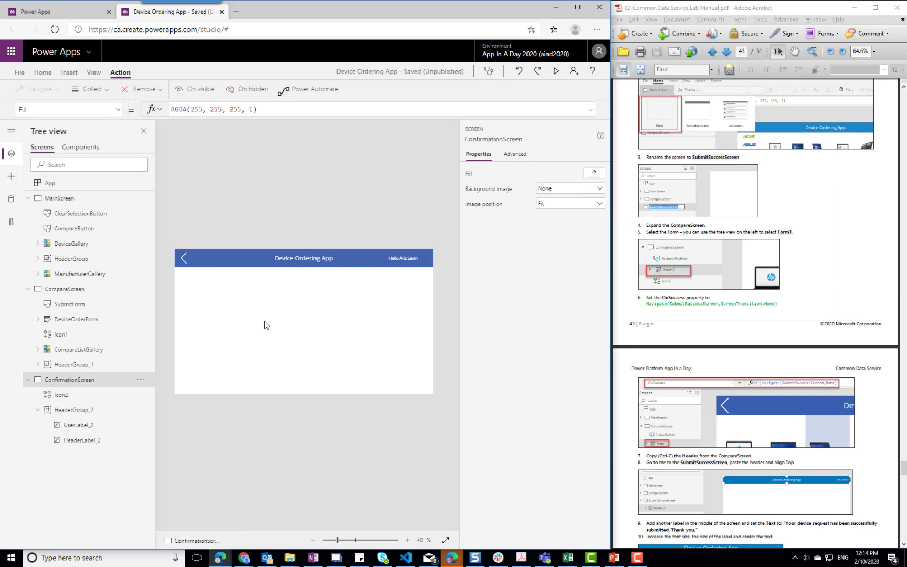
Read the label instructions and add a label about 825 by 132 in the middle of ConfirmationScreen
scroll(762, 402, "down", 5)
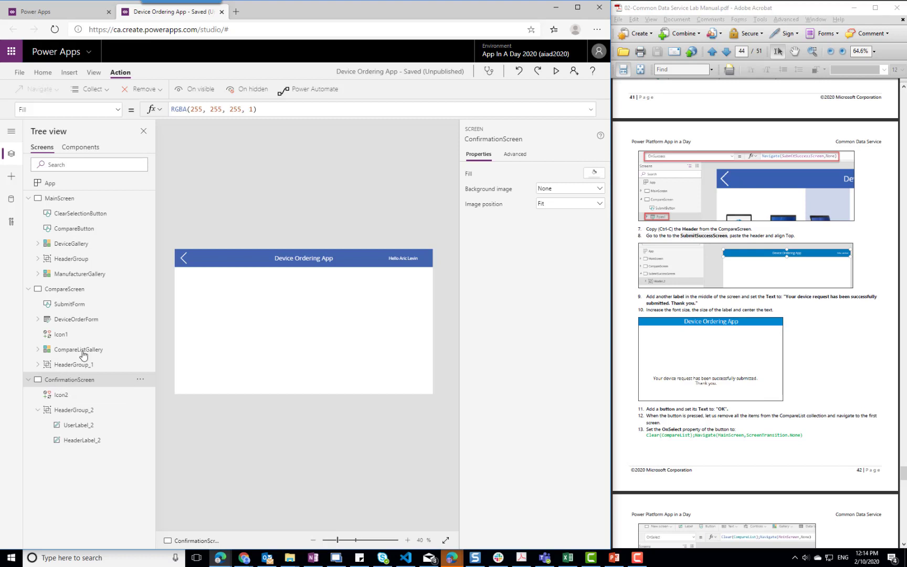
left_click(69, 73)
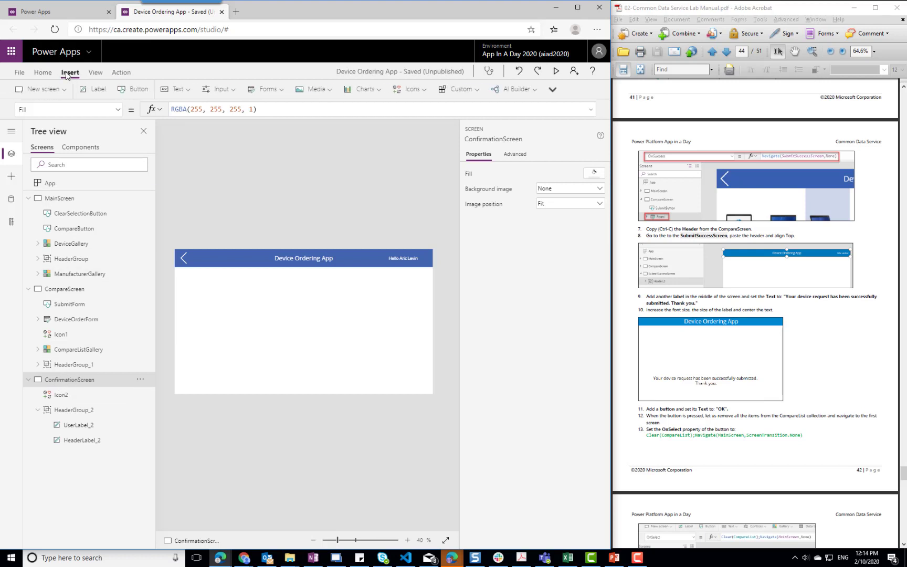
left_click(102, 91)
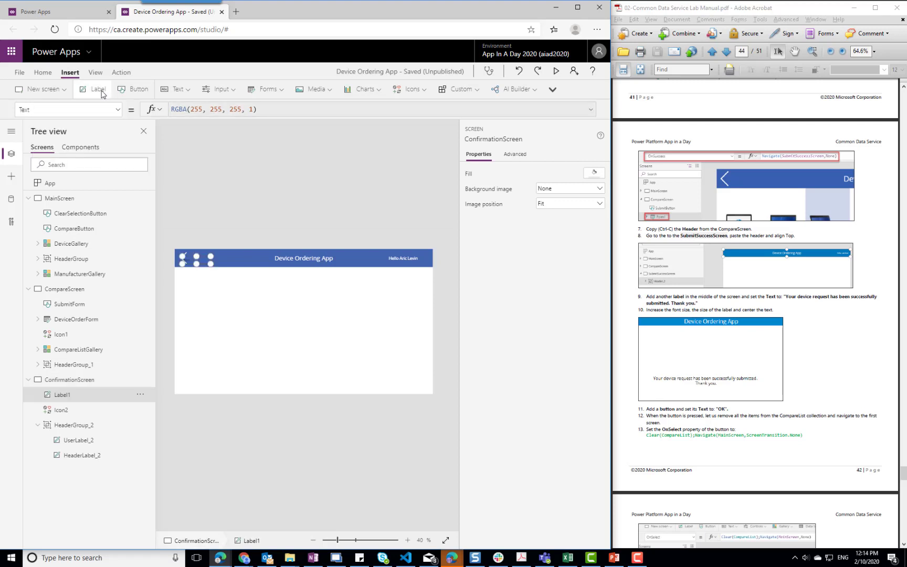
left_click_drag(199, 264, 380, 349)
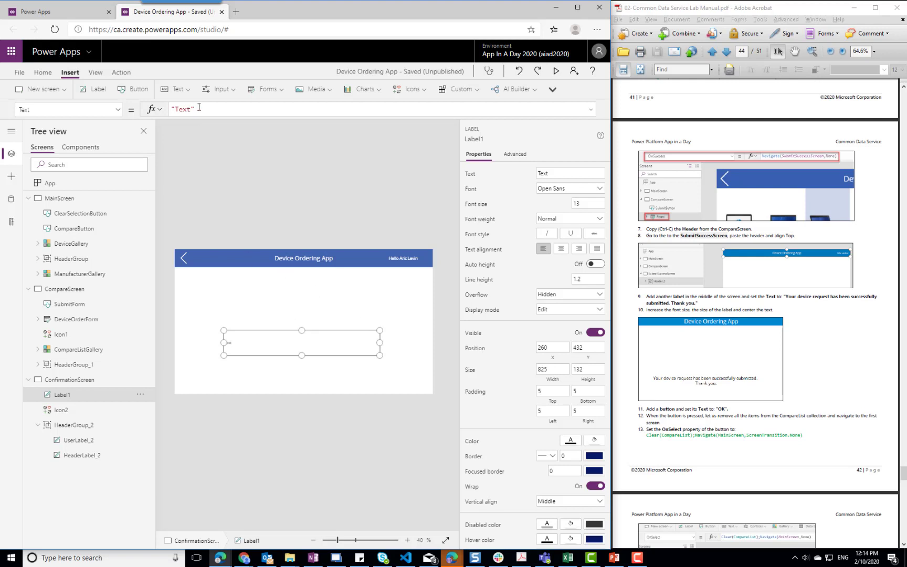
Set the new label's text to "Your device request has been successfully submitted"
left_click(219, 111)
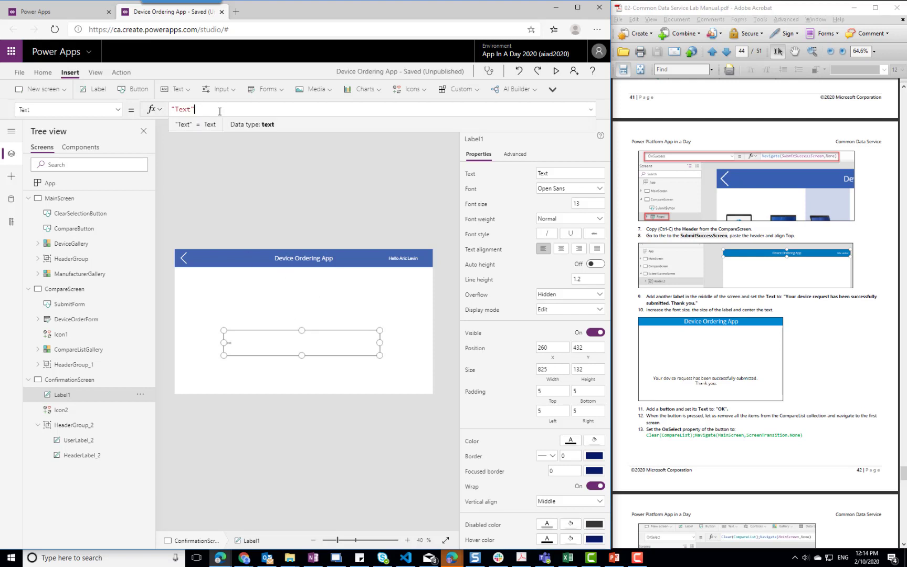
key("ctrl+a")
type("\"Your ")
type("drive")
key("BackSpace")
key("BackSpace")
key("BackSpace")
type("evice")
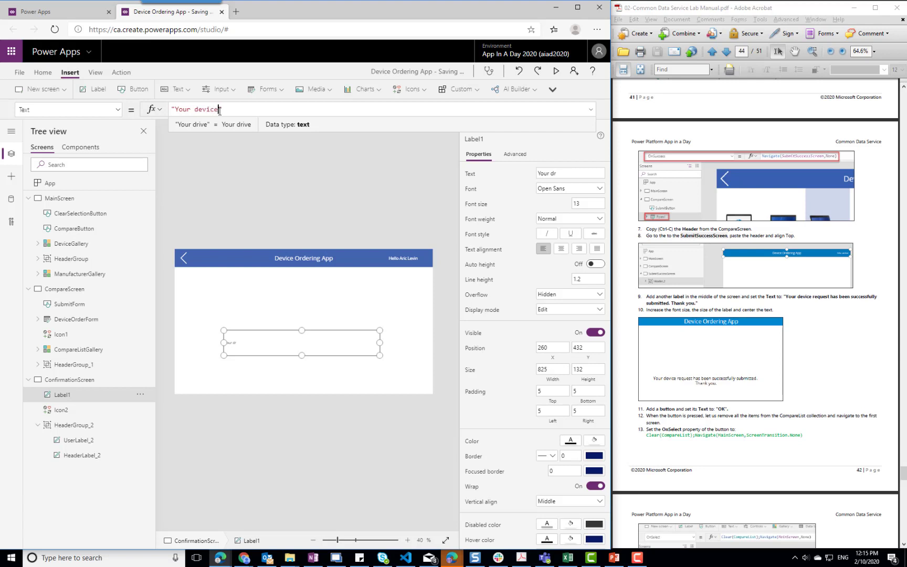
type(" request has been successfully submitted")
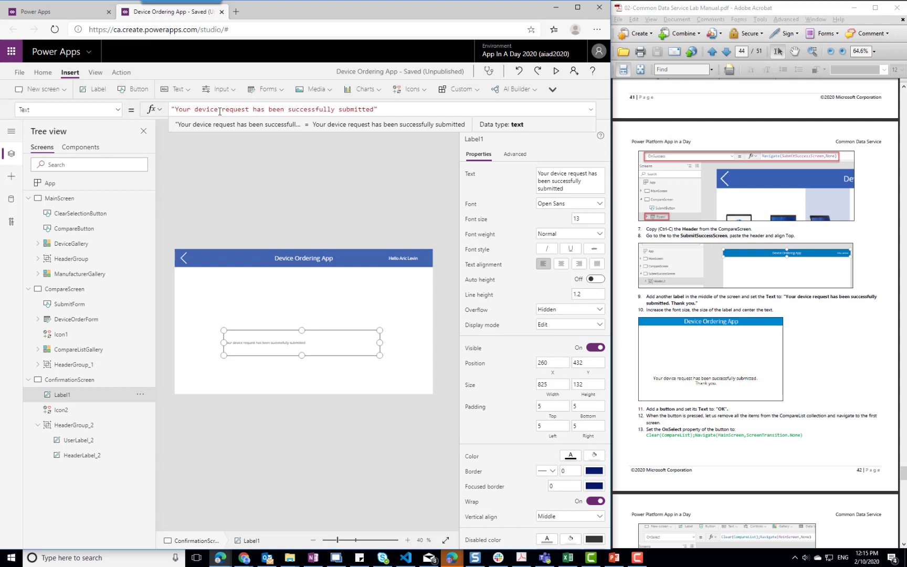
left_click(320, 385)
Append ". Thank you" to the end of the confirmation label's text
left_click(306, 346)
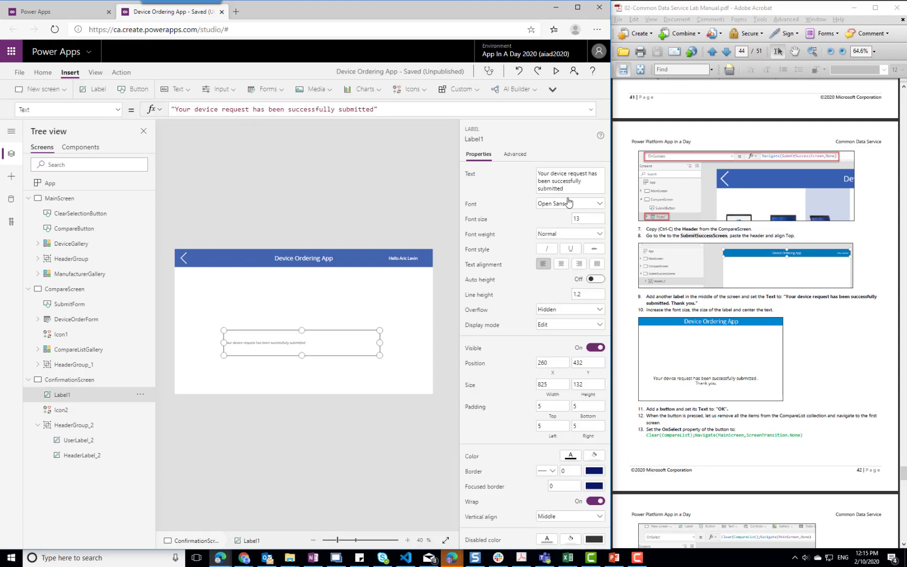
left_click(570, 190)
type("you")
left_click(364, 374)
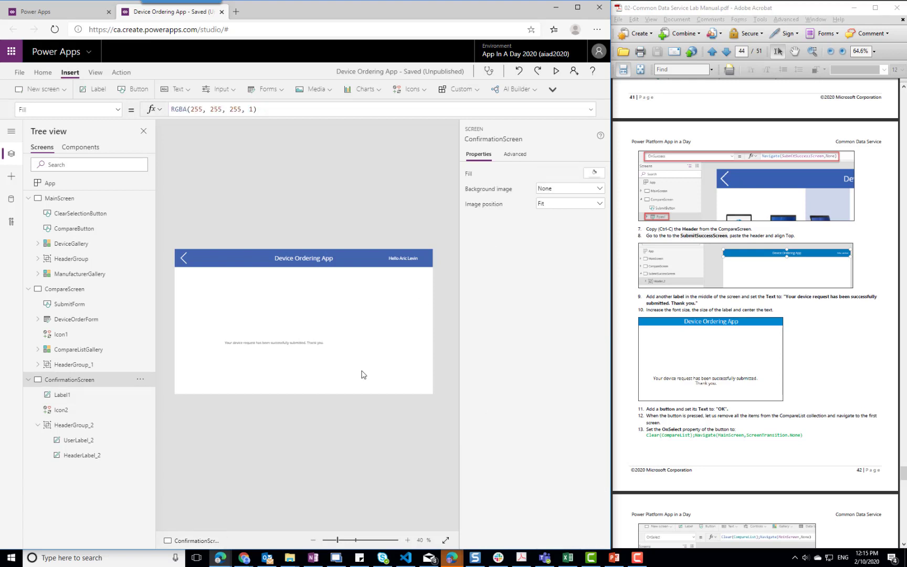
Center the confirmation label's text and set its font size to 16
left_click(300, 351)
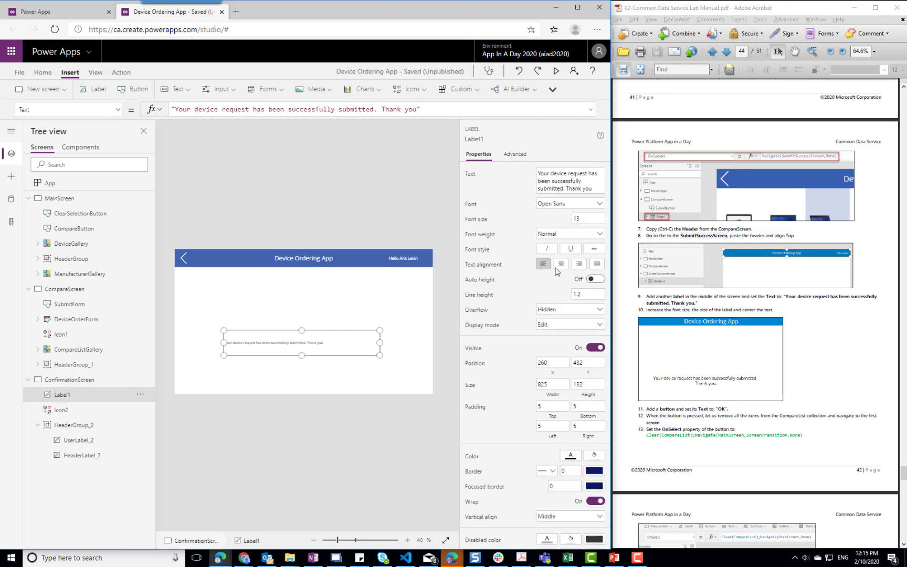
left_click(561, 263)
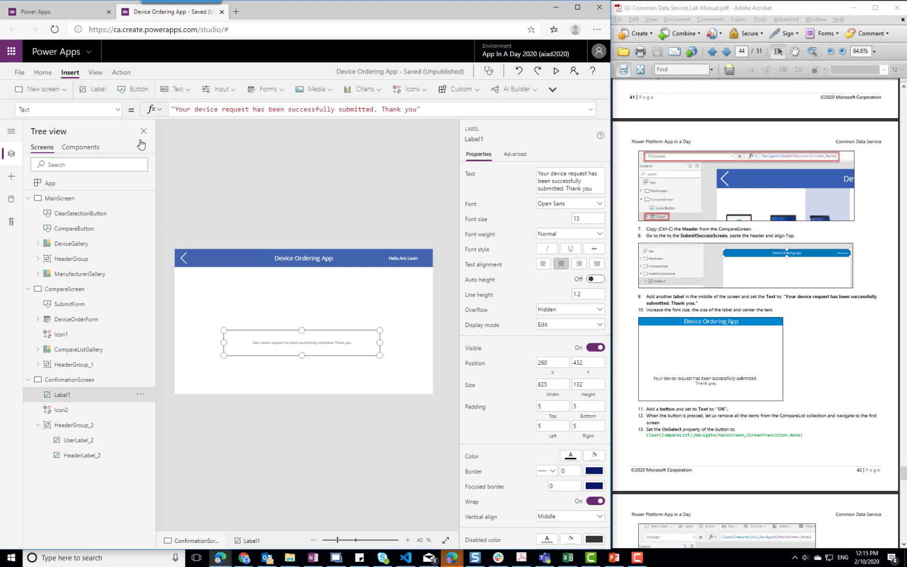
left_click(592, 218)
type("16")
left_click(360, 379)
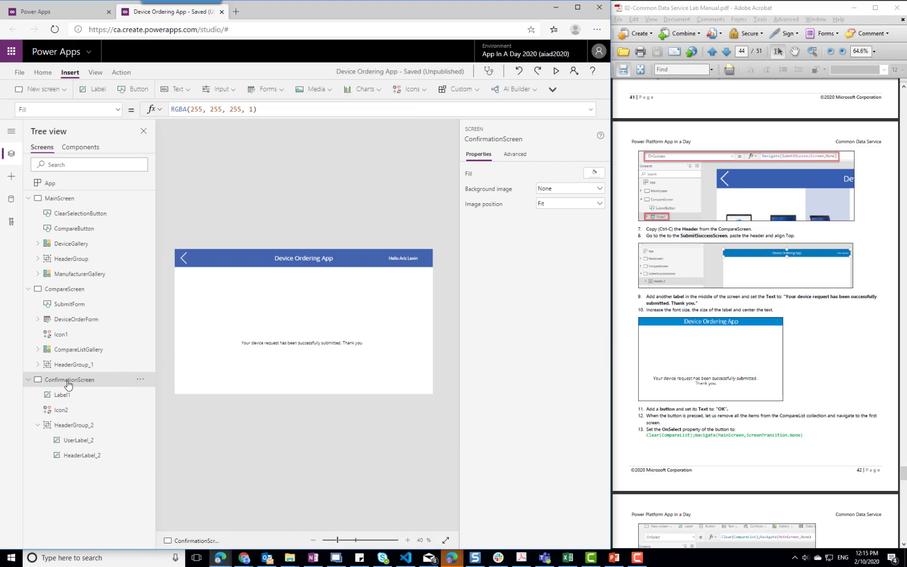
Add a button centred below the confirmation message at about X 592, Y 657 and set its text to "OK"
left_click(138, 91)
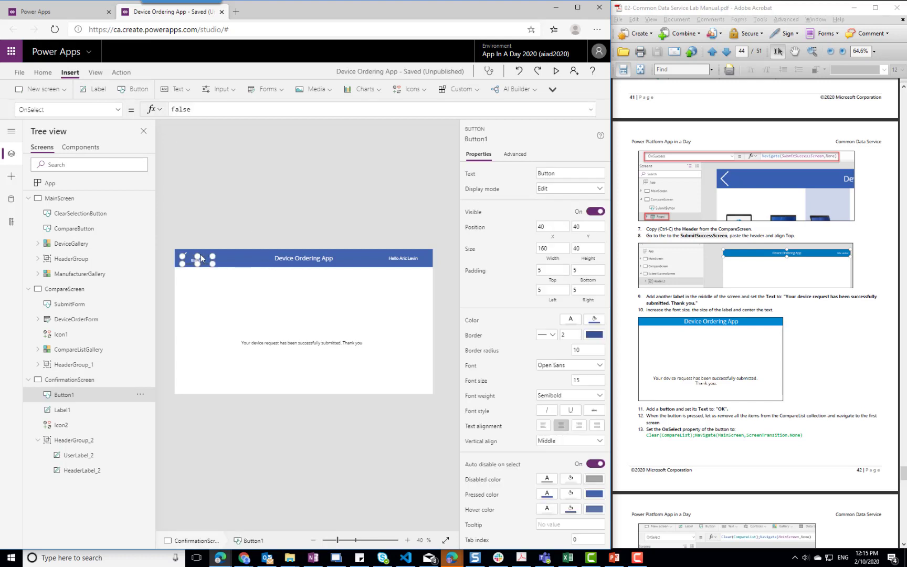
left_click_drag(204, 261, 310, 379)
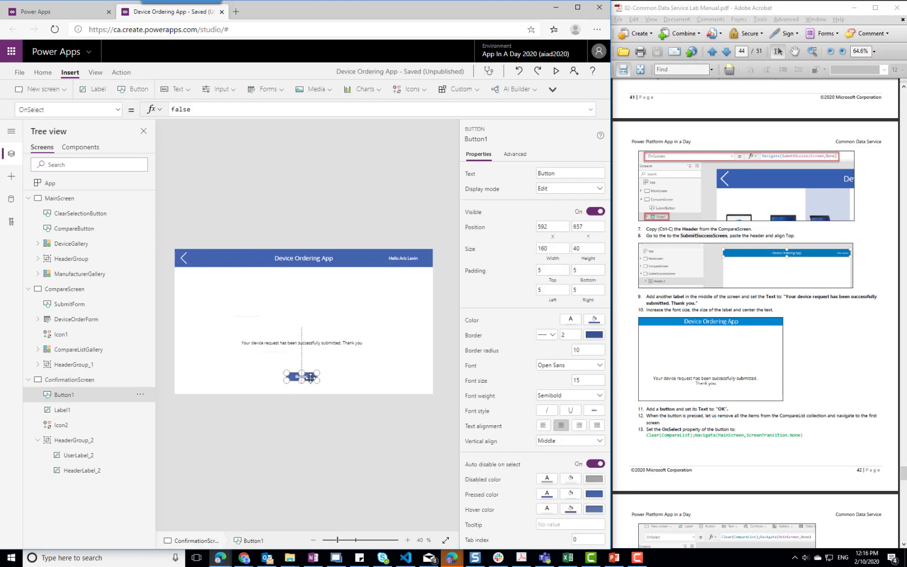
double_click(561, 175)
type("OK")
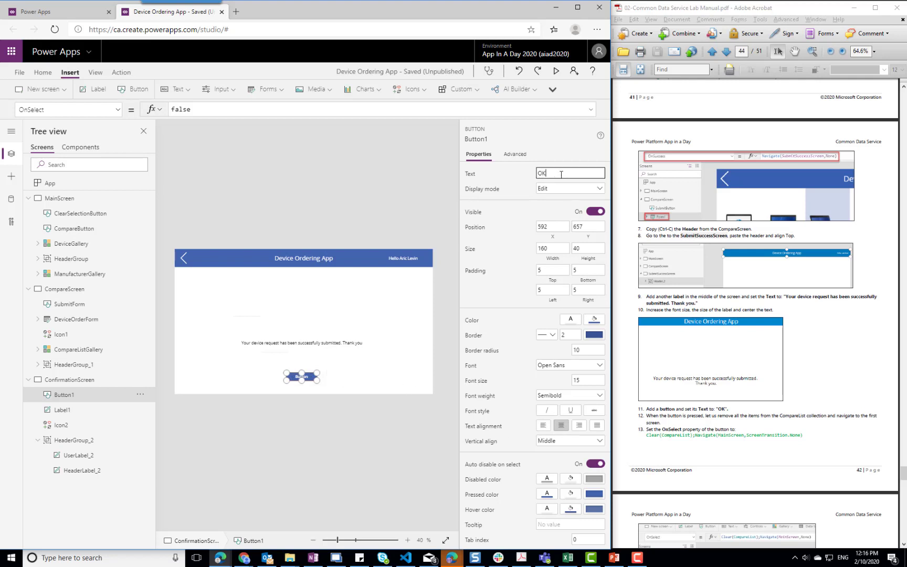
left_click(394, 378)
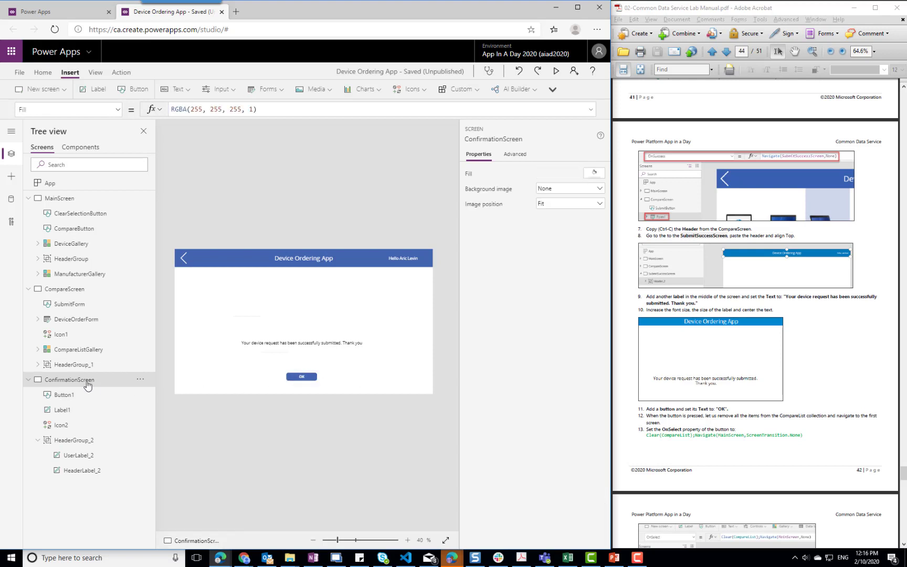
Rename the new OK button on ConfirmationScreen to OKButton
left_click(71, 396)
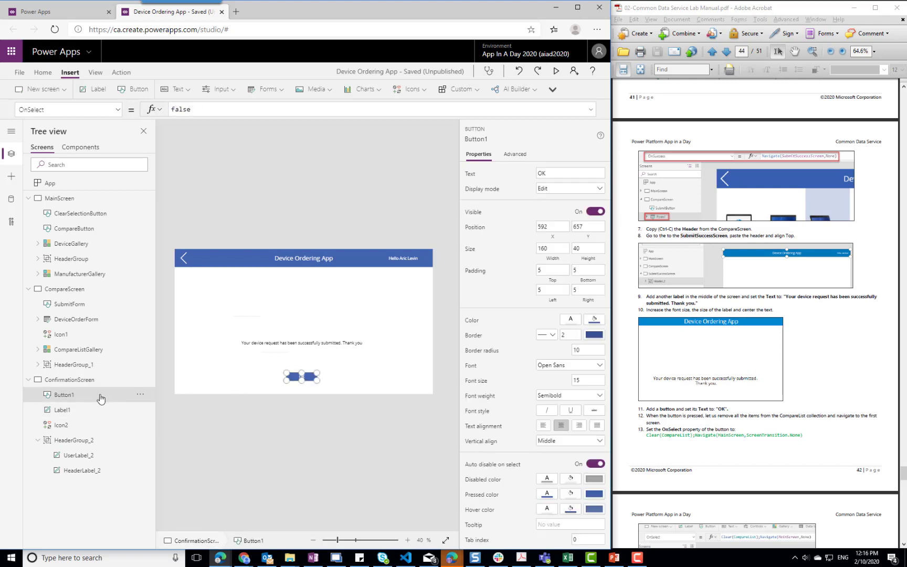
left_click(142, 394)
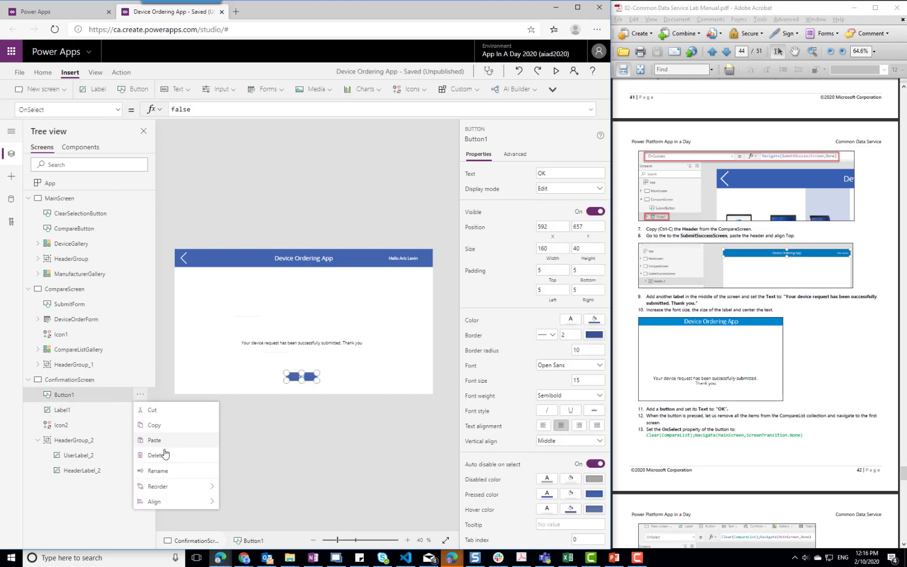
left_click(156, 472)
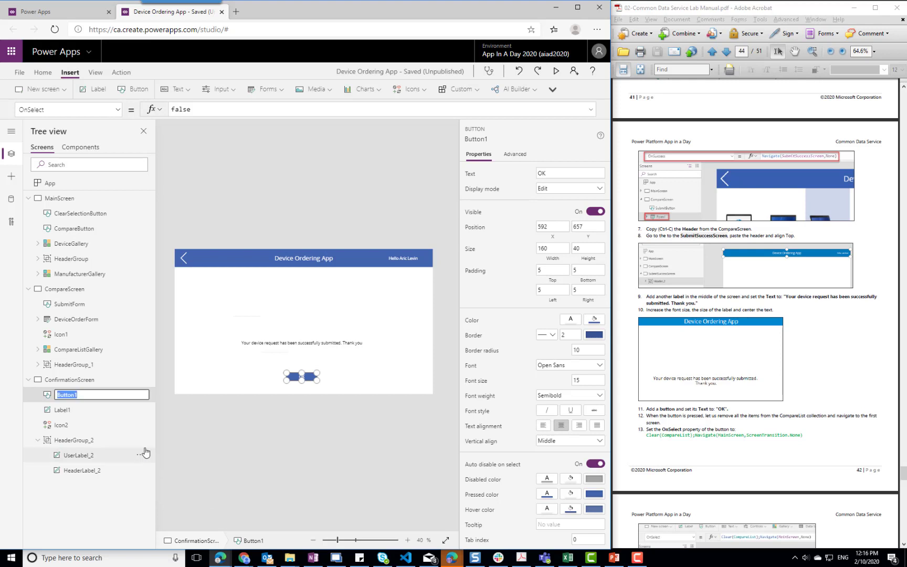
key("End")
type("OK")
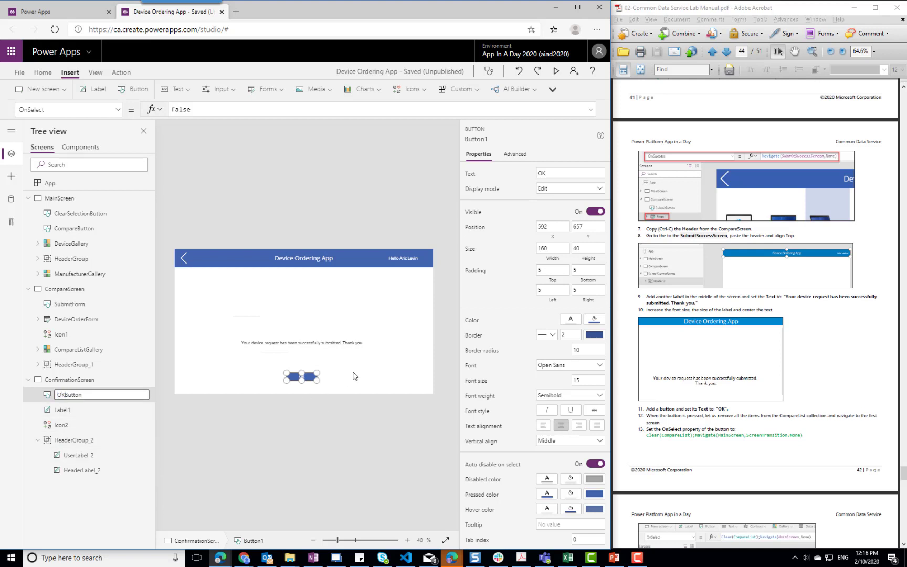
left_click(353, 376)
Replace OKButton's OnSelect formula with Clear(CompareList)
left_click(311, 376)
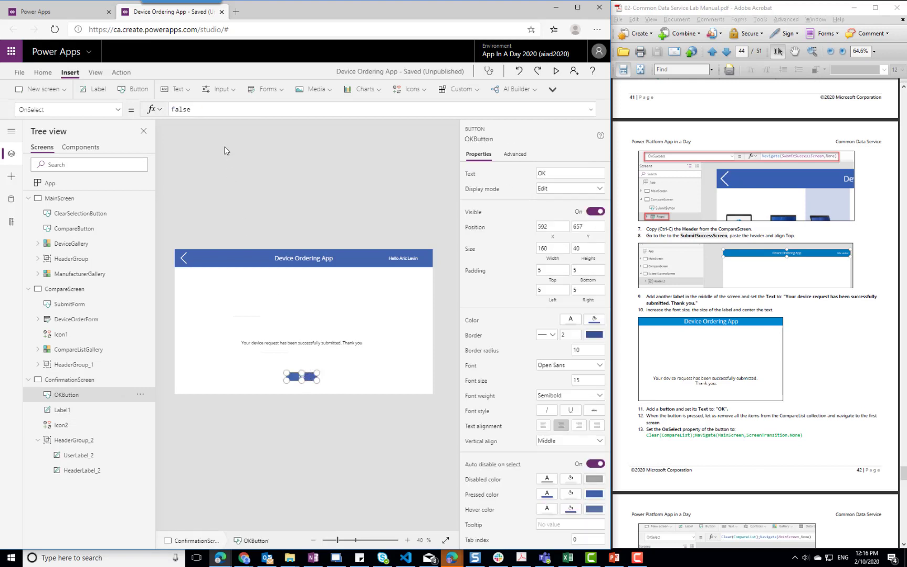
left_click(122, 73)
left_click(198, 109)
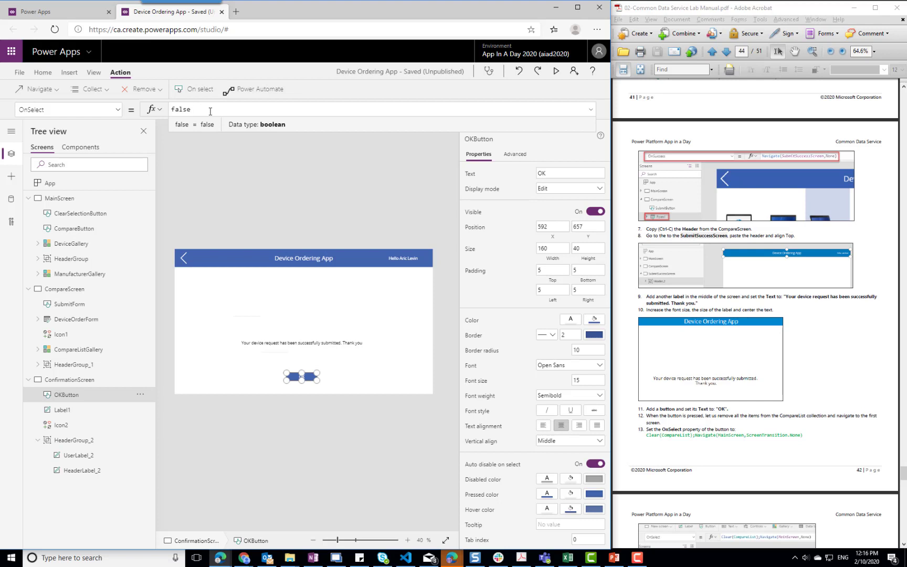
key("ctrl+a")
type("C")
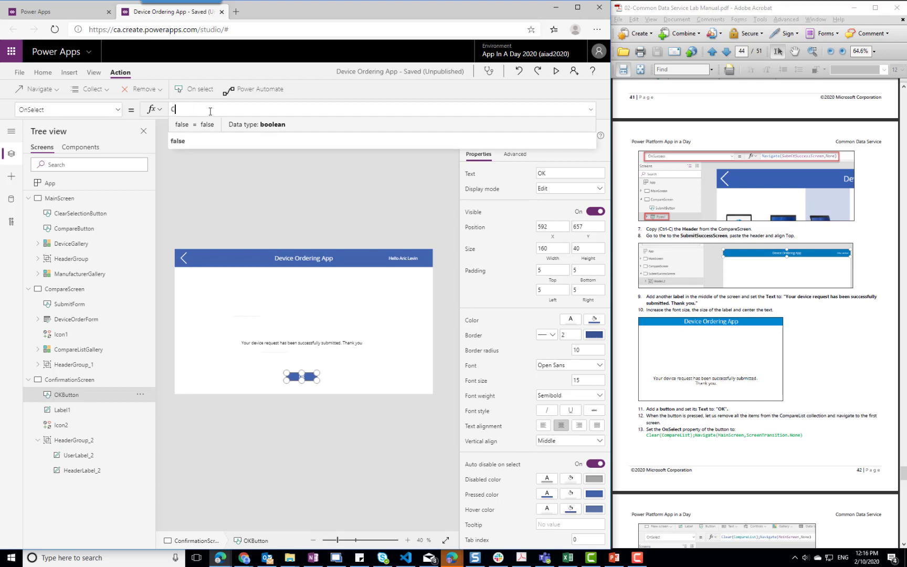
type("lear(Compare")
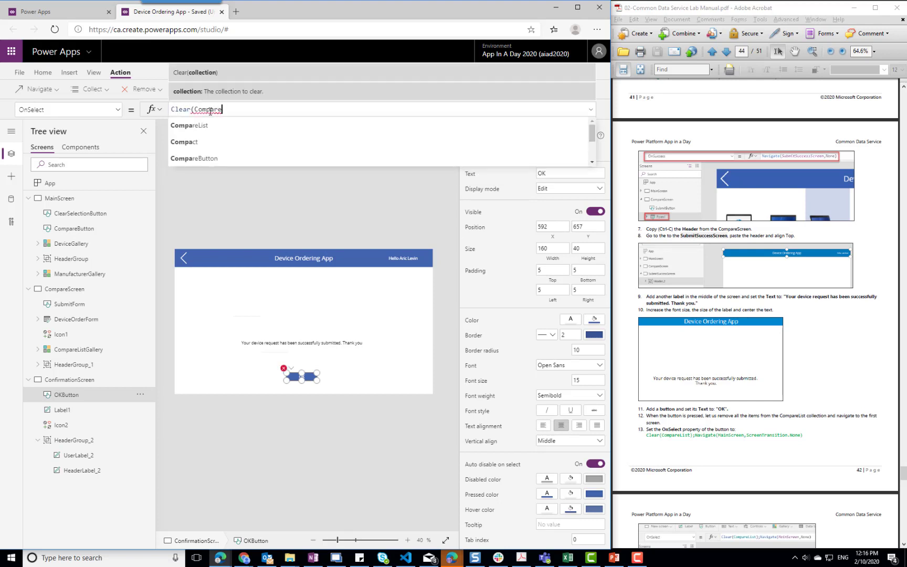
type("List)")
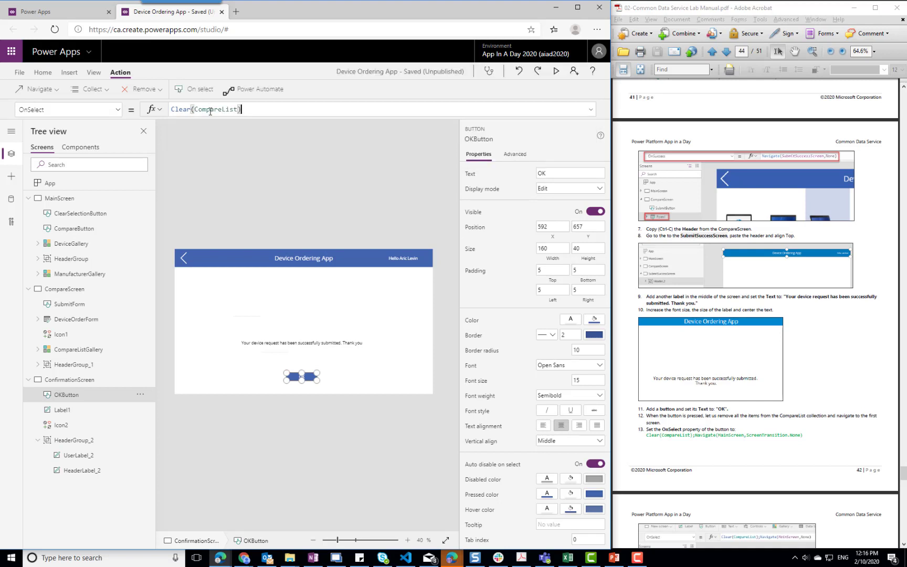
Extend OKButton's OnSelect formula with "; Navigate(MainScreen, ScreenTransition.None)"
type("; Nav")
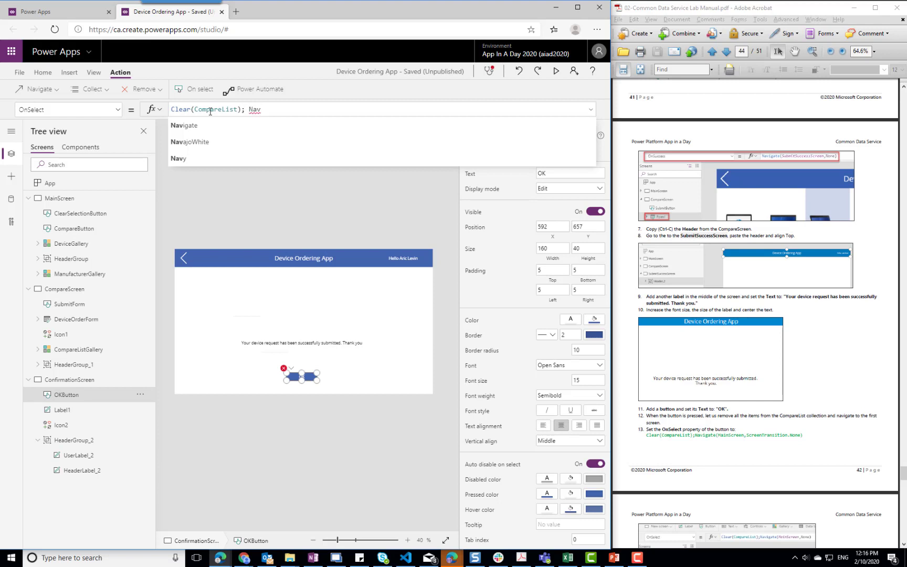
key("Tab")
type("(Main")
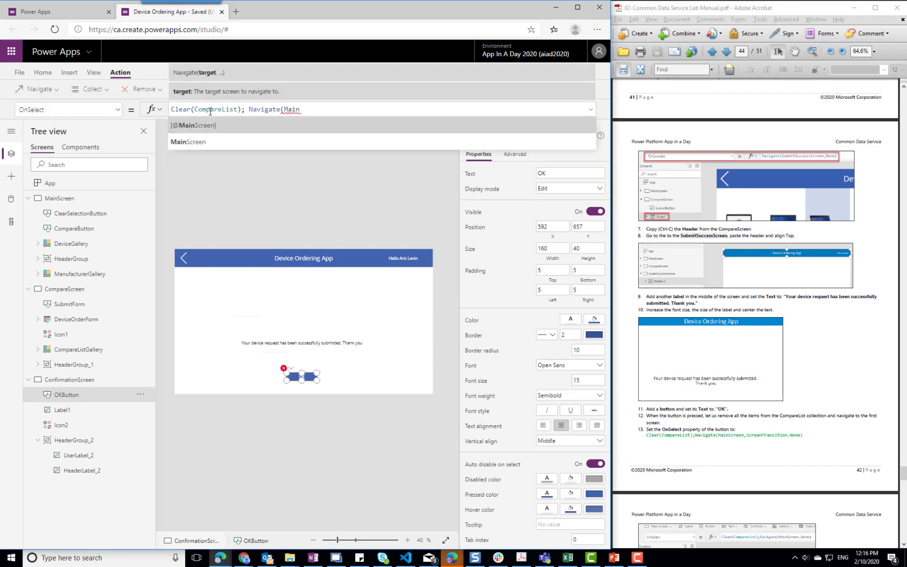
key("Tab")
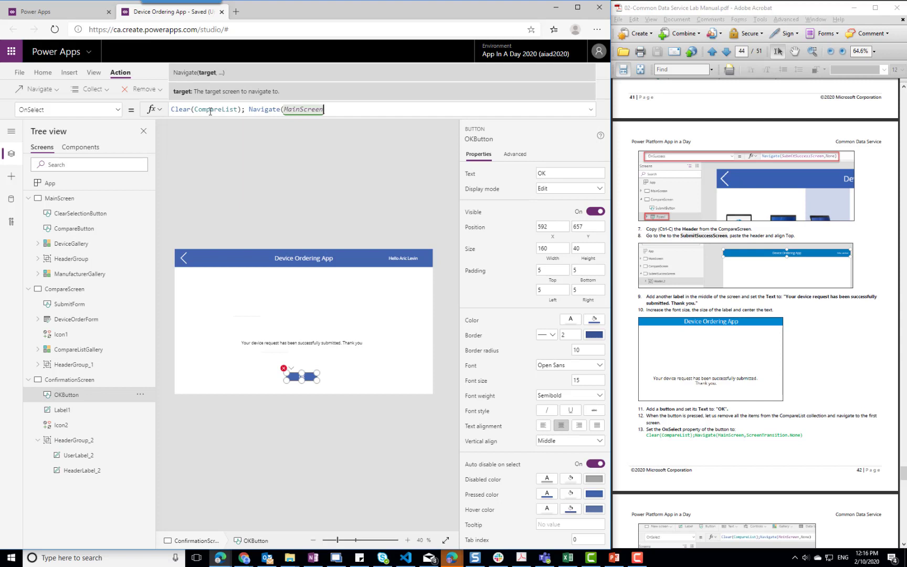
type(", sc")
key("Down")
key("Down")
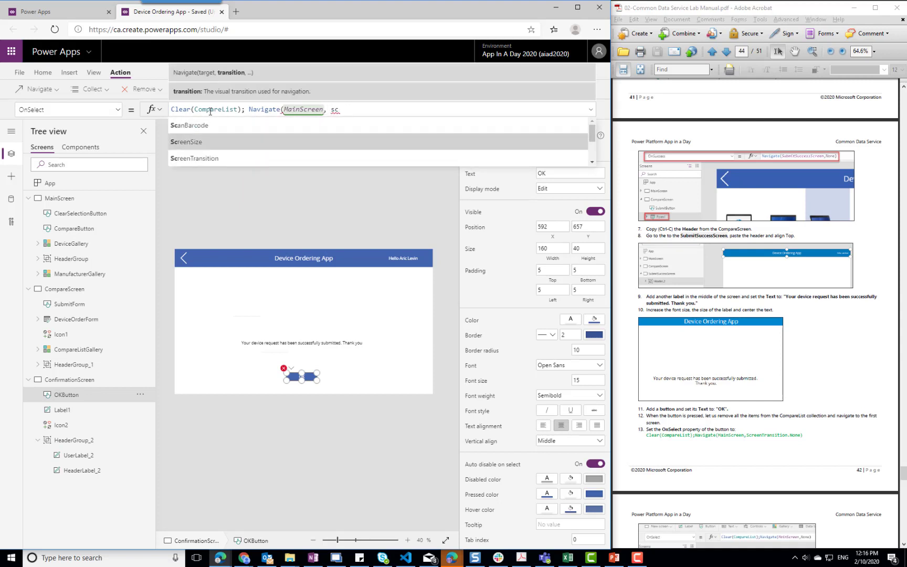
key("Tab")
type(".None)")
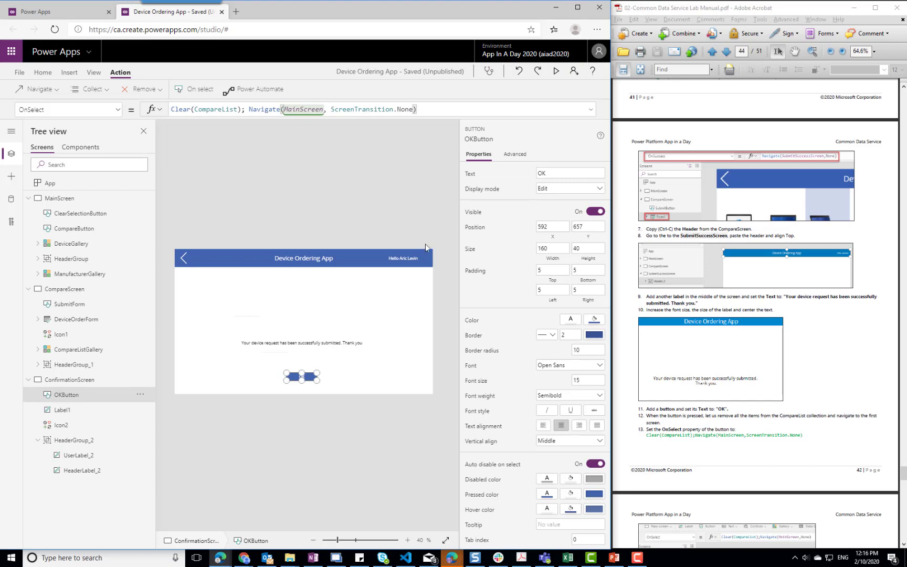
Read the lab manual's display form instructions and insert a display form on ConfirmationScreen
left_click(837, 410)
scroll(838, 412, "down", 4)
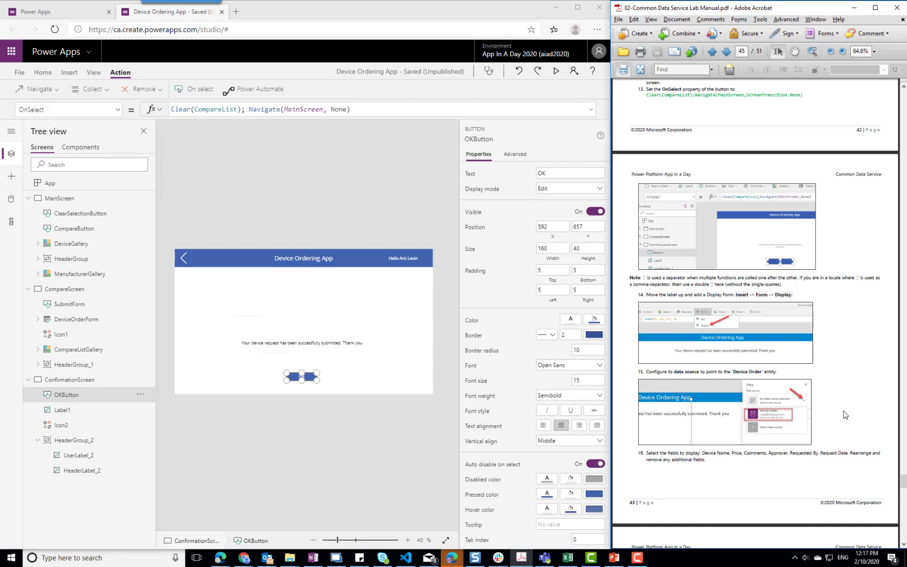
scroll(845, 415, "down", 5)
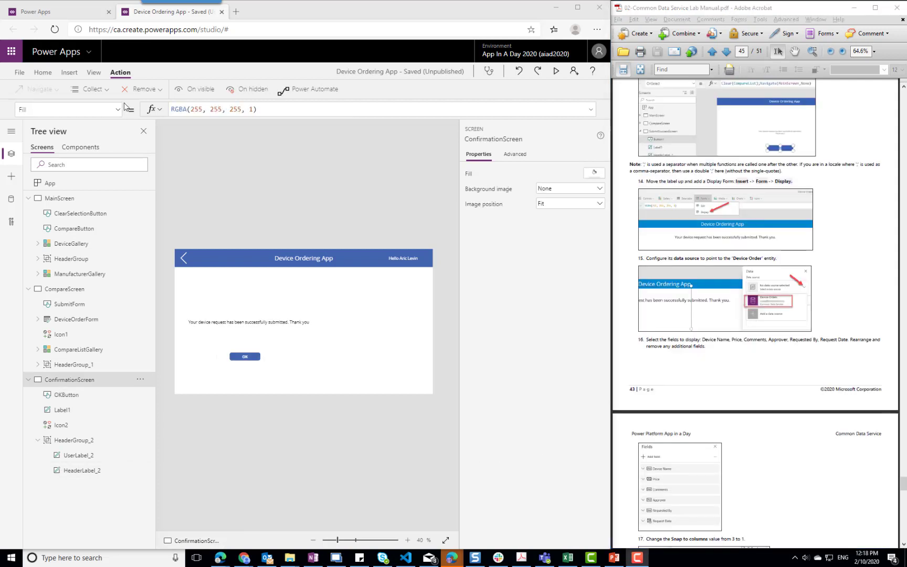
left_click(70, 72)
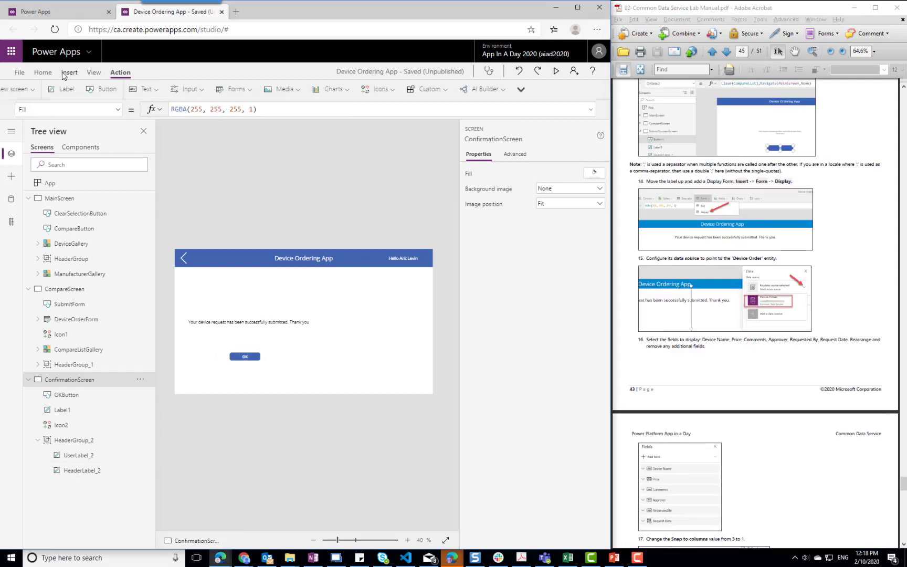
left_click(272, 91)
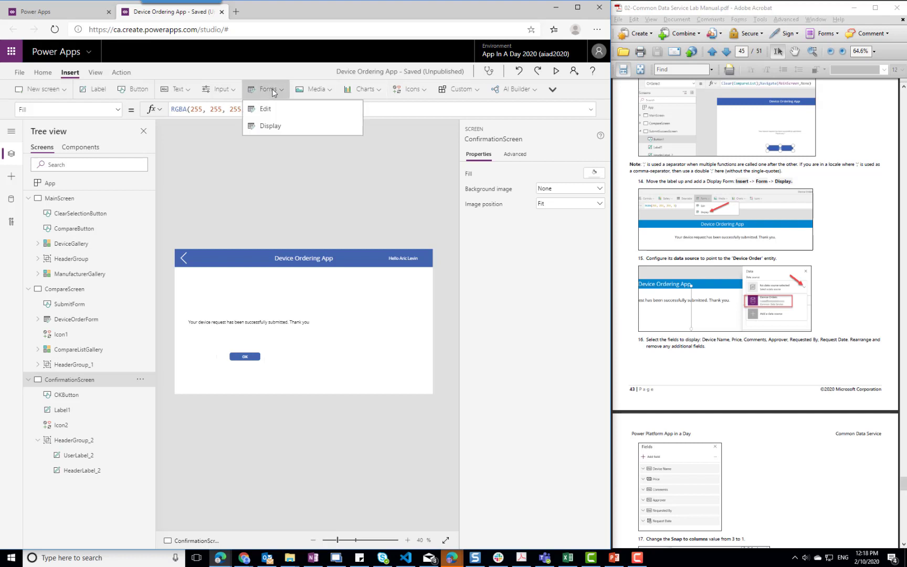
left_click(271, 126)
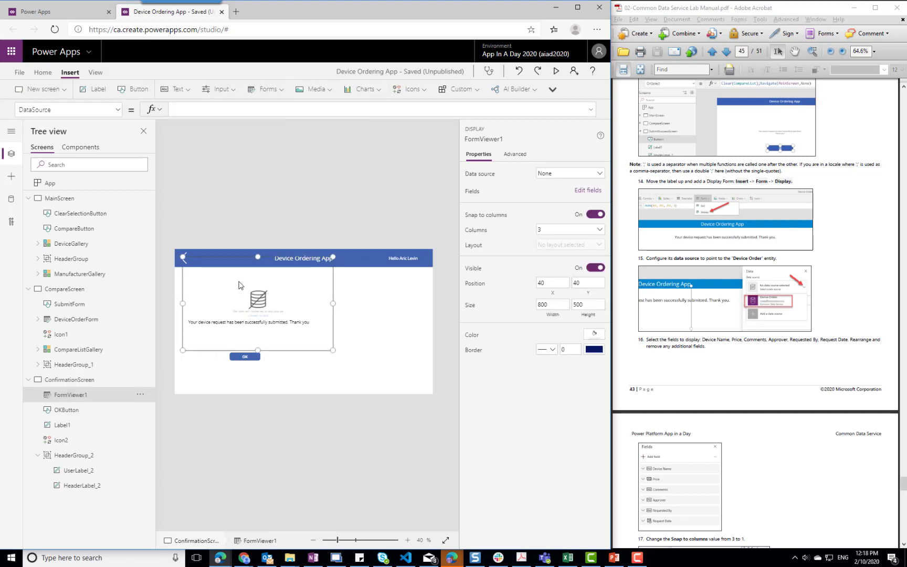
Place the display form beside the confirmation message at about X 720, Y 125, sized about 635 by 595
left_click_drag(227, 260, 324, 272)
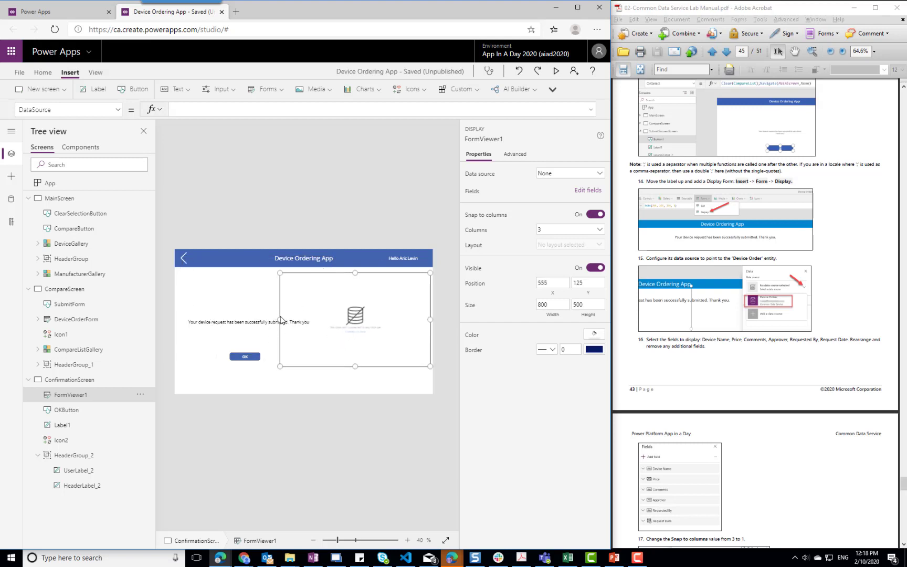
left_click_drag(279, 319, 303, 320)
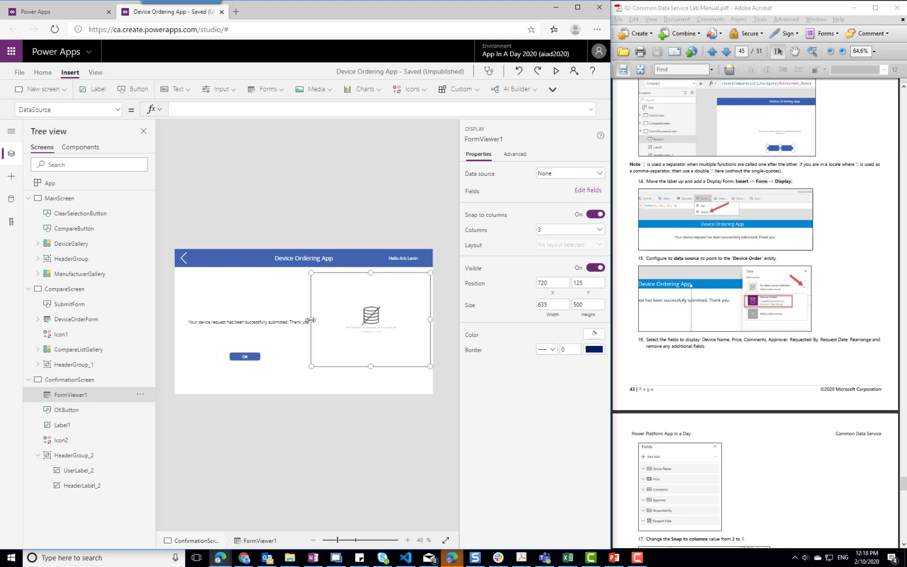
left_click_drag(371, 366, 372, 387)
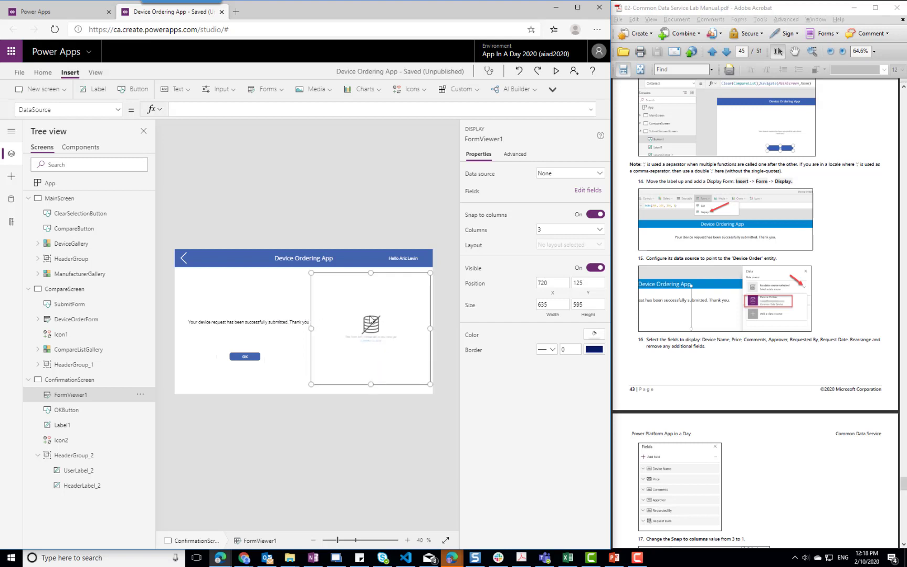
Set the display form's data source to Device Orders and remove its Created On field
left_click(600, 174)
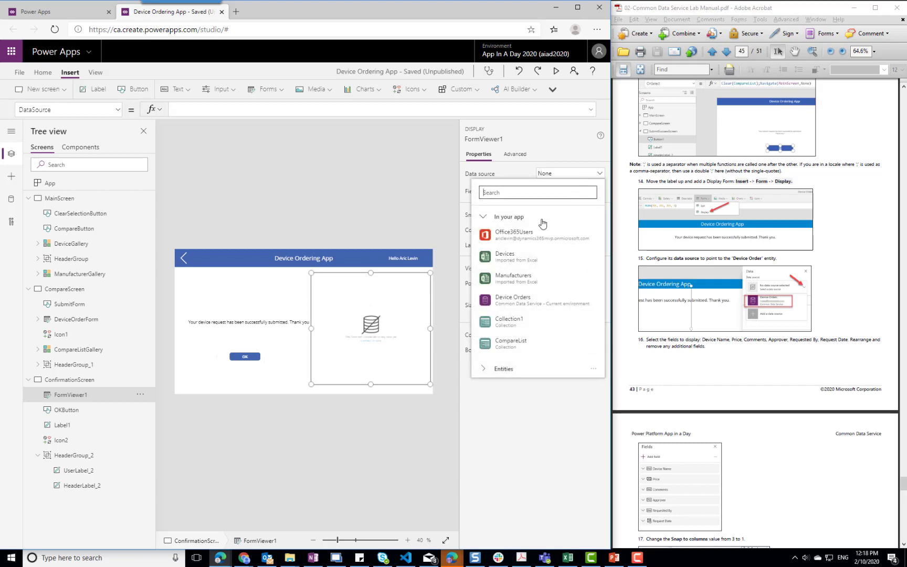
left_click(519, 300)
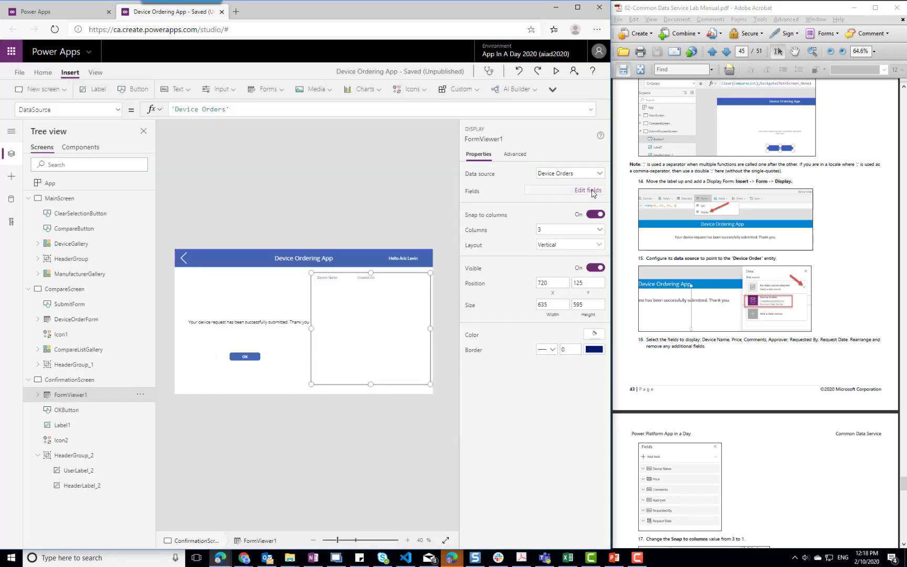
left_click(592, 191)
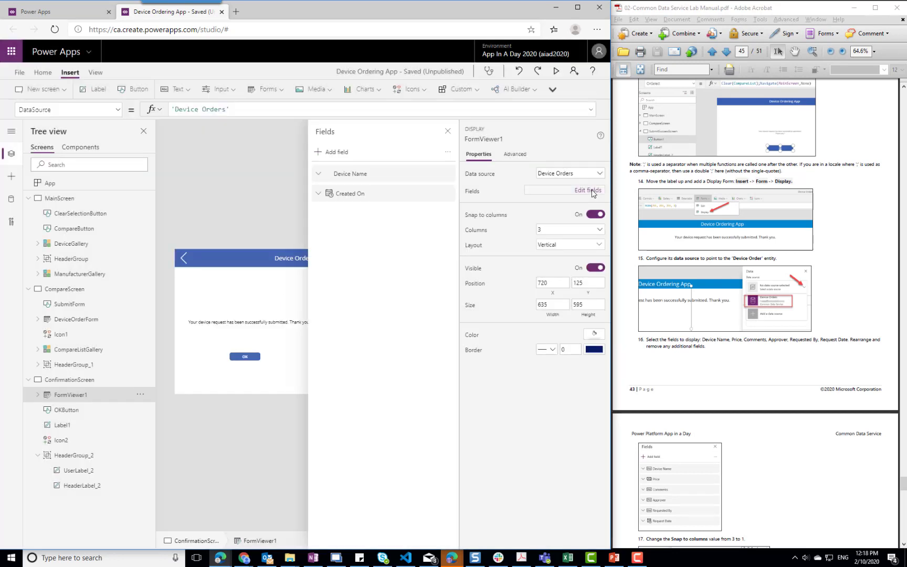
left_click(448, 193)
left_click(472, 240)
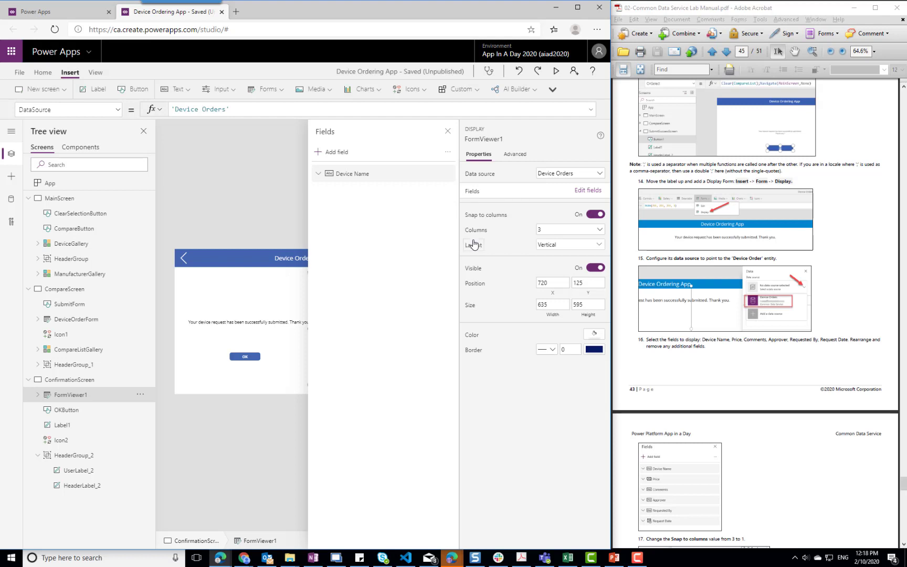
Add the Comments, Approver, Price, Request Date and Requested By fields to the display form
left_click(340, 152)
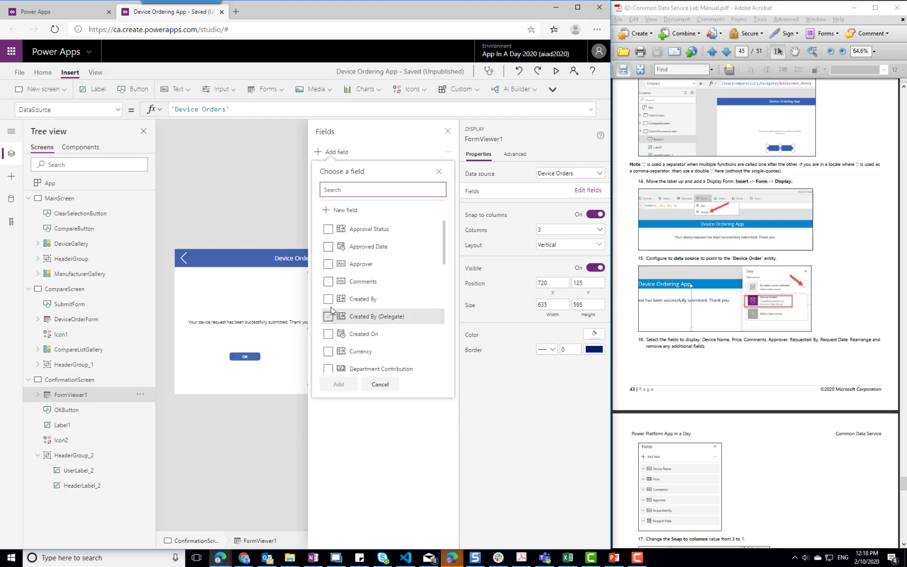
left_click(325, 284)
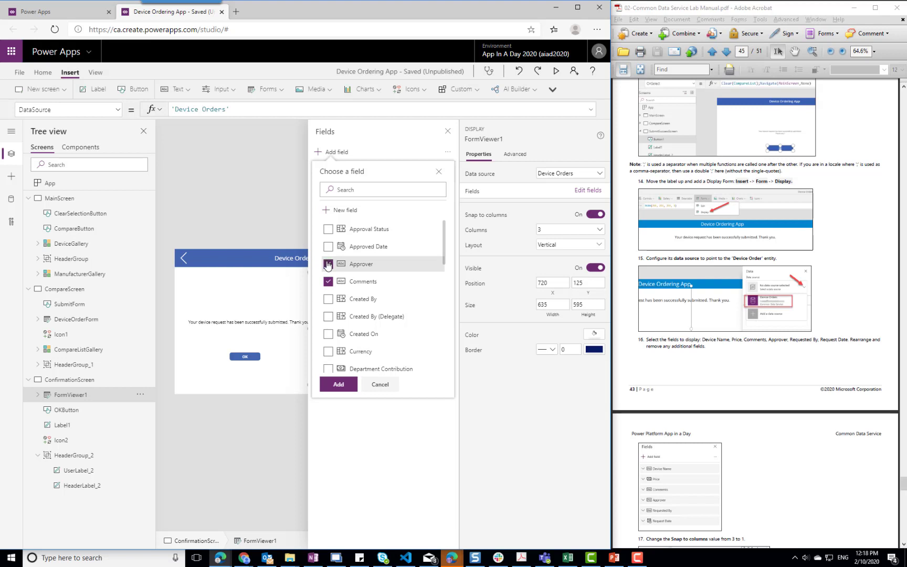
left_click(327, 264)
scroll(385, 284, "down", 3)
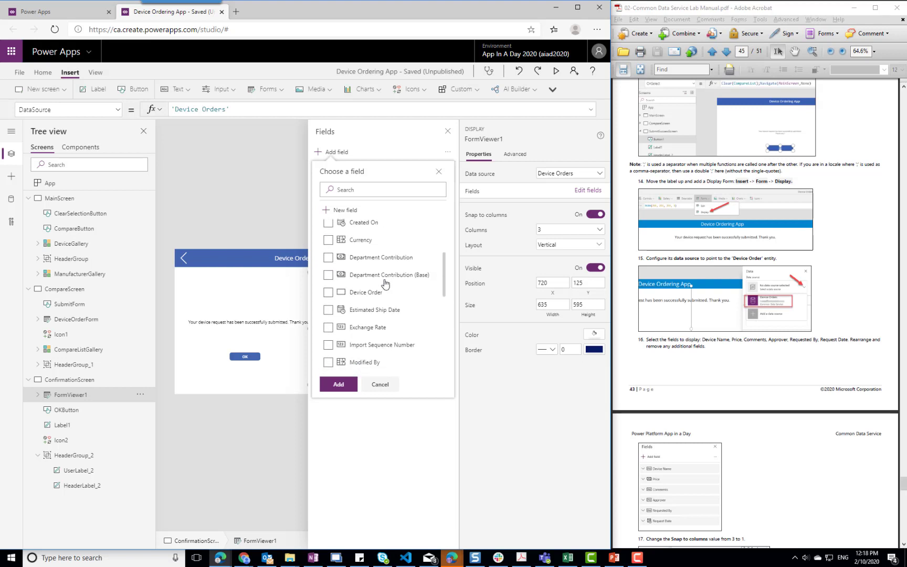
scroll(385, 284, "down", 3)
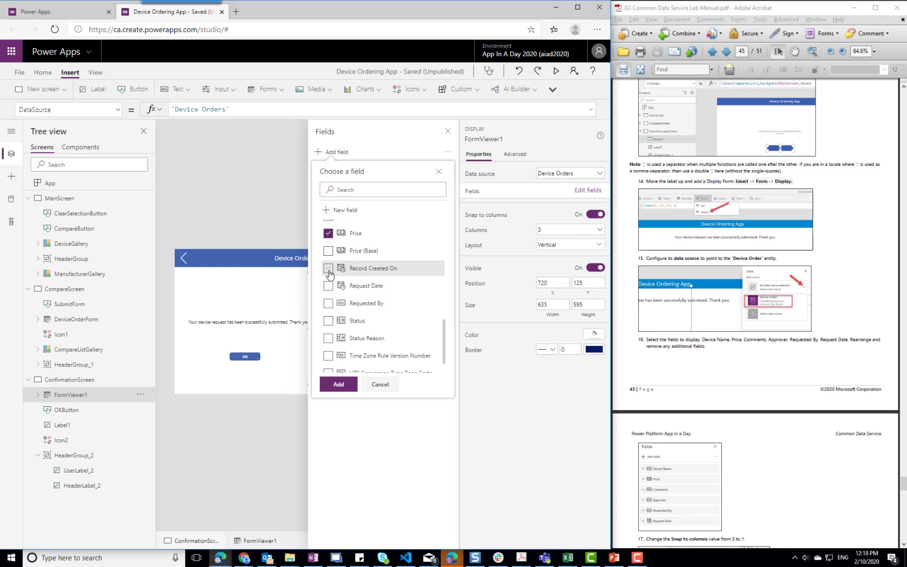
left_click(328, 285)
left_click(328, 303)
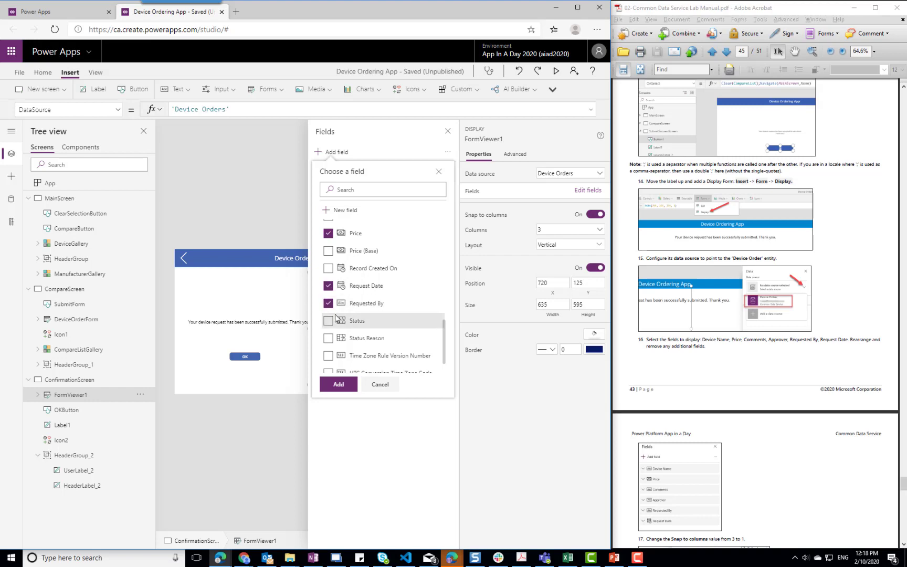
left_click(341, 387)
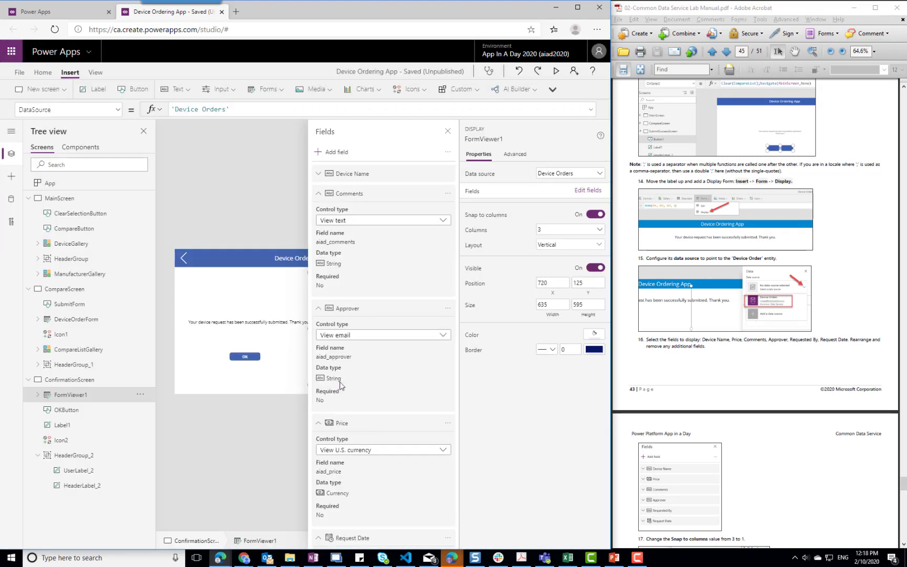
Reorder the display form's fields to Device Name, Price, Comments, Approver, Requested By, Request Date
left_click(378, 198)
left_click(371, 214)
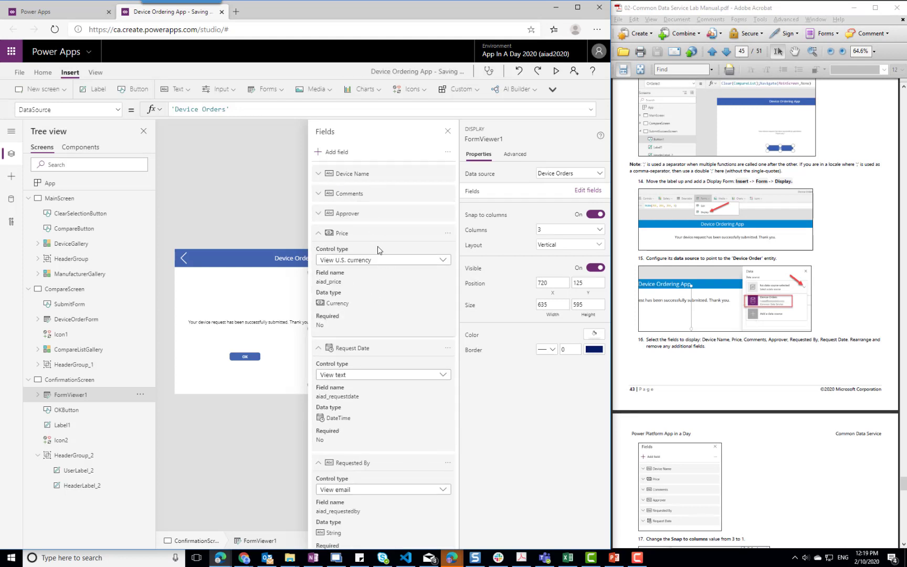
left_click_drag(377, 238, 377, 190)
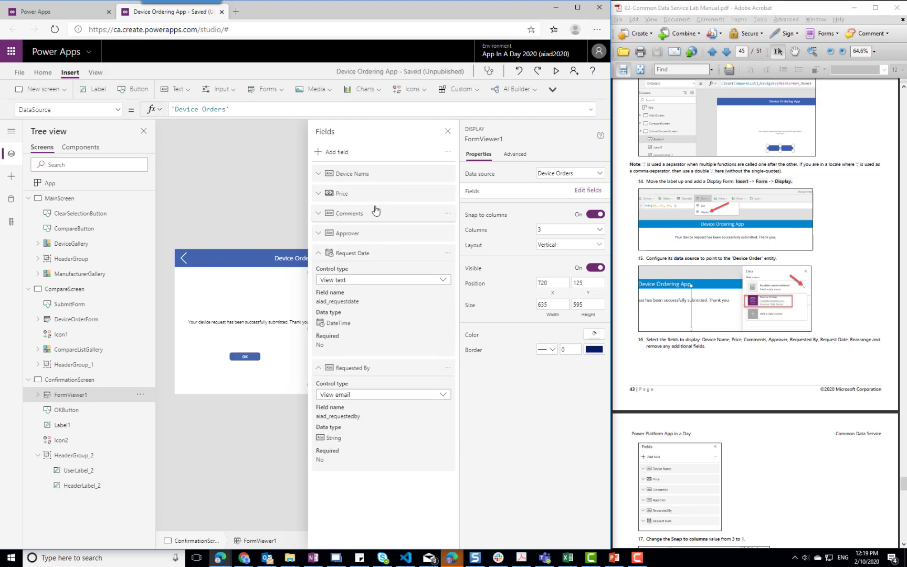
left_click(376, 257)
left_click(370, 272)
left_click_drag(378, 273, 377, 253)
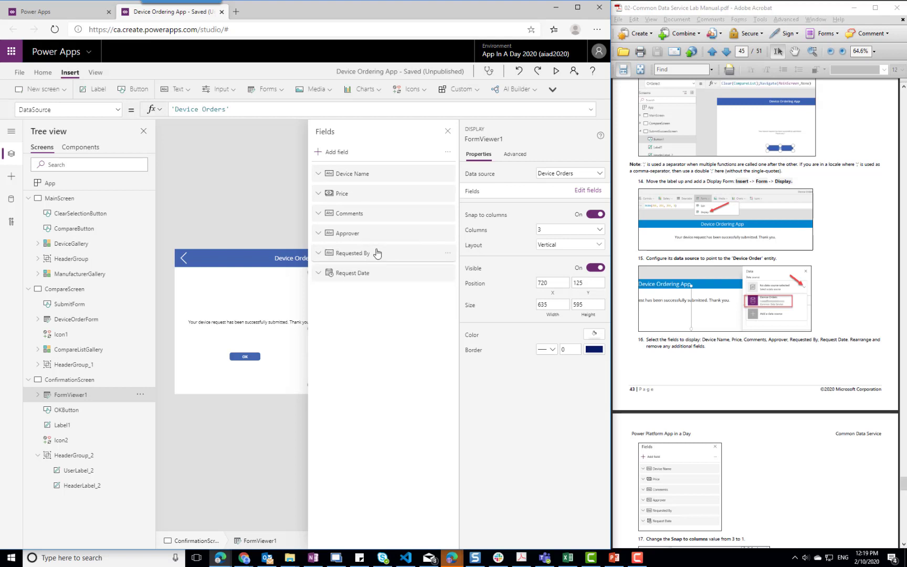
Set the display form's columns to 1, read the lab manual's remaining form instructions and close the field list
left_click(560, 229)
left_click(559, 242)
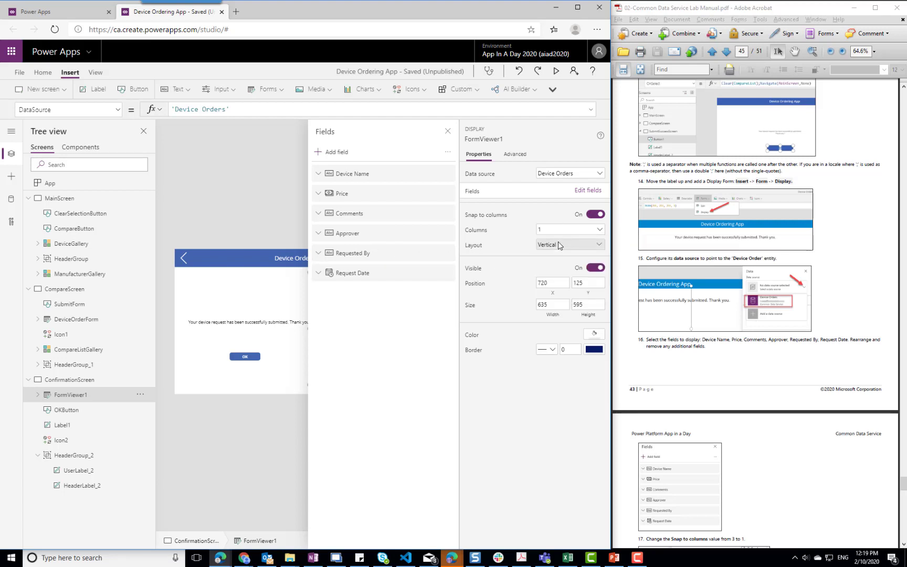
left_click(807, 476)
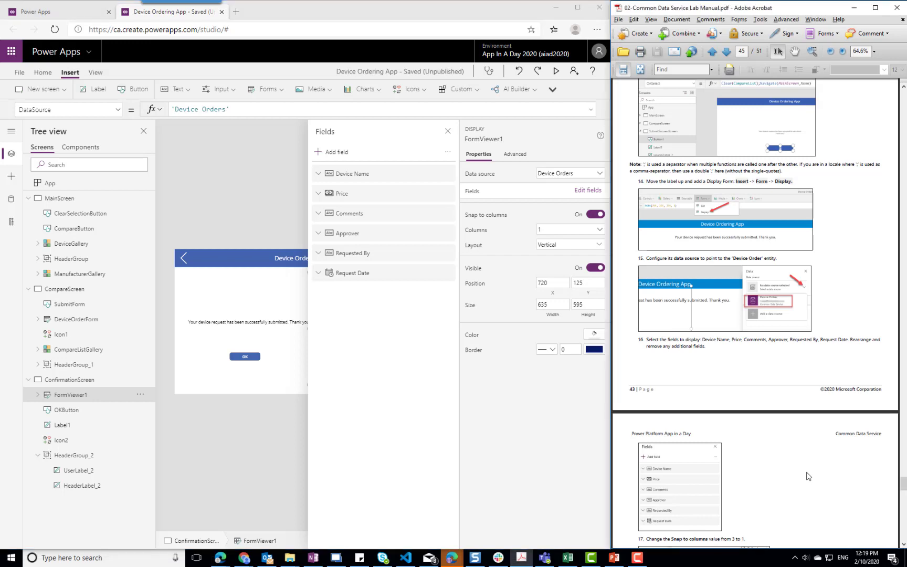
scroll(808, 475, "down", 3)
scroll(809, 474, "down", 6)
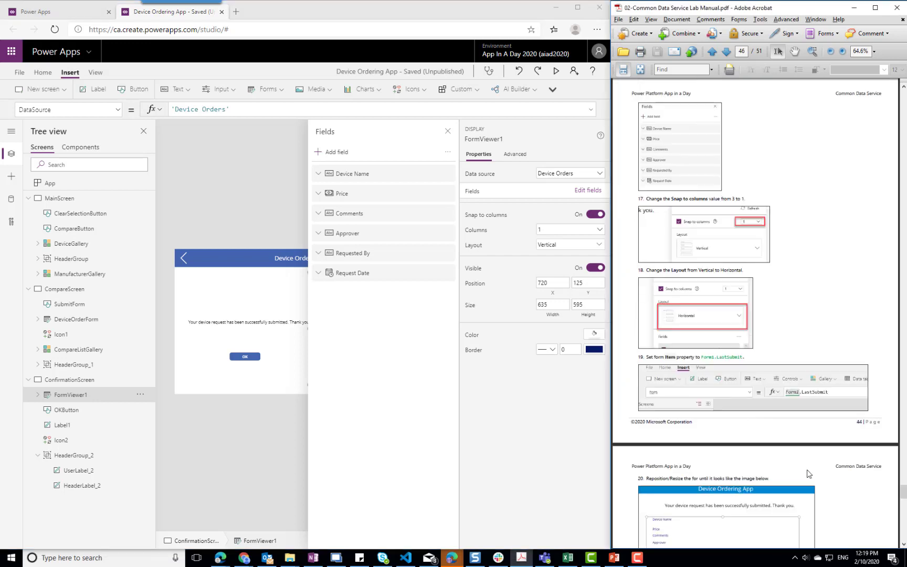
scroll(809, 467, "down", 6)
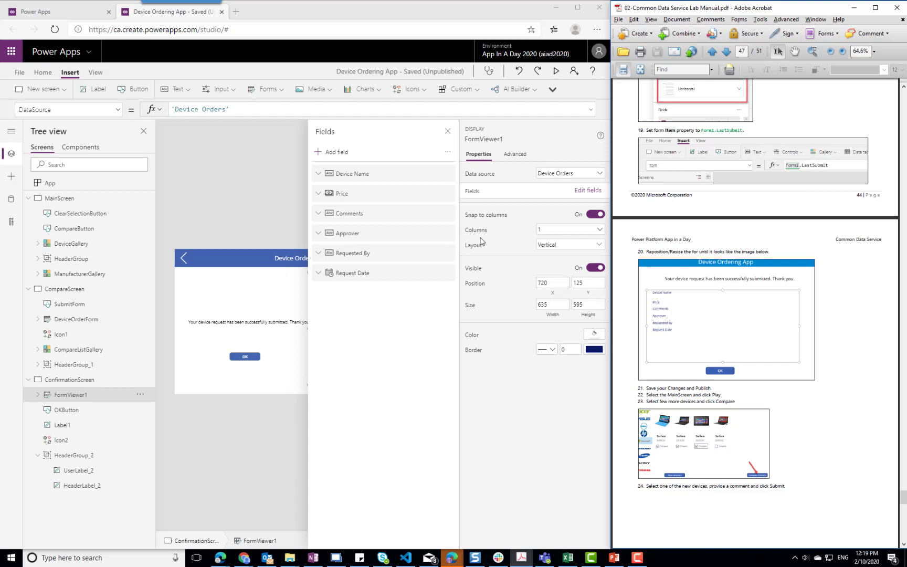
left_click(448, 131)
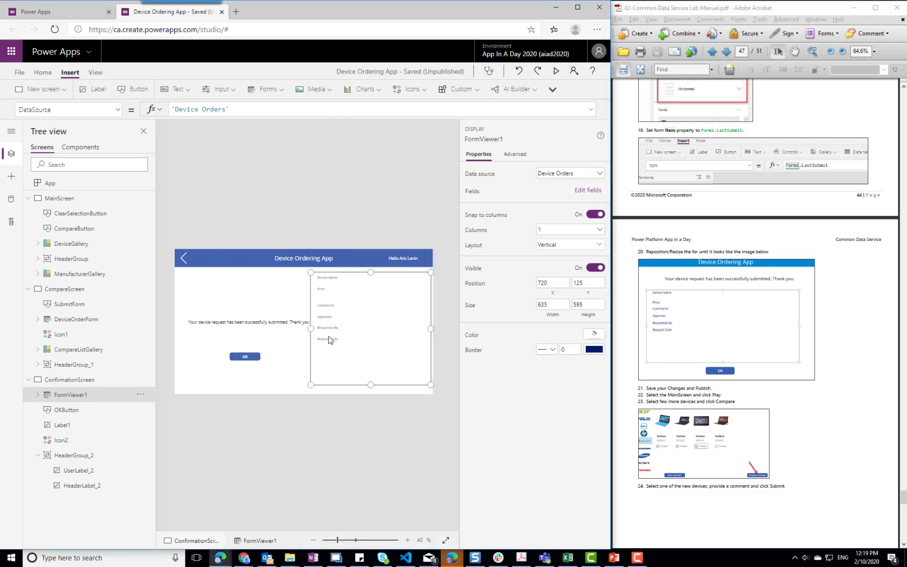
Examine the display form's Device Name card, its value and label controls, and its field settings against the lab manual's image
left_click(344, 278)
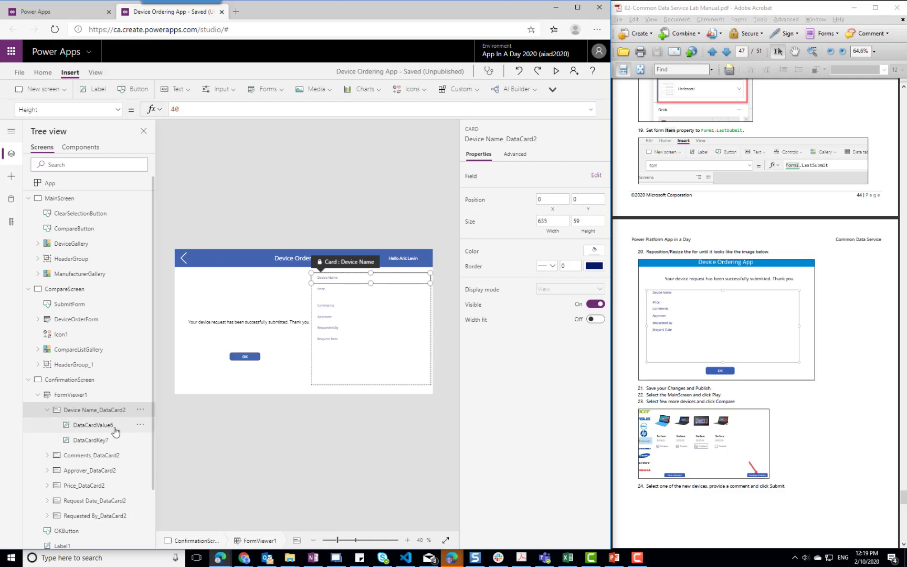
left_click(98, 431)
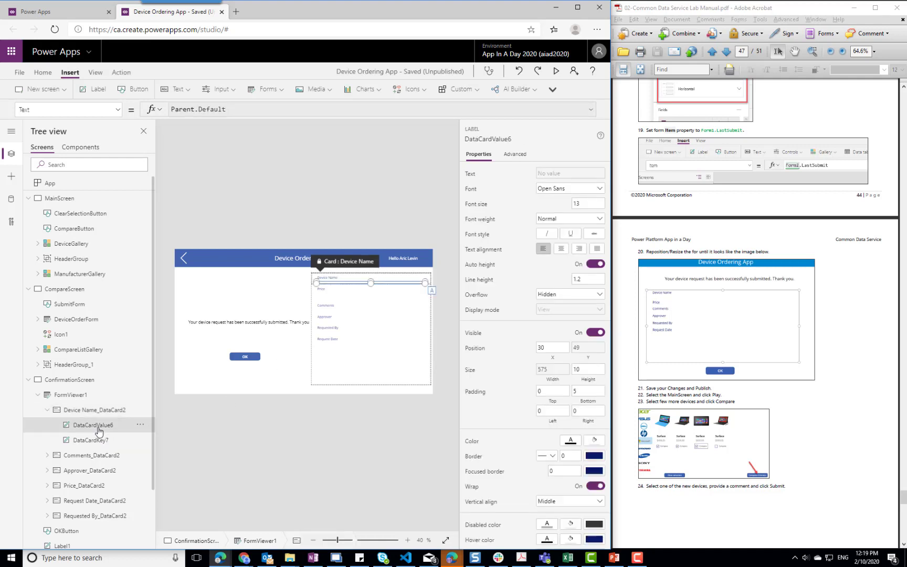
left_click(96, 410)
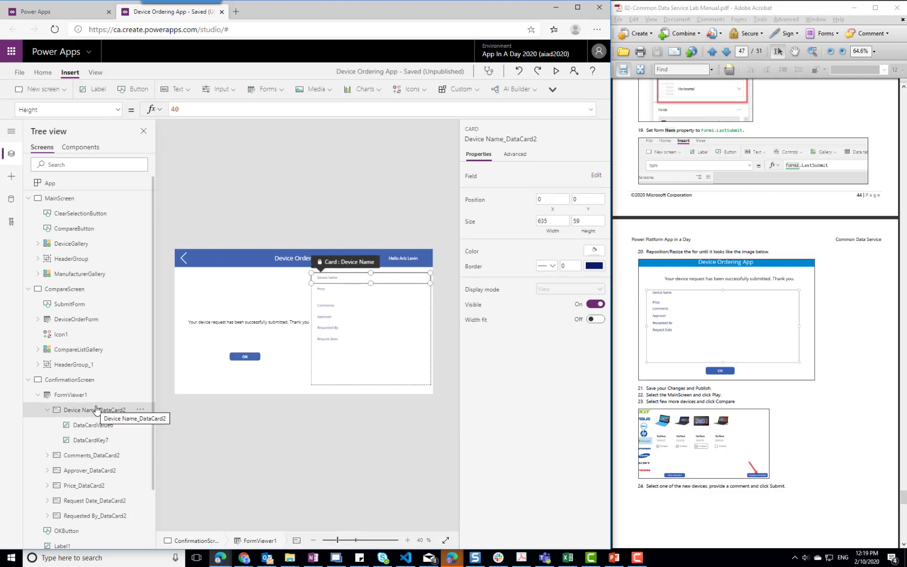
left_click(597, 176)
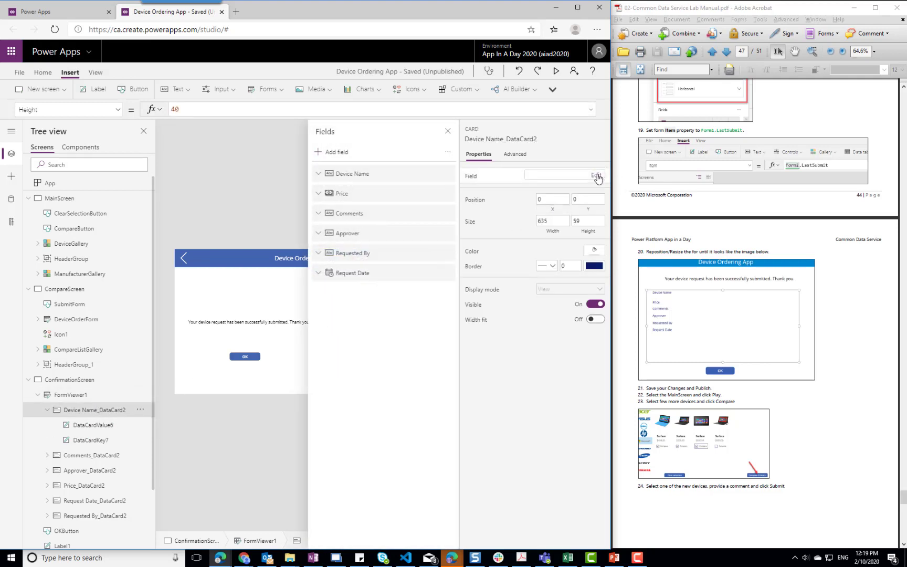
left_click(374, 175)
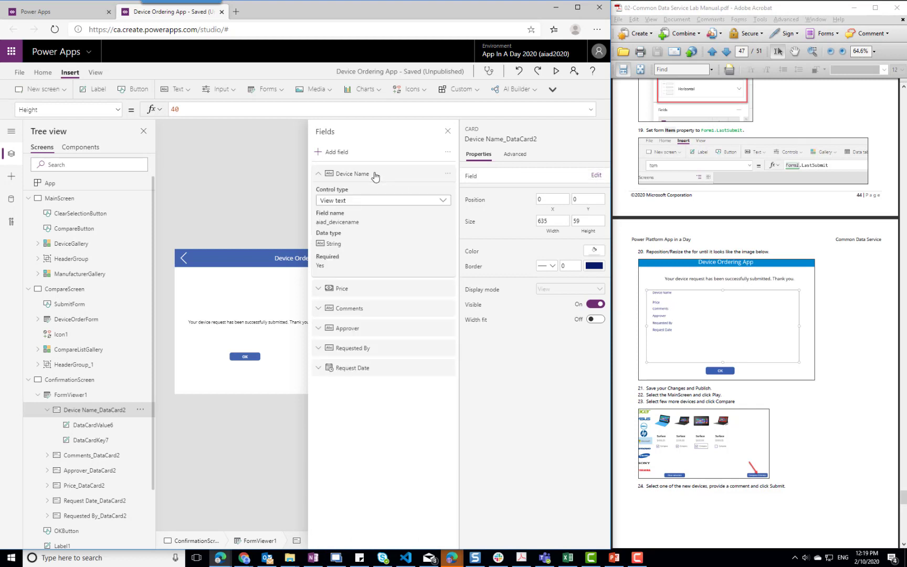
left_click(374, 176)
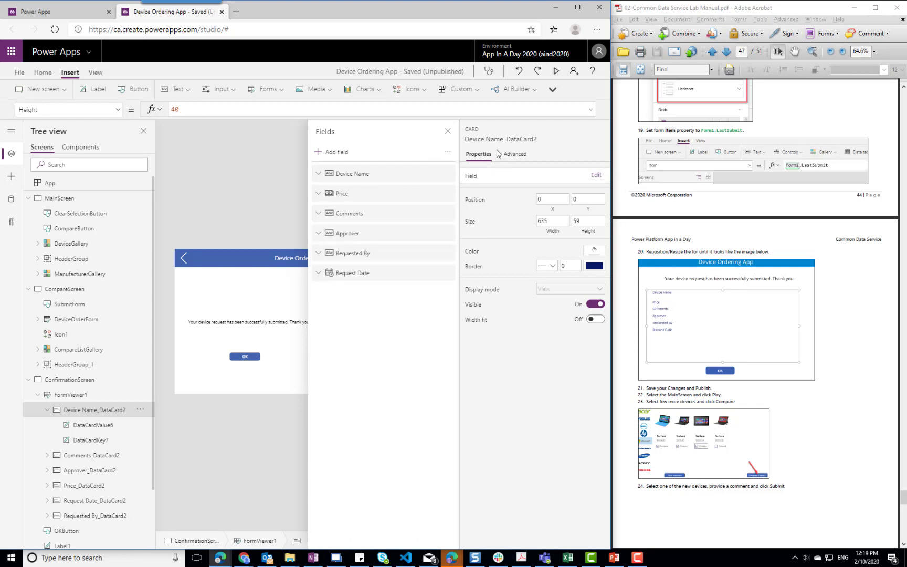
left_click(447, 131)
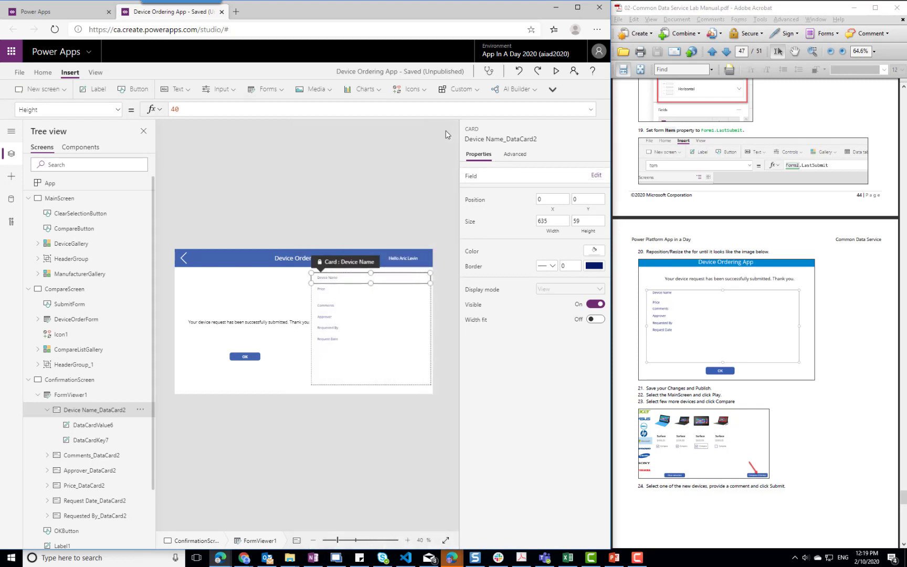
left_click(371, 307)
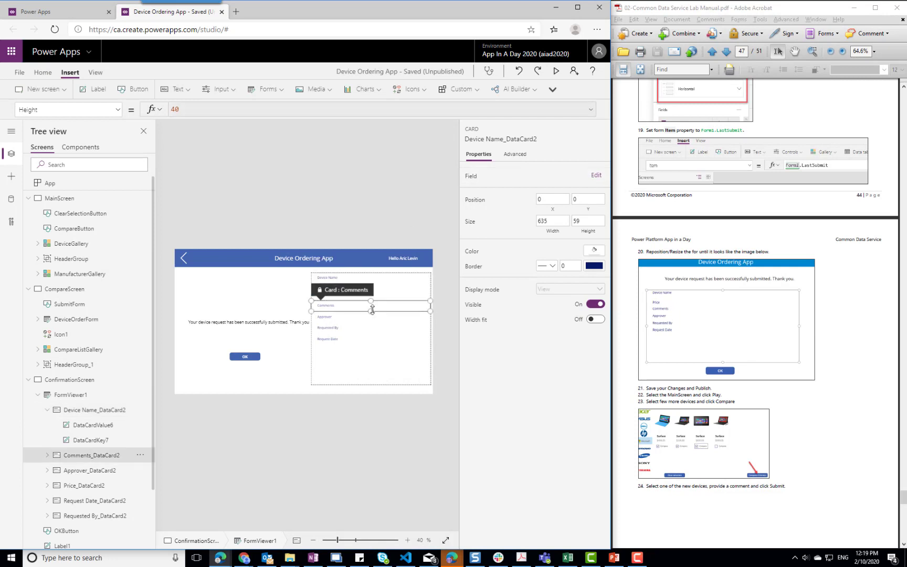
left_click(336, 366)
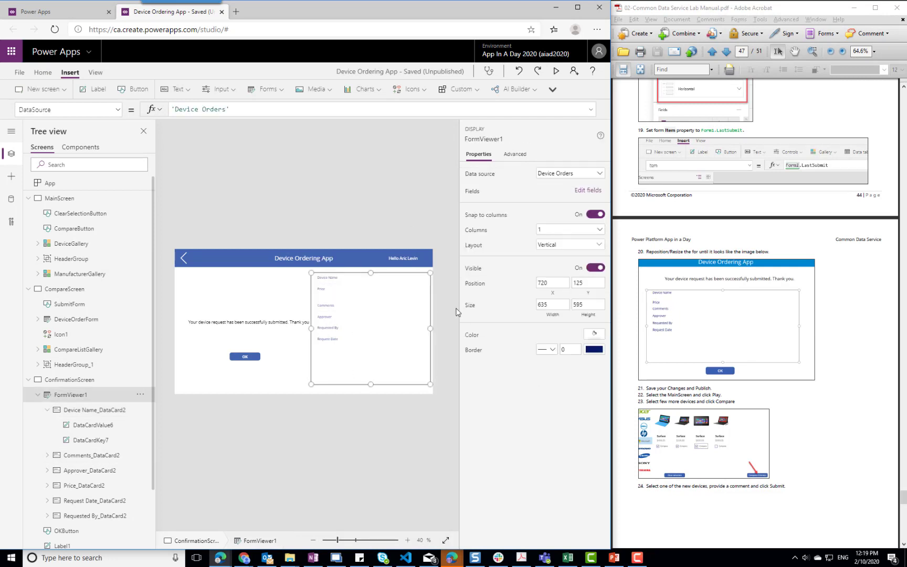
left_click(407, 286)
left_click(406, 280)
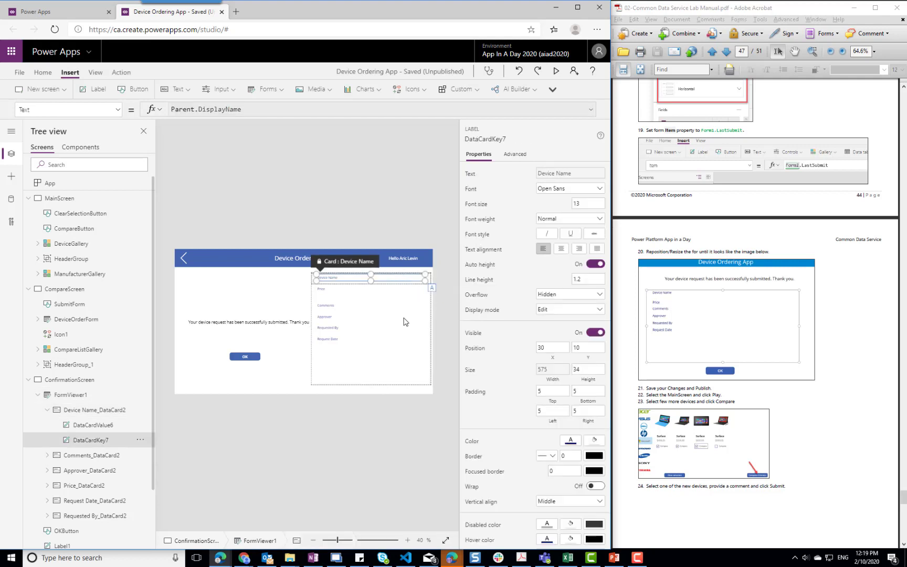
left_click(828, 375)
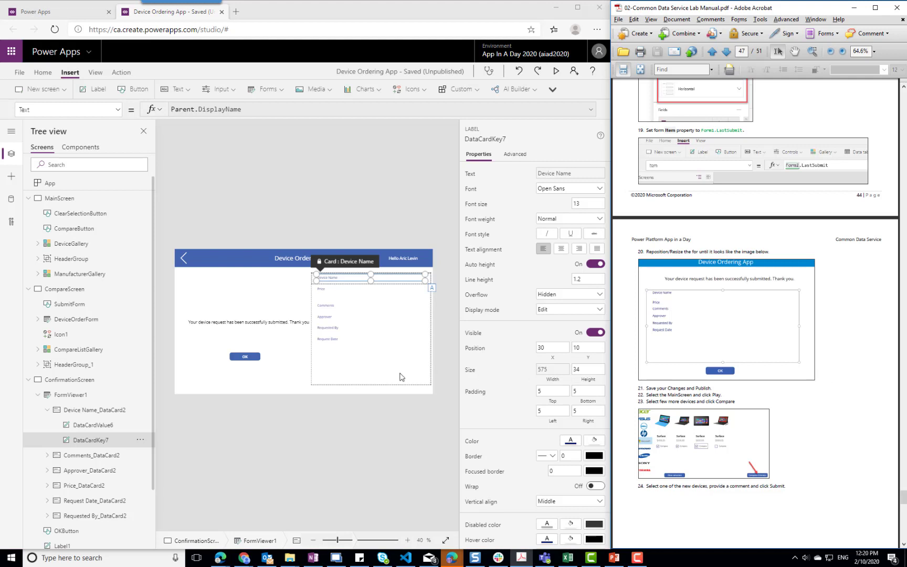
left_click(243, 387)
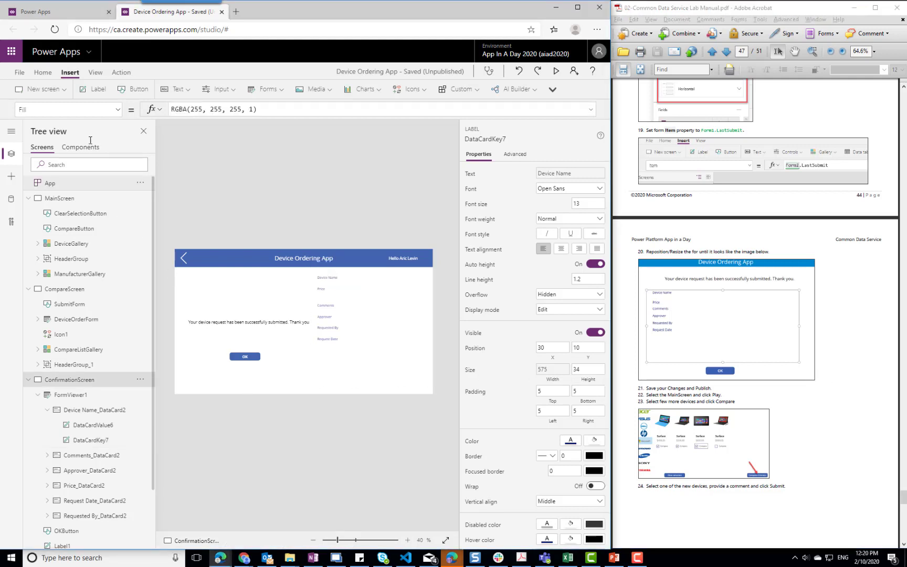
Save the Device Ordering App and publish this version
left_click(43, 74)
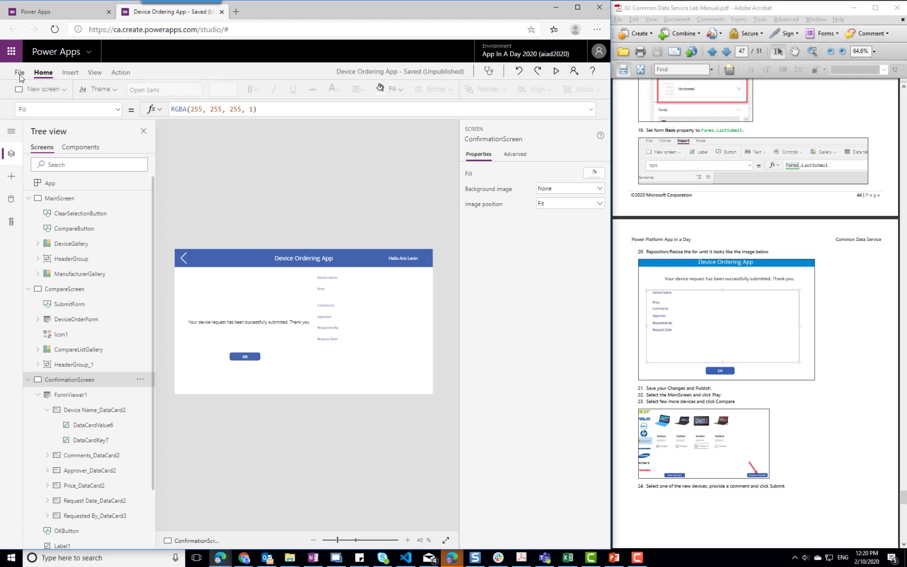
left_click(20, 74)
left_click(133, 214)
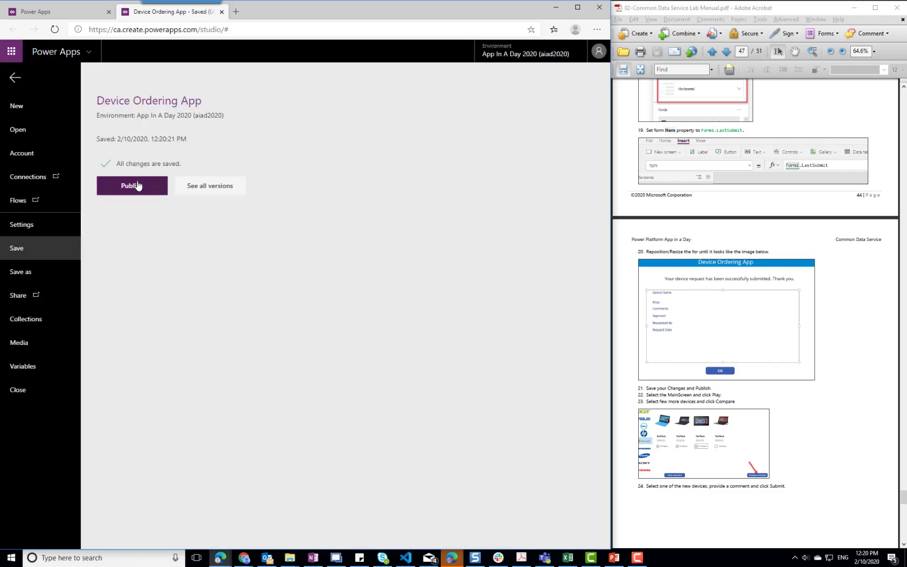
left_click(138, 185)
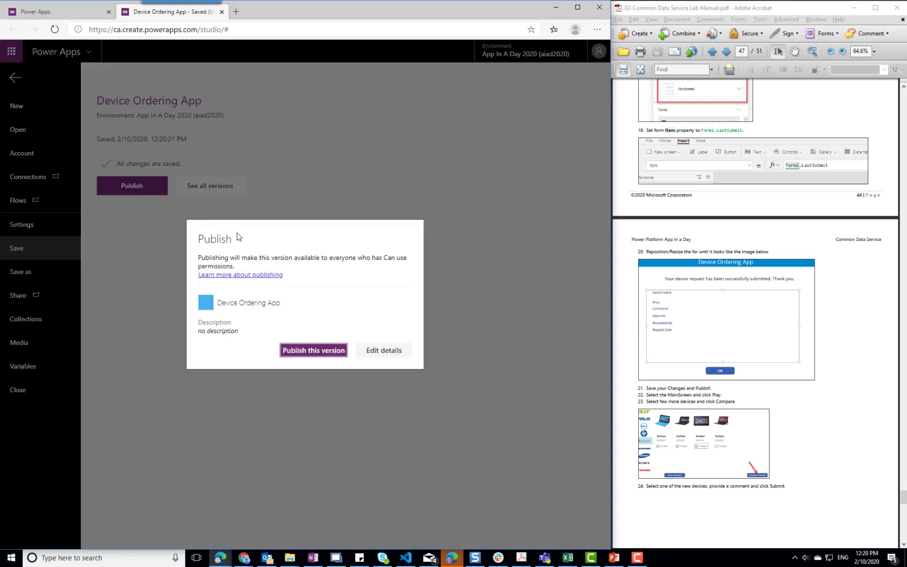
left_click(315, 349)
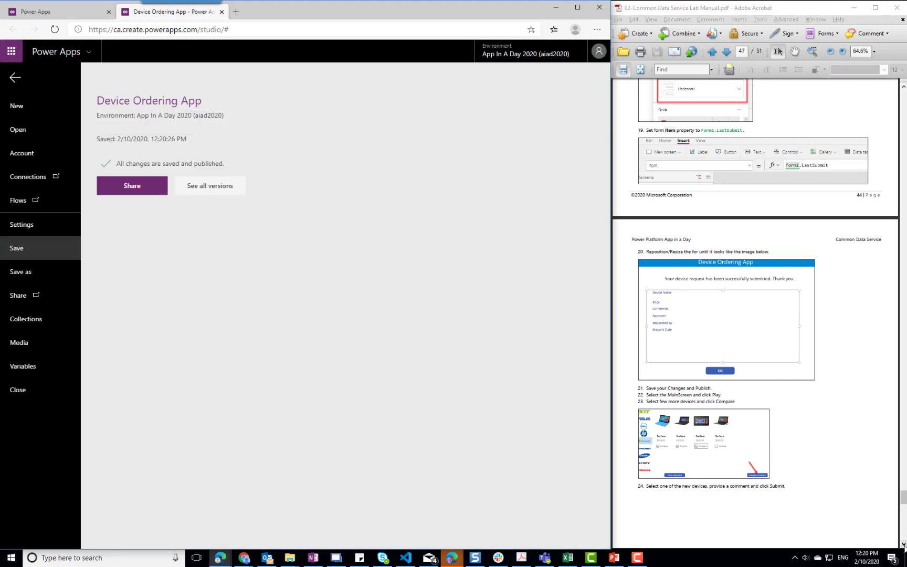
Read the lab manual's testing instructions, steps 21 to 27, covering device comparison, order submission and the confirmation screen
left_click(904, 544)
left_click(903, 545)
left_click(904, 544)
left_click(903, 544)
left_click(903, 545)
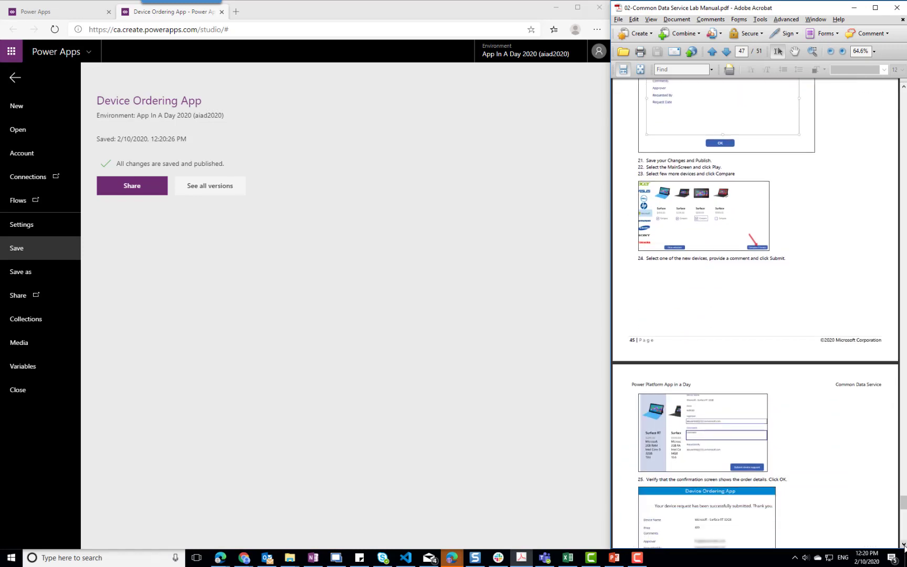
left_click(904, 545)
left_click(904, 545)
left_click(904, 545)
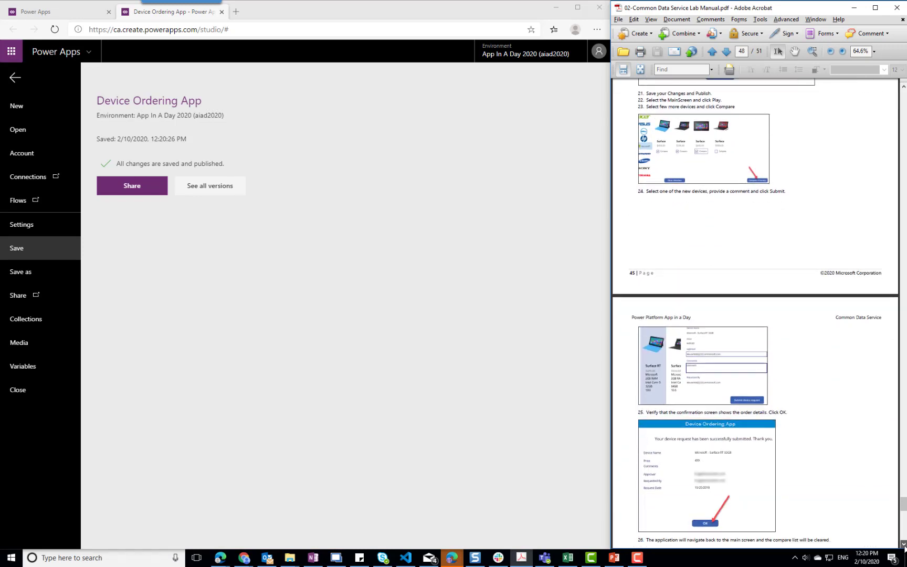
left_click(903, 545)
left_click(904, 545)
left_click(904, 544)
left_click(904, 544)
left_click(904, 545)
left_click(904, 545)
left_click(904, 544)
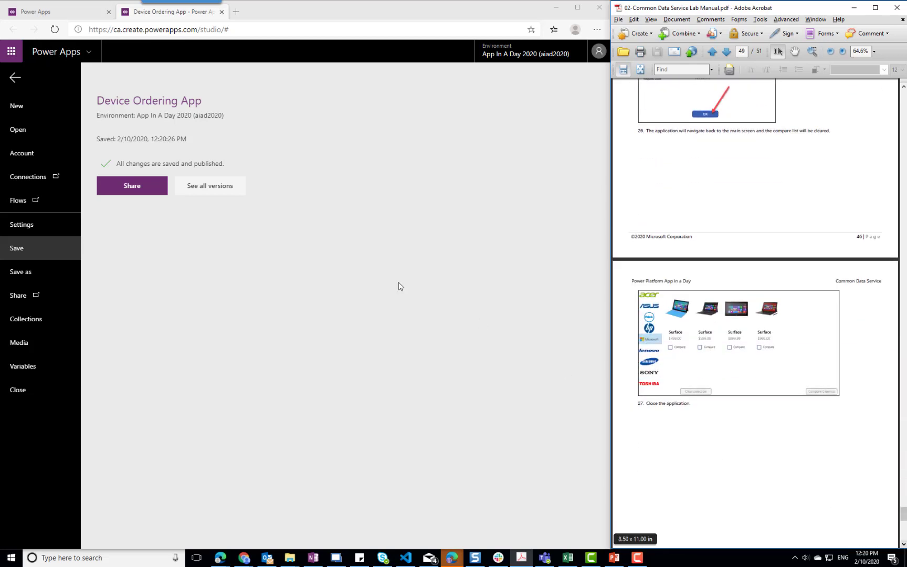
Return to the app editor and preview the app from MainScreen
left_click(15, 80)
left_click(14, 79)
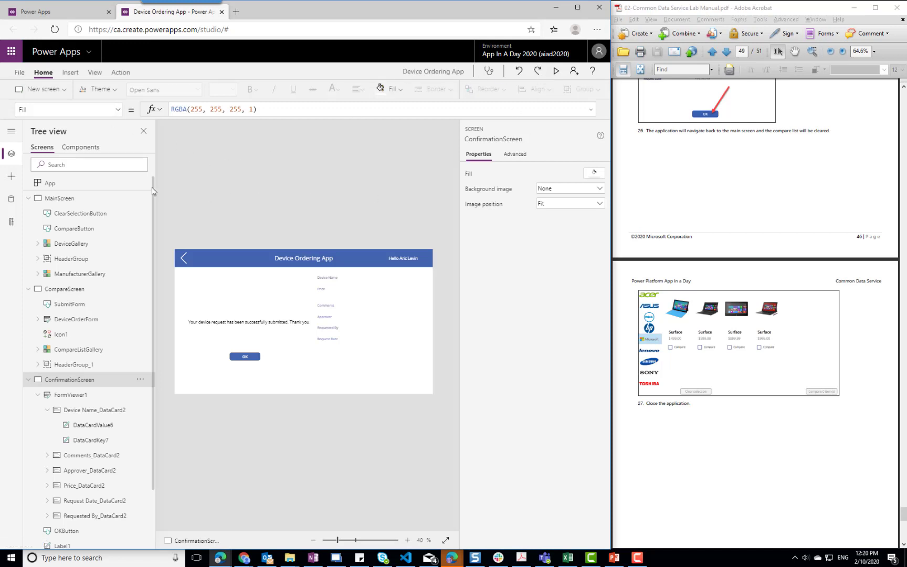
left_click(556, 72)
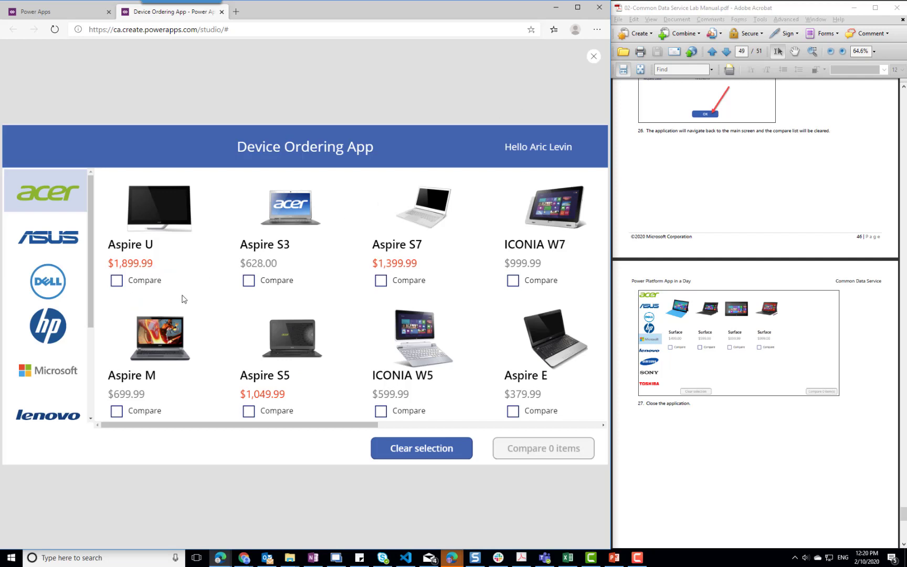
Mark HP's Spectre XT Pro and Microsoft's Surface Pro 128GB for comparison and open the comparison of both devices
left_click(51, 330)
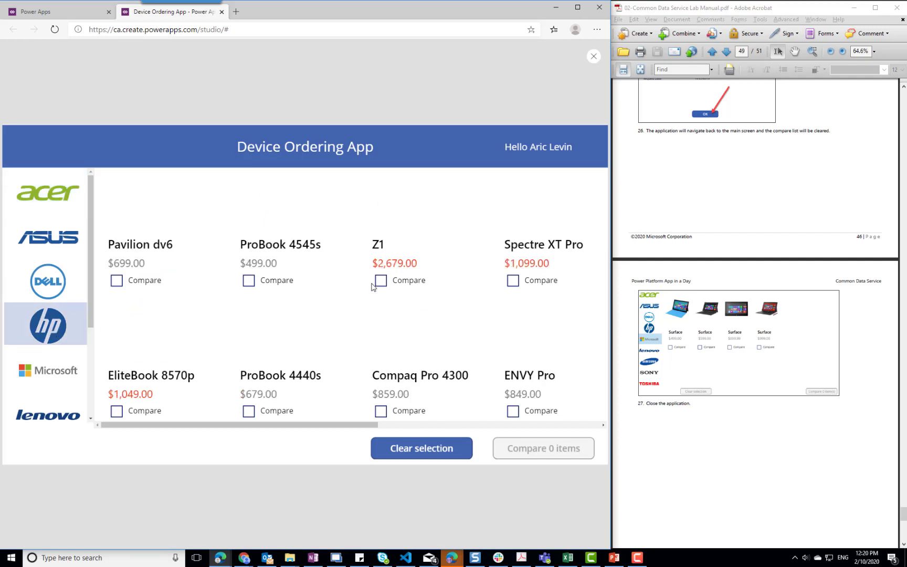
left_click(514, 282)
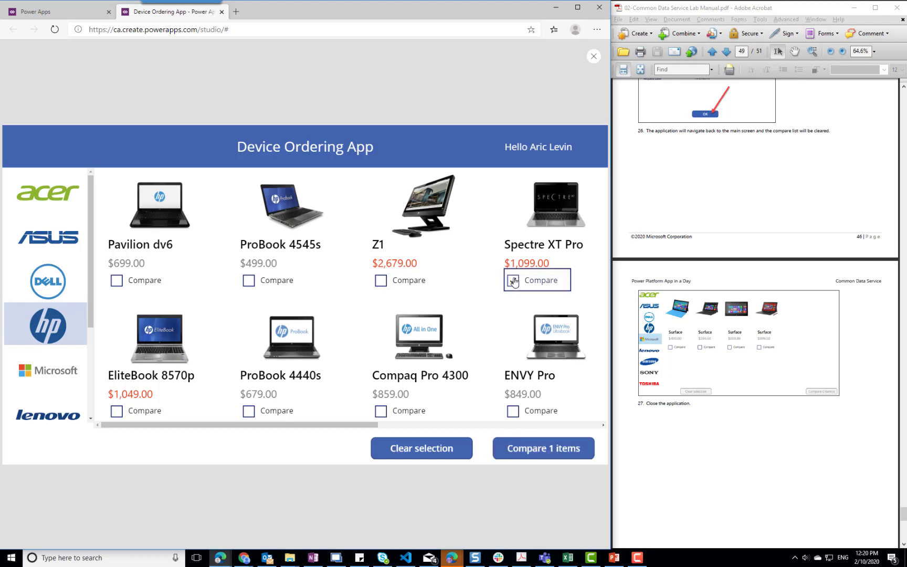
left_click(45, 379)
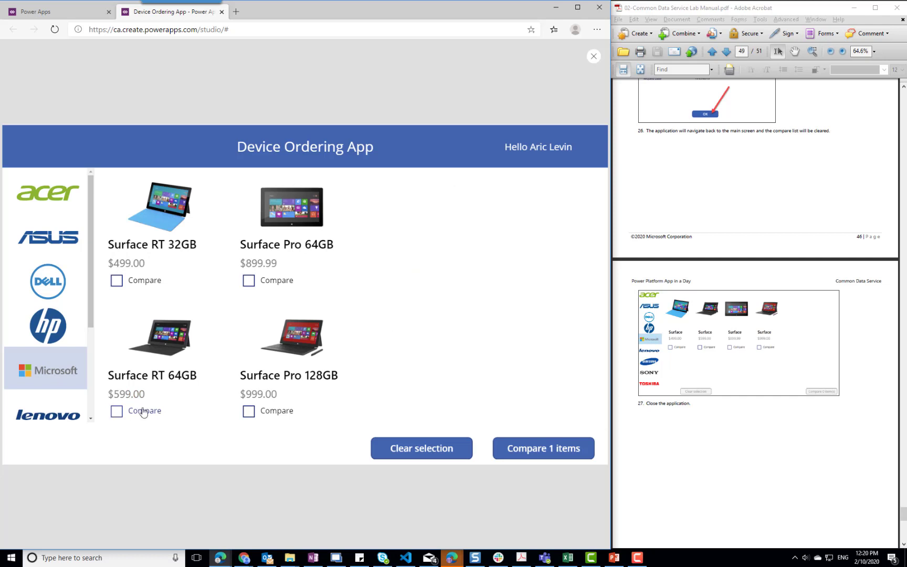
left_click(250, 413)
left_click(560, 450)
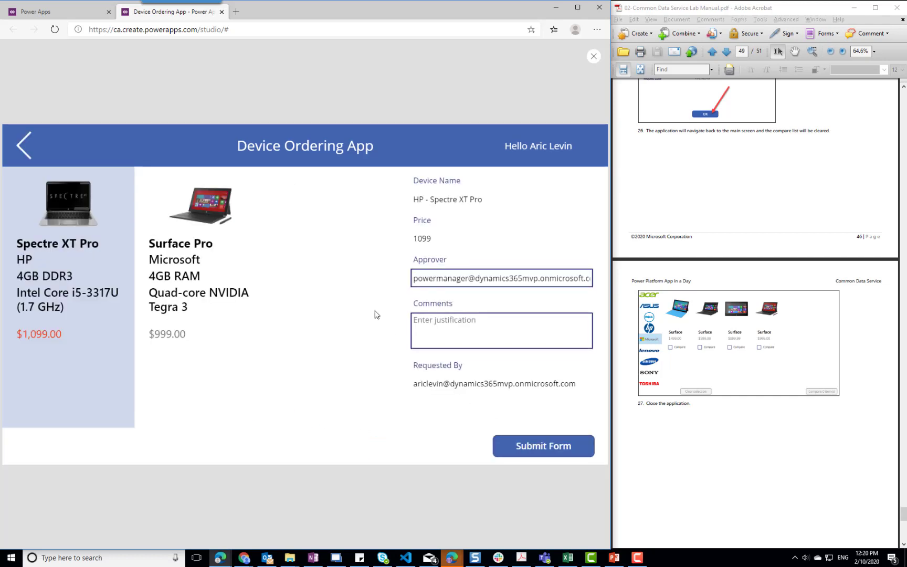
Submit an order for the Surface Pro with the comment "My old surface is not working anymore"
left_click(173, 258)
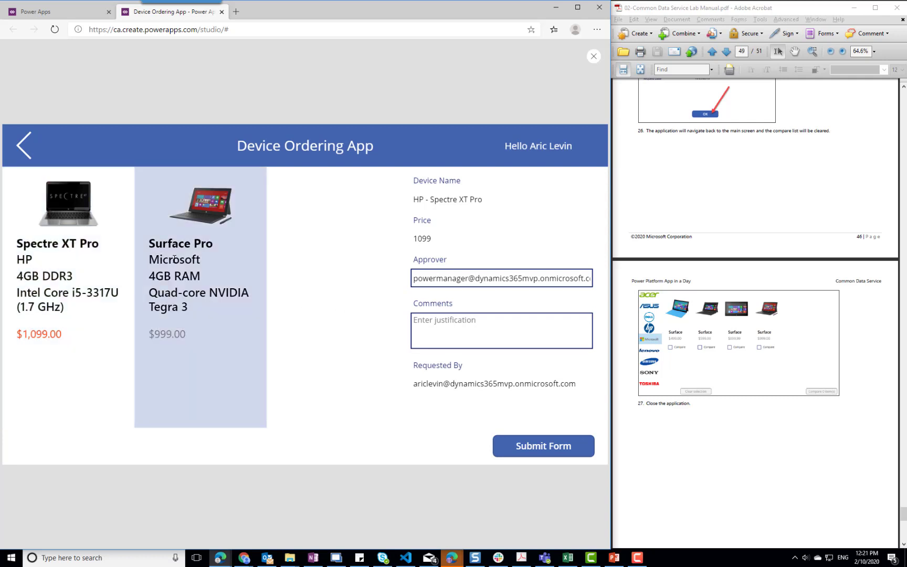
left_click(463, 327)
type("My ol")
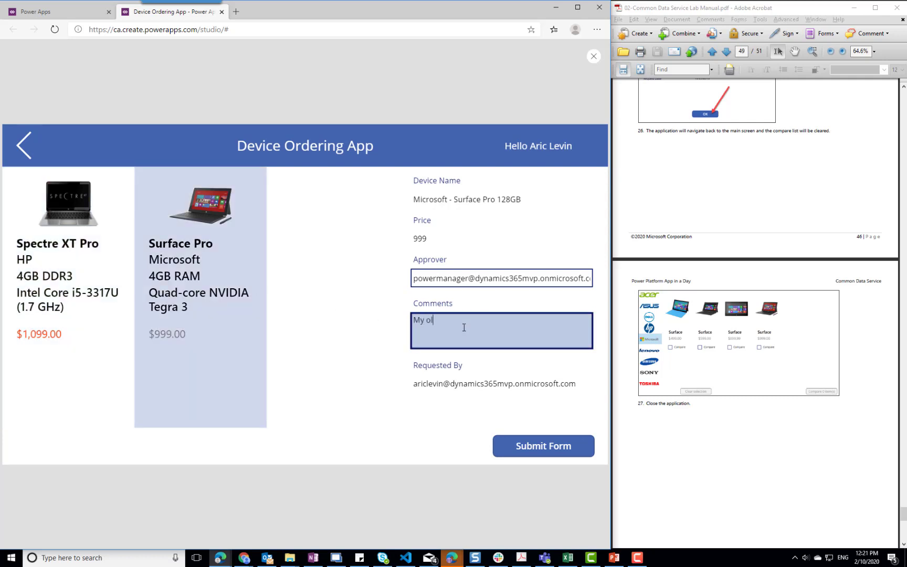
type("d surface is not working anymore")
left_click(543, 446)
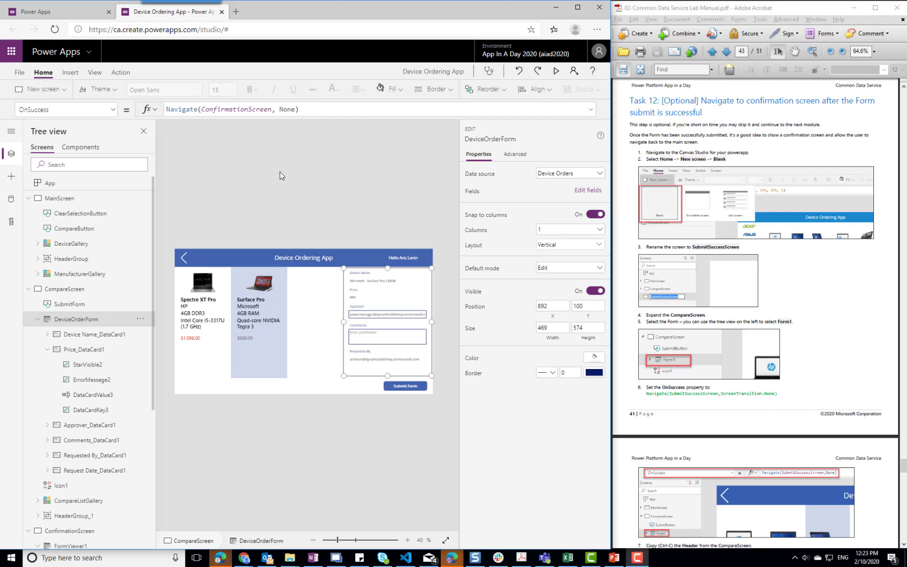
Rerun the preview from MainScreen, submitting the Surface Pro 128GB order from the comparison without a comment and acknowledging the confirmation screen
left_click(68, 199)
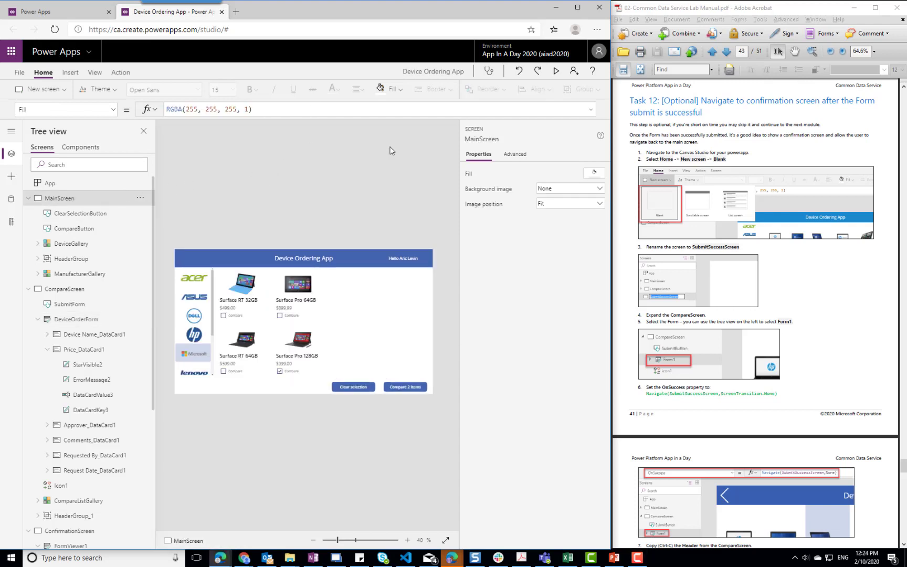
left_click(556, 72)
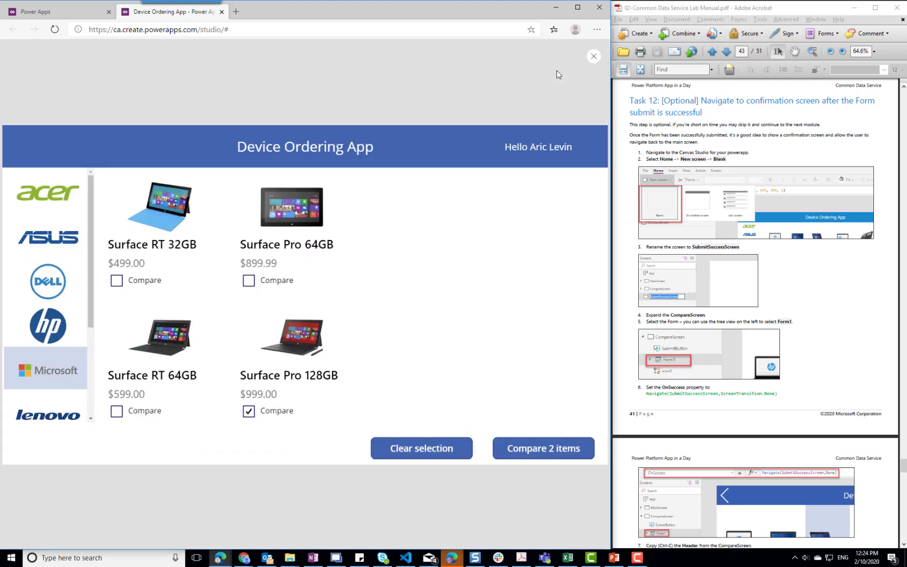
left_click(556, 450)
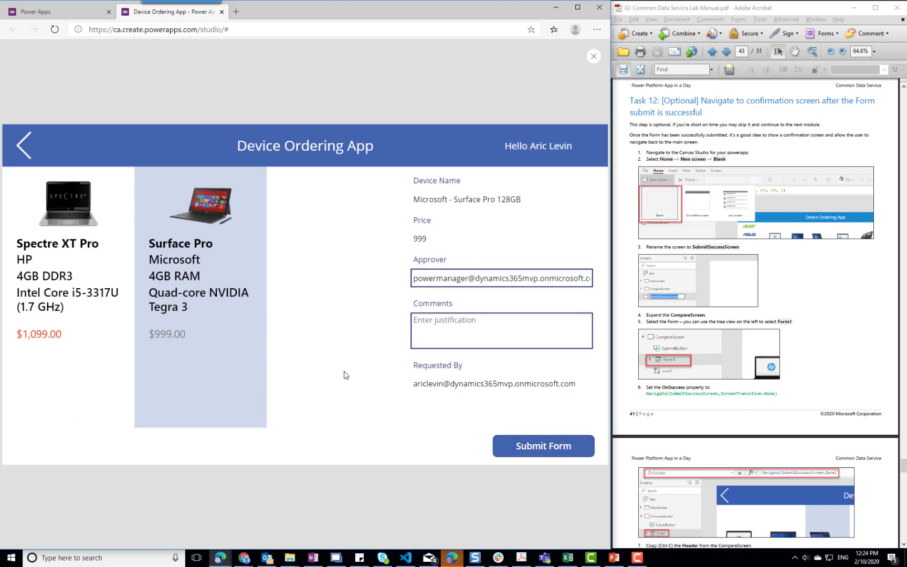
left_click(544, 446)
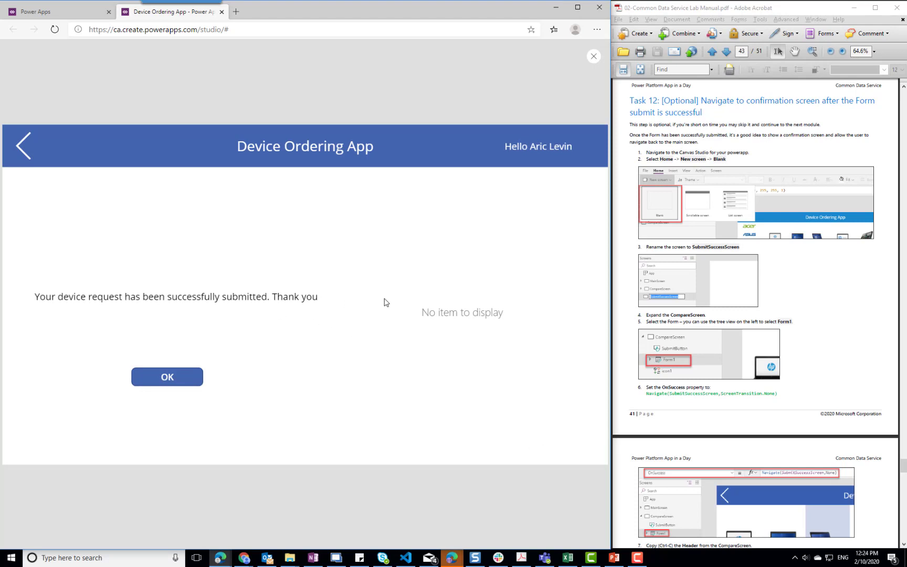
left_click(169, 384)
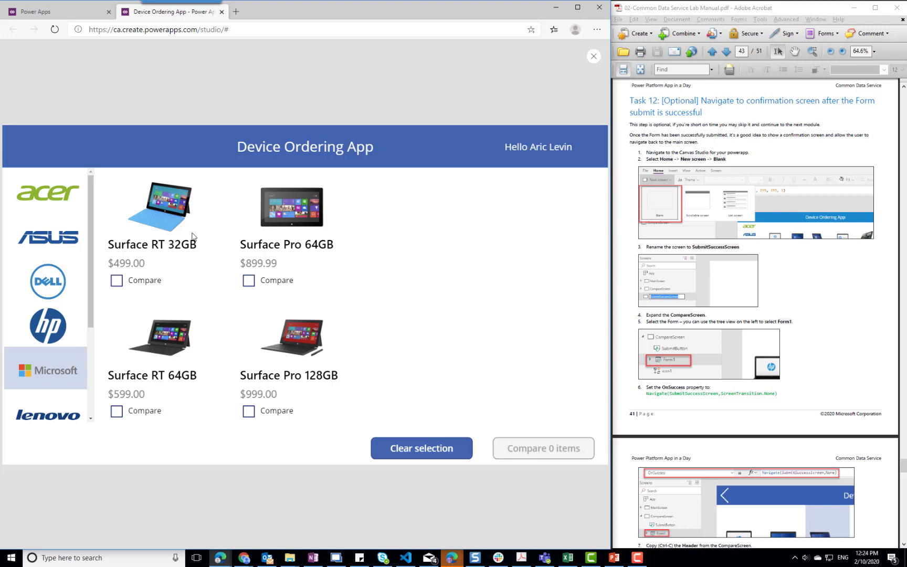
Review the lab manual's steps 25 and 26 on the confirmation screen's order details and the return to the main screen
scroll(817, 365, "down", 10)
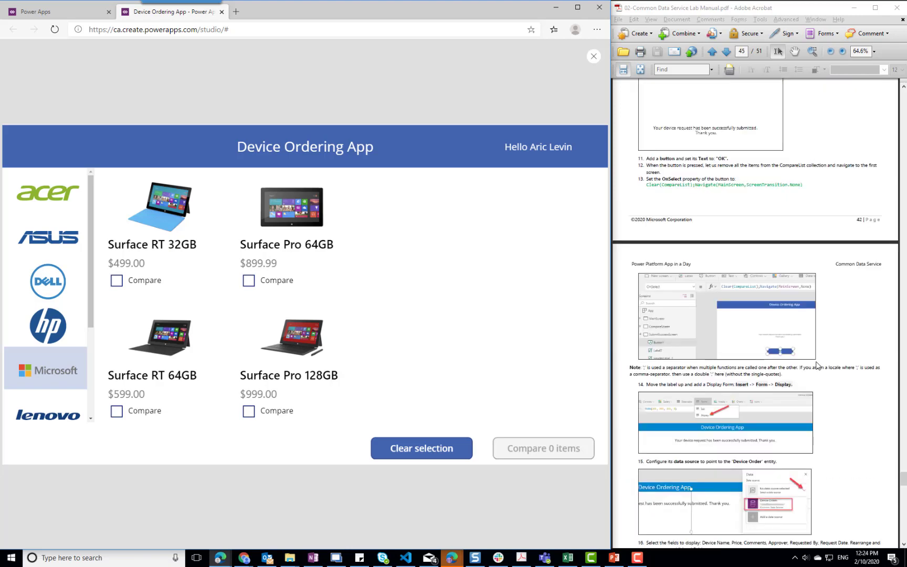
scroll(816, 365, "down", 12)
scroll(816, 363, "down", 6)
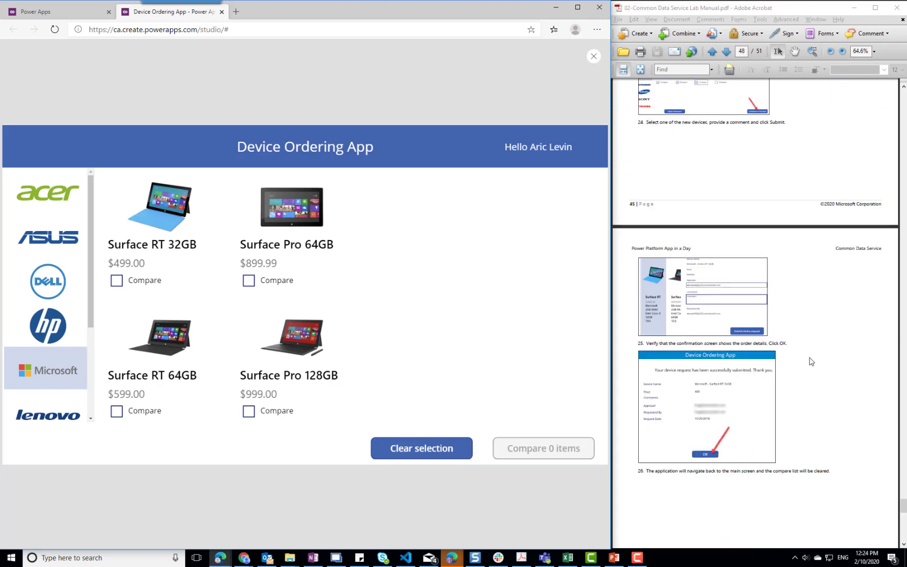